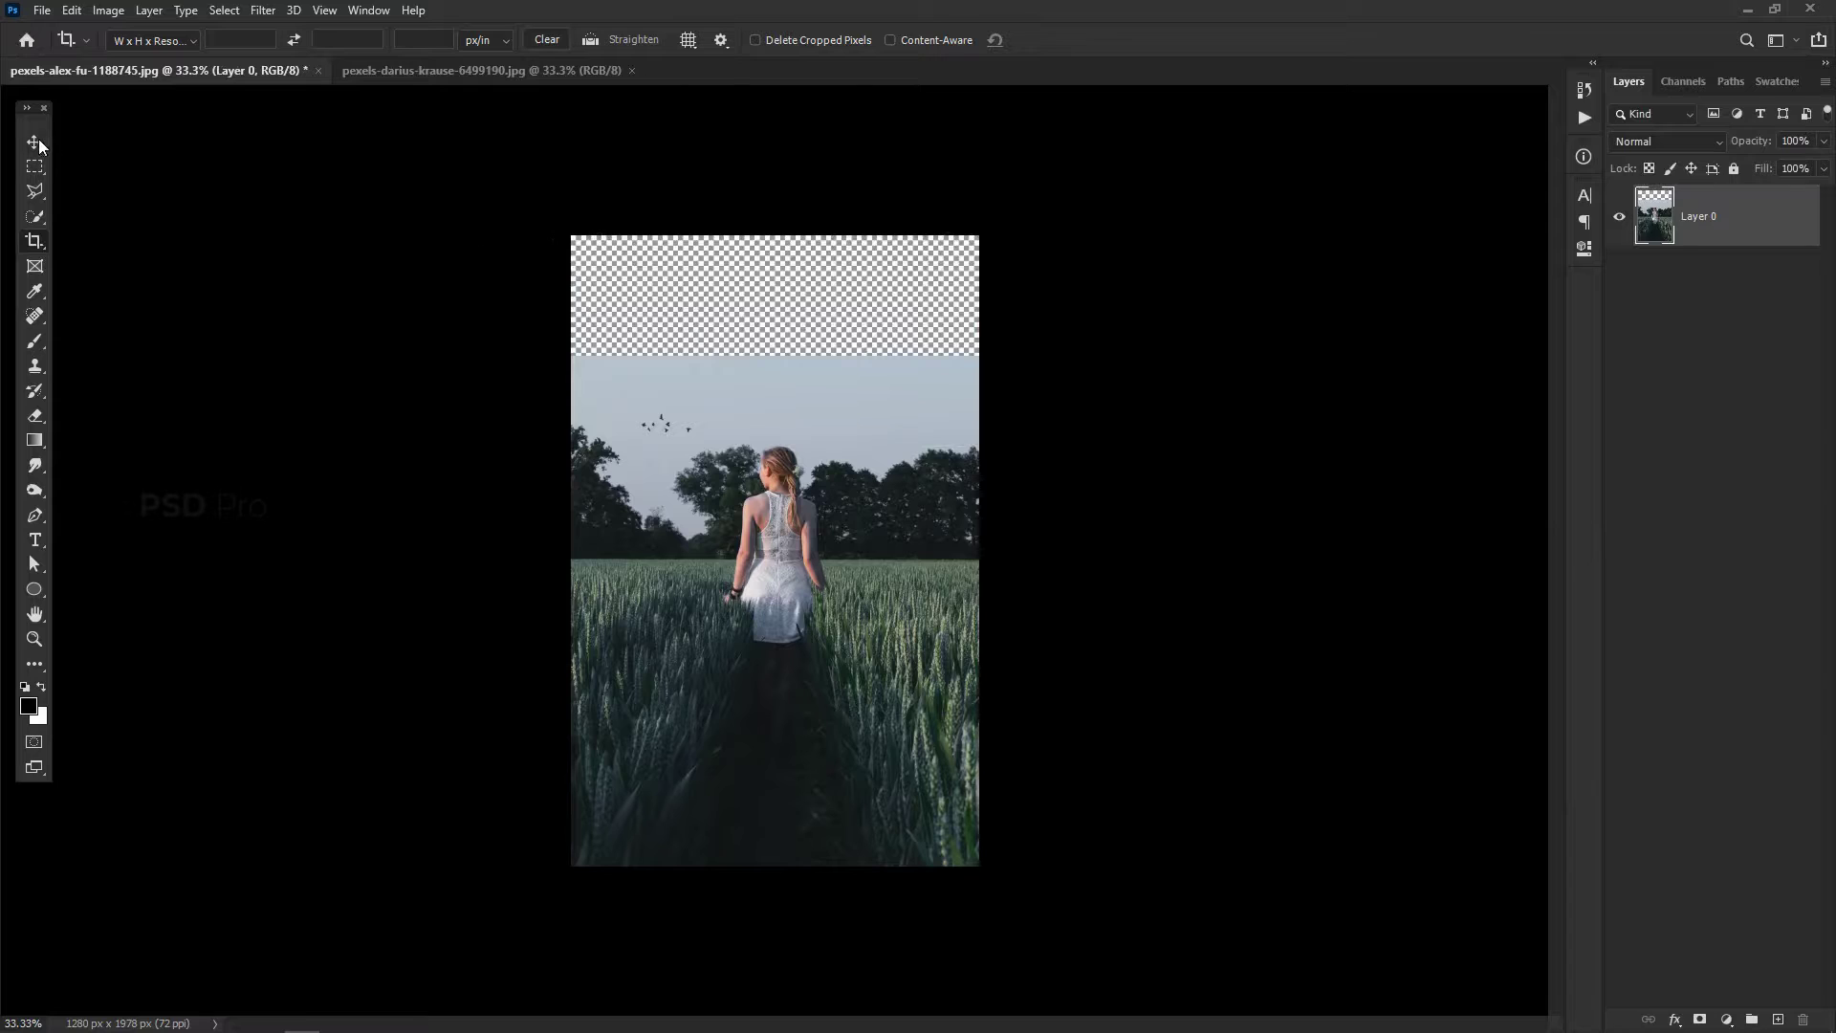
Select the sky with Color Range, adding samples from several sky areas and between the trees, with Fuzziness set to 45
{"action": "left_click", "coordinate": [34, 142]}
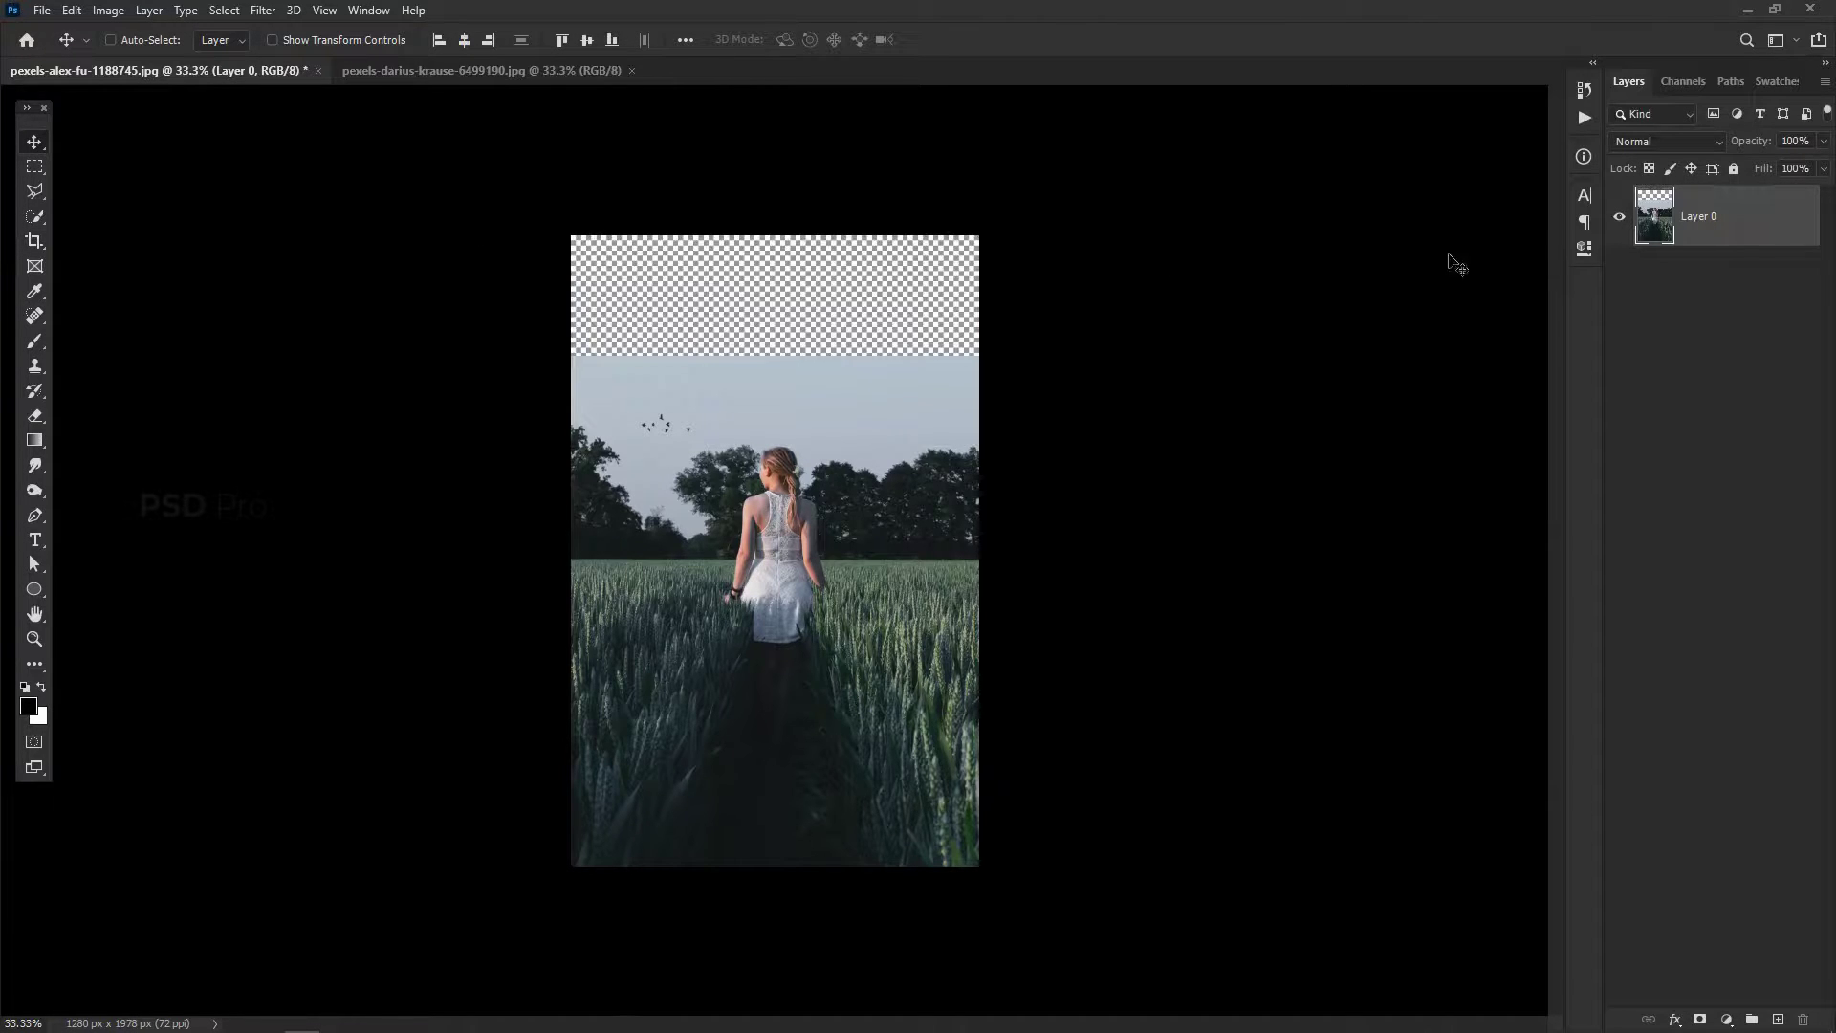
{"action": "left_click", "coordinate": [226, 13]}
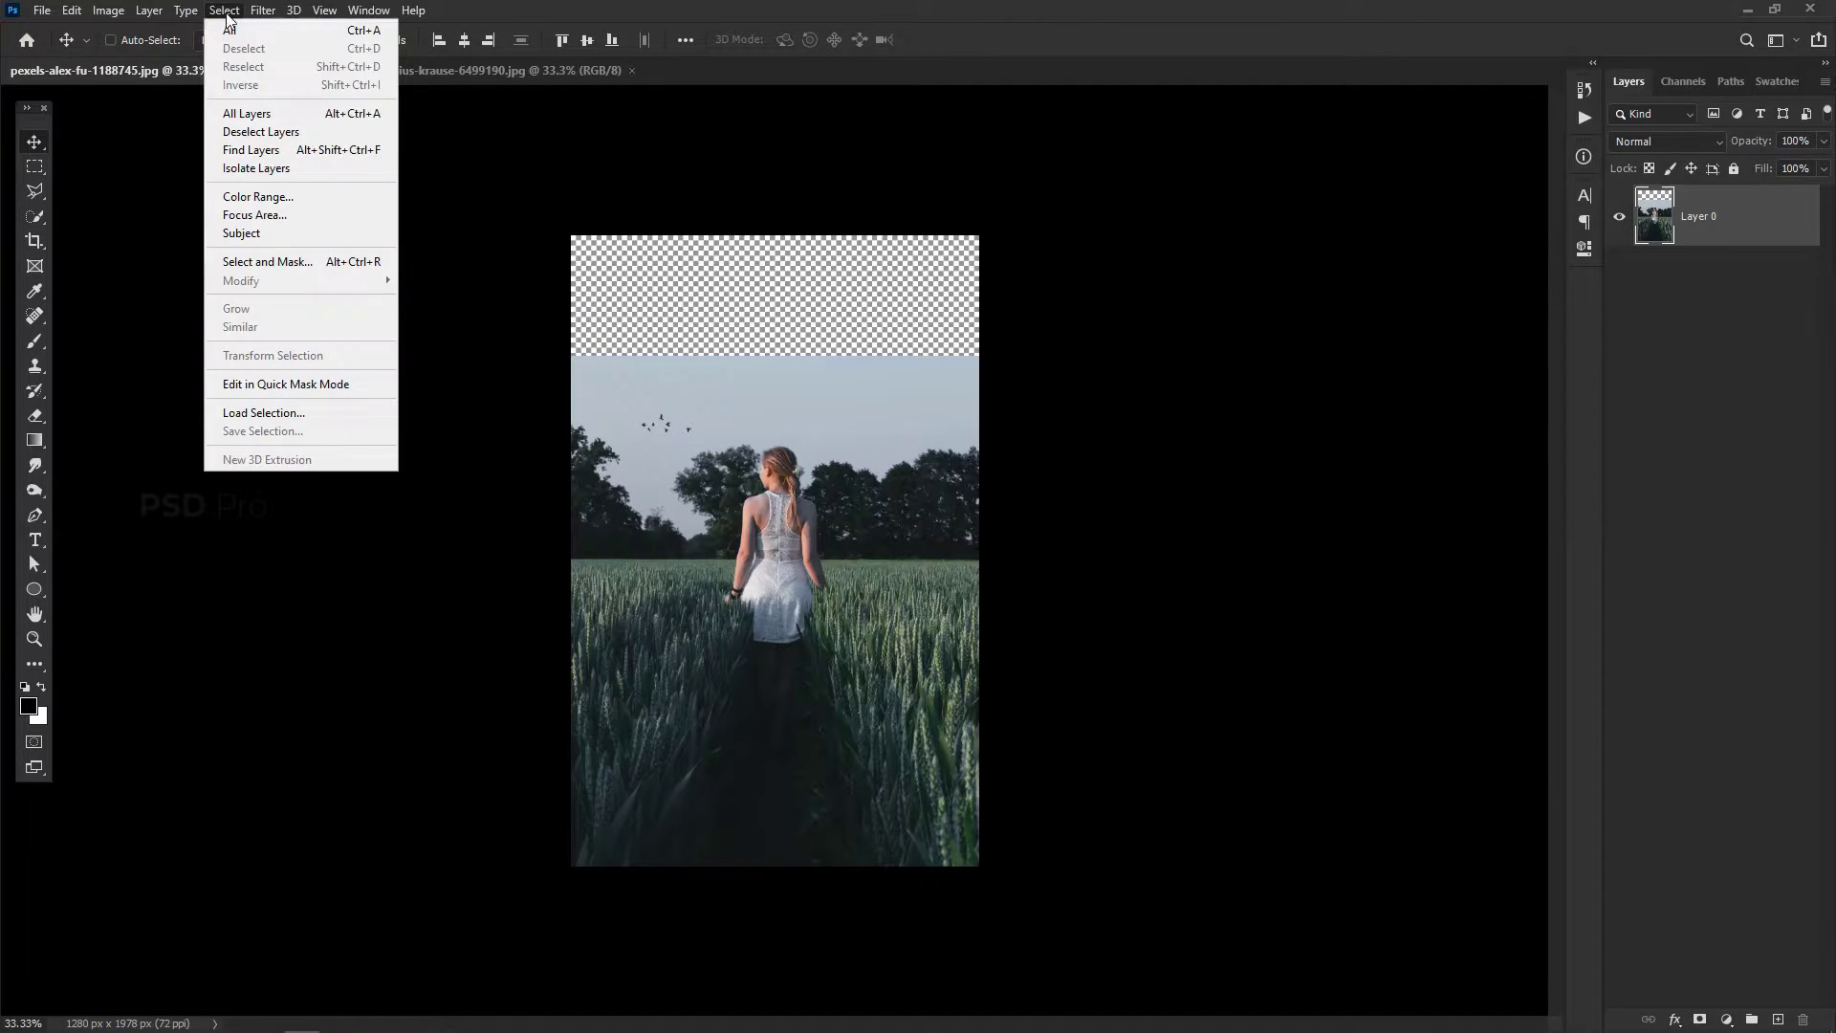
{"action": "left_click", "coordinate": [258, 196]}
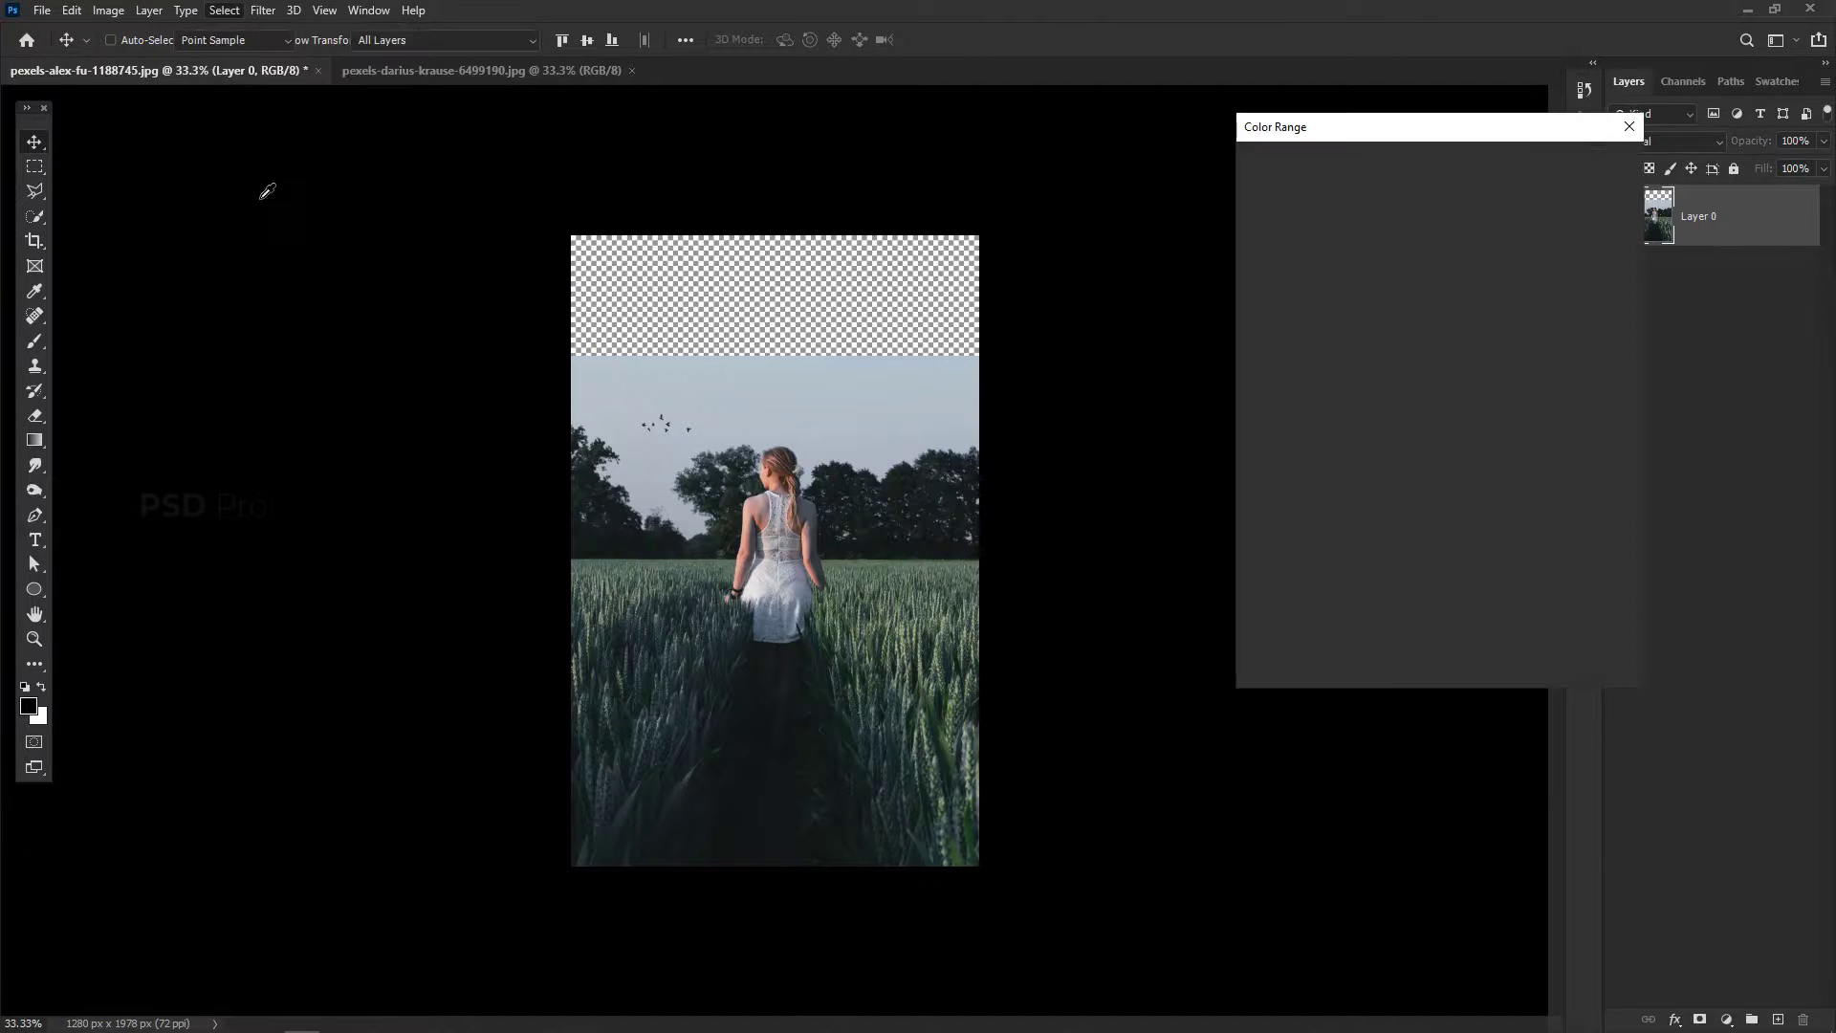
{"action": "left_click", "coordinate": [908, 371]}
{"action": "left_click", "coordinate": [1590, 321]}
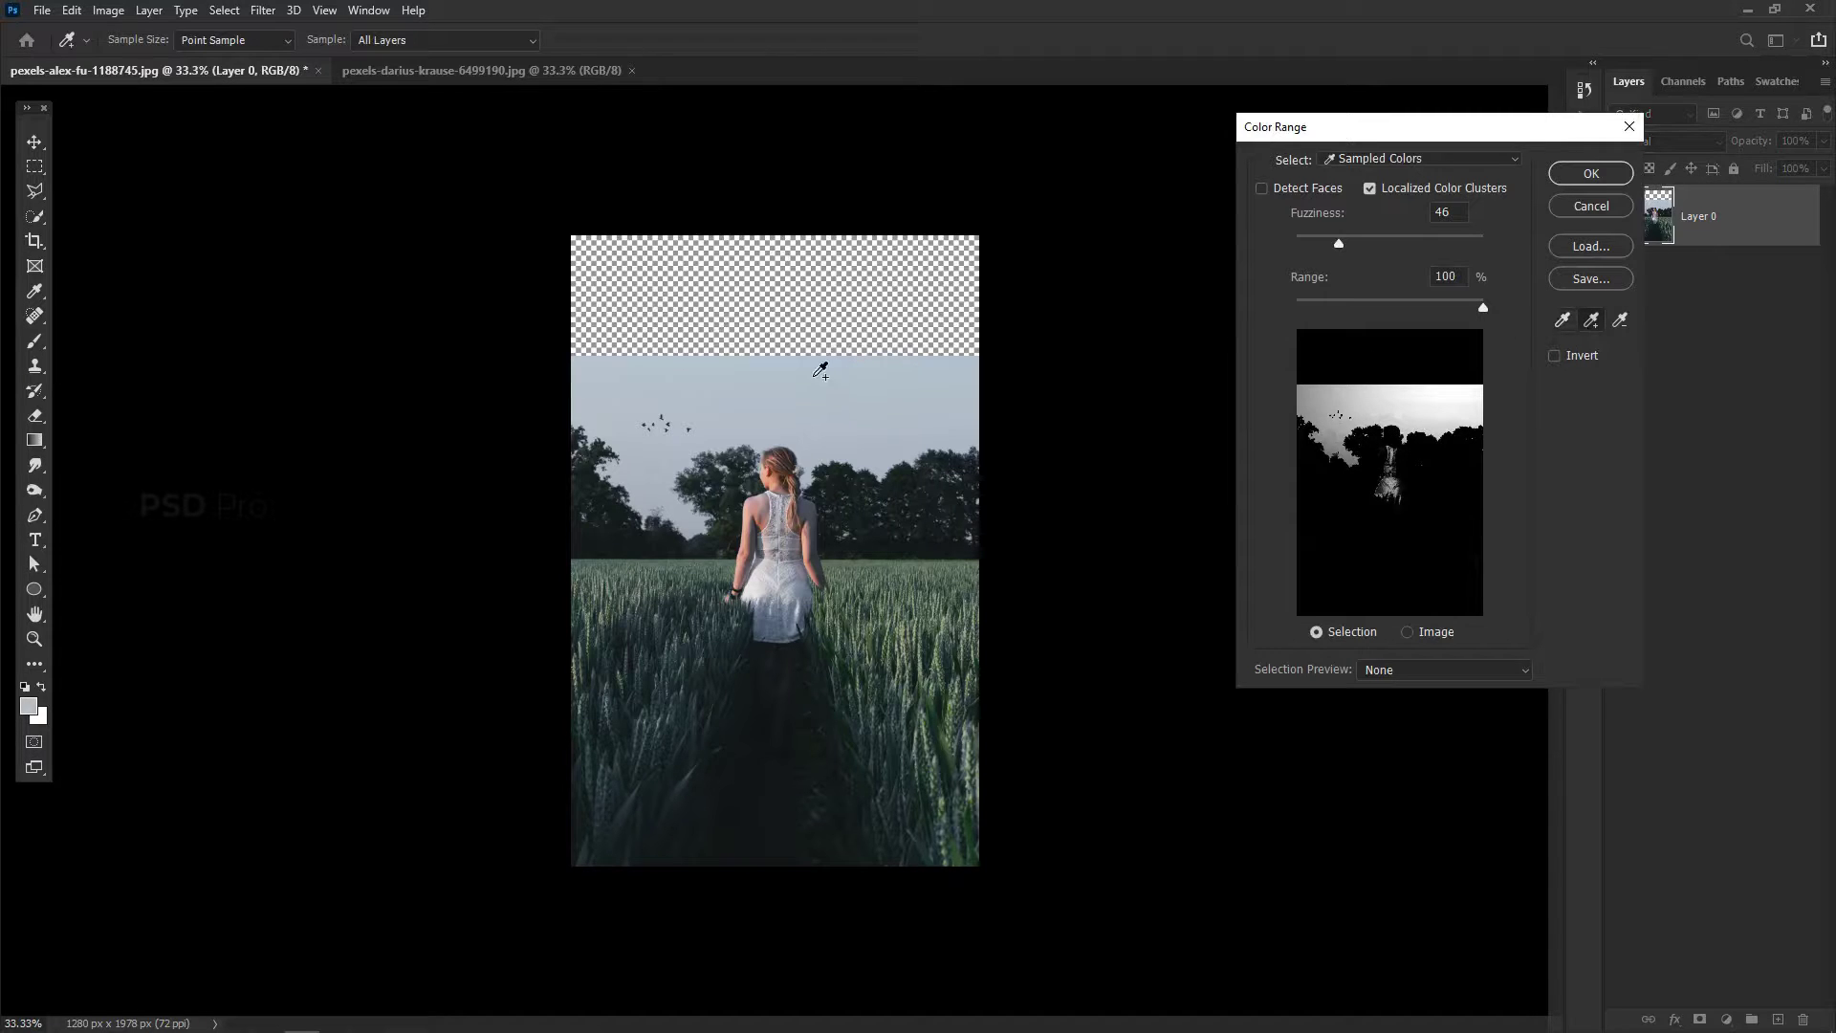
{"action": "left_click", "coordinate": [837, 413]}
{"action": "left_click", "coordinate": [724, 423]}
{"action": "left_click", "coordinate": [629, 412]}
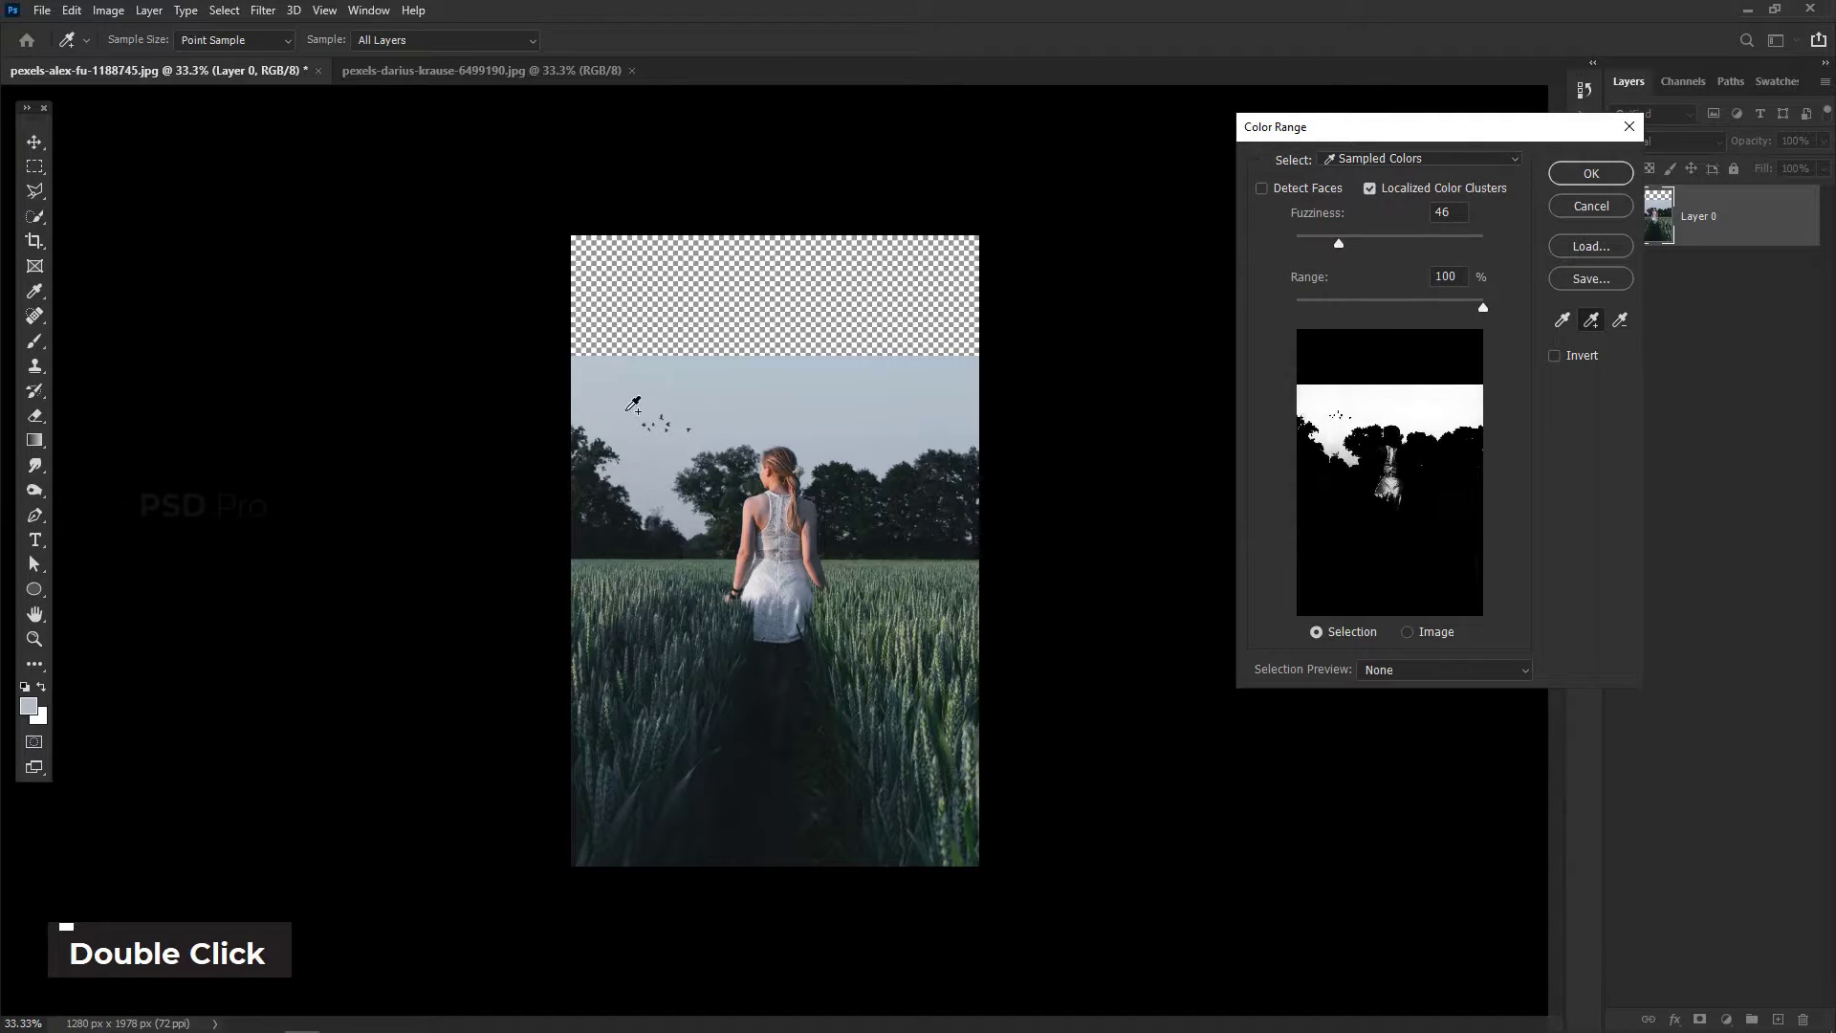
{"action": "left_click", "coordinate": [659, 461]}
{"action": "left_click", "coordinate": [670, 496]}
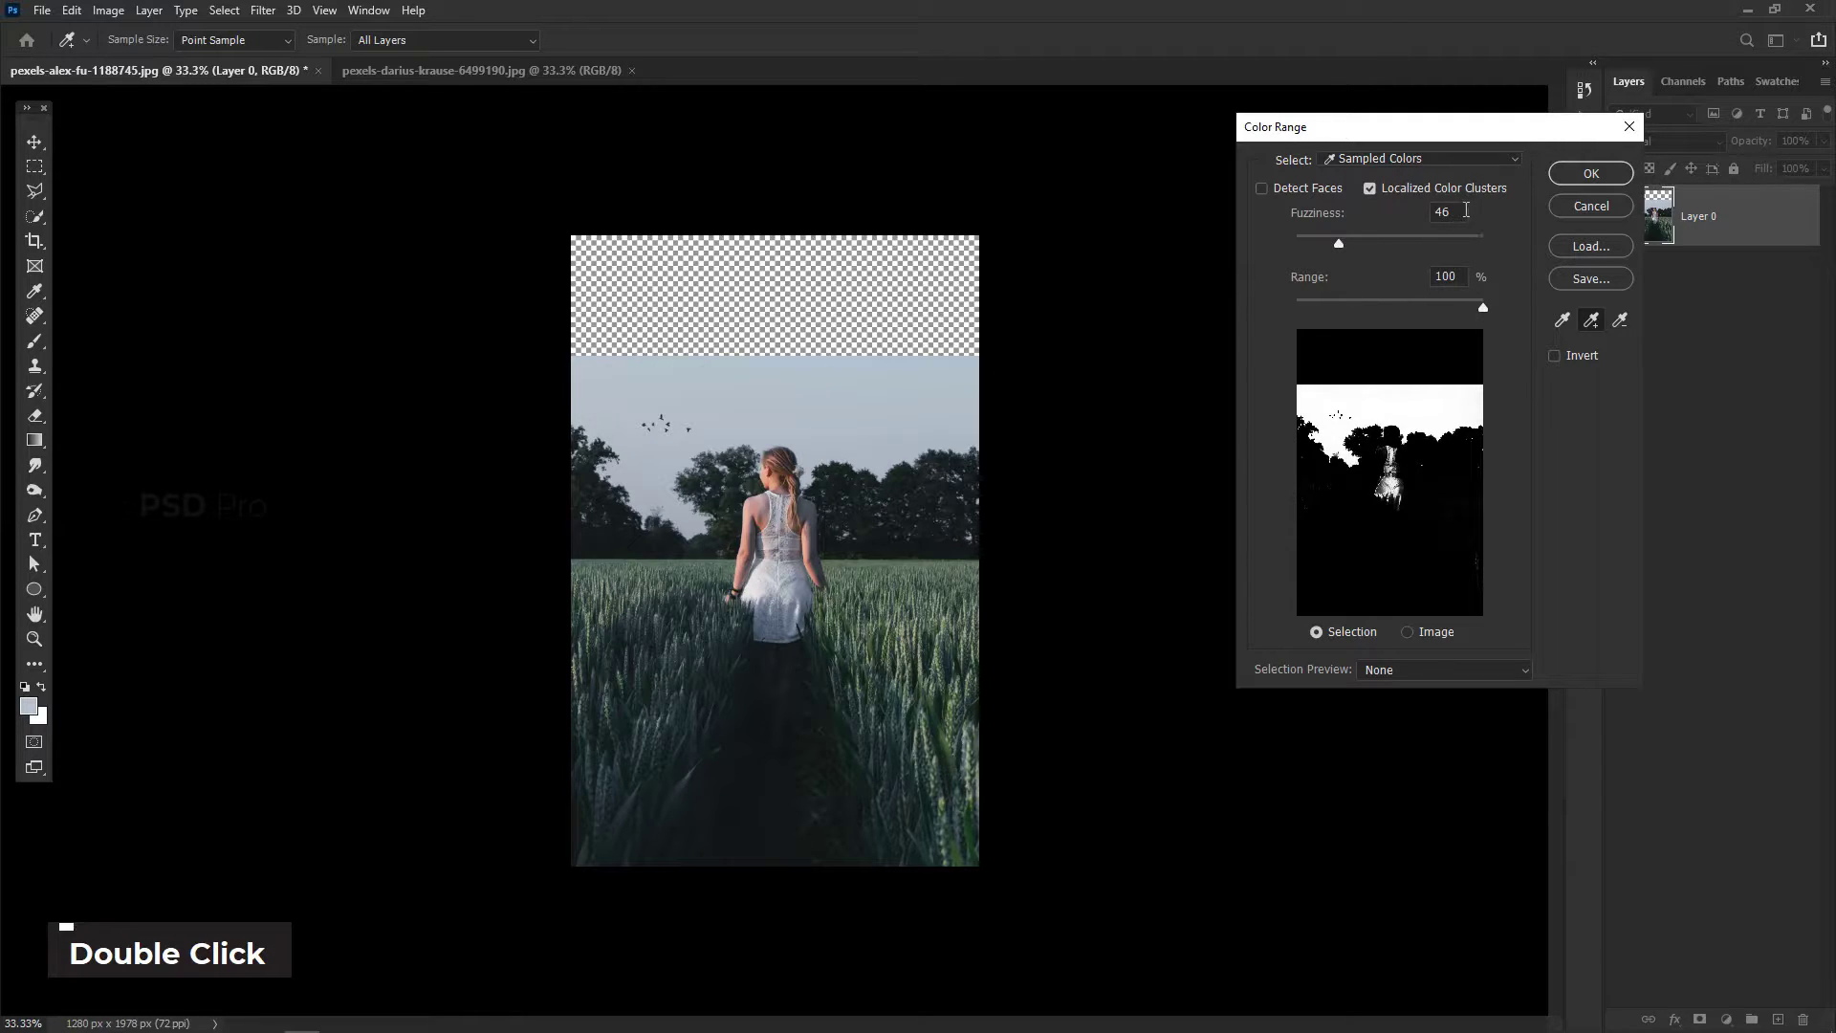
{"action": "scroll", "coordinate": [1449, 214], "scroll_direction": "down", "scroll_amount": 1}
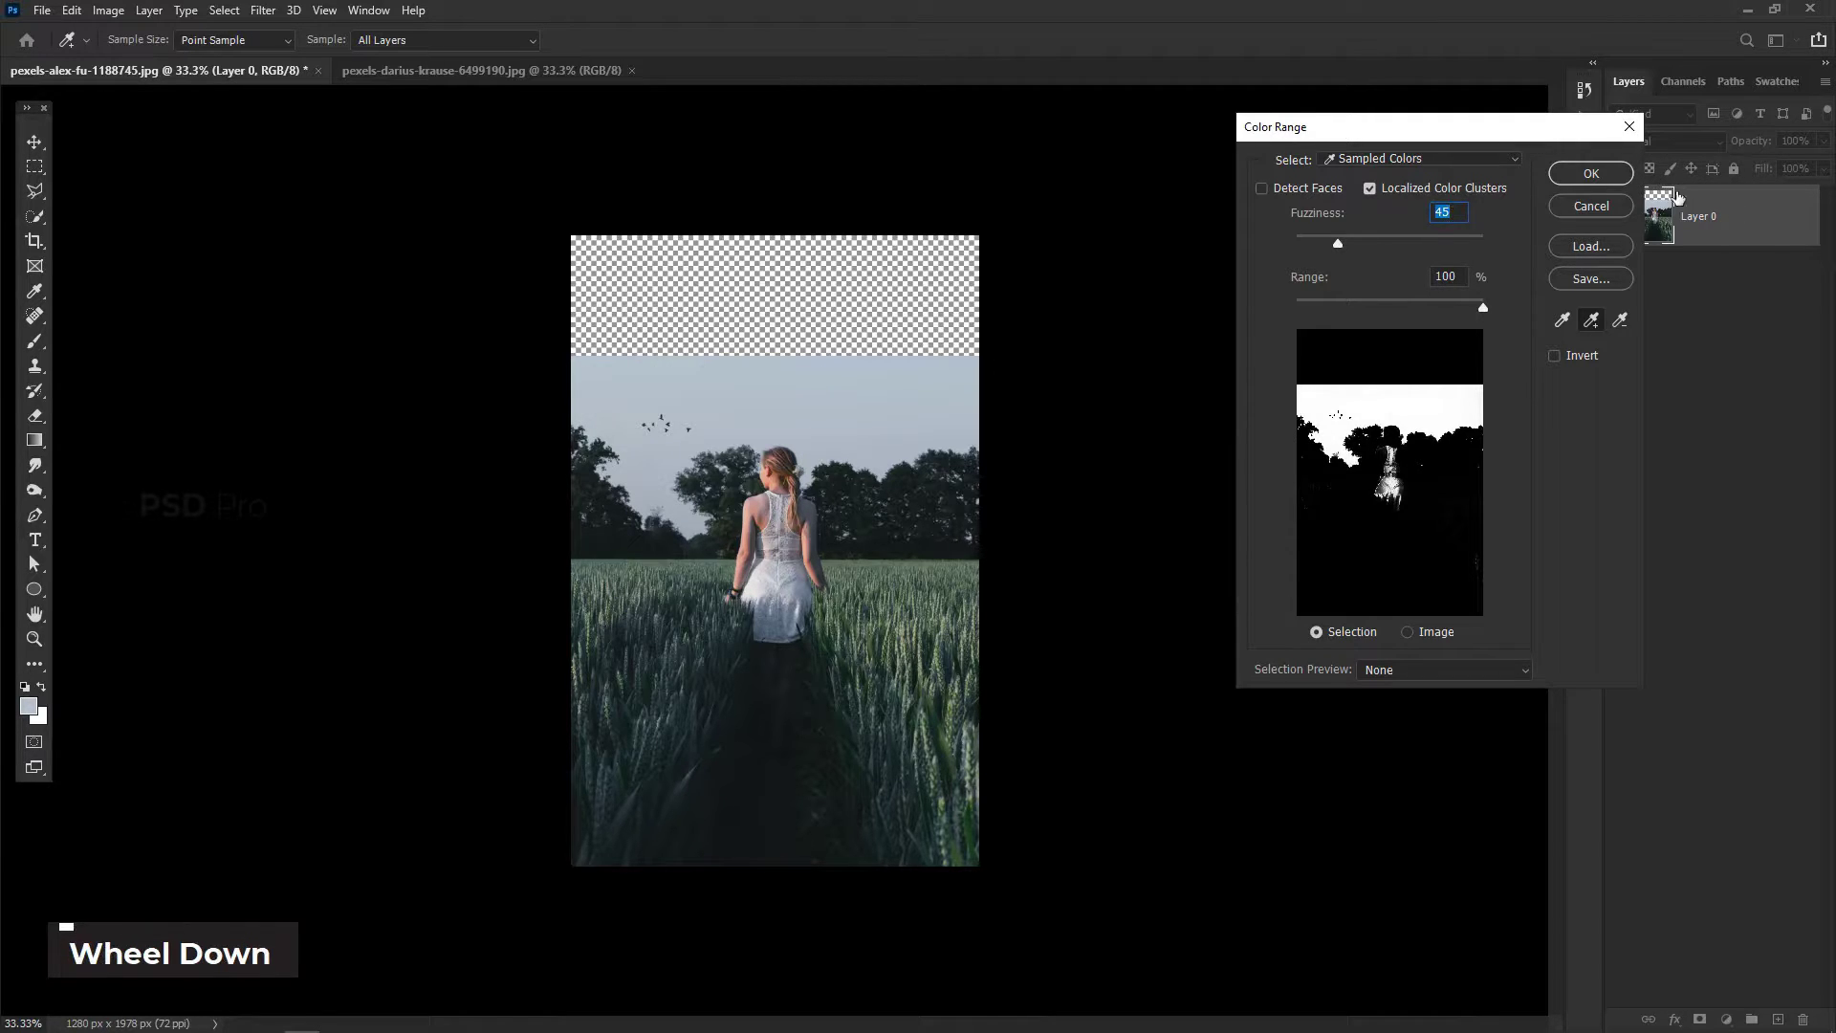
{"action": "left_click", "coordinate": [1591, 173]}
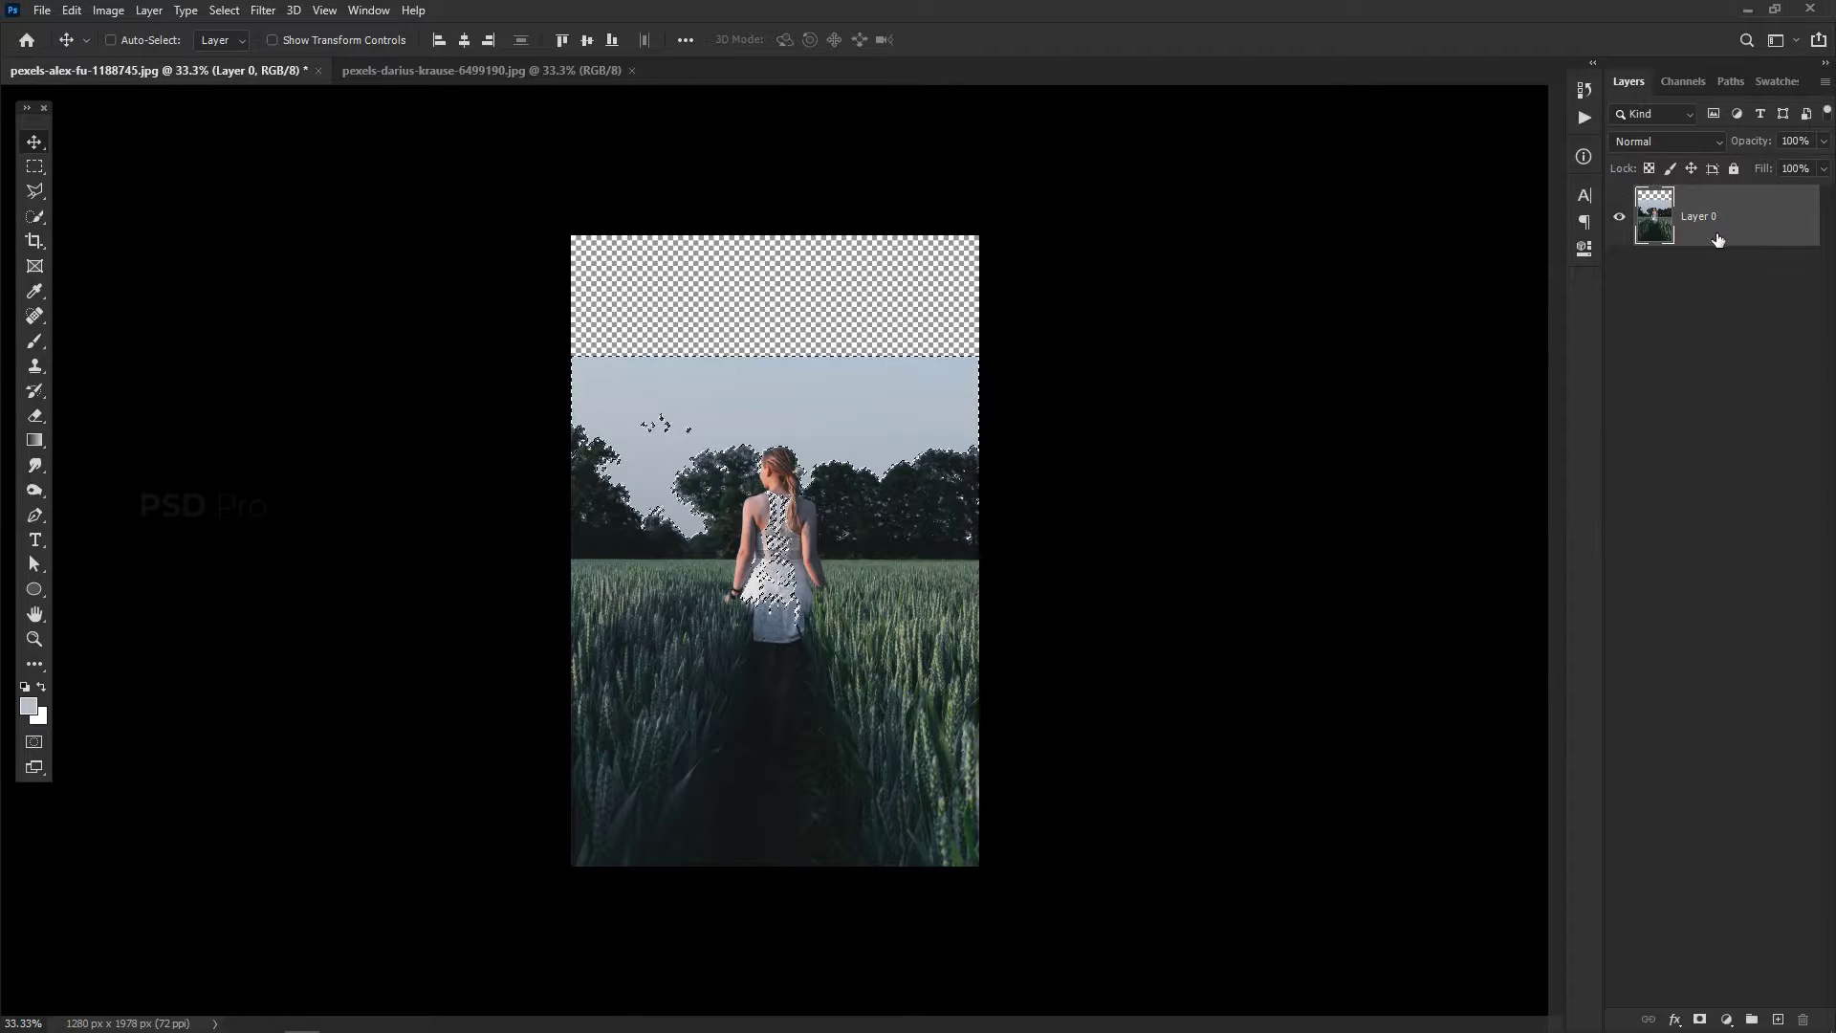
Duplicate Layer 0 and add a layer mask to the copy from the sky selection
{"action": "left_click_drag", "start_coordinate": [1738, 228], "coordinate": [1776, 1017]}
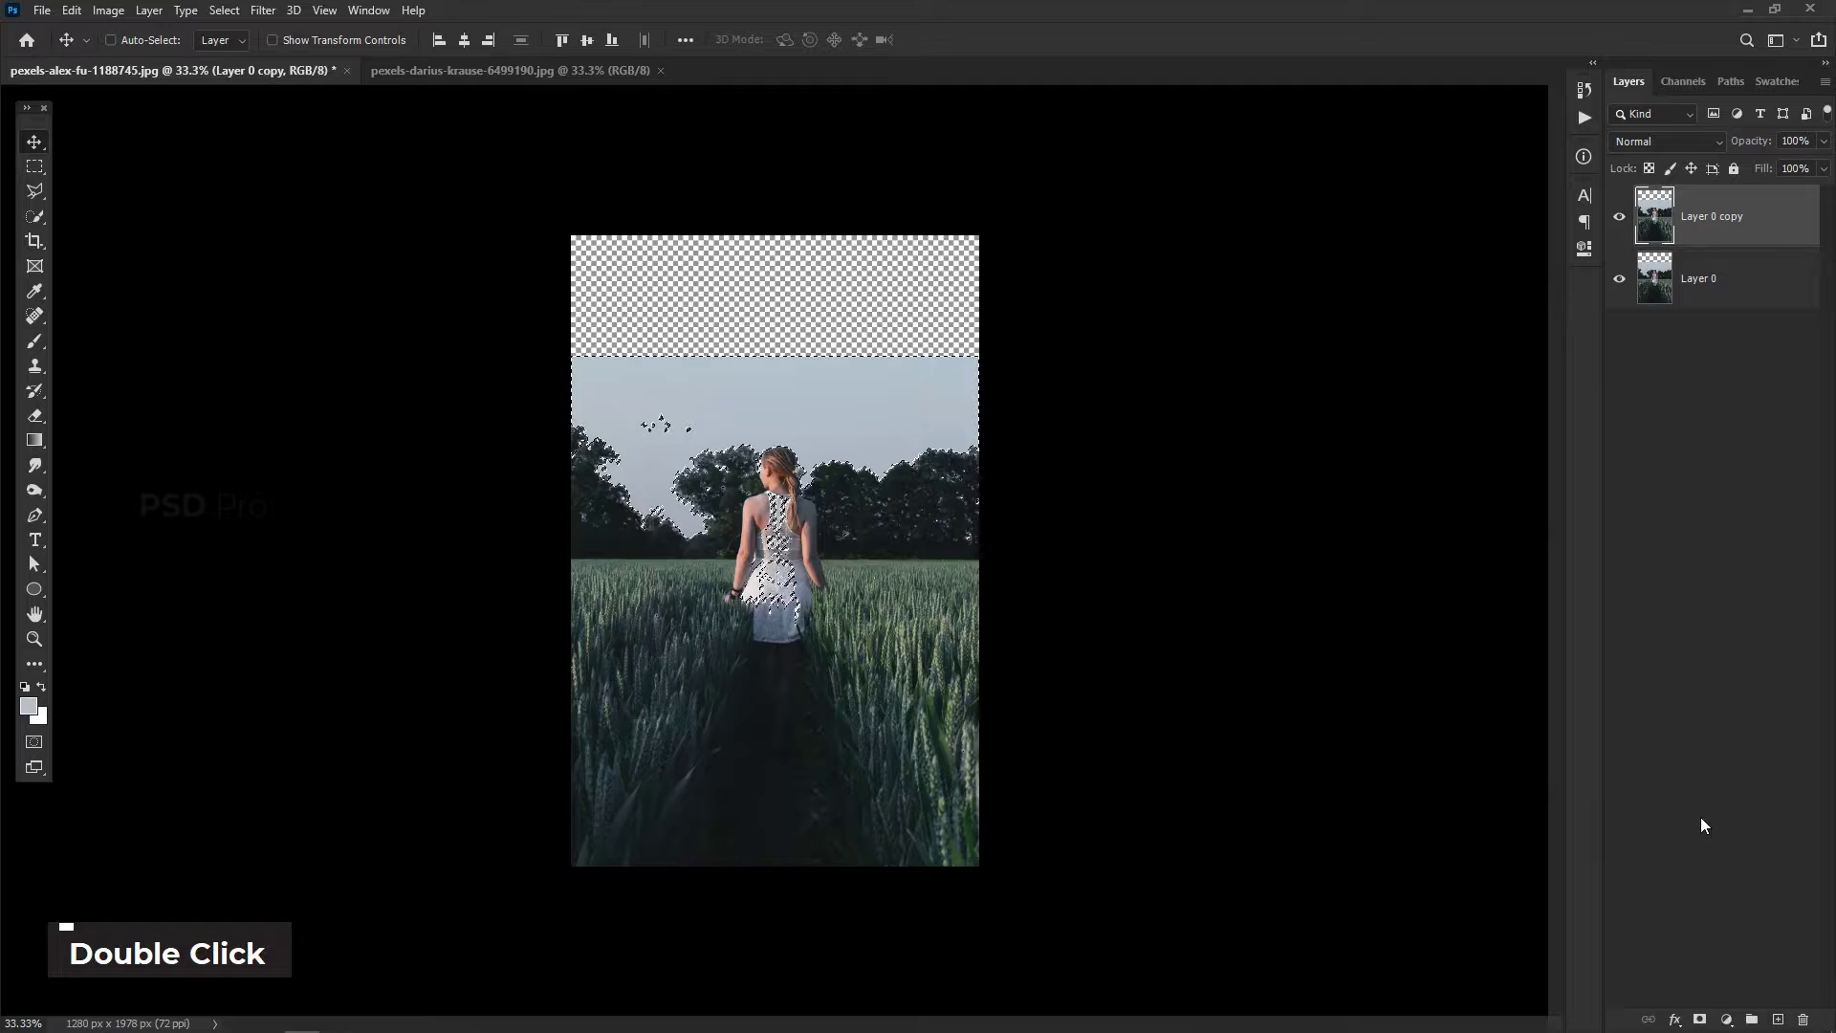
{"action": "left_click", "coordinate": [1699, 1020]}
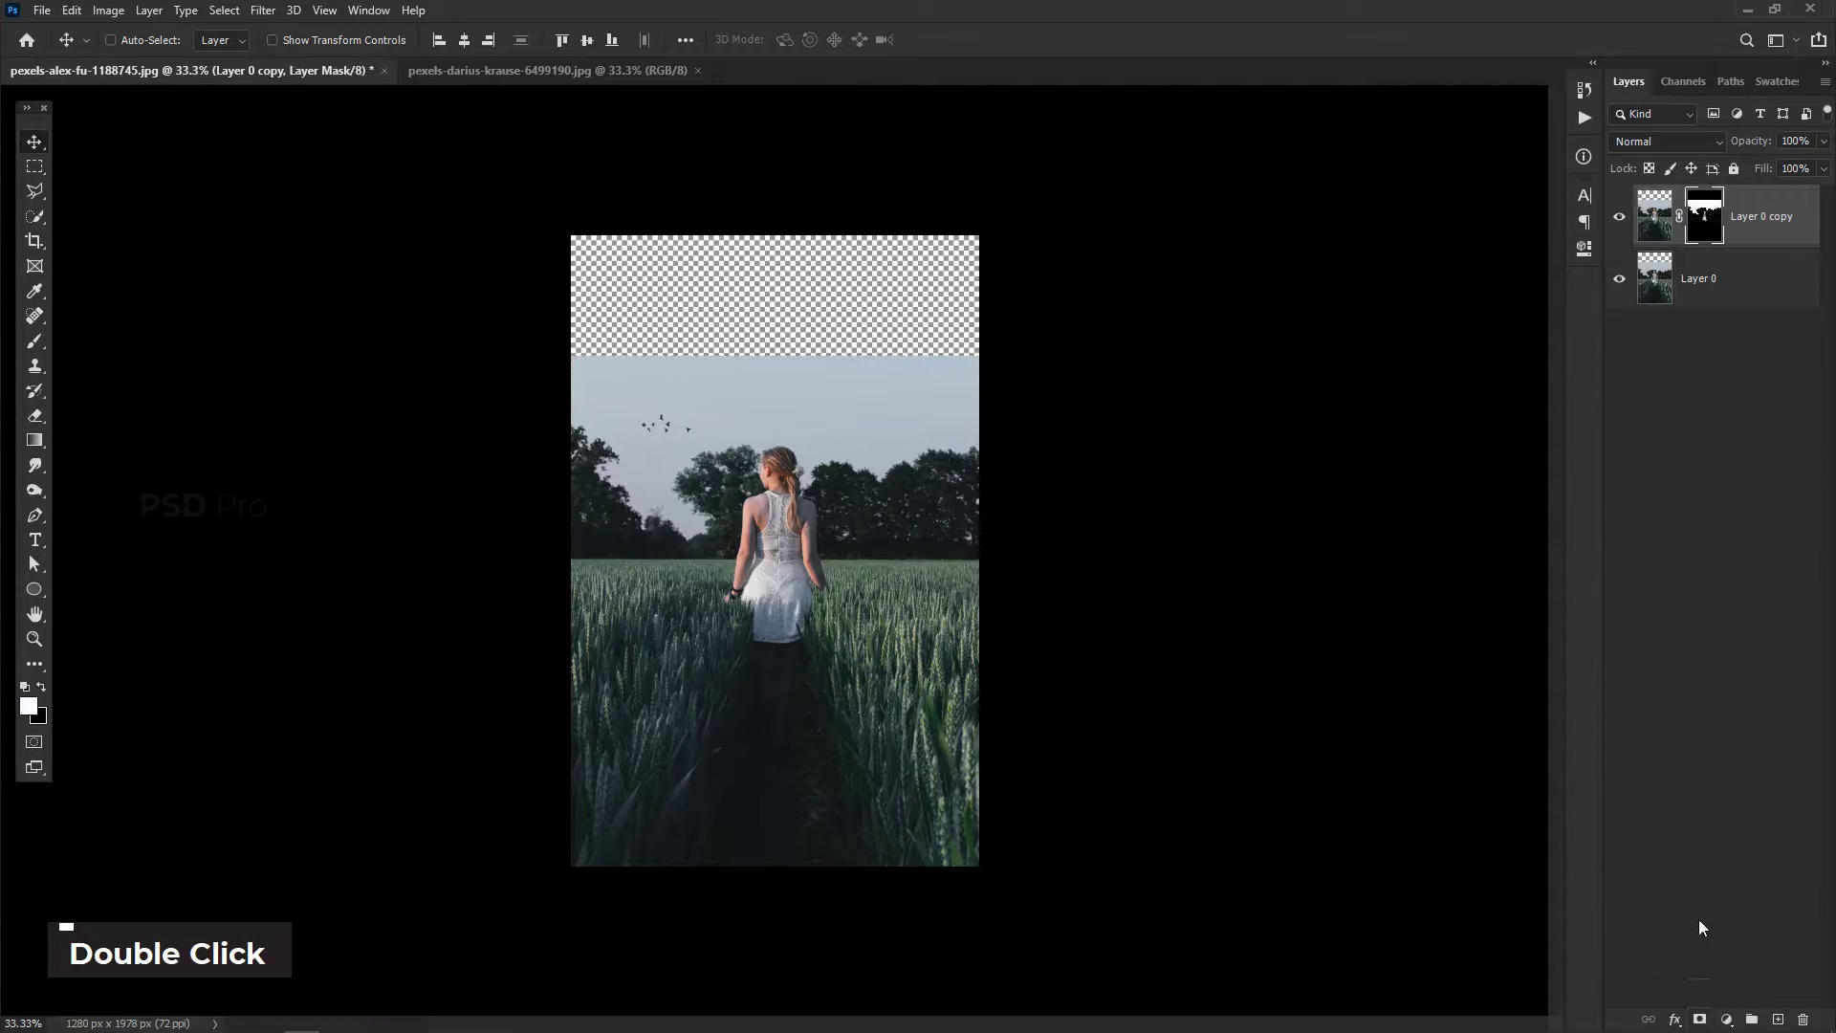
Show the Layer 0 copy's mask by itself on the canvas and invert it
{"action": "double_click", "coordinate": [1705, 226]}
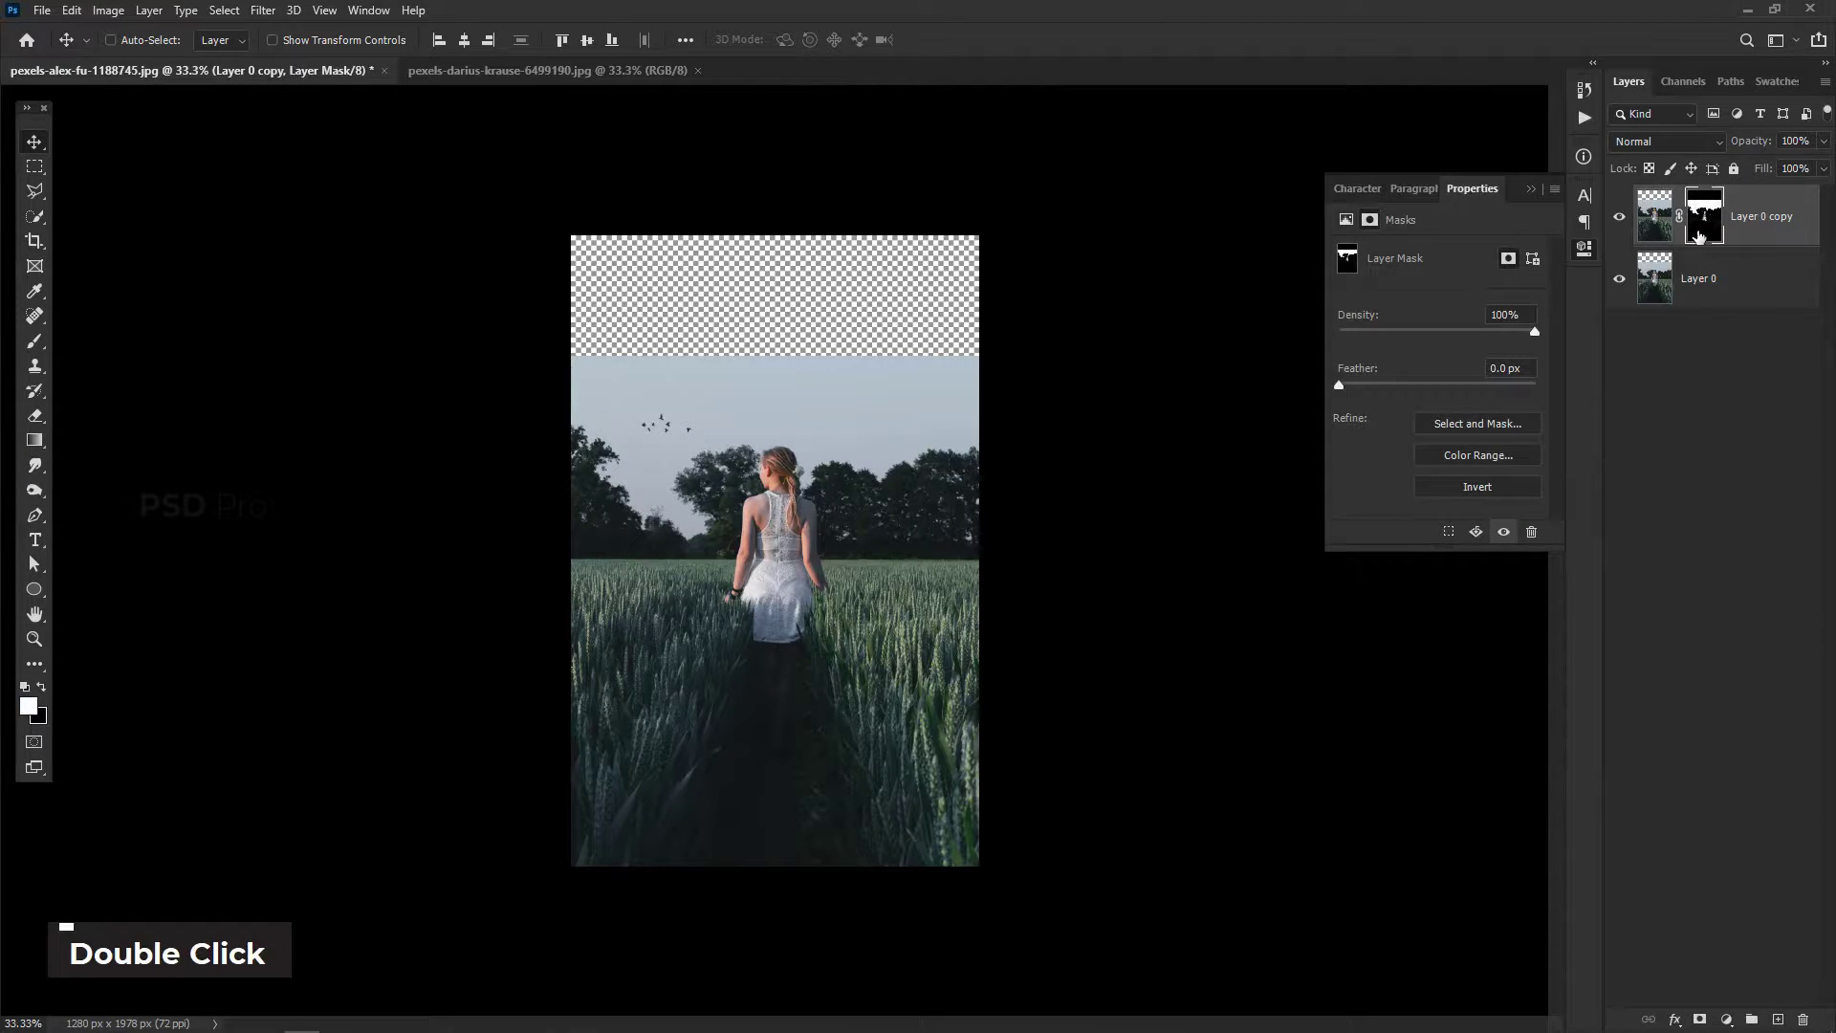
{"action": "left_click", "coordinate": [1701, 236], "text": "alt"}
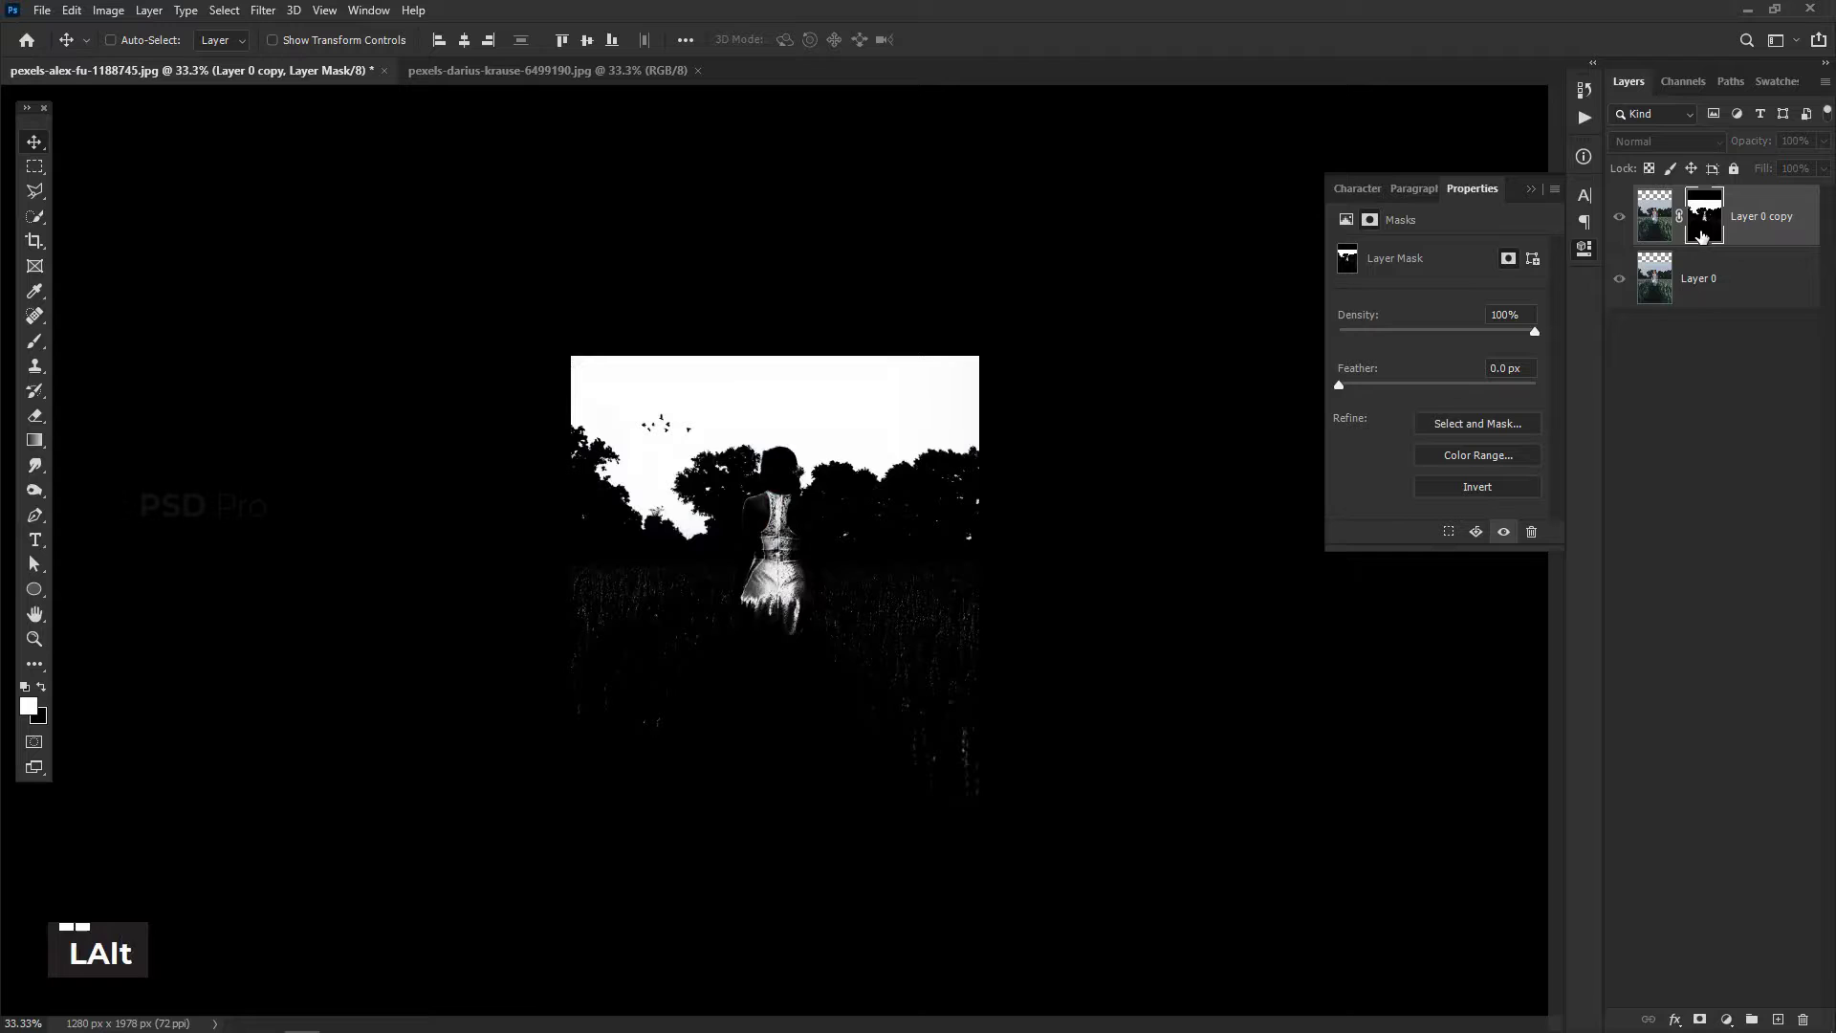
{"action": "left_click", "coordinate": [1503, 481]}
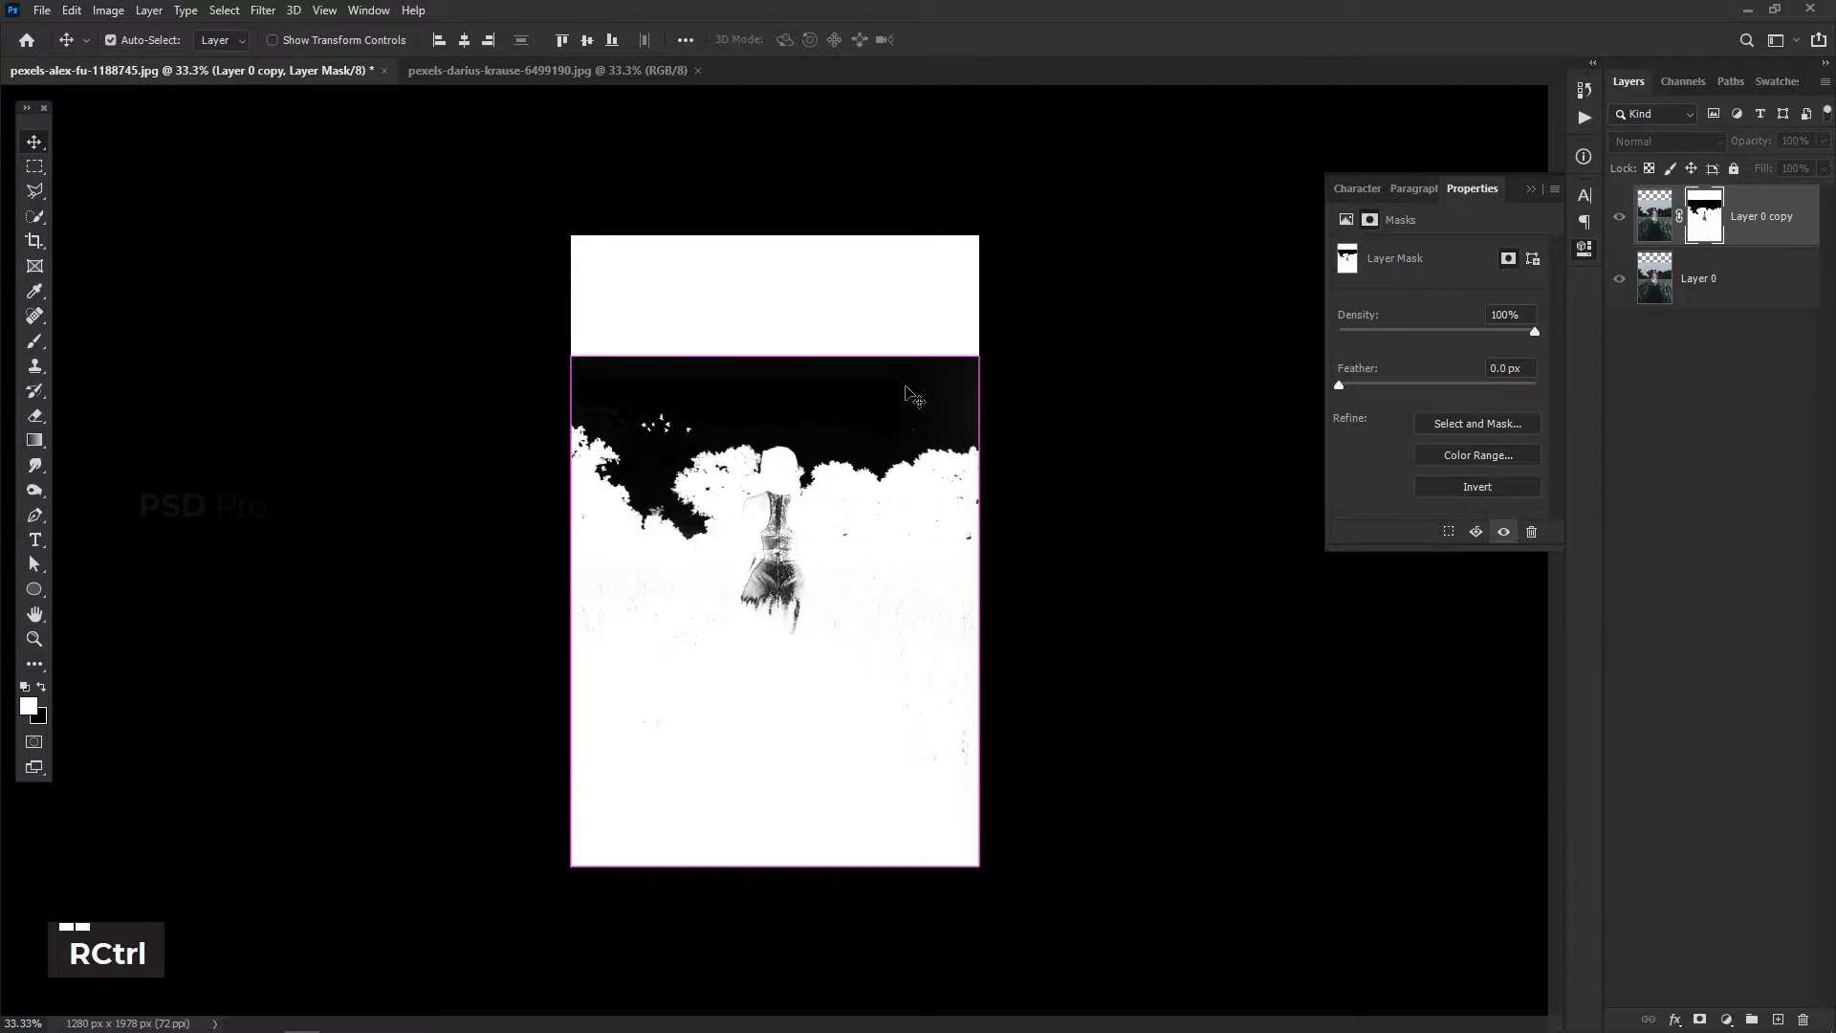
Paint white with the Brush tool over the grey remnants on the woman's dress, her back and the field in the mask
{"action": "key", "text": "ctrl+equal"}
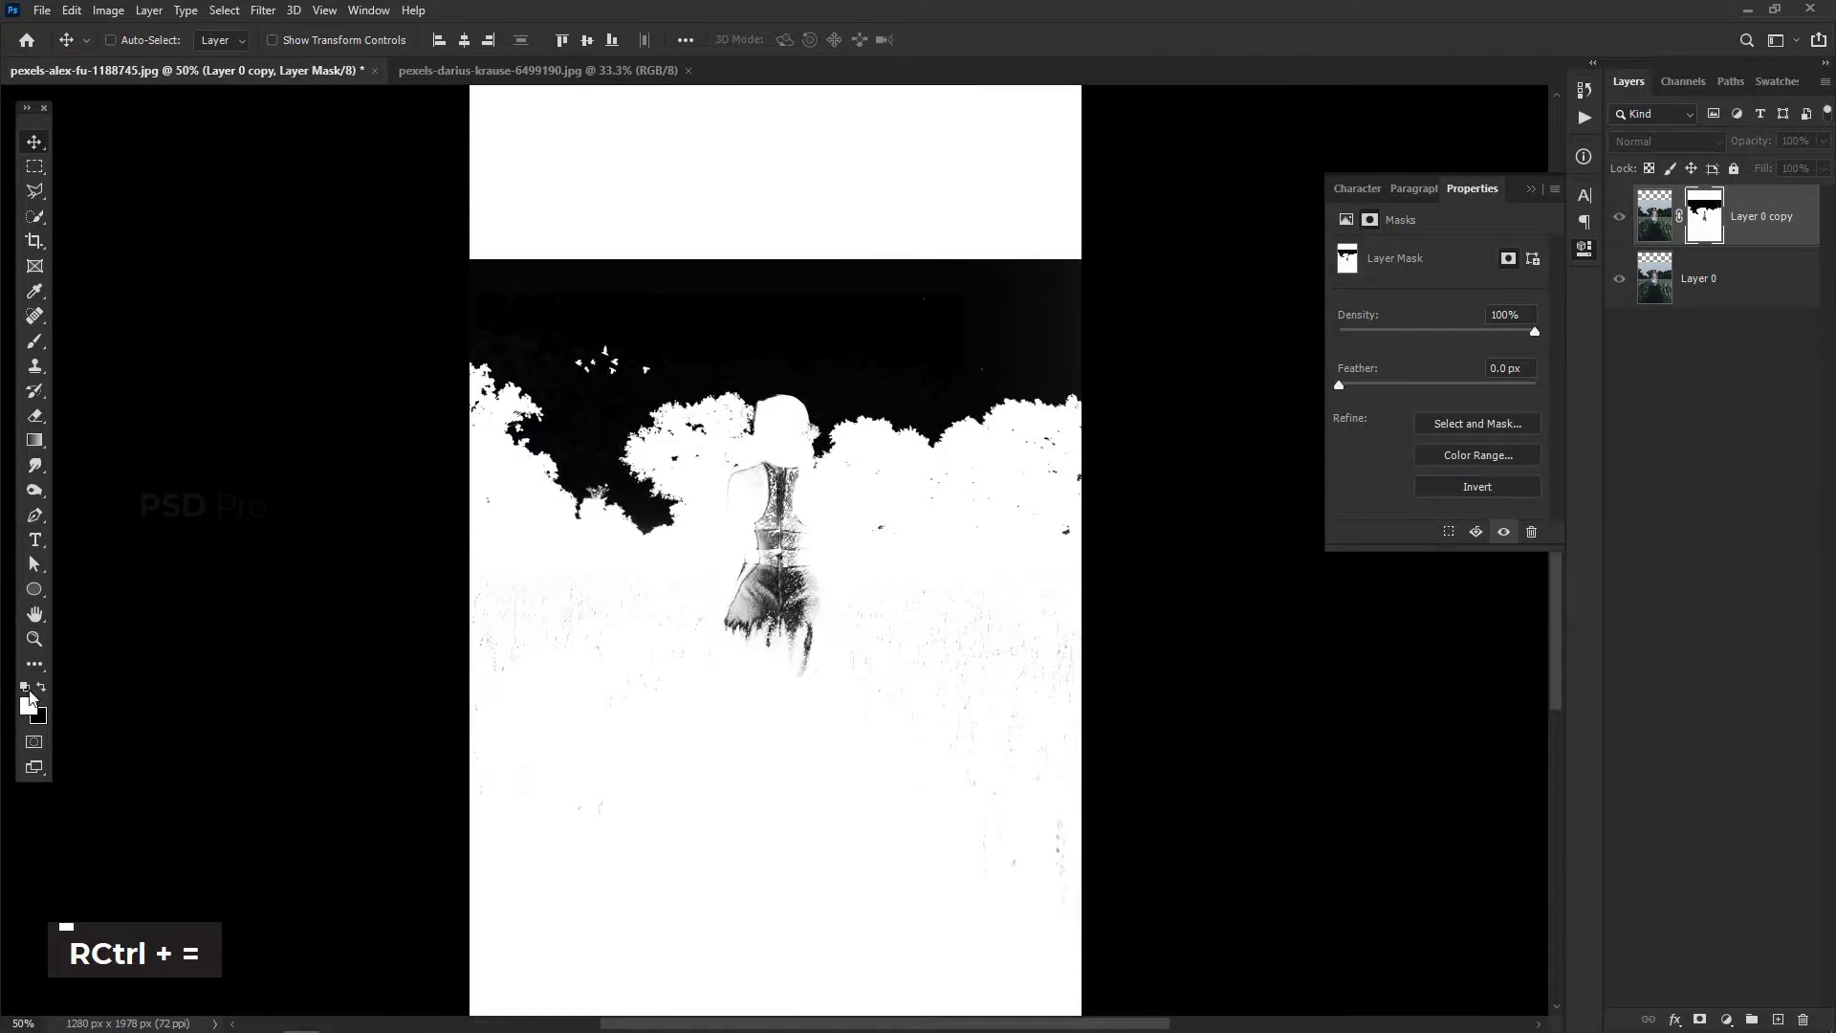
{"action": "key", "text": "b"}
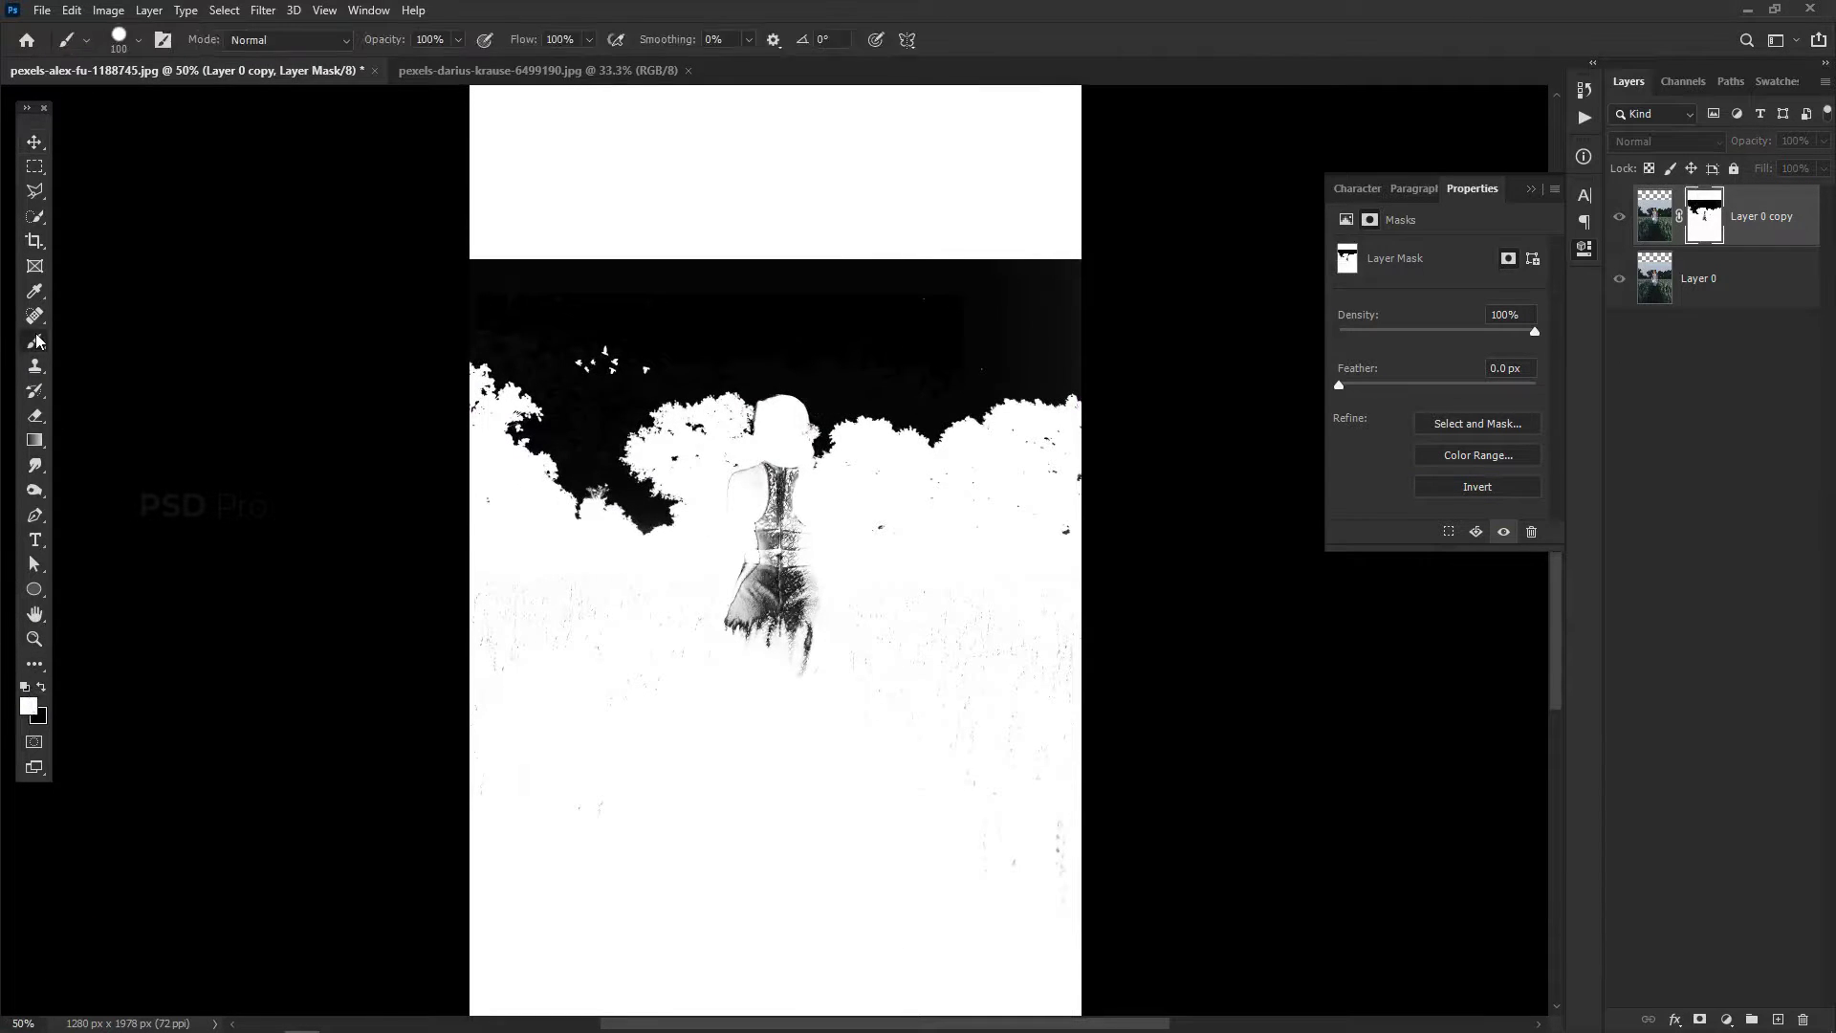
{"action": "double_click", "coordinate": [586, 639]}
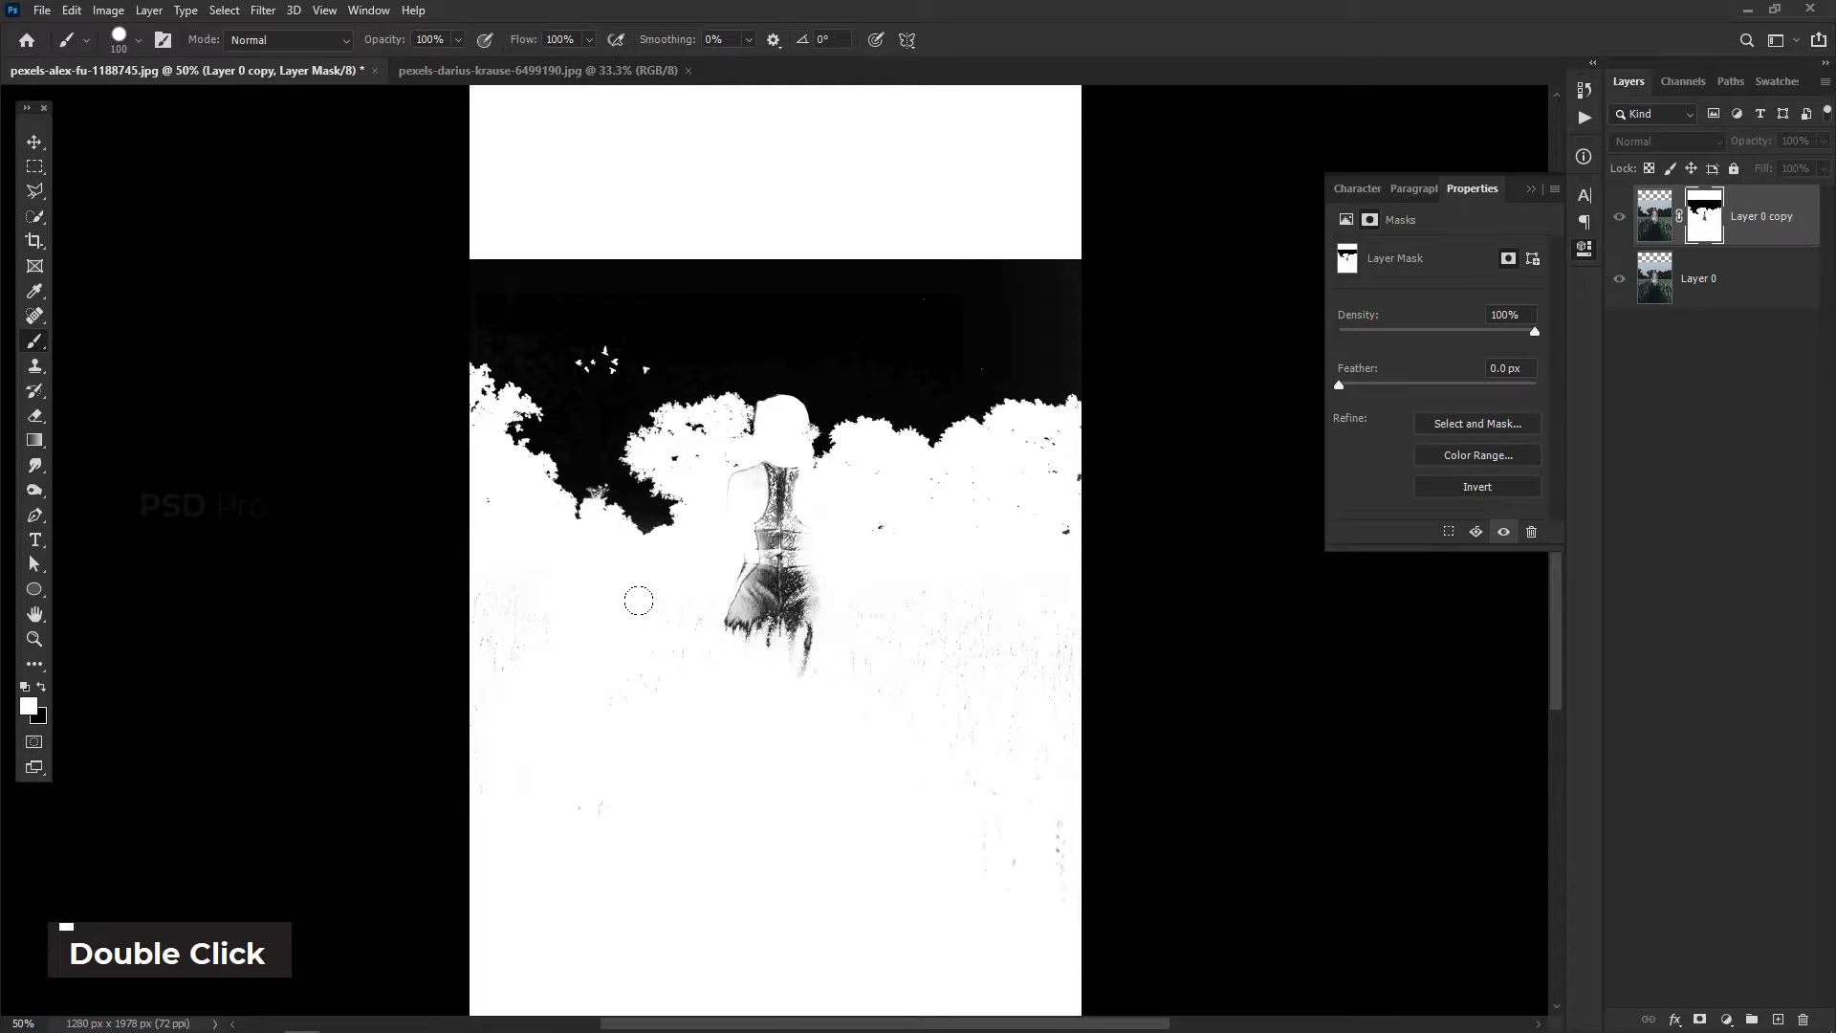
{"action": "left_click_drag", "start_coordinate": [736, 631], "coordinate": [808, 669]}
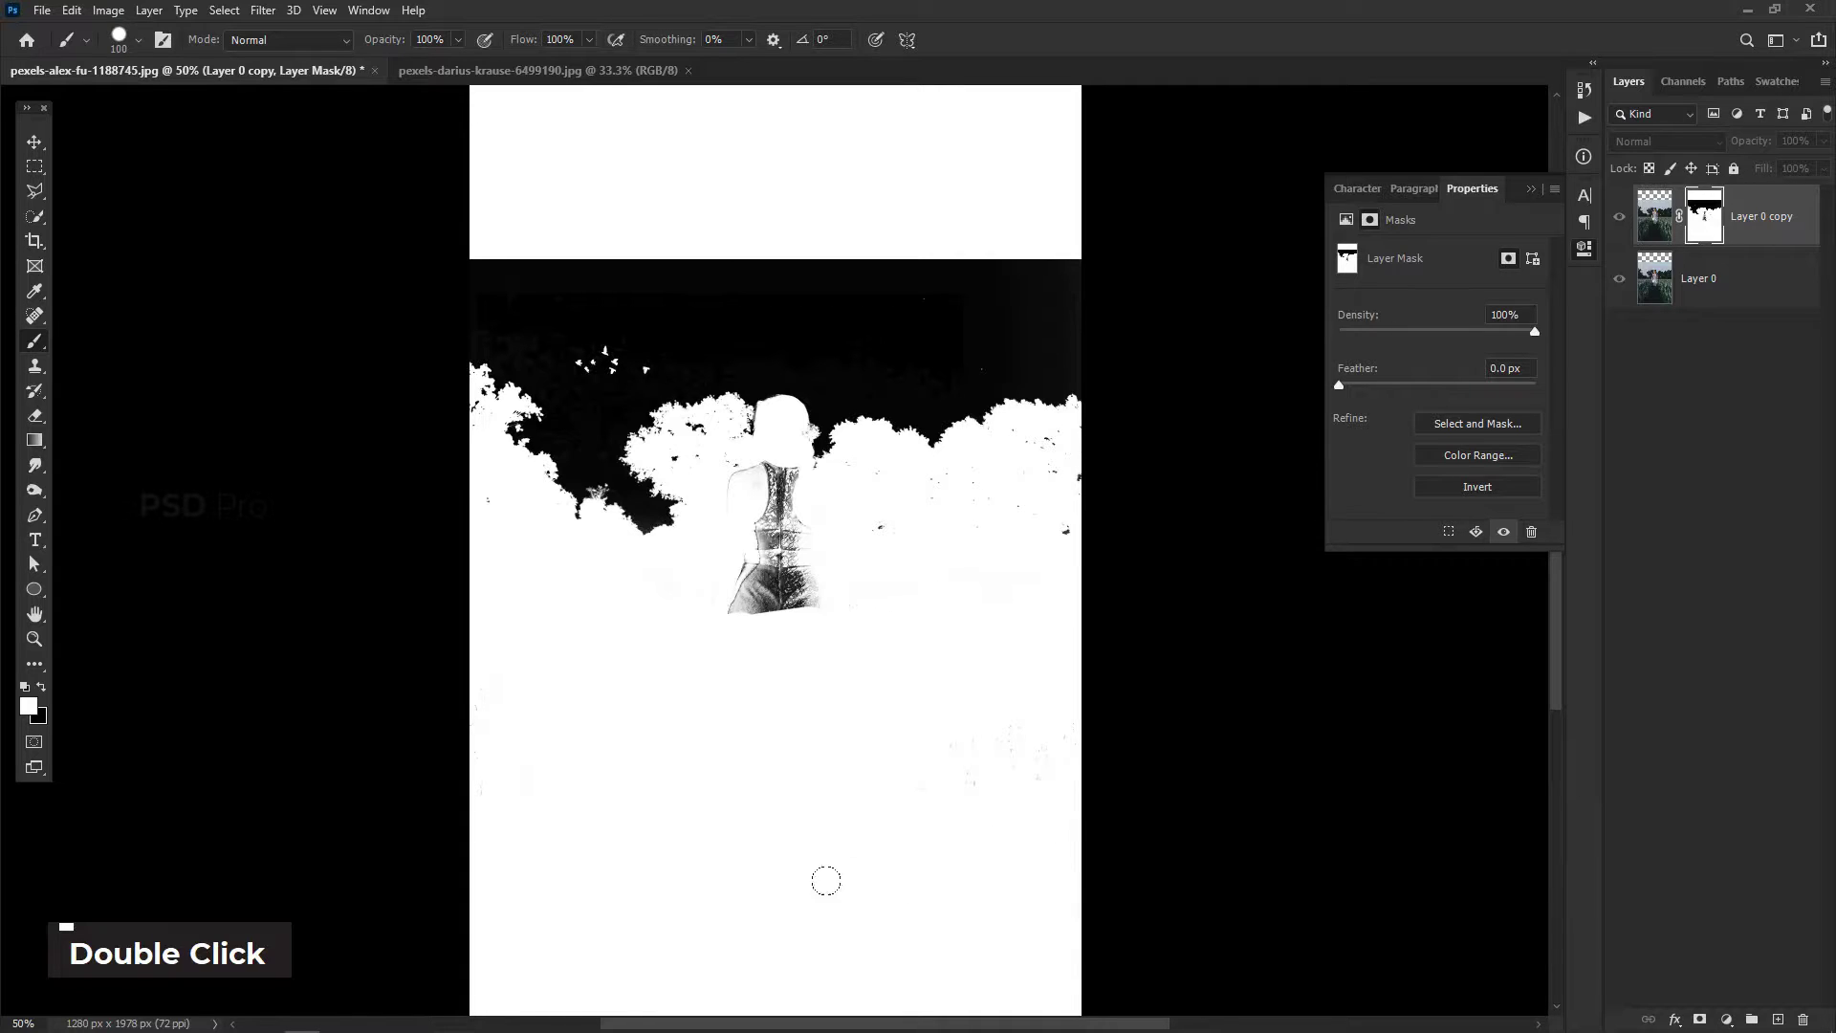
{"action": "mouse_move", "coordinate": [765, 612]}
{"action": "left_mouse_down"}
{"action": "mouse_move", "coordinate": [726, 545]}
{"action": "mouse_move", "coordinate": [758, 602]}
{"action": "mouse_move", "coordinate": [803, 586]}
{"action": "left_mouse_up"}
{"action": "key", "text": "ctrl+equal"}
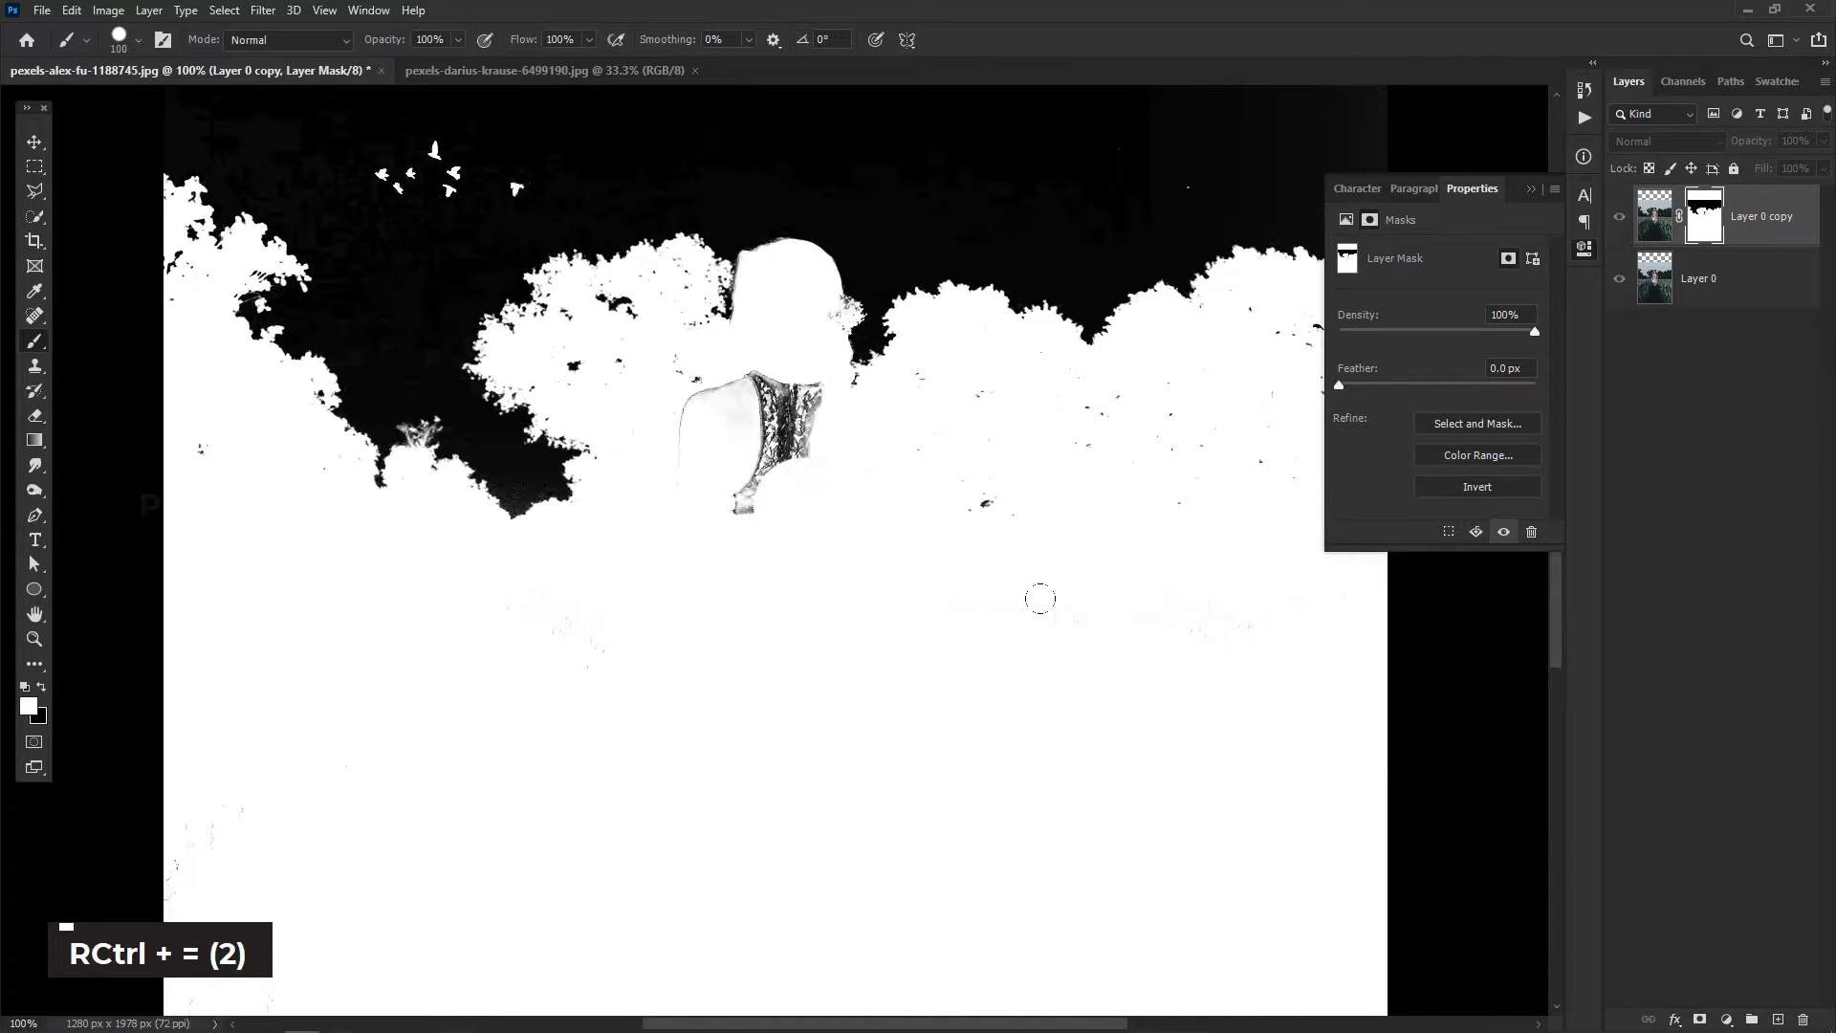
{"action": "mouse_move", "coordinate": [760, 382]}
{"action": "left_mouse_down"}
{"action": "mouse_move", "coordinate": [714, 399]}
{"action": "mouse_move", "coordinate": [656, 418]}
{"action": "left_mouse_up"}
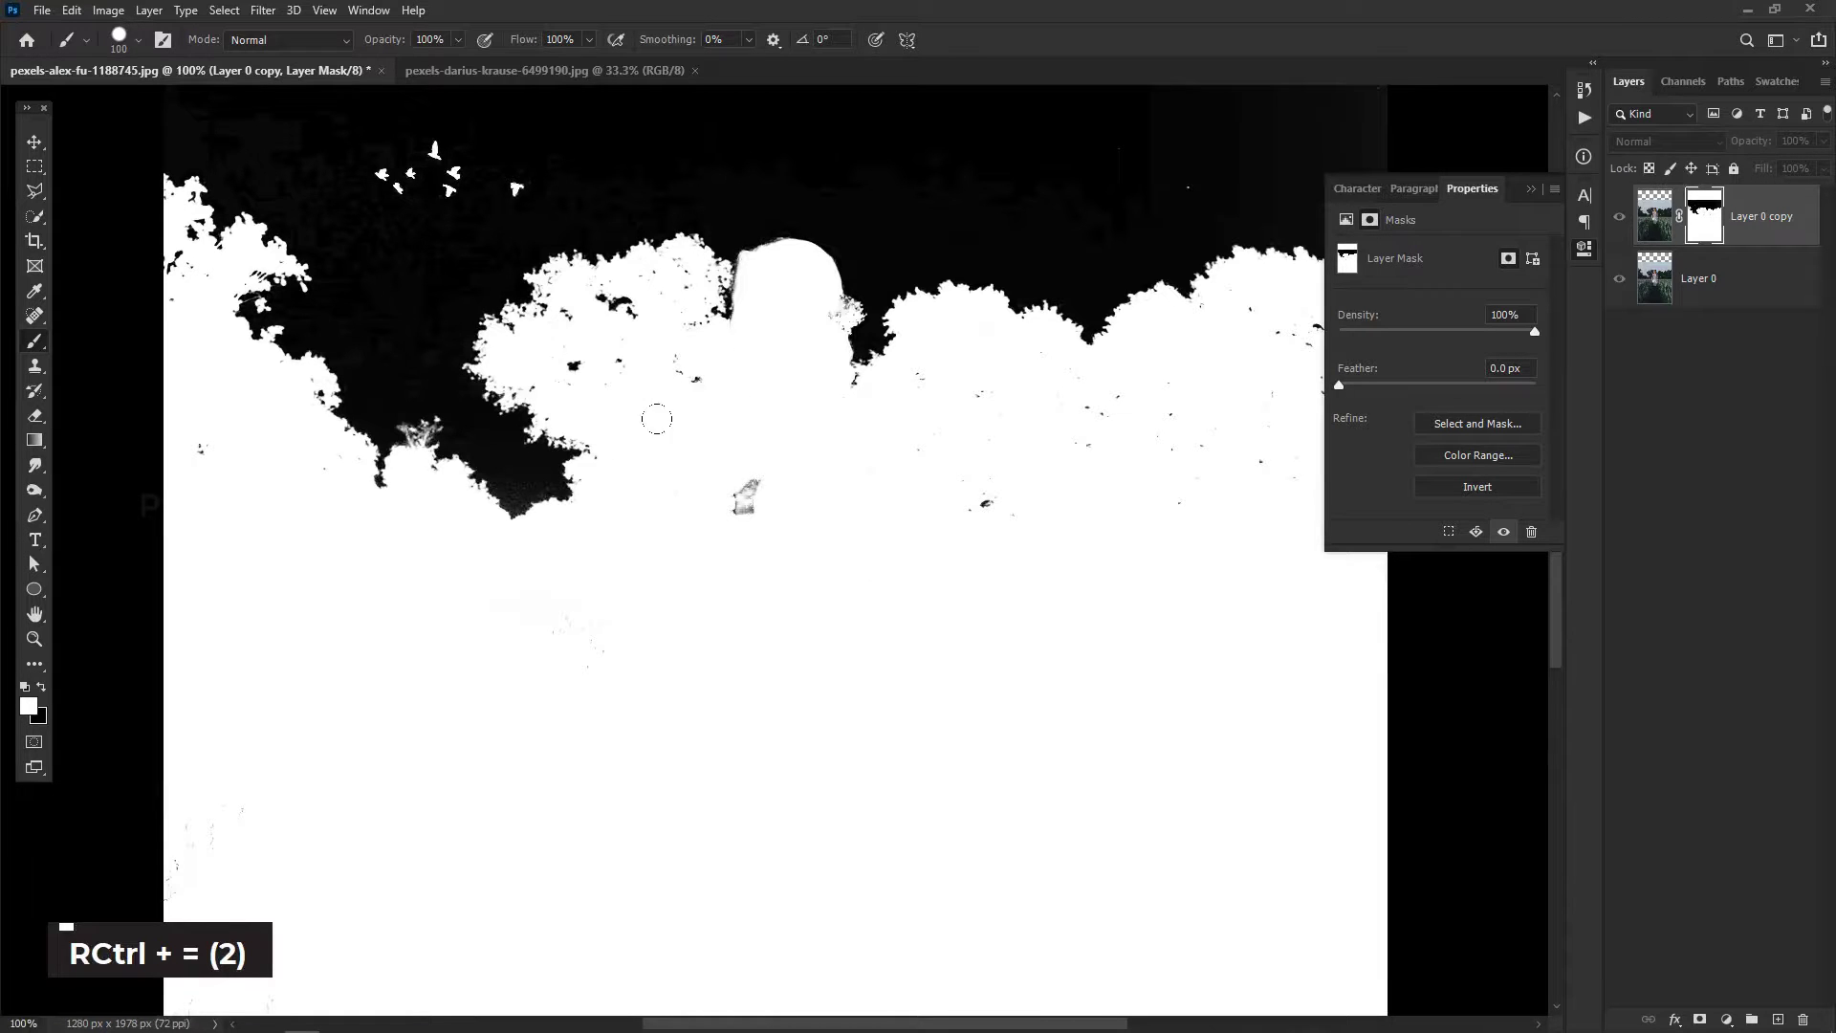
{"action": "double_click", "coordinate": [738, 478]}
Fill the white band above the sky in the mask with black using a full-width rectangular selection, and deselect
{"action": "key", "text": "ctrl+minus"}
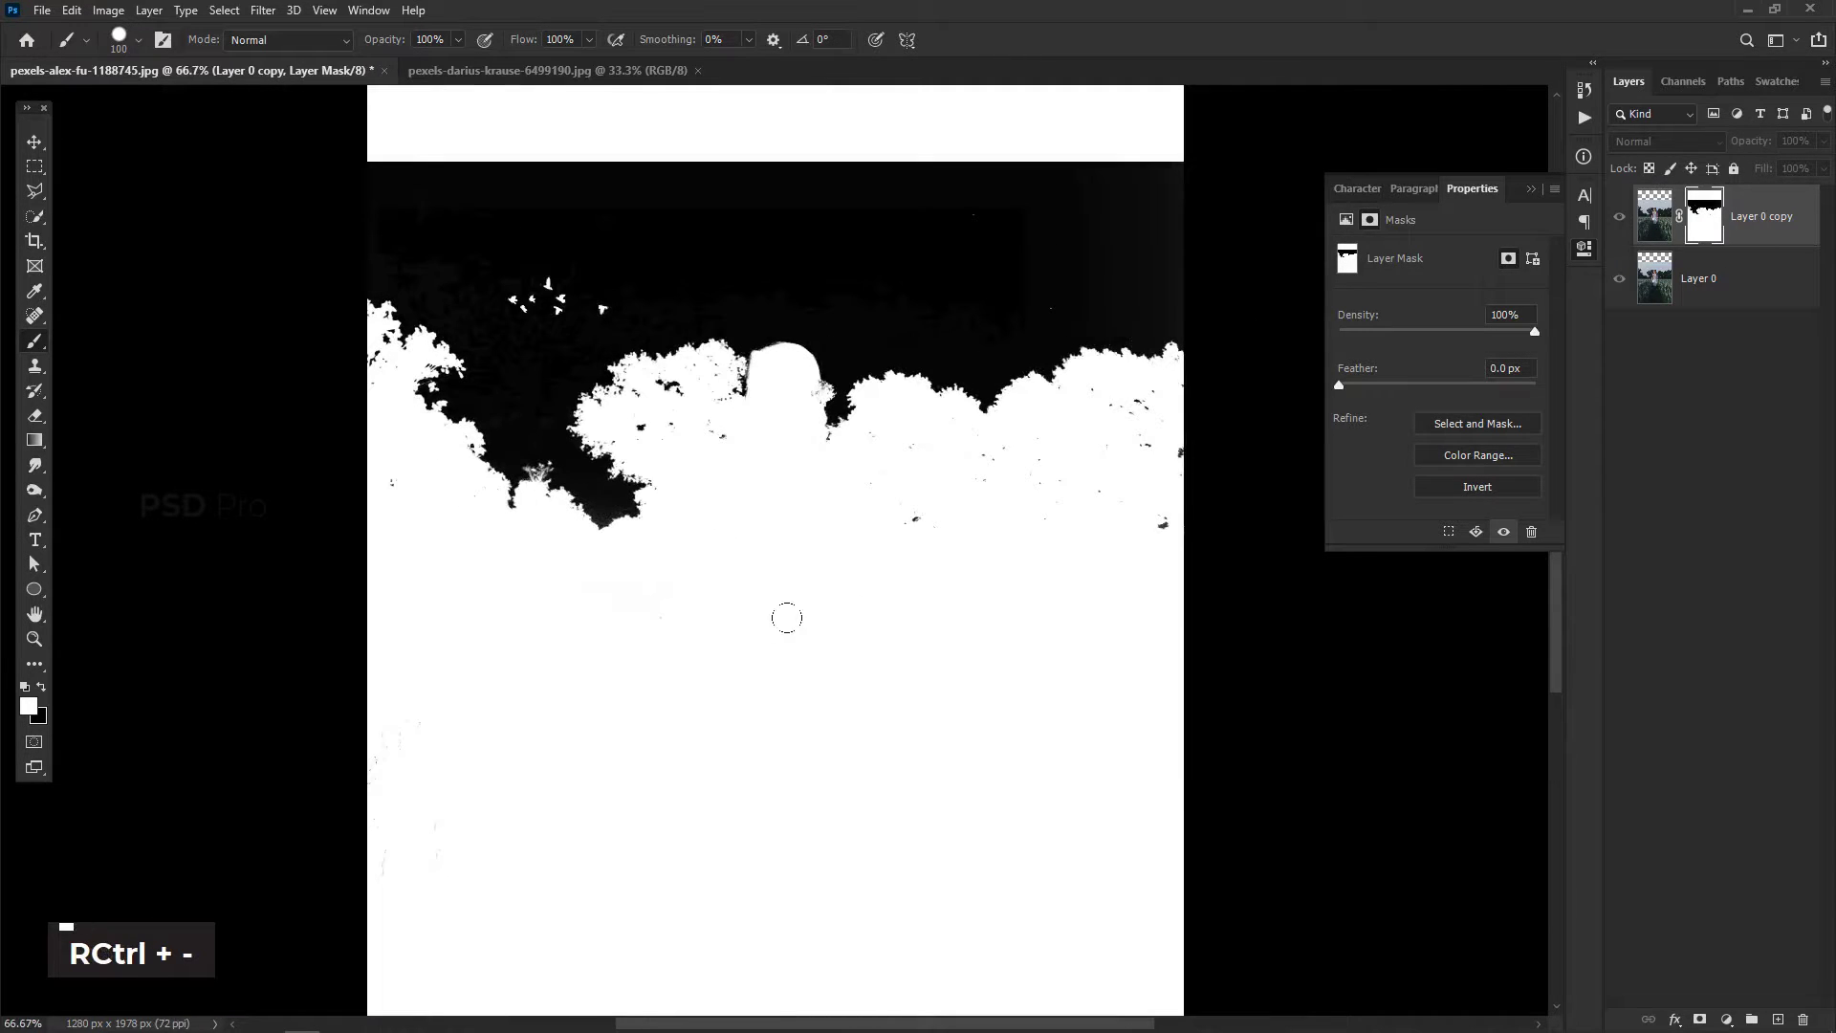
{"action": "key", "text": "ctrl+minus"}
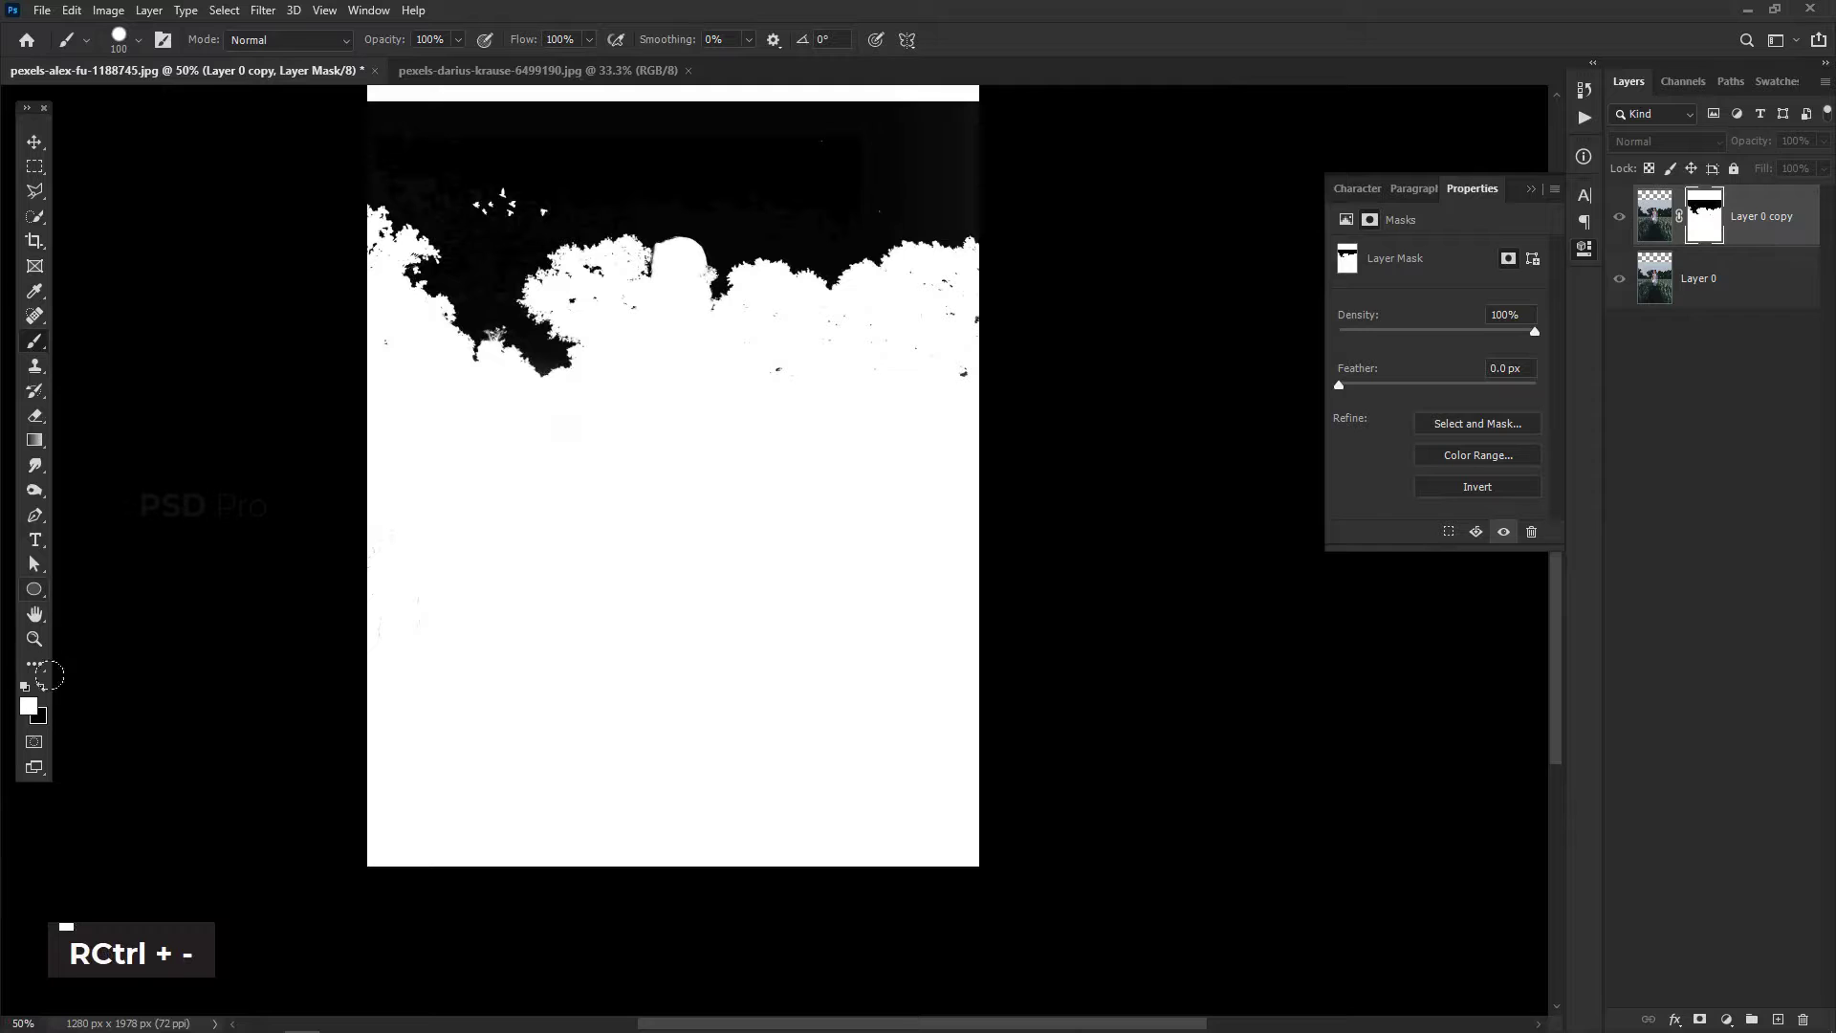
{"action": "left_click", "coordinate": [43, 686]}
{"action": "key", "text": "ctrl+minus"}
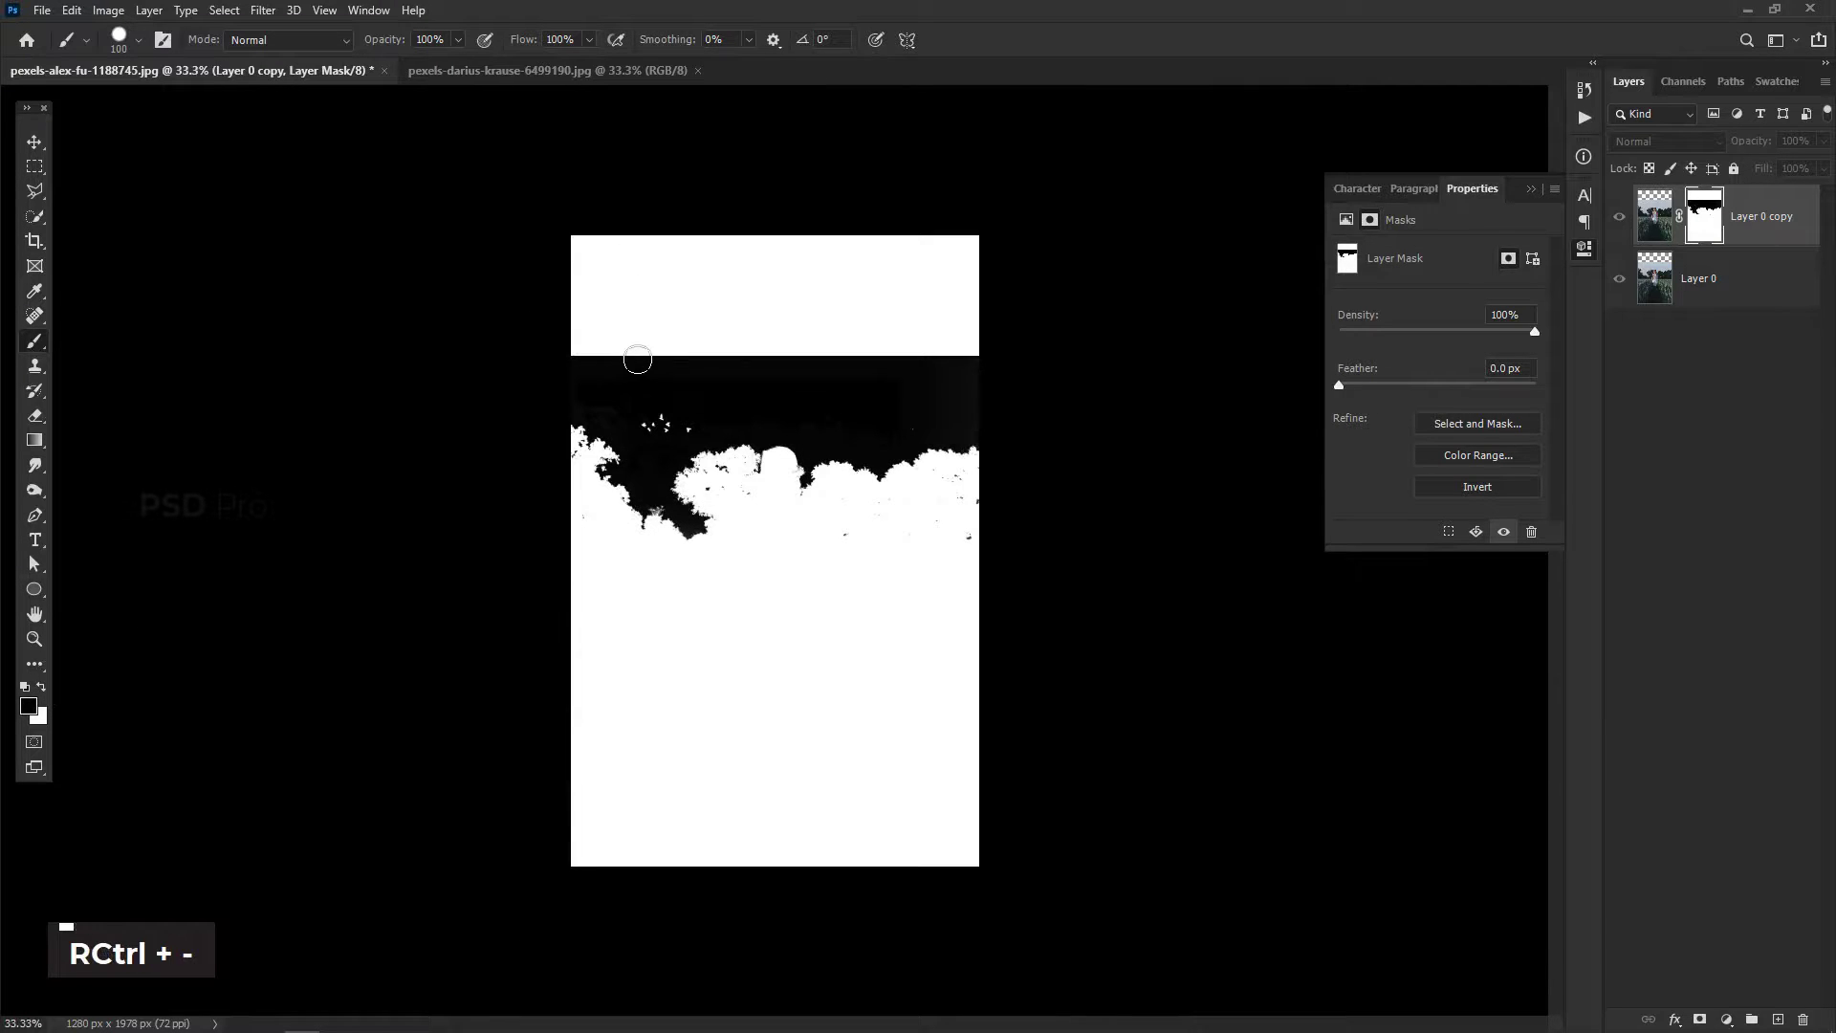
{"action": "key", "text": "m"}
{"action": "left_click_drag", "start_coordinate": [538, 381], "coordinate": [1088, 139]}
{"action": "key", "text": "alt+BackSpace"}
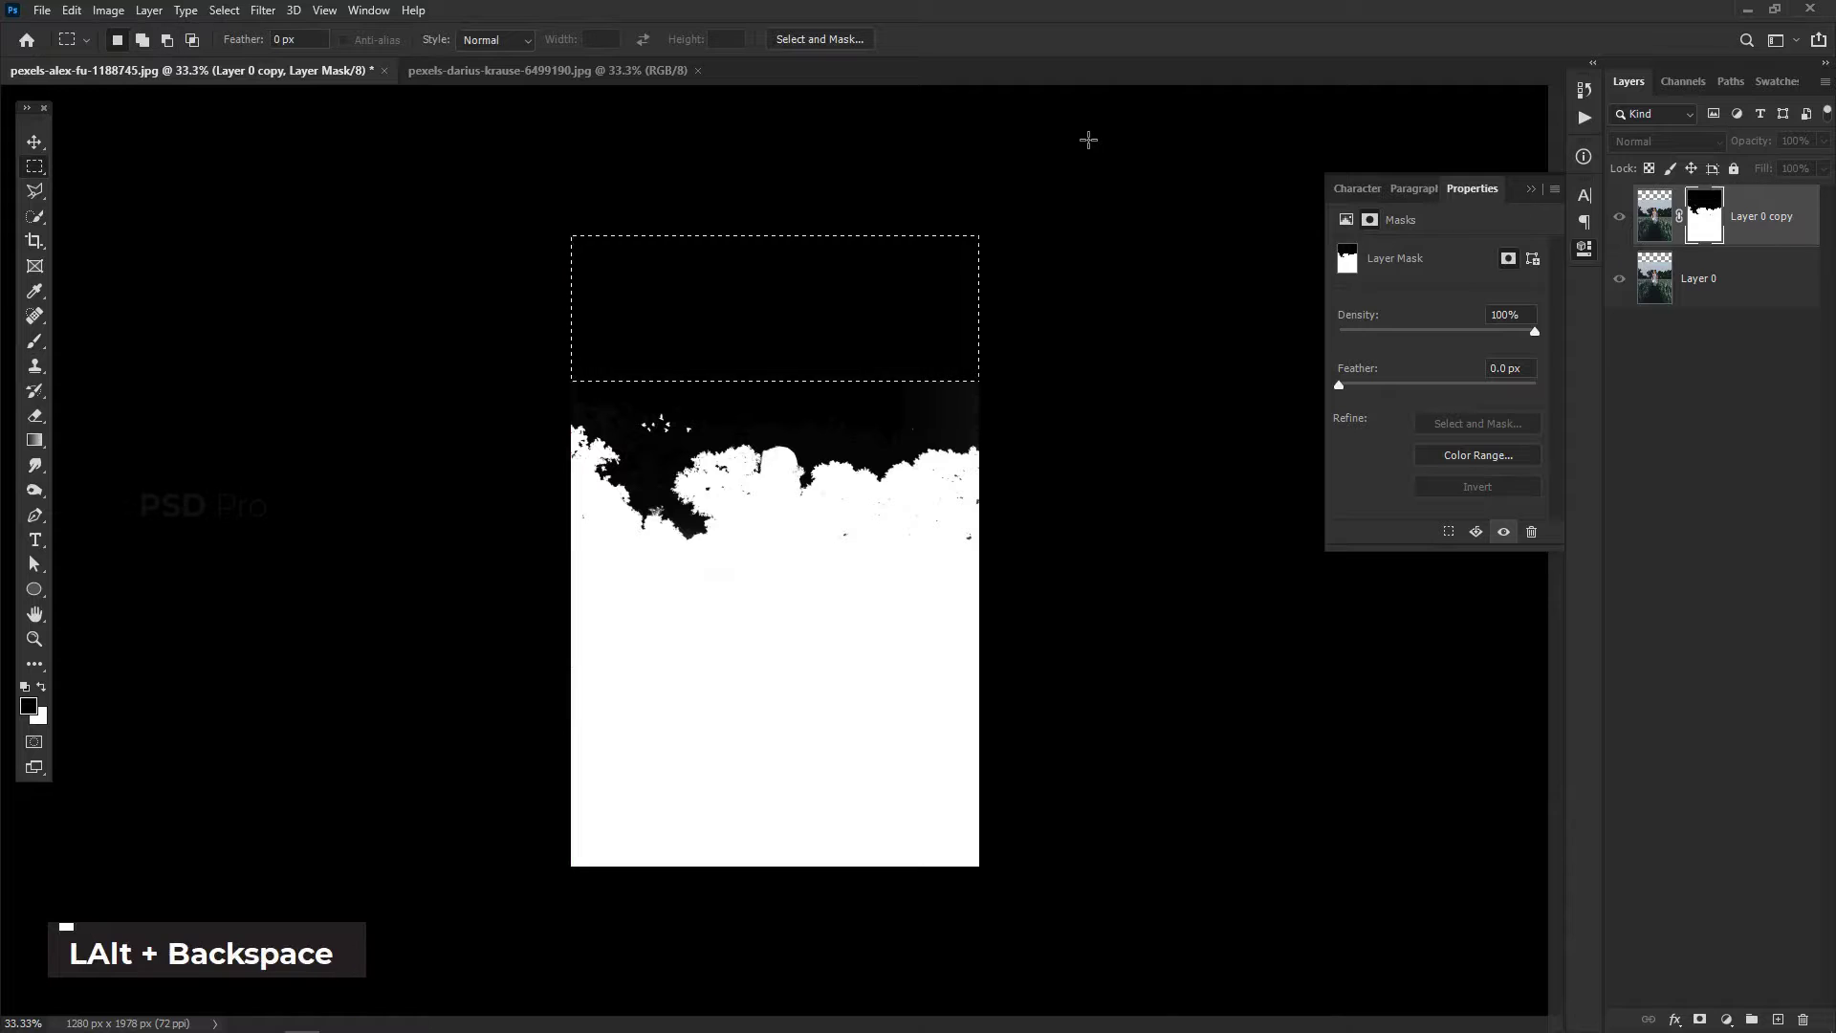
{"action": "key", "text": "ctrl+d"}
{"action": "left_click", "coordinate": [34, 142]}
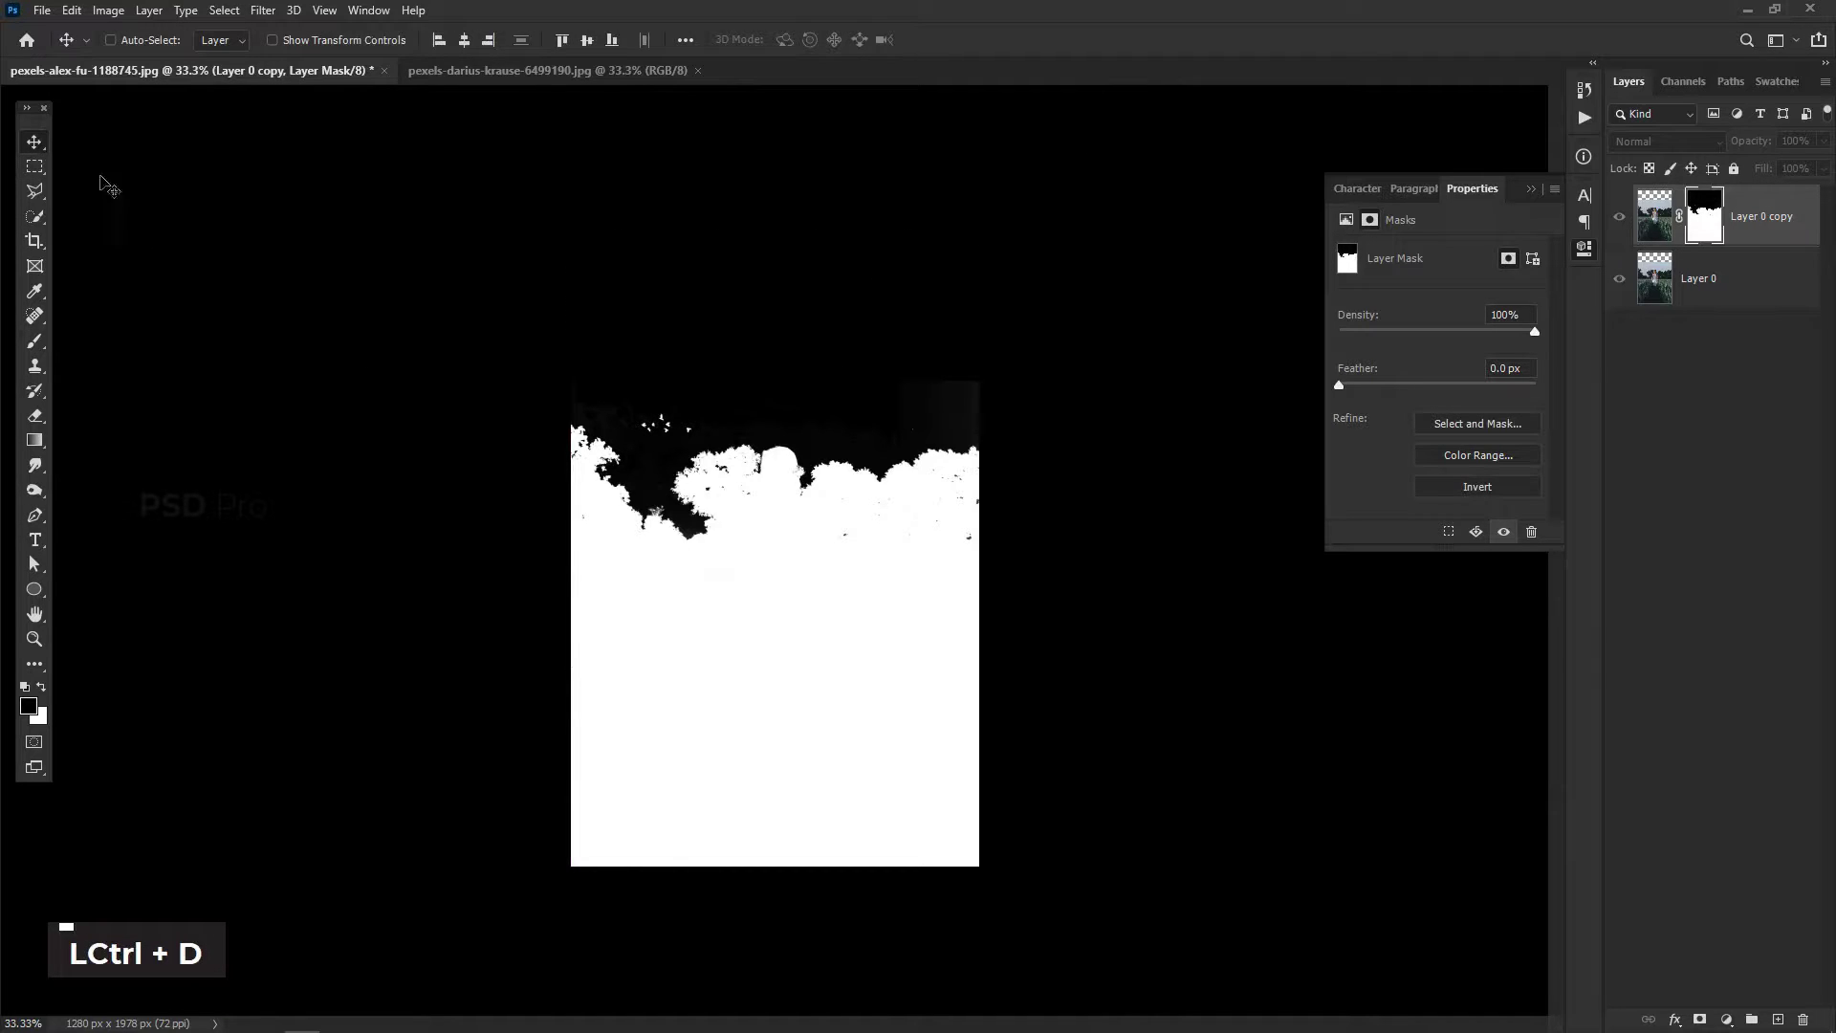
Paint the remaining grey patches at both sides of the mask's sky area black with a soft round brush
{"action": "key", "text": "ctrl+0"}
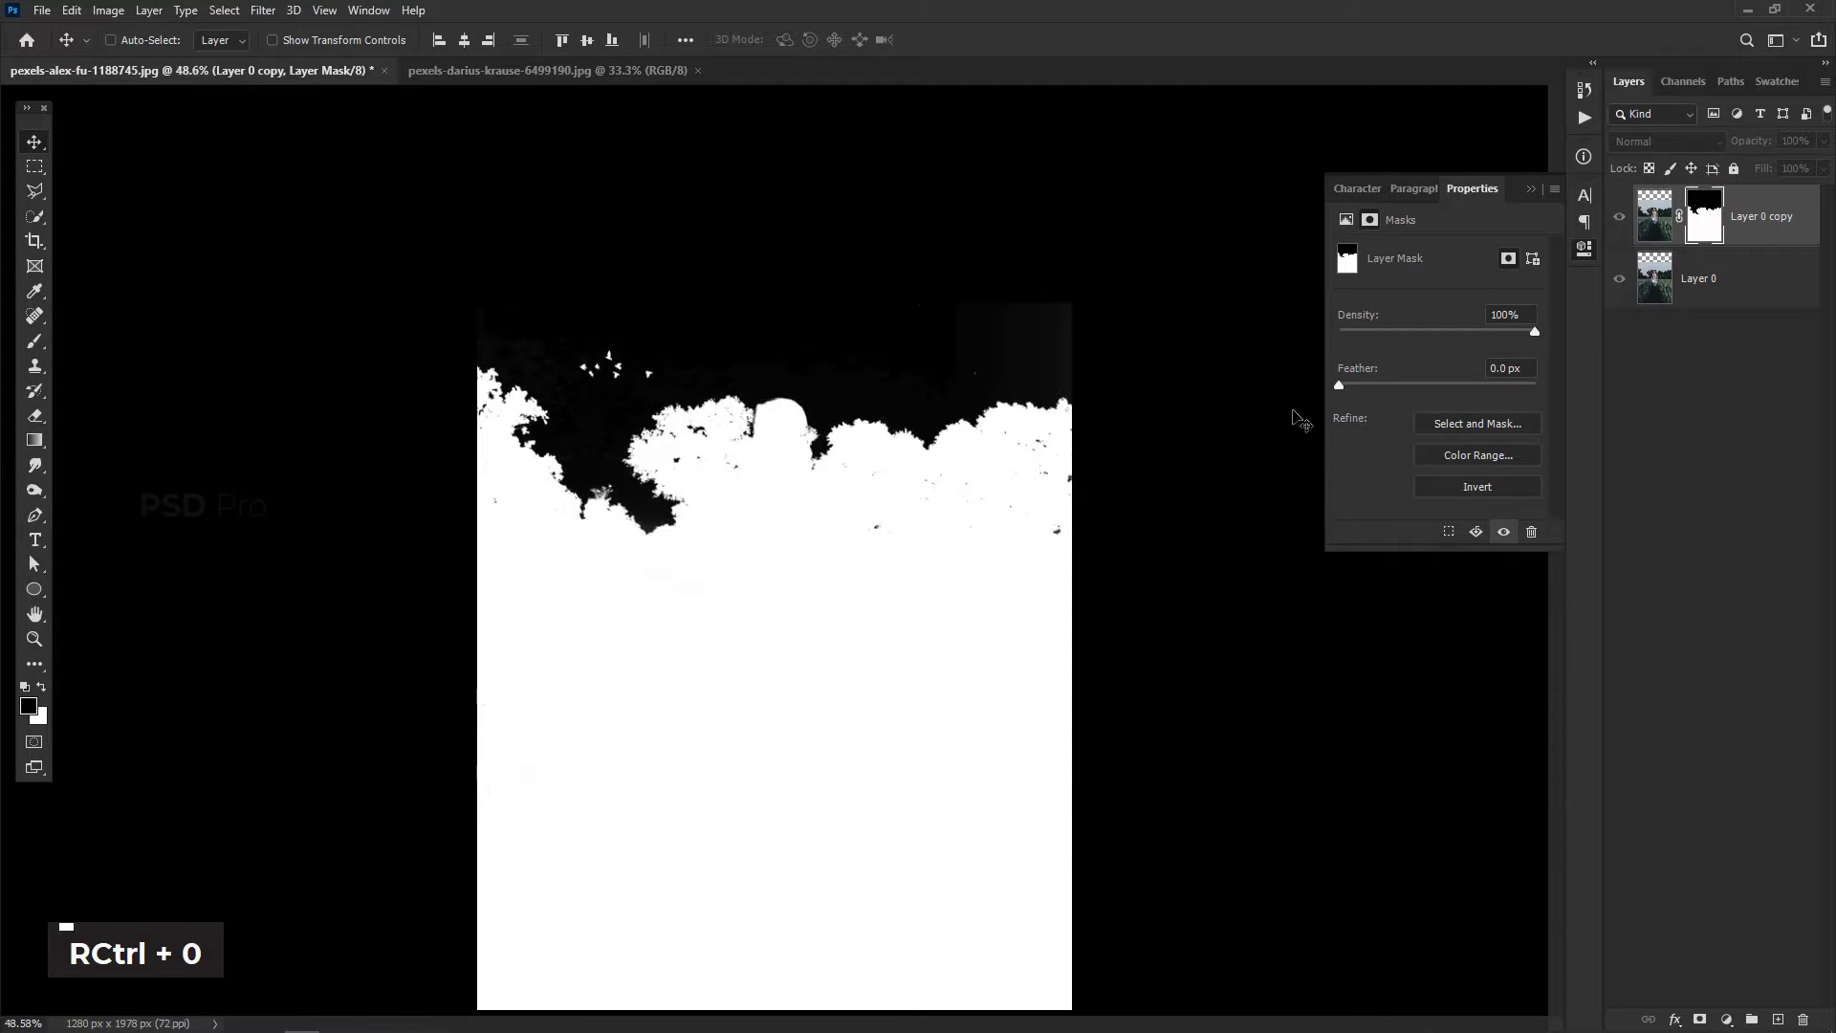
{"action": "key", "text": "b"}
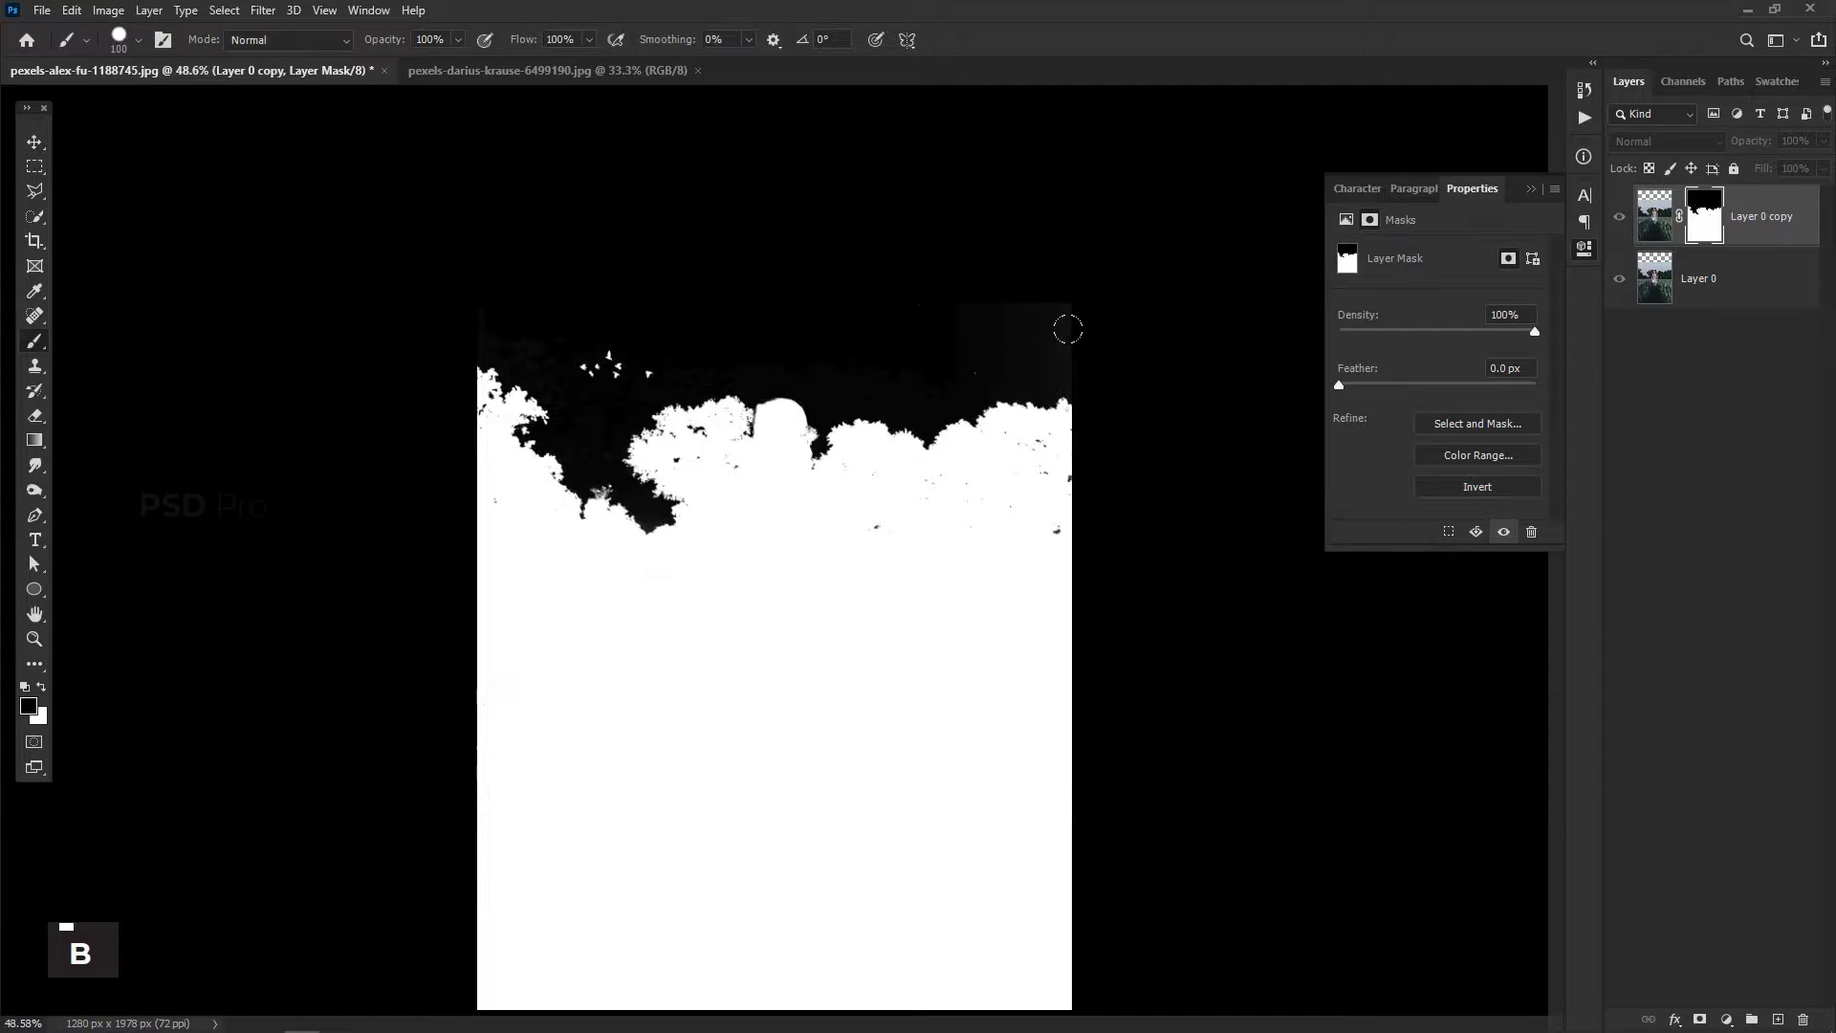
{"action": "right_click", "coordinate": [985, 287]}
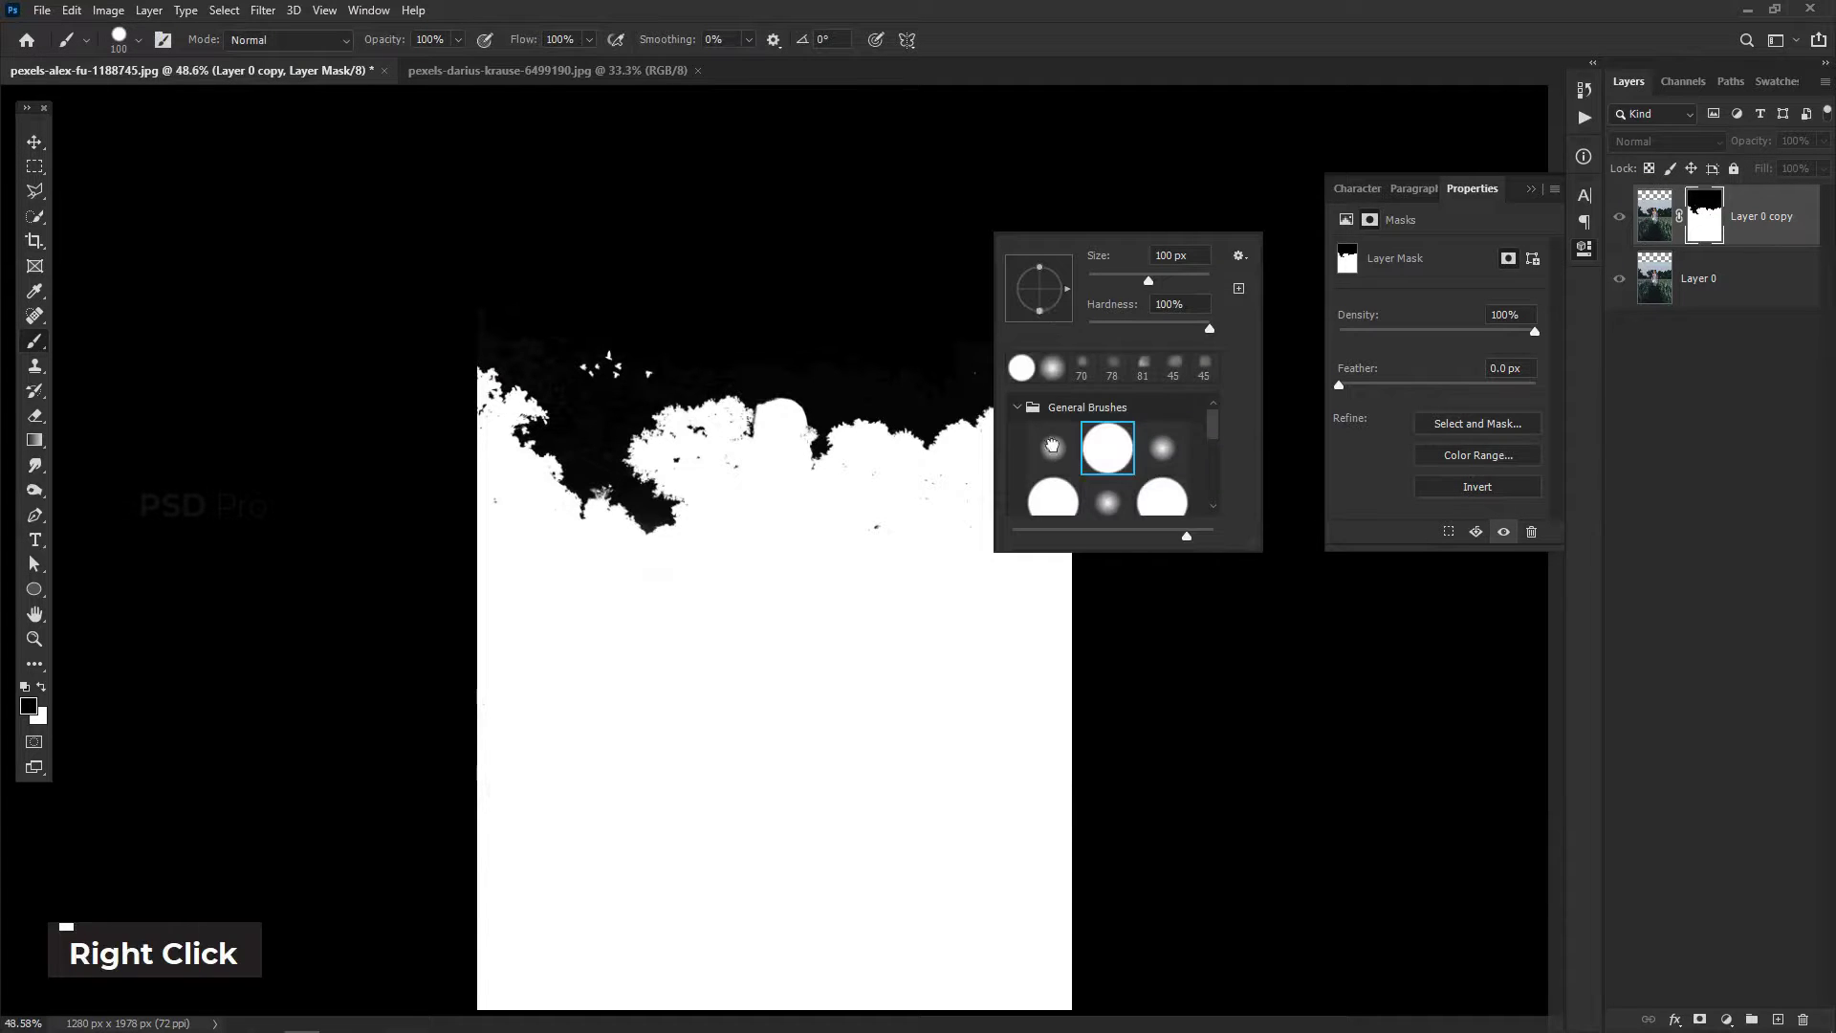
{"action": "left_click", "coordinate": [887, 263]}
{"action": "left_click_drag", "start_coordinate": [1086, 348], "coordinate": [1054, 358]}
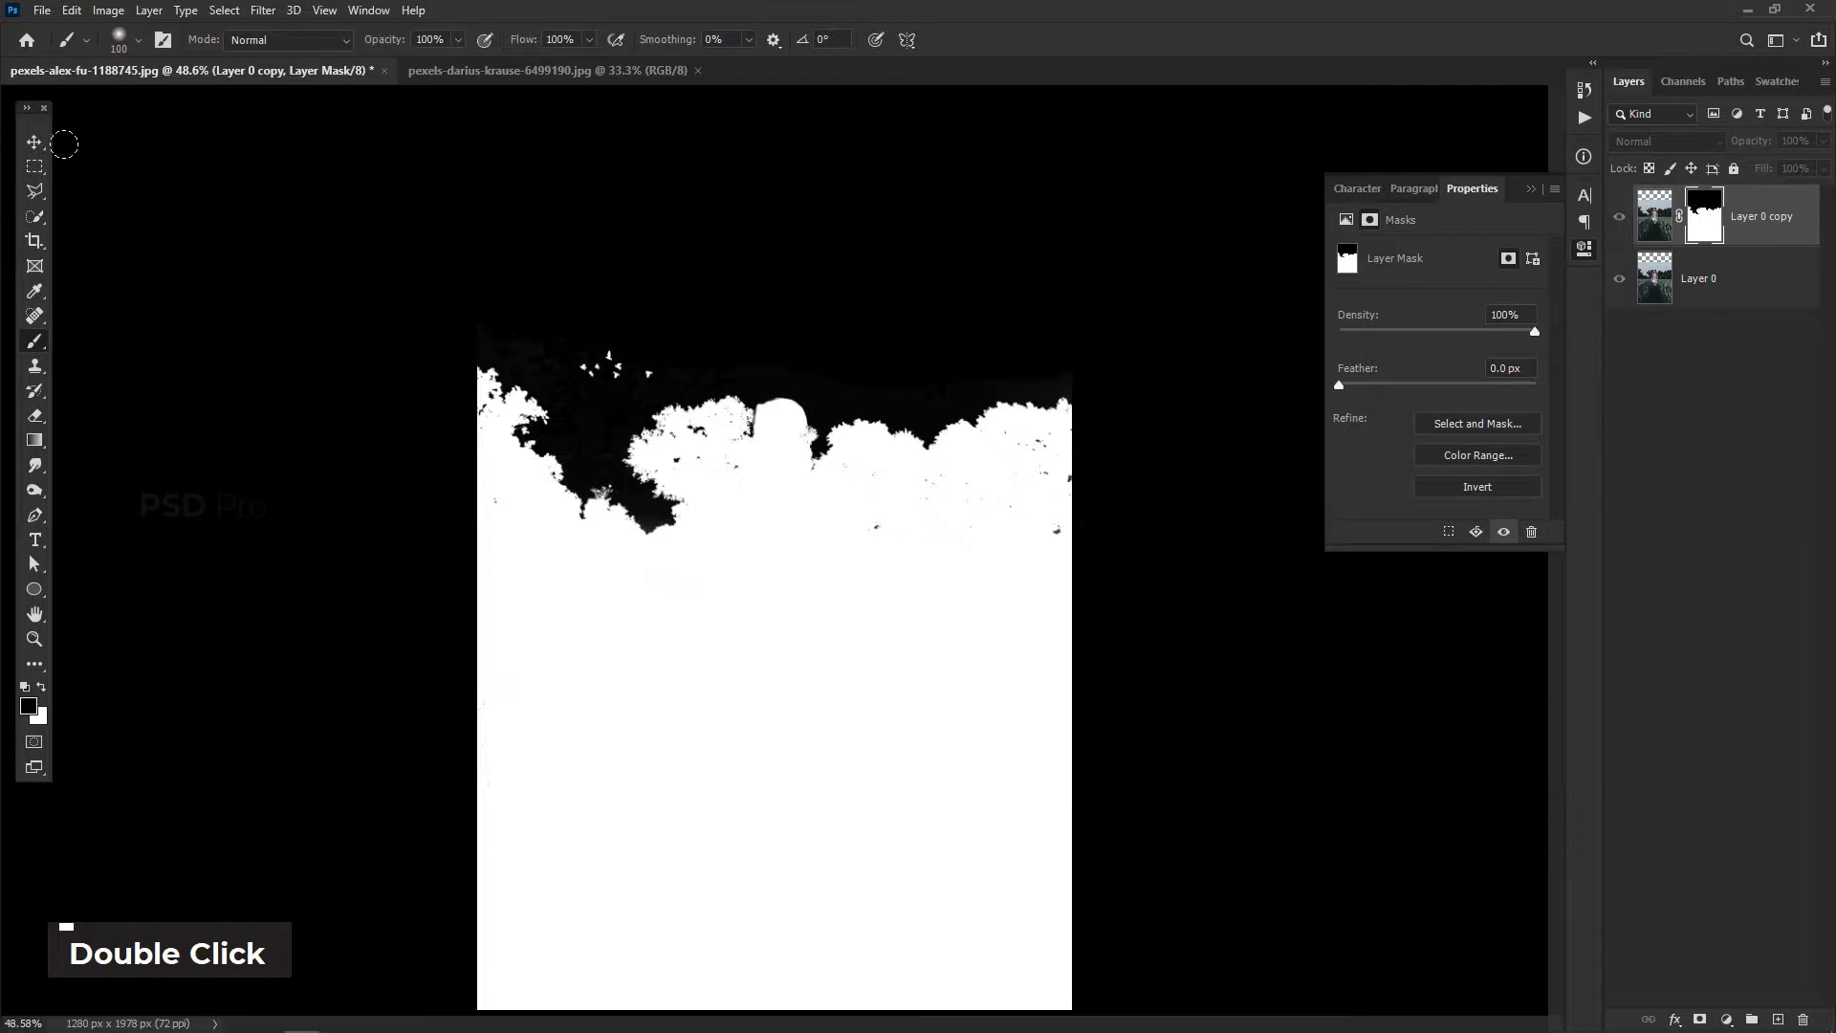
{"action": "key", "text": "bracketright"}
{"action": "key", "text": "bracketright"}
{"action": "key", "text": "bracketright"}
{"action": "double_click", "coordinate": [498, 304]}
{"action": "left_click", "coordinate": [34, 142]}
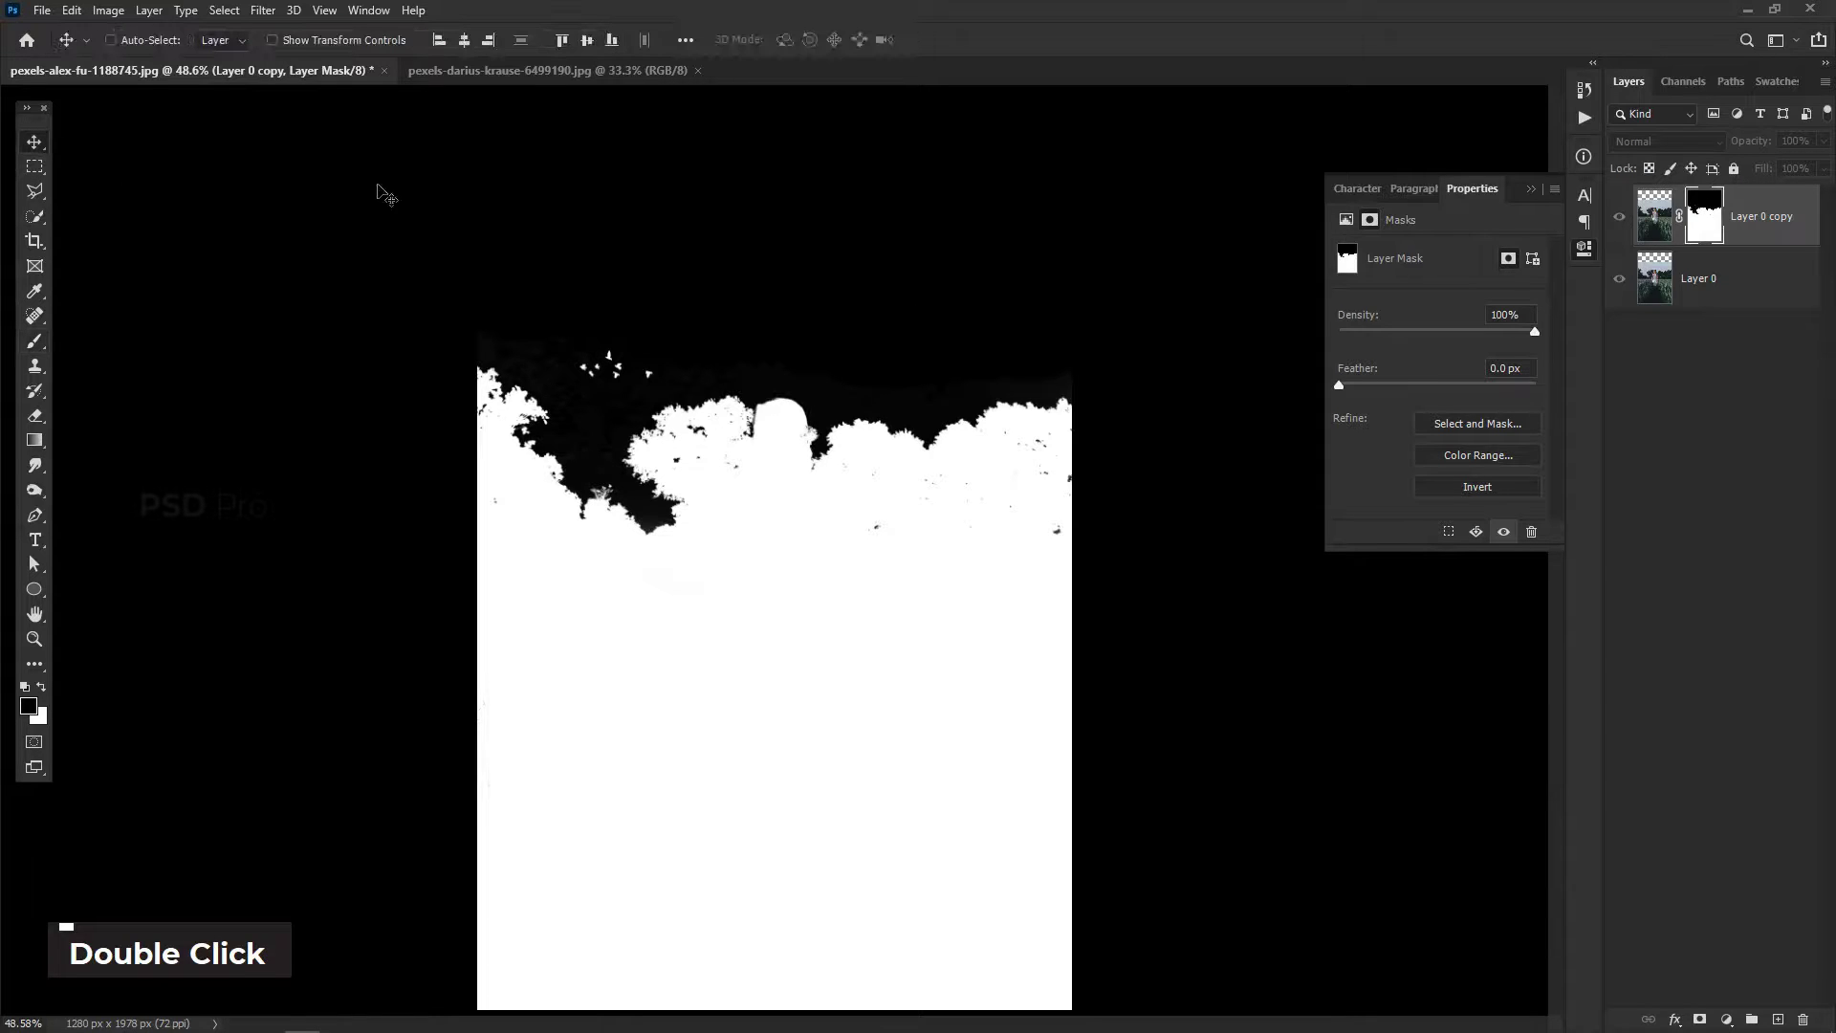
Leave the mask view and bring the pink sunset beach photo into the field image, directly above Layer 0
{"action": "left_click", "coordinate": [1704, 212], "text": "alt"}
{"action": "left_click", "coordinate": [1750, 285]}
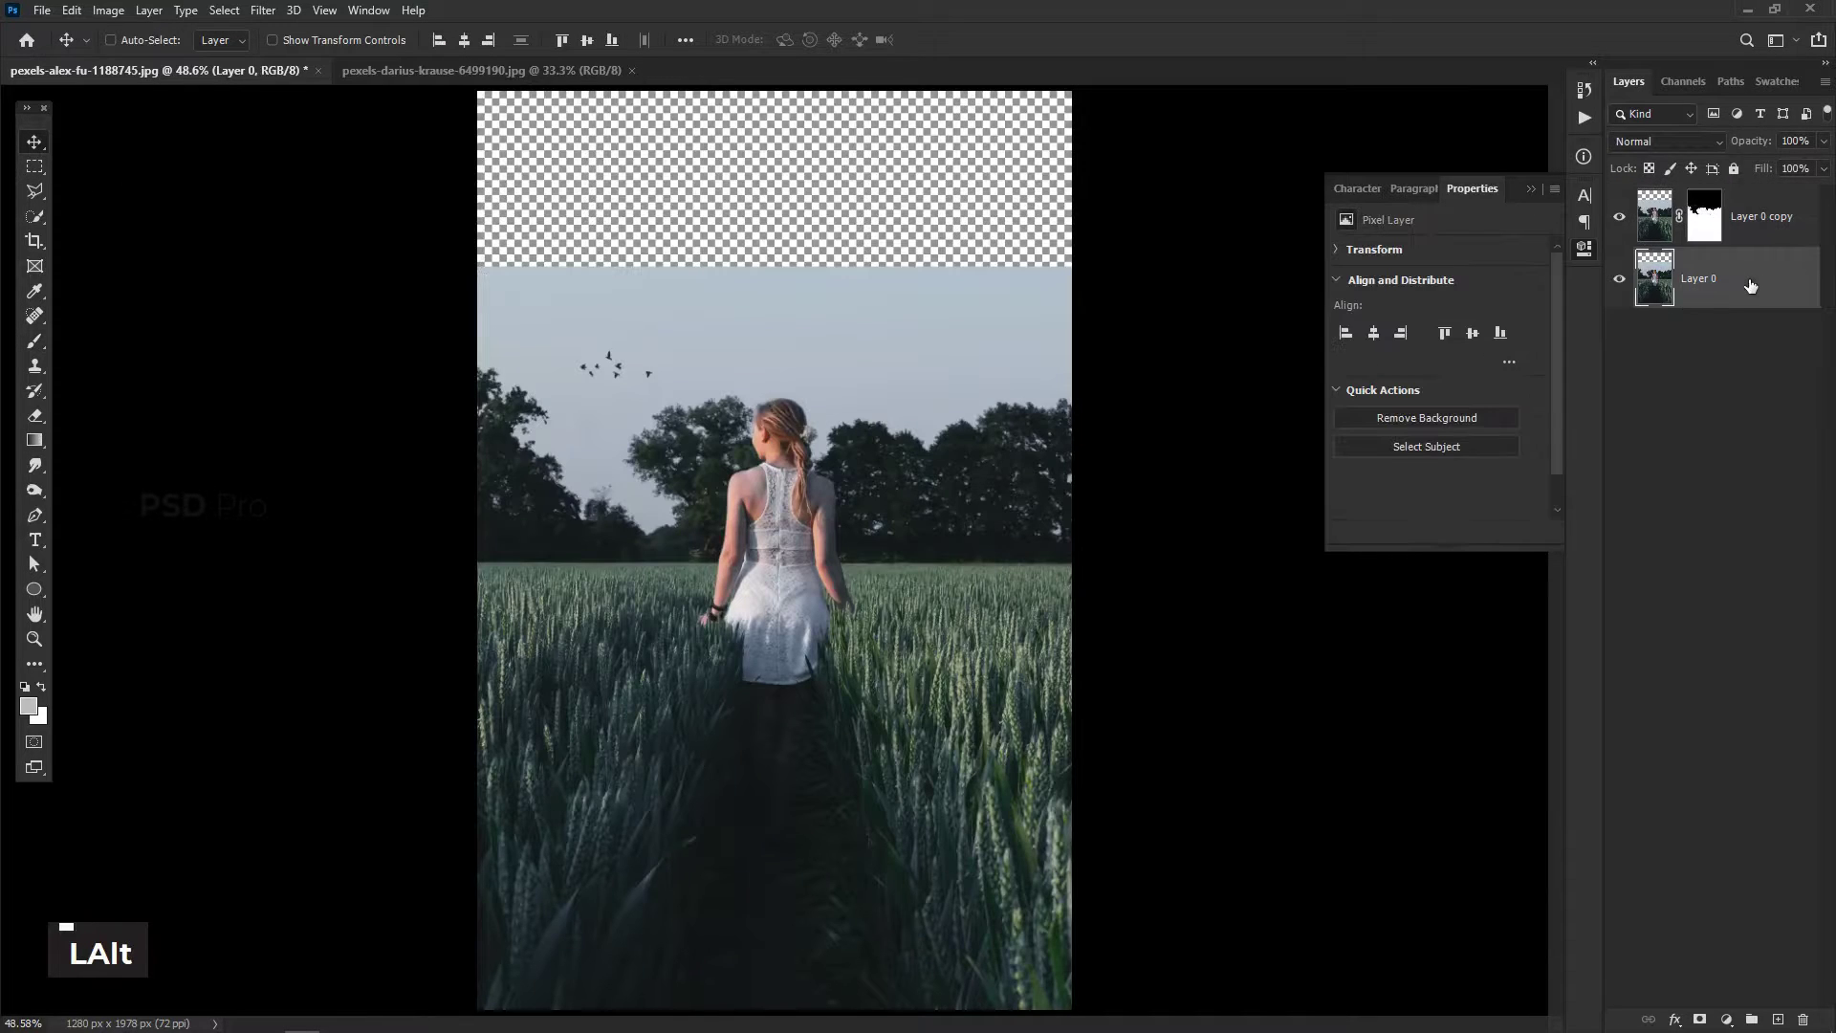
{"action": "left_click", "coordinate": [416, 74]}
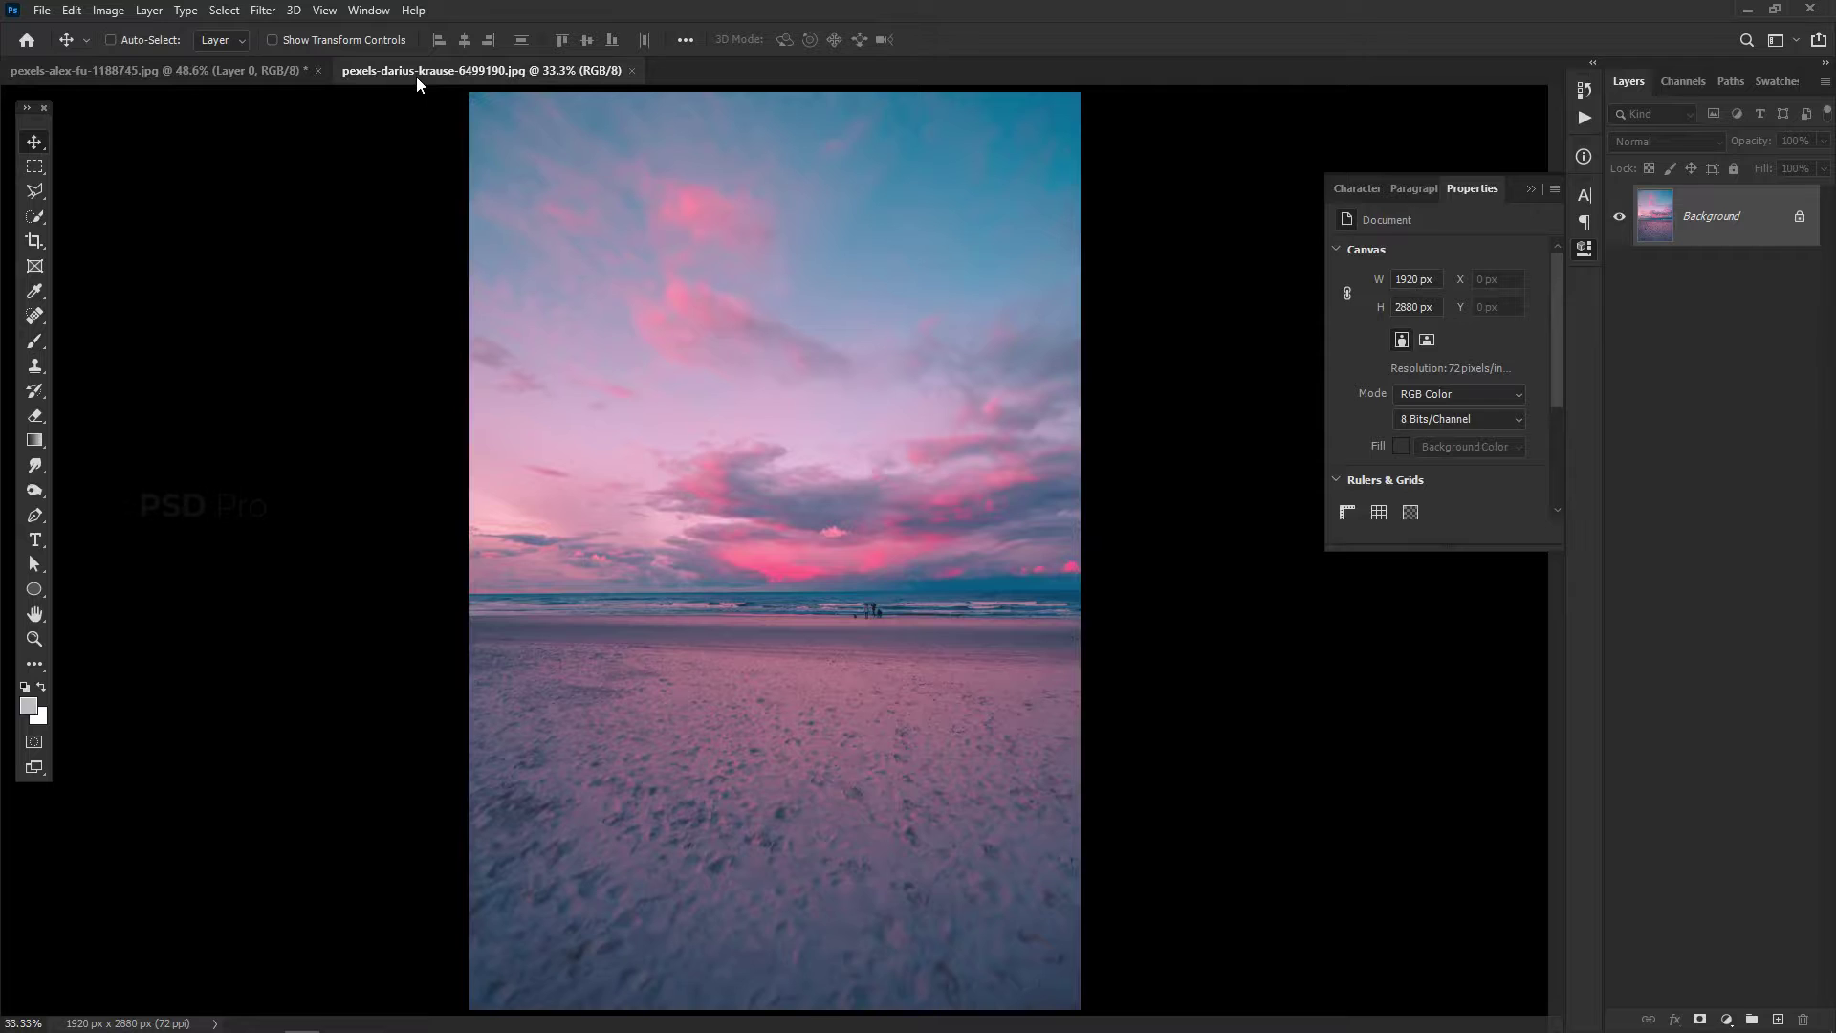
{"action": "left_click_drag", "start_coordinate": [1000, 463], "coordinate": [665, 308]}
{"action": "left_click_drag", "start_coordinate": [872, 351], "coordinate": [962, 403]}
Scale down the sunset photo layer with Free Transform and reposition it so its clouds fill the sky behind the trees
{"action": "key", "text": "ctrl+minus"}
{"action": "key", "text": "ctrl+minus"}
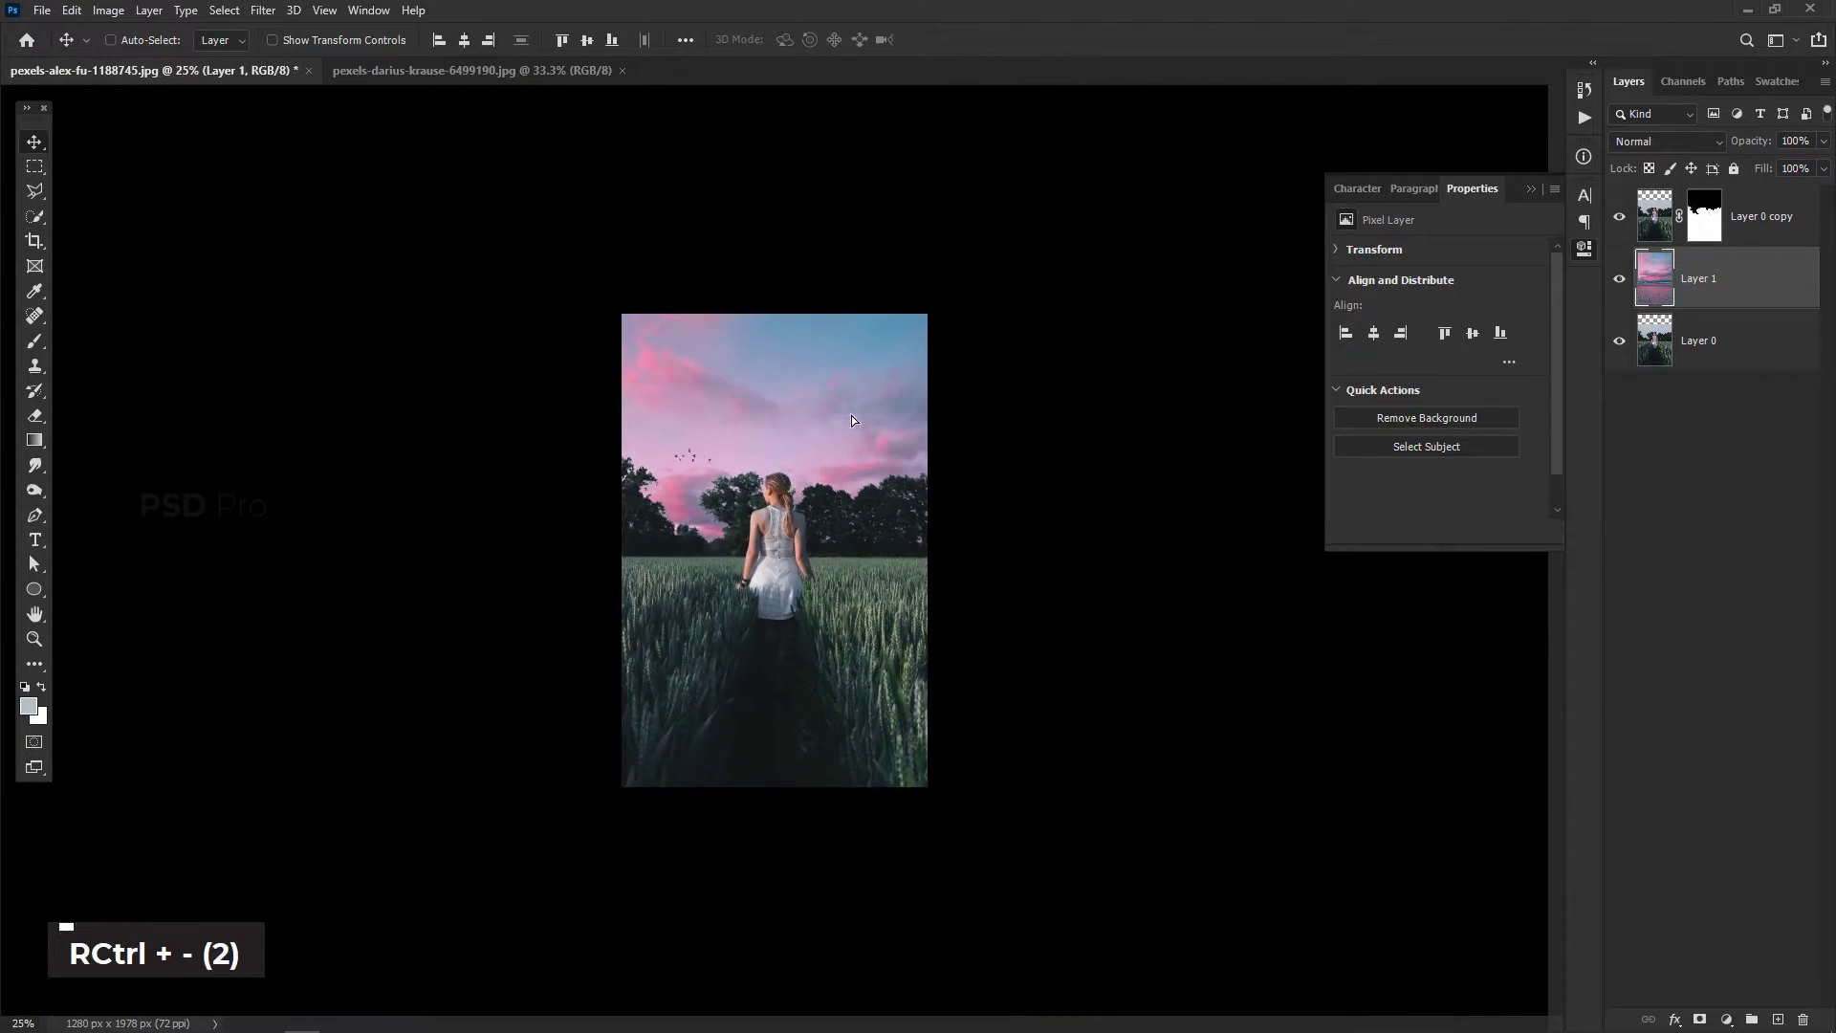
{"action": "key", "text": "ctrl+t"}
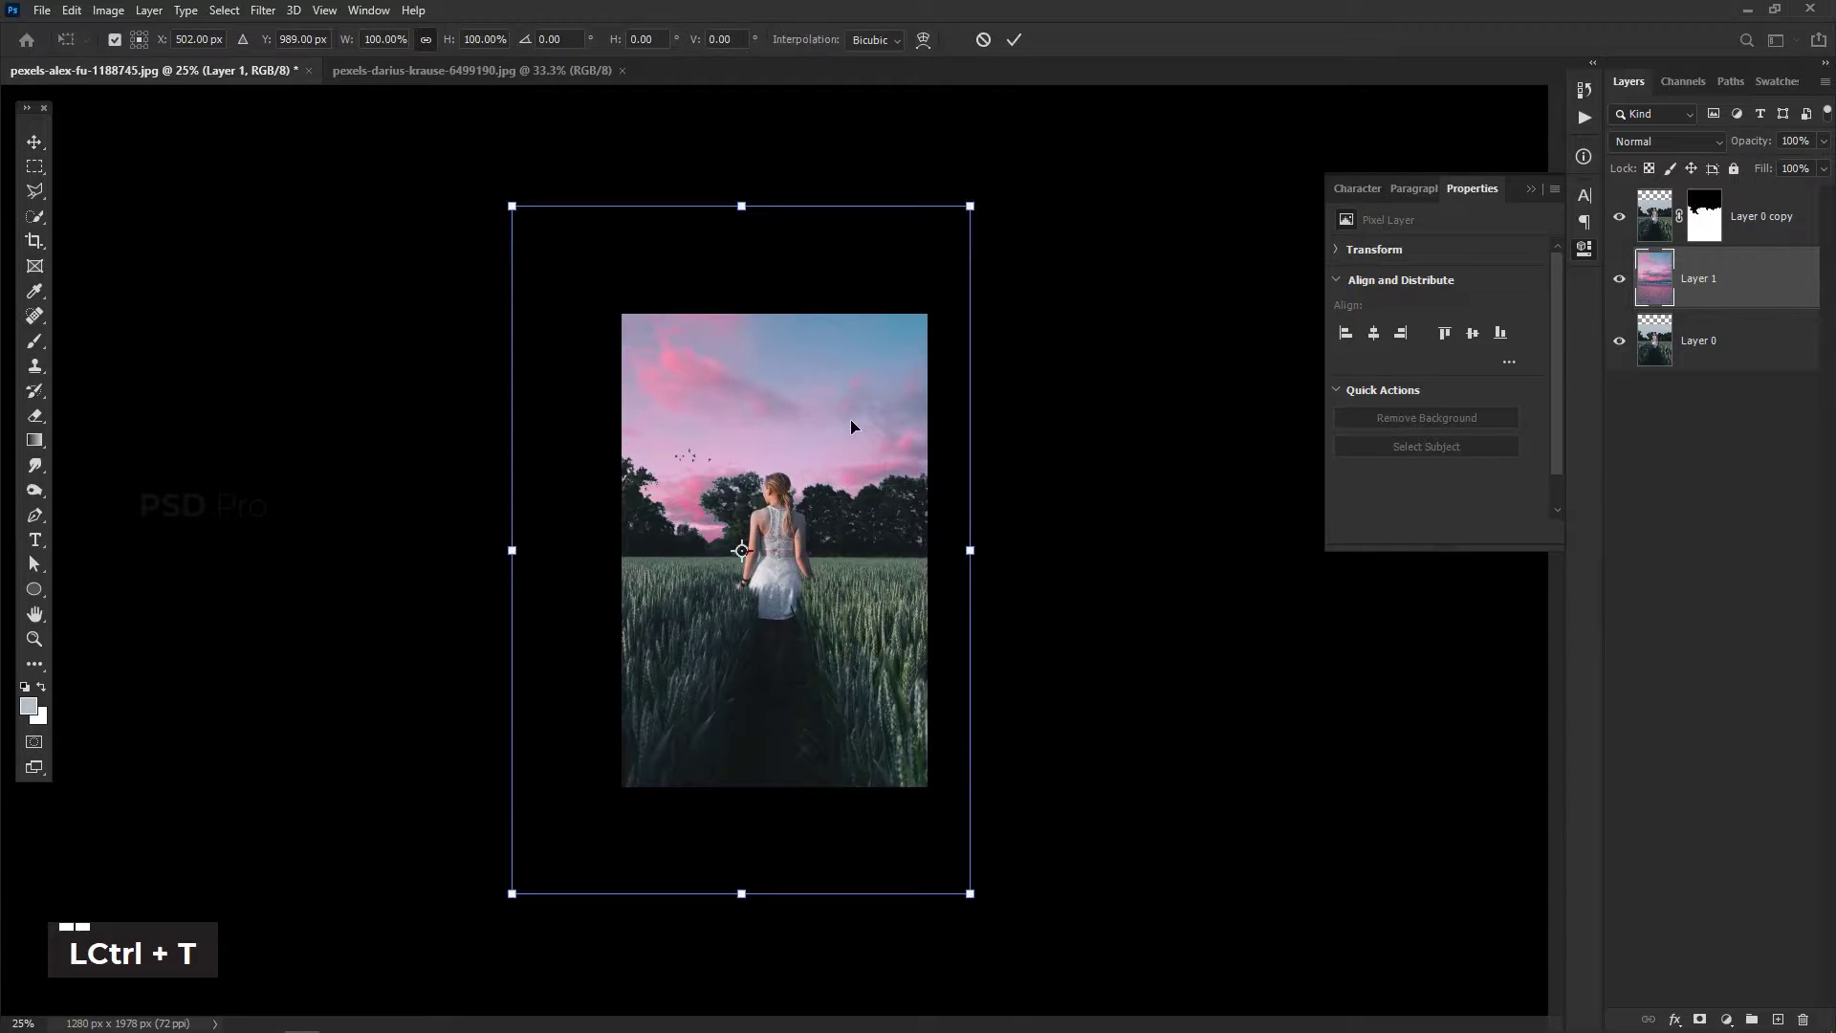
{"action": "left_click", "coordinate": [971, 203], "text": "alt"}
{"action": "left_click_drag", "start_coordinate": [974, 201], "coordinate": [916, 283]}
{"action": "left_click_drag", "start_coordinate": [843, 343], "coordinate": [887, 315]}
{"action": "key", "text": "Return"}
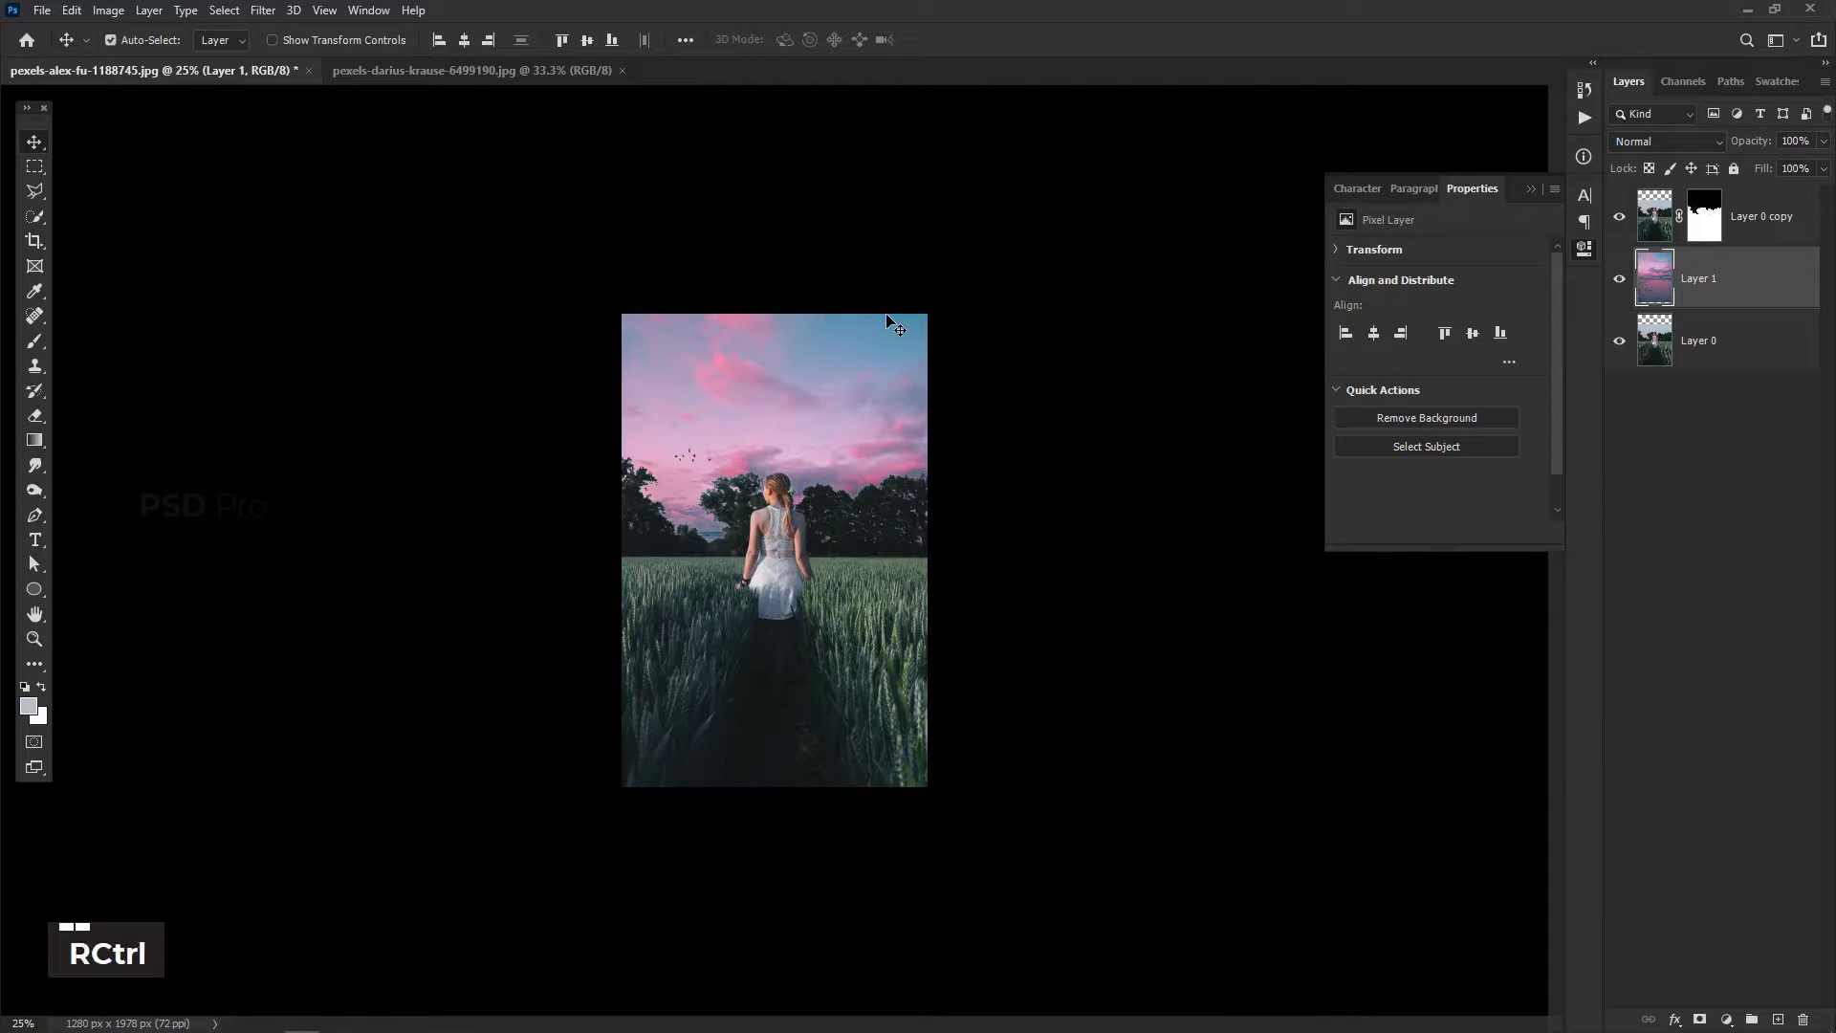
Shift the sunset sky layer slightly down and to the right behind the masked field layer
{"action": "key", "text": "ctrl+equal"}
{"action": "key", "text": "ctrl+equal"}
{"action": "left_click_drag", "start_coordinate": [915, 529], "coordinate": [935, 546]}
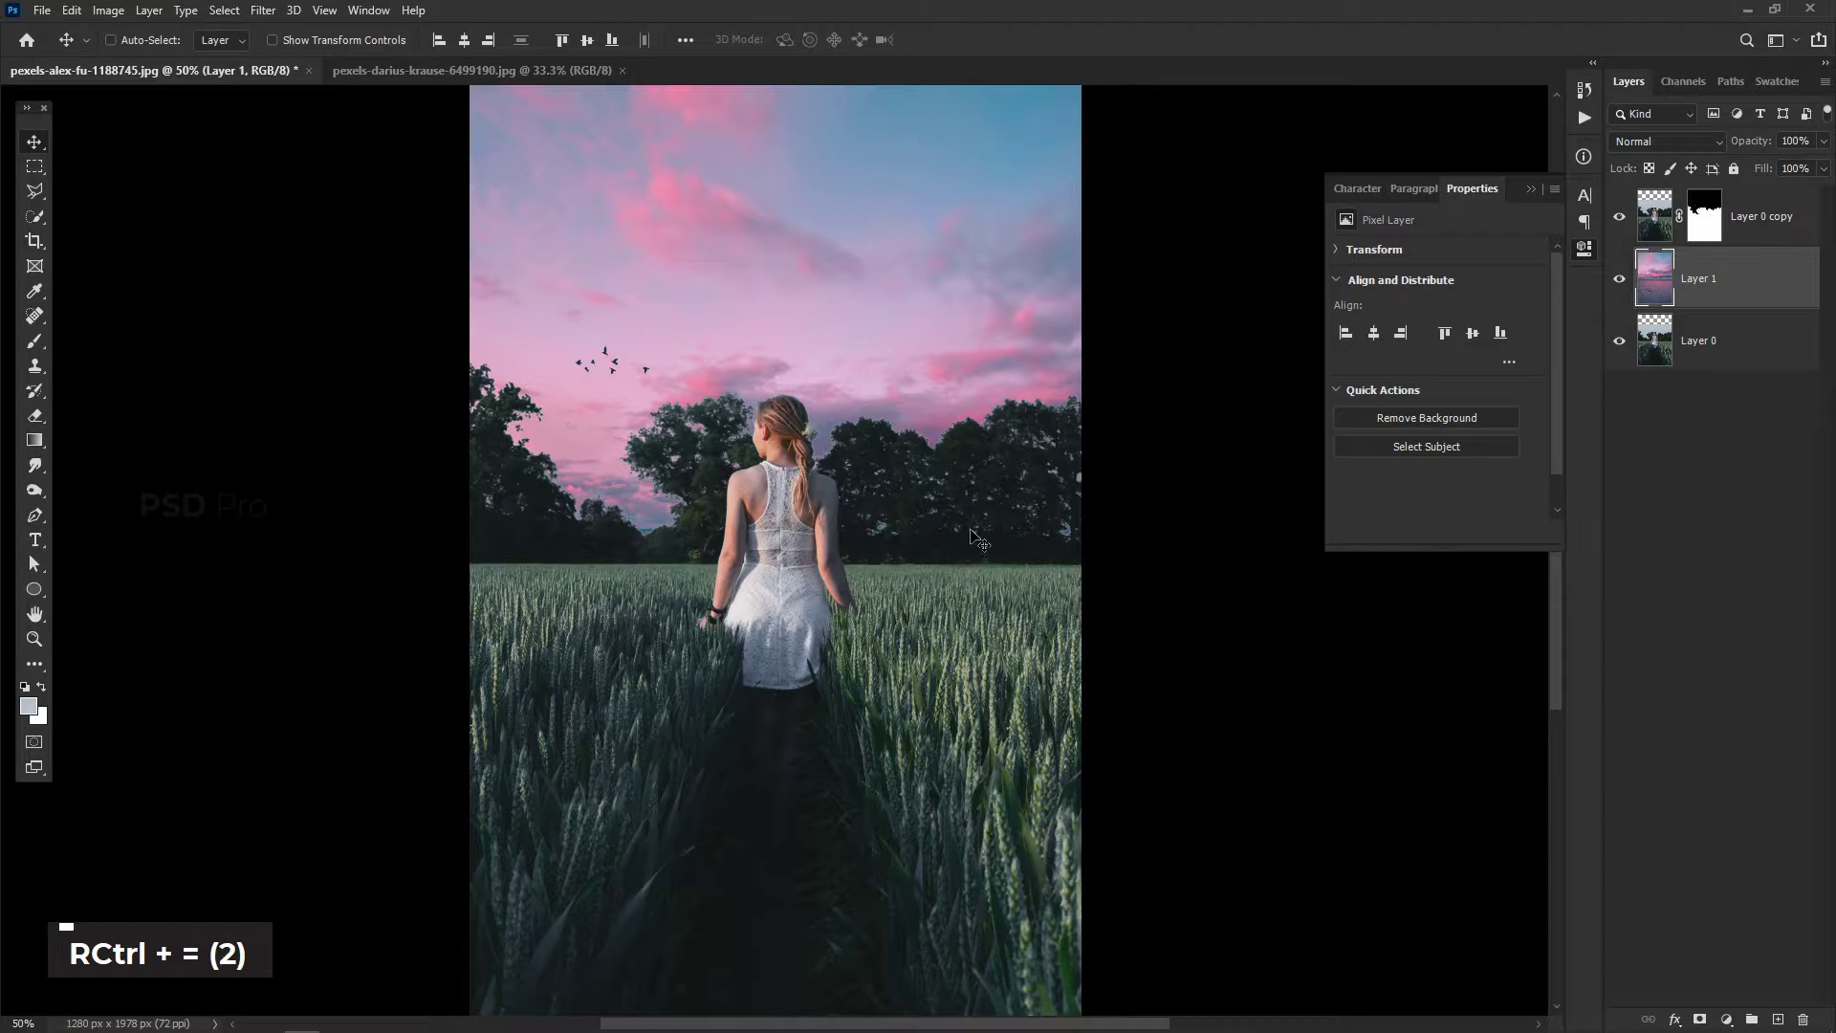
Add a Curves adjustment layer above Layer 0 copy and clip it to that layer
{"action": "key", "text": "ctrl+0"}
{"action": "key", "text": "ctrl+0"}
{"action": "key", "text": "ctrl+0"}
{"action": "key", "text": "ctrl+0"}
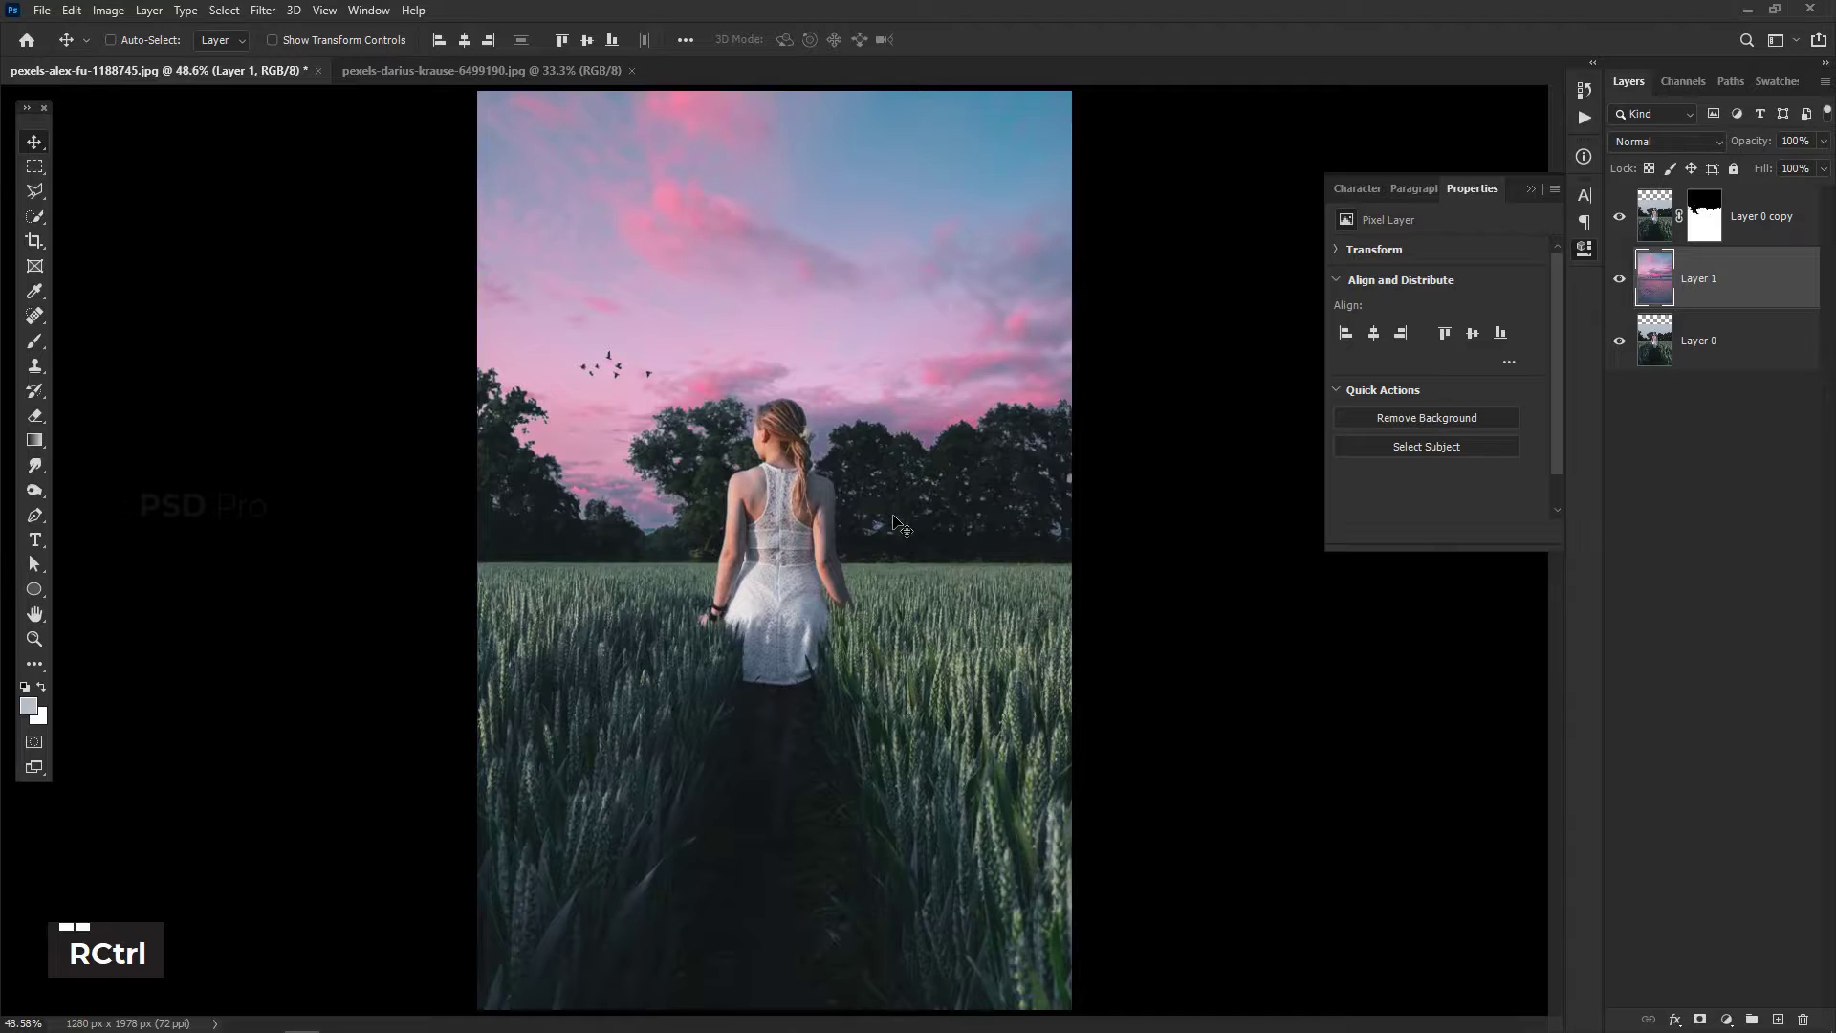
{"action": "key", "text": "ctrl+minus"}
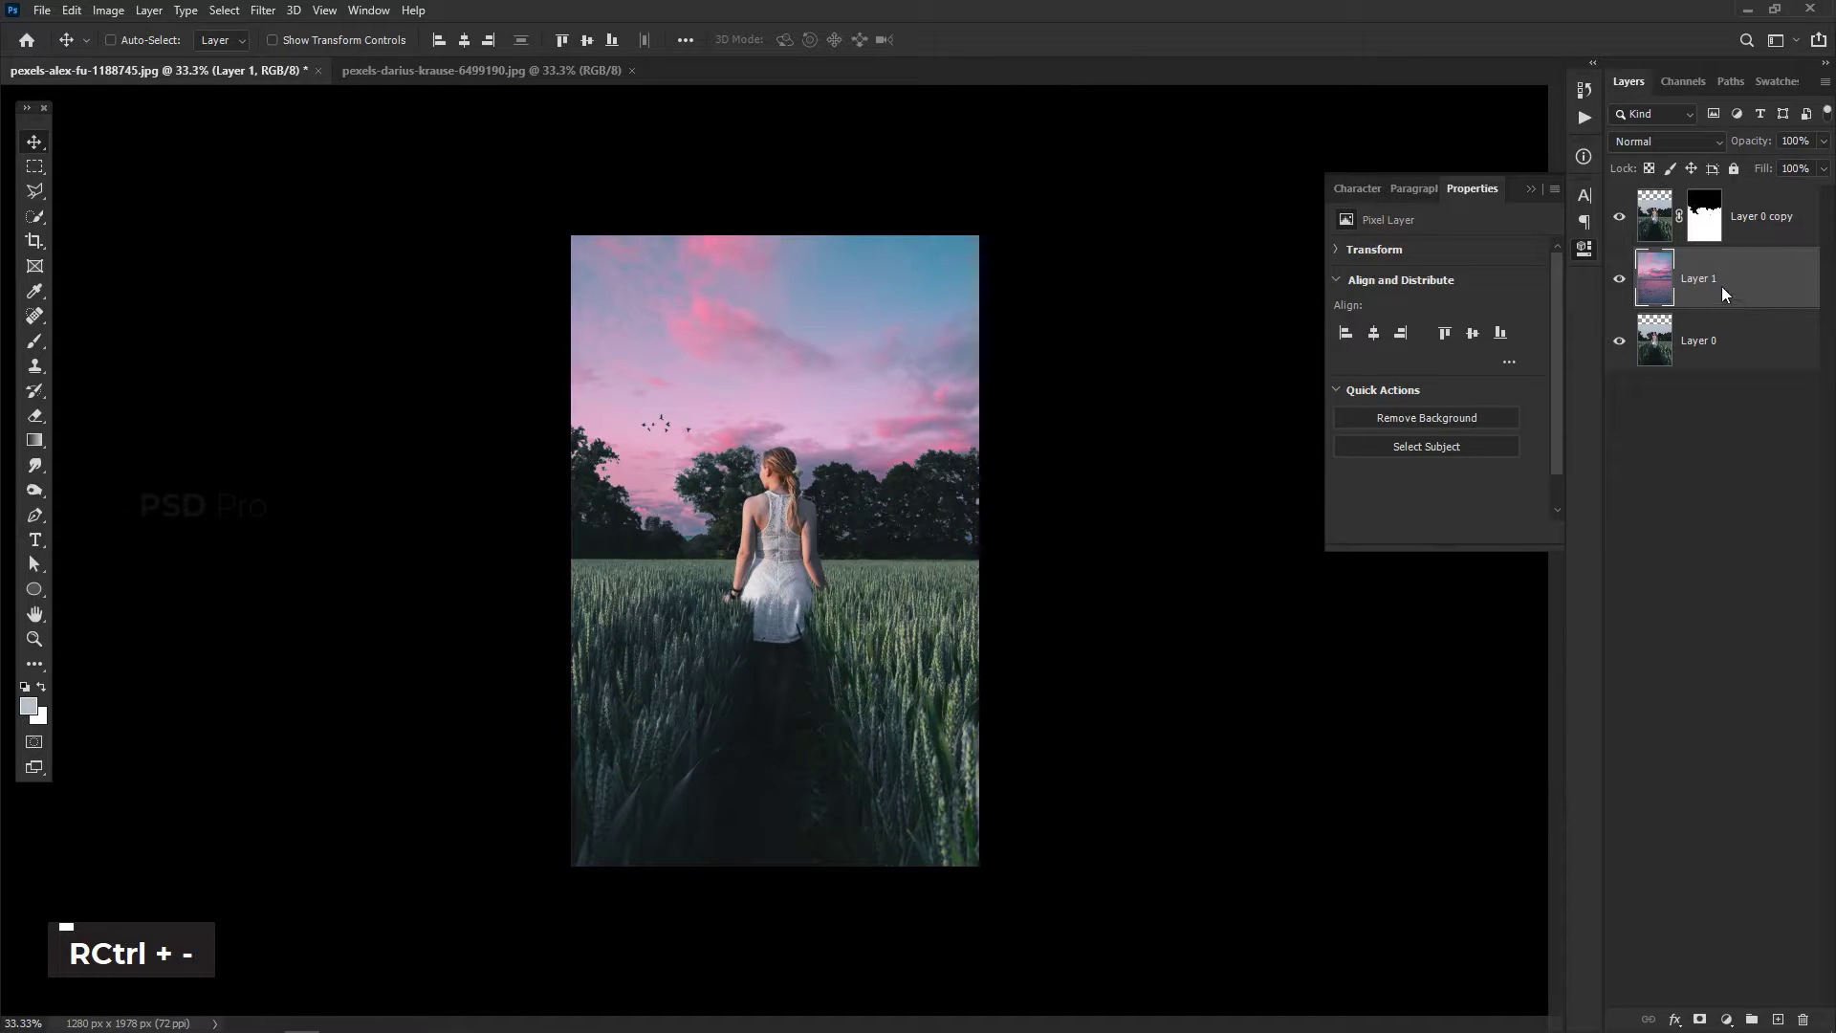
{"action": "left_click", "coordinate": [1767, 216]}
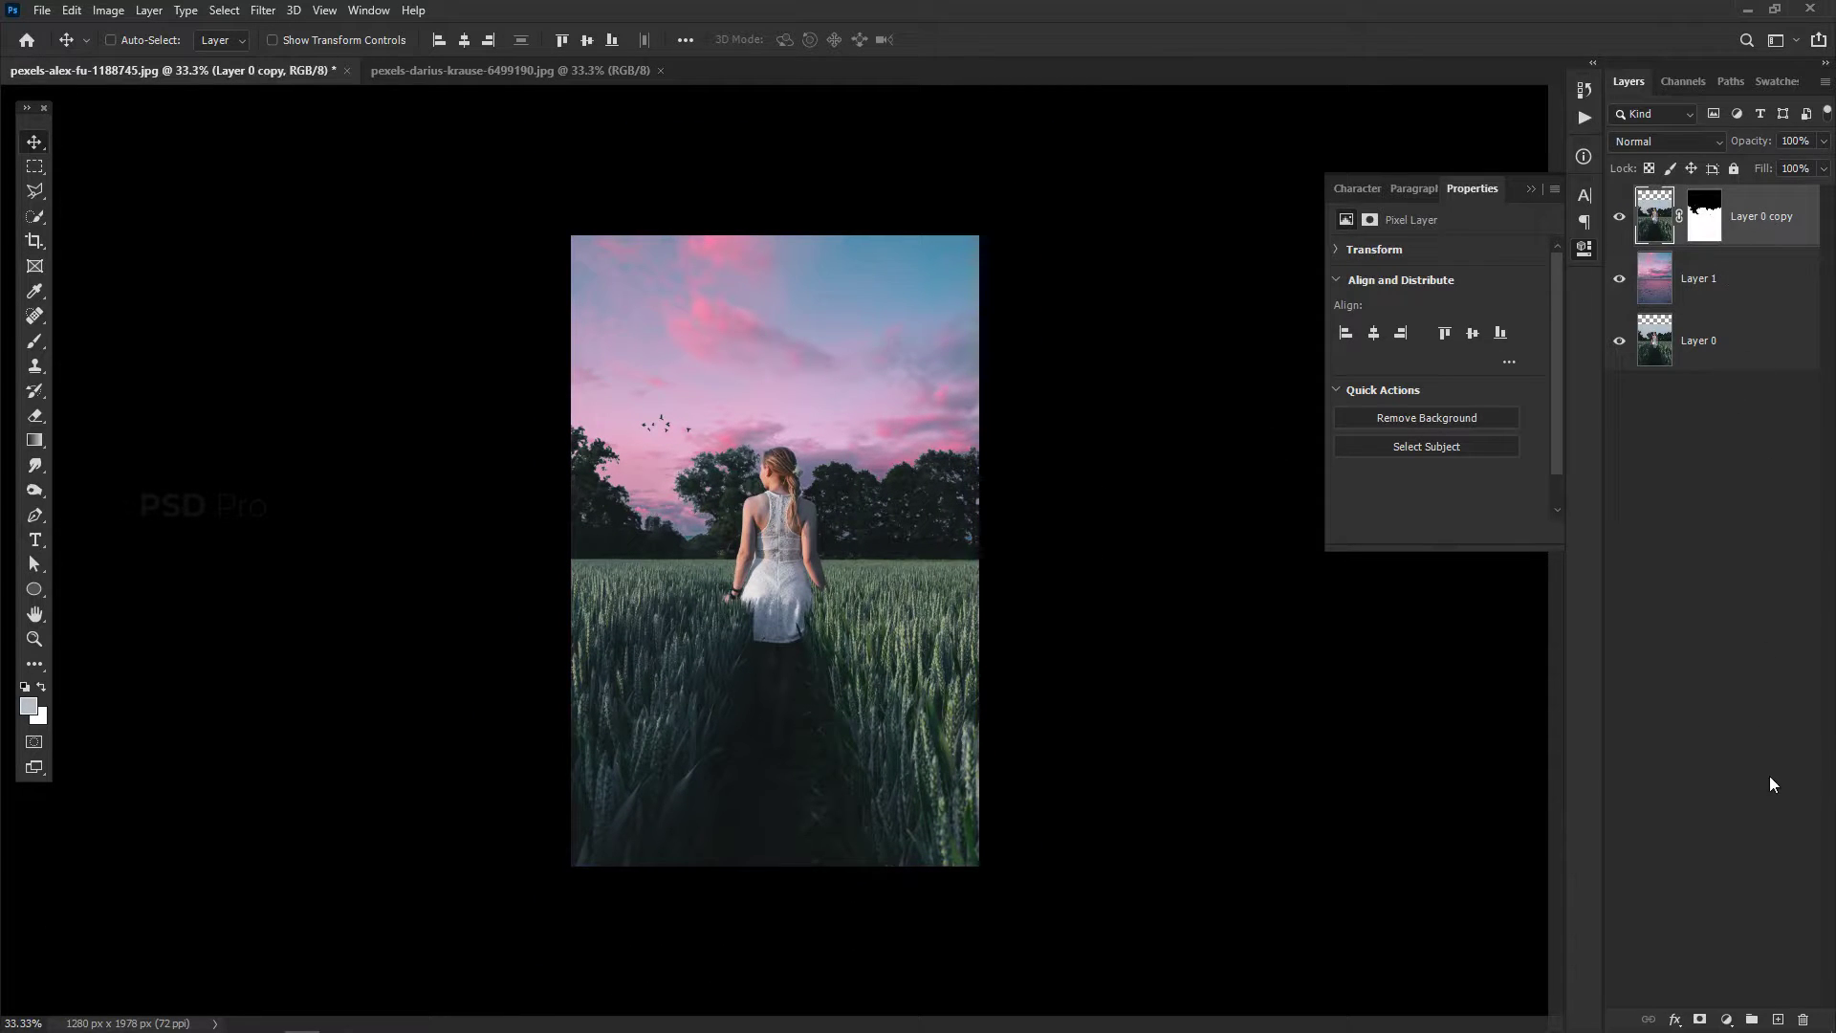
{"action": "left_click", "coordinate": [1727, 1019]}
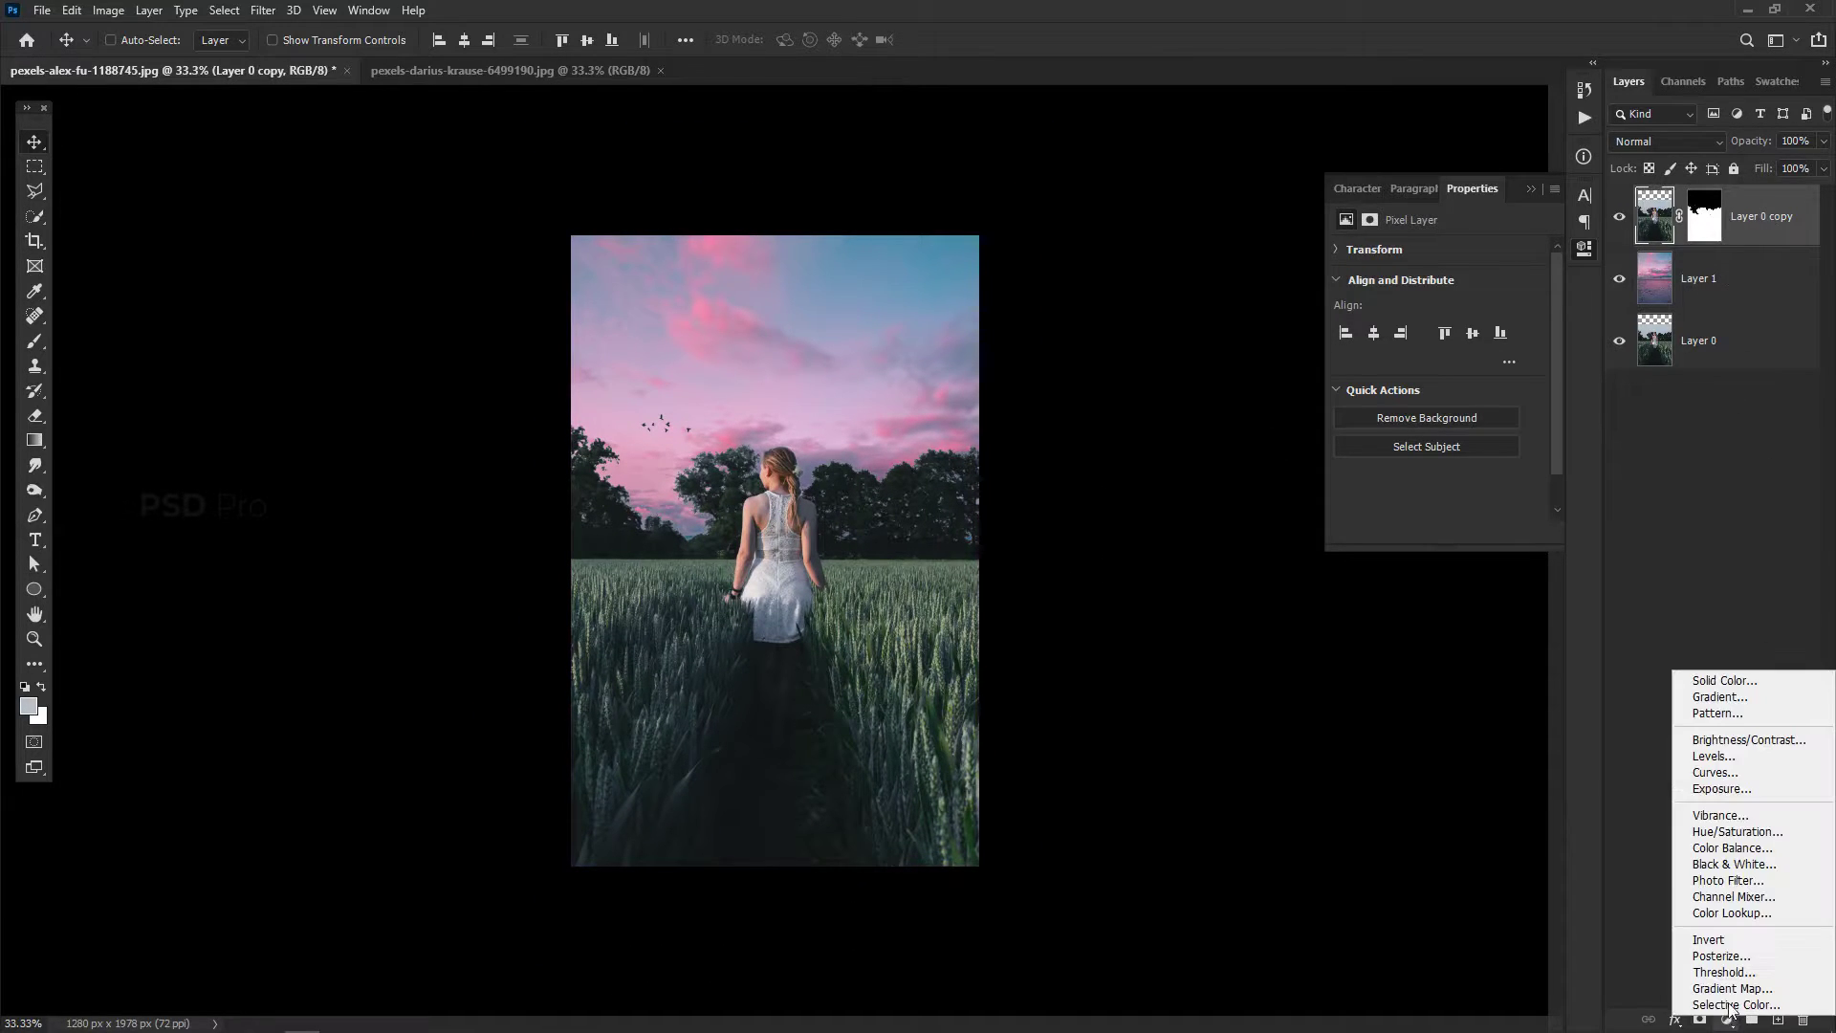
{"action": "left_click", "coordinate": [1750, 786]}
{"action": "left_click", "coordinate": [1657, 230]}
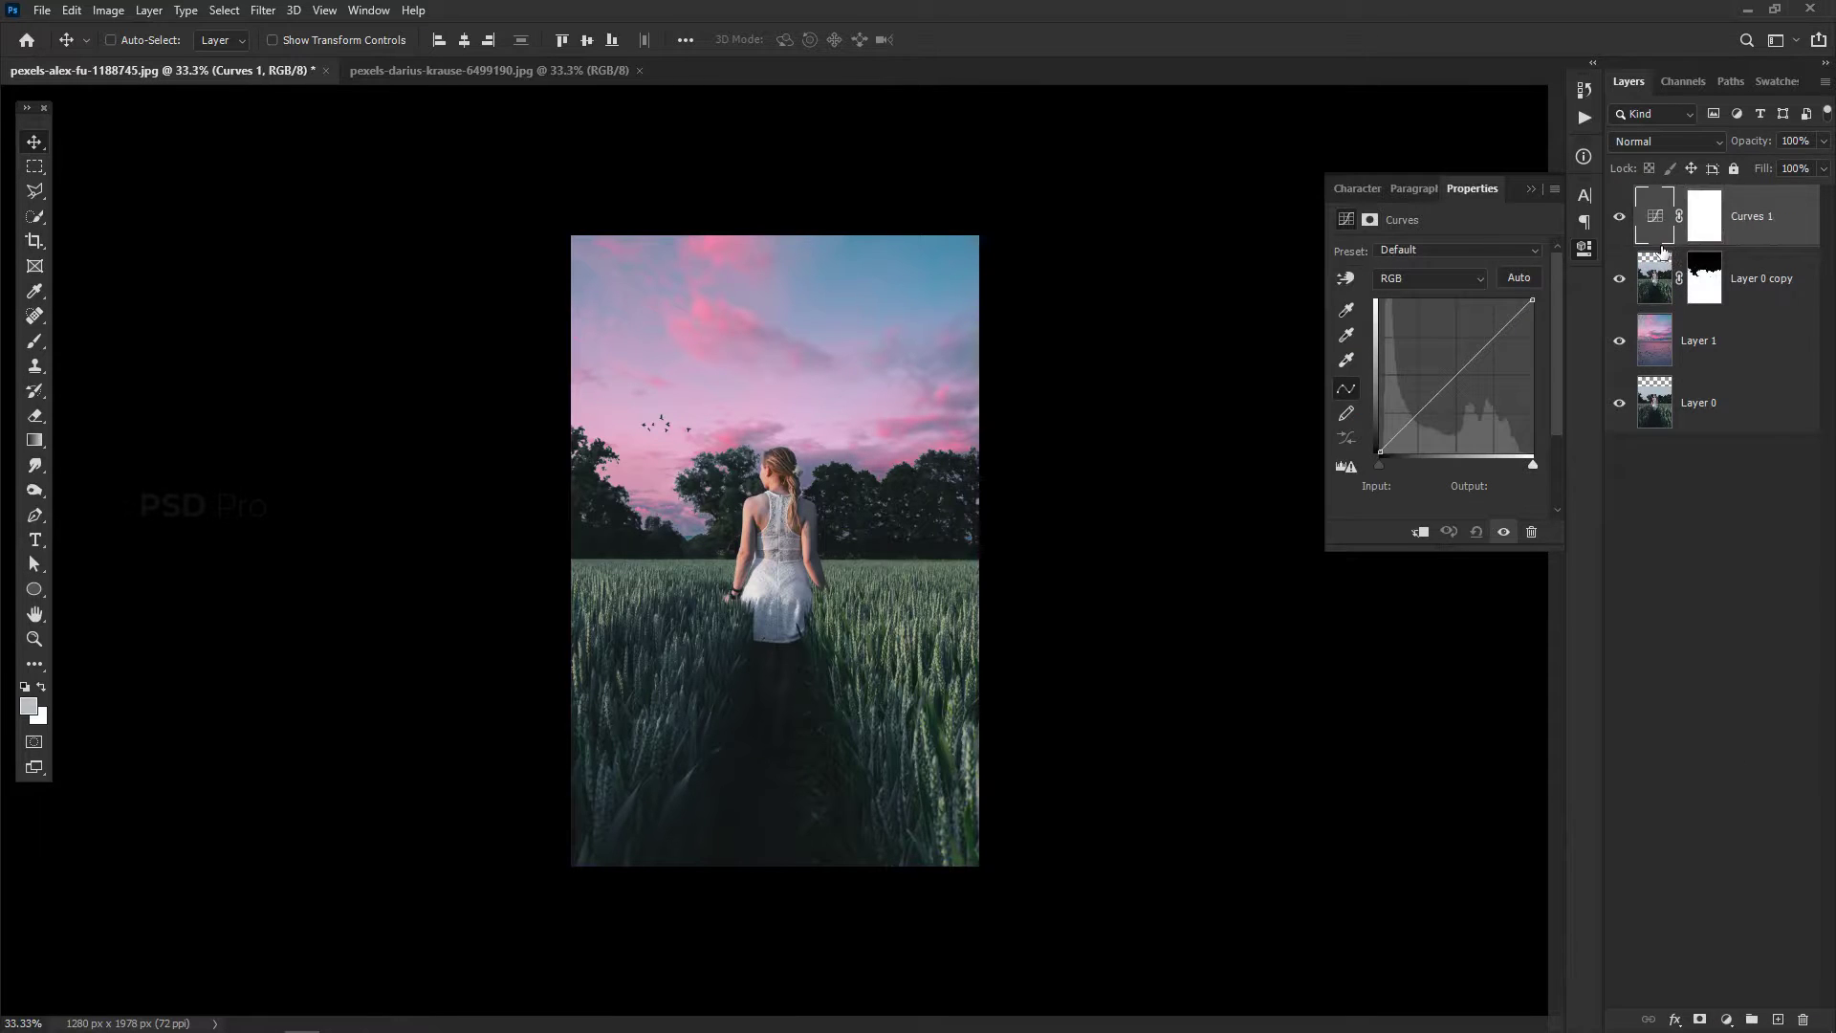
{"action": "left_click", "coordinate": [1751, 256], "text": "alt"}
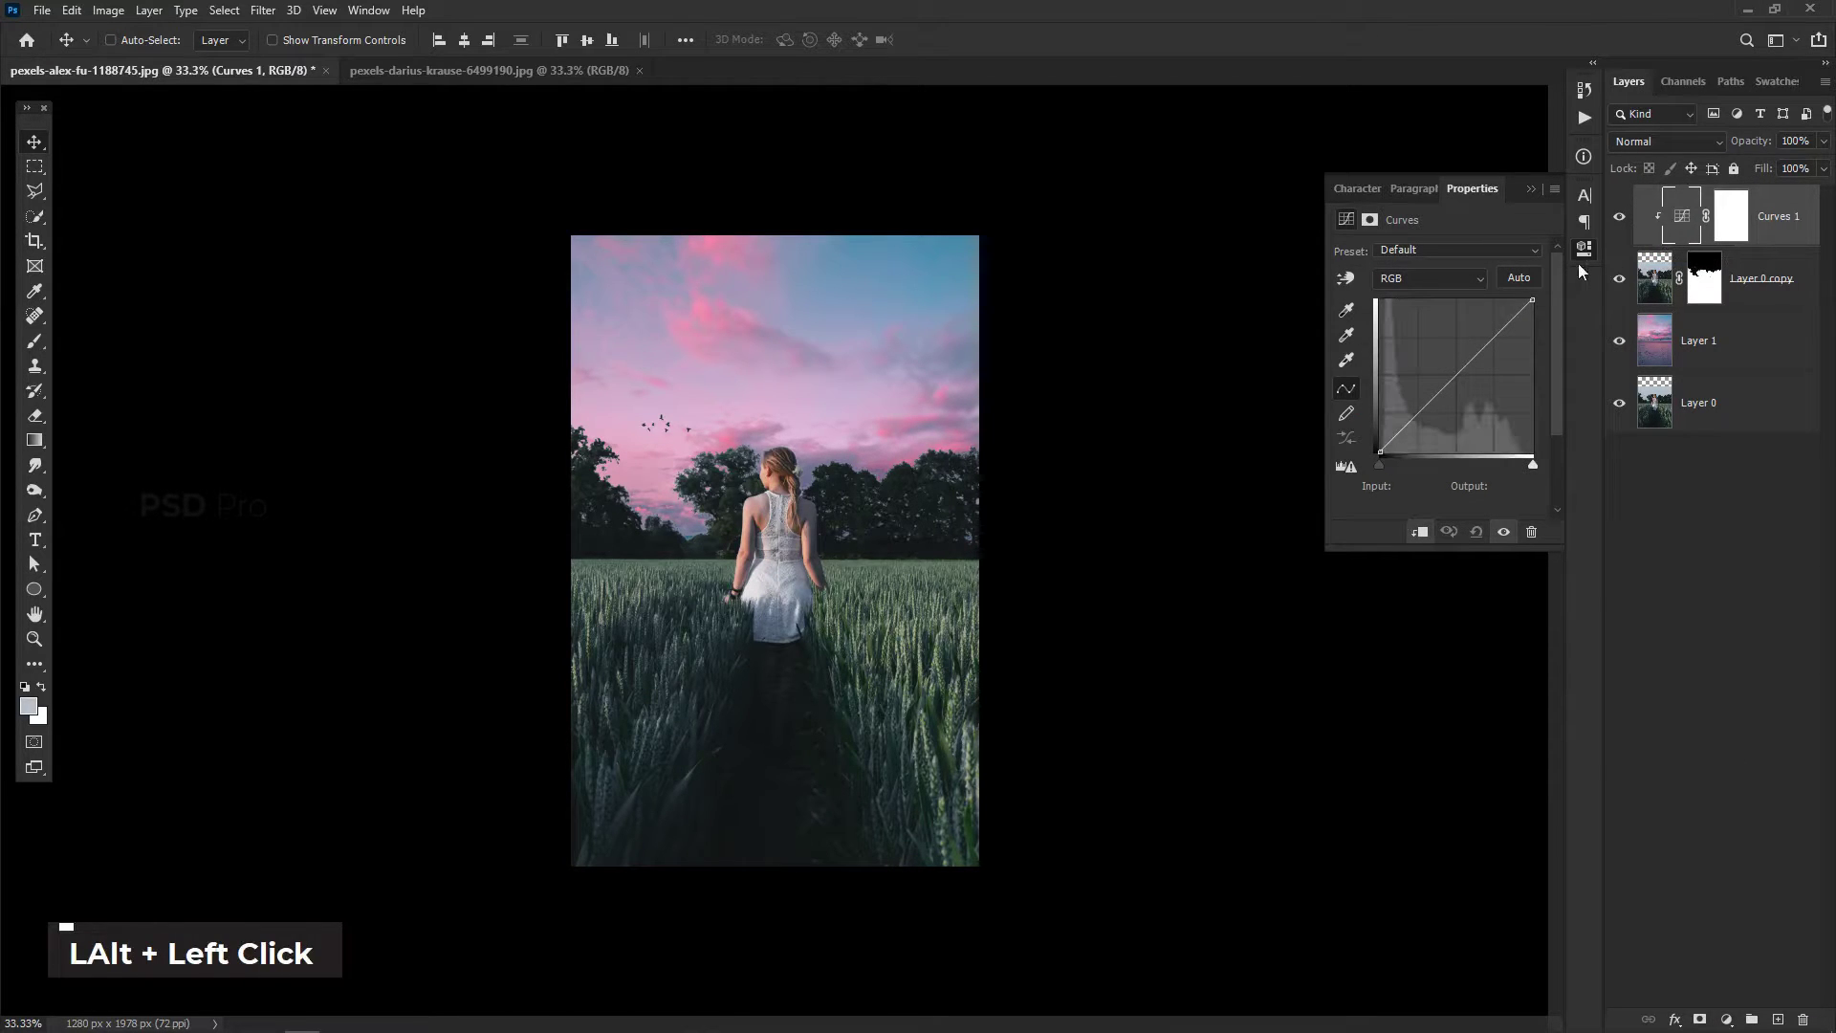
Hide Layer 0 copy and choose Find Dark & Light Colors in the Auto Color Correction Options of Curves 1
{"action": "key", "text": "ctrl+equal"}
{"action": "key", "text": "ctrl+equal"}
{"action": "left_click", "coordinate": [1619, 278]}
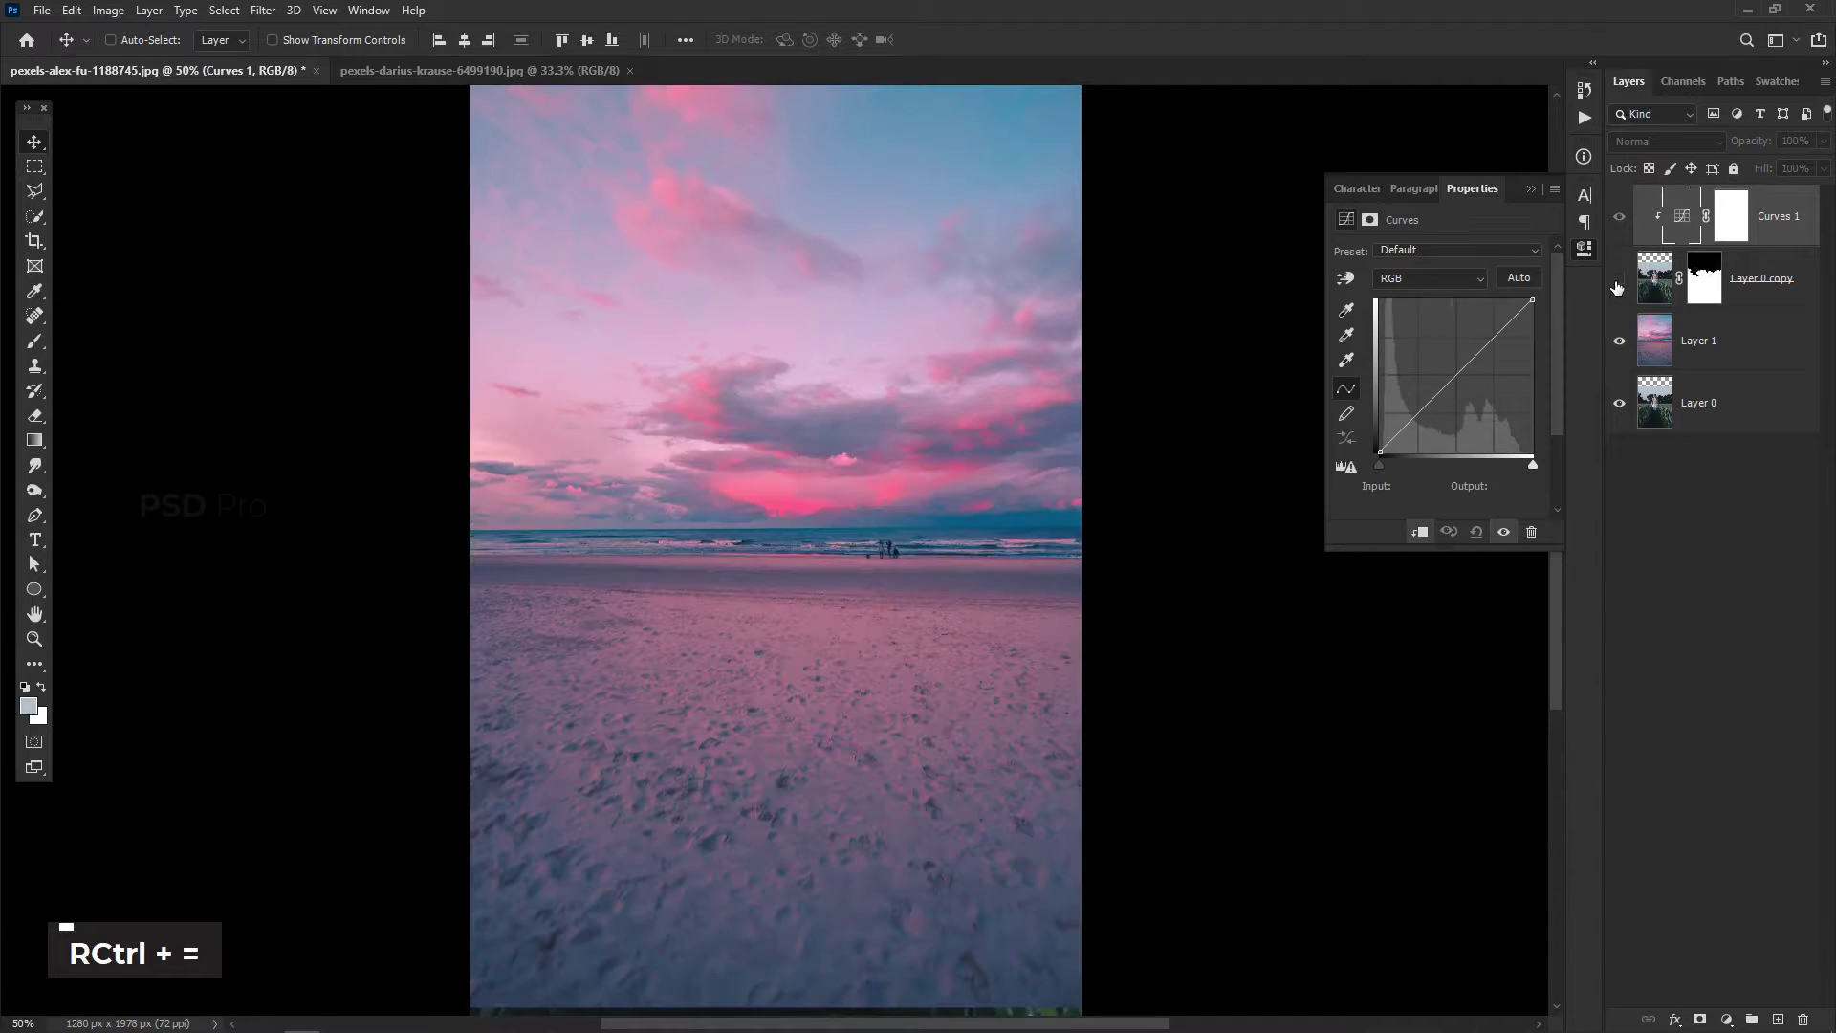
{"action": "double_click", "coordinate": [1690, 236]}
{"action": "left_click", "coordinate": [1554, 189]}
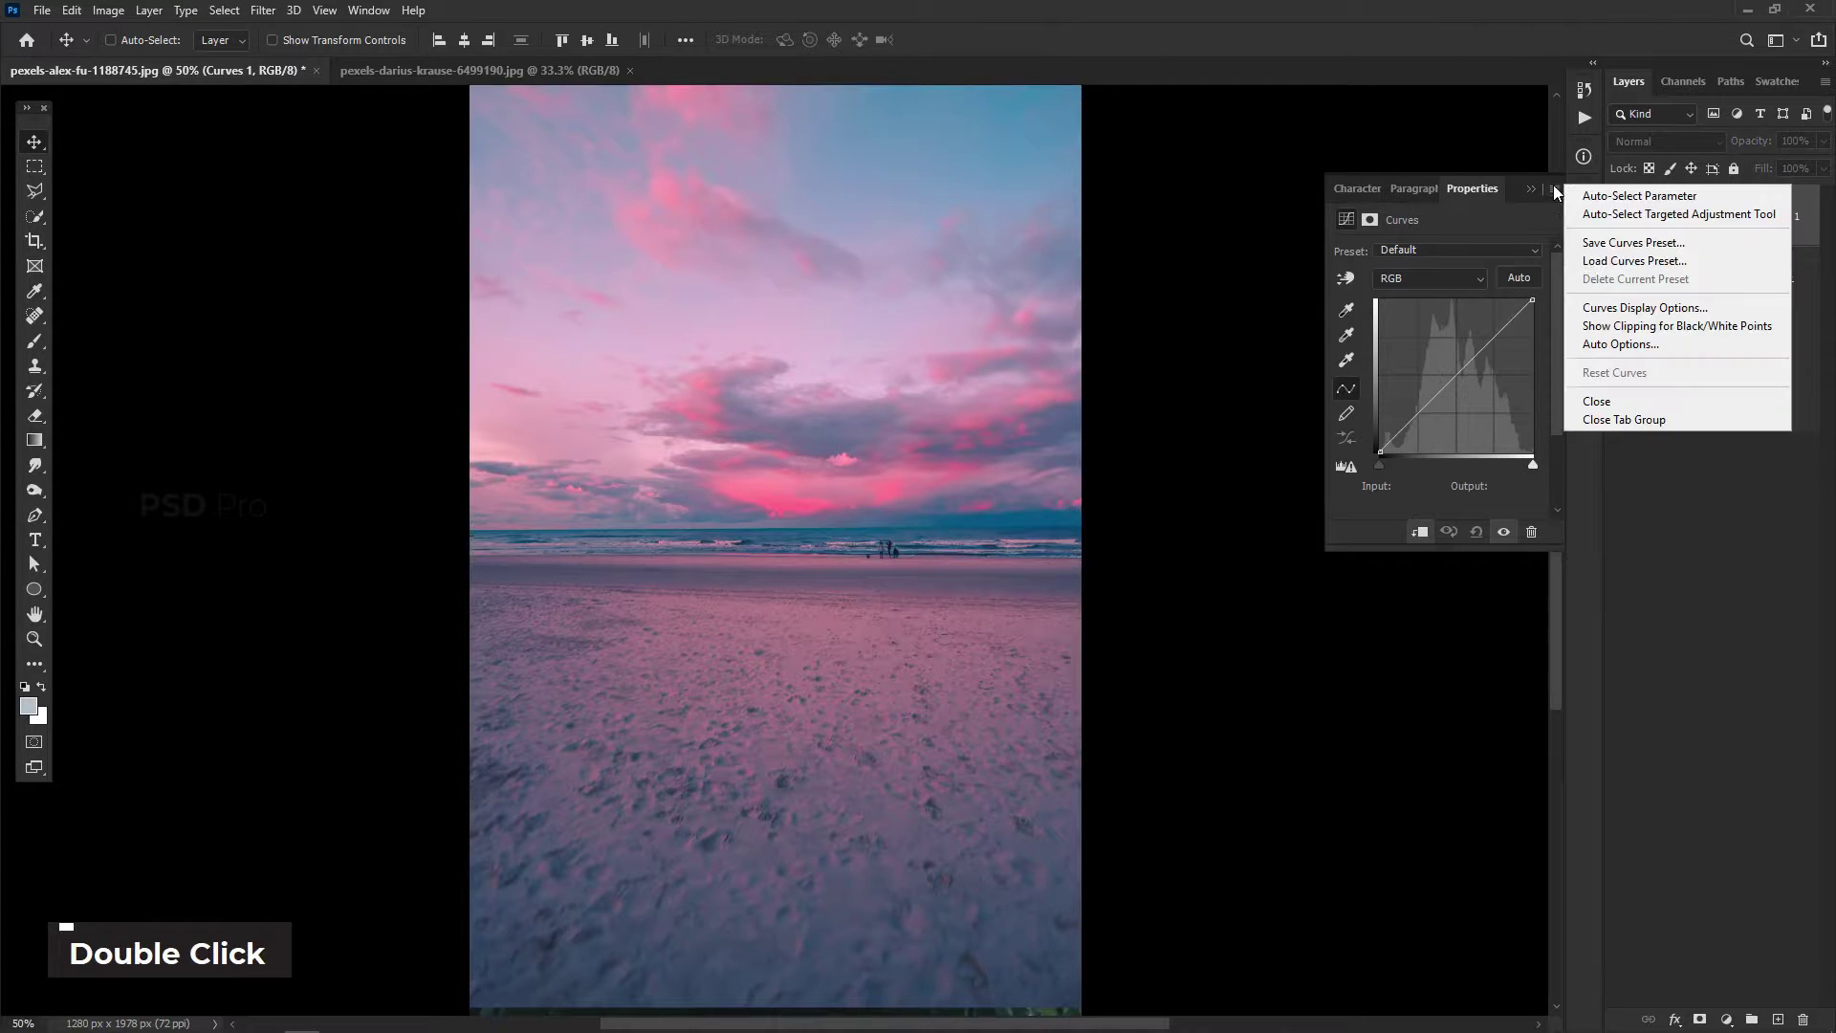
{"action": "left_click", "coordinate": [1647, 345]}
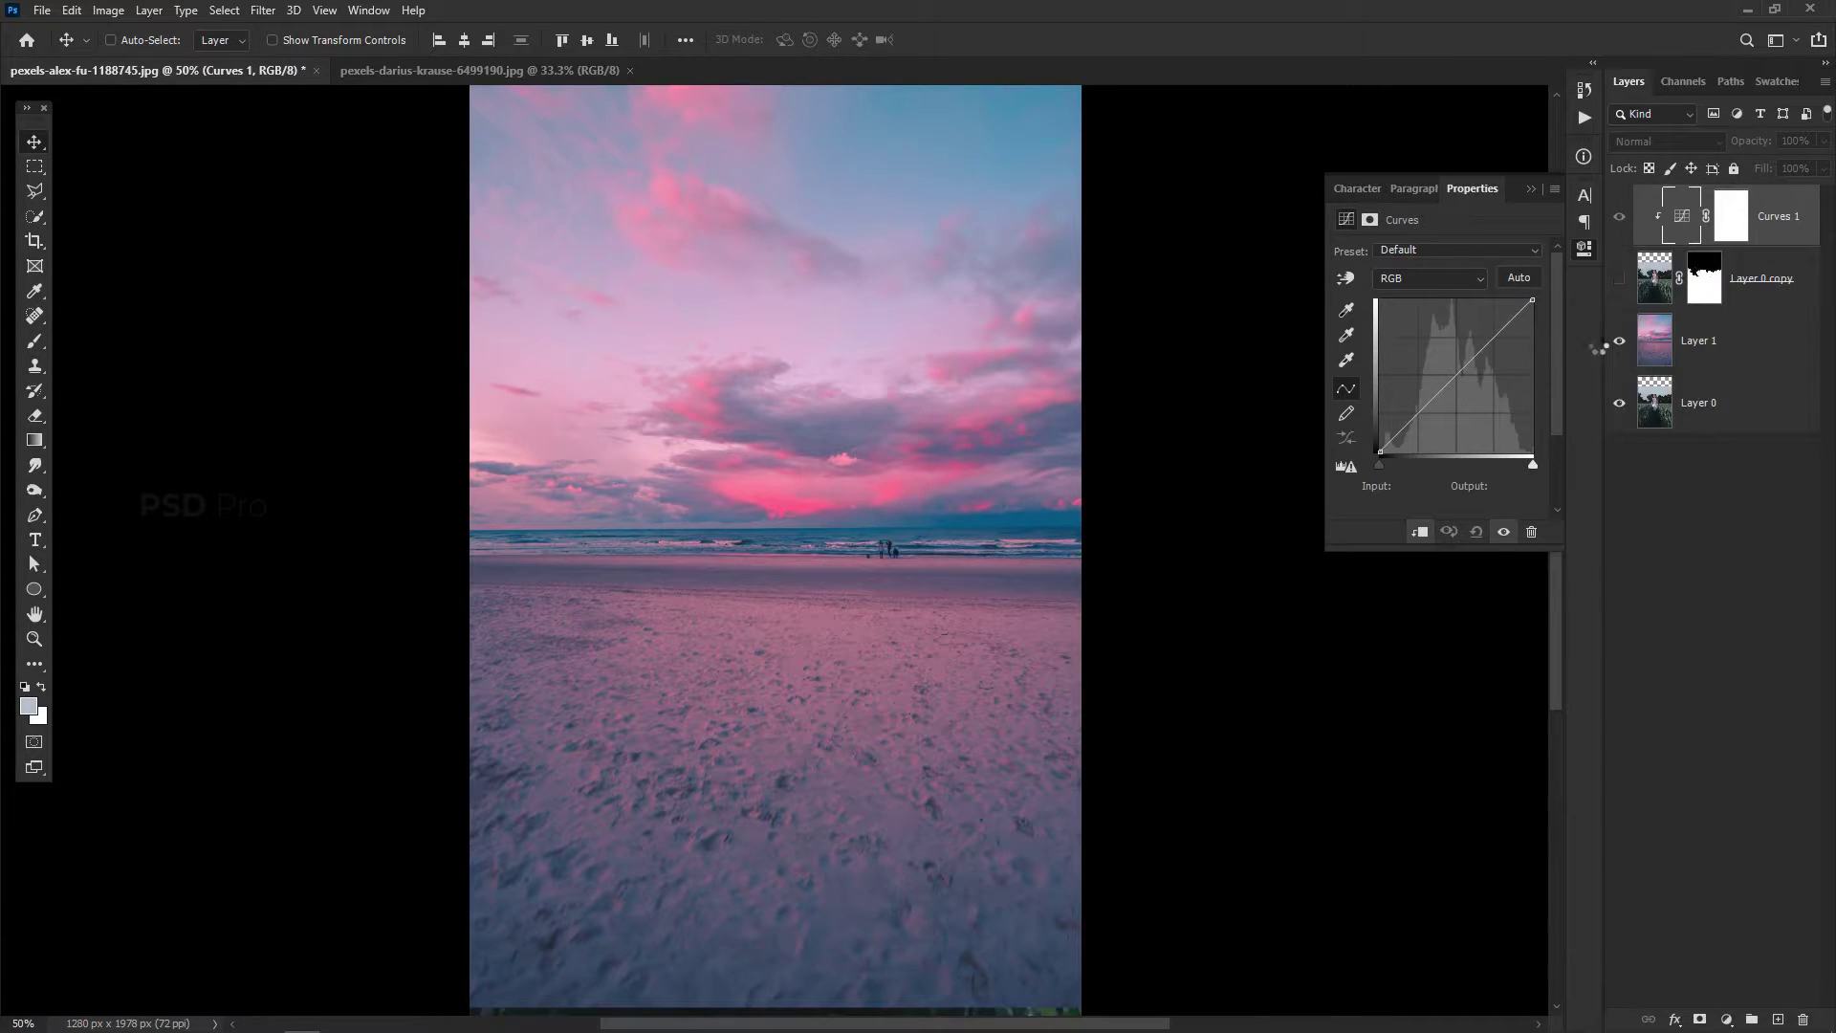
{"action": "left_click", "coordinate": [1379, 350]}
Sample the target shadow color #10110e from the dark figures at the beach's waterline
{"action": "left_click", "coordinate": [1372, 475]}
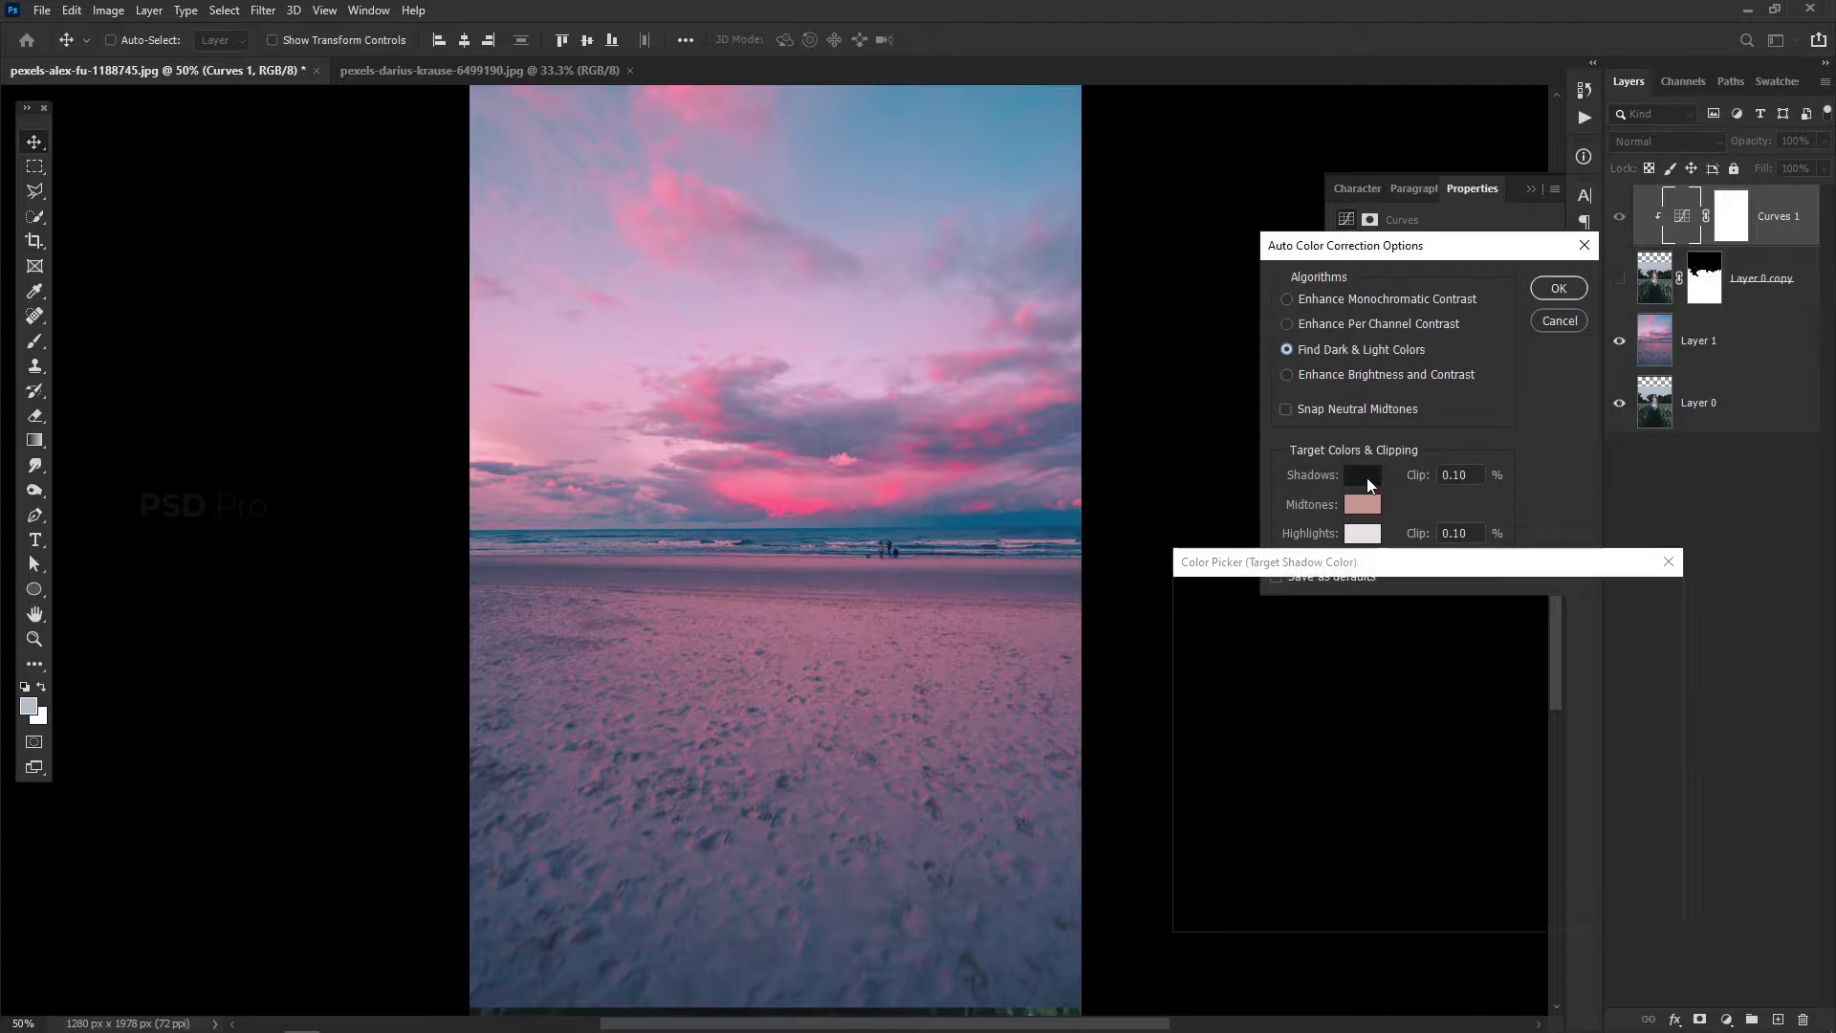
{"action": "key", "text": "ctrl+equal"}
{"action": "key", "text": "ctrl+equal"}
{"action": "key", "text": "ctrl+equal"}
{"action": "key", "text": "ctrl+equal"}
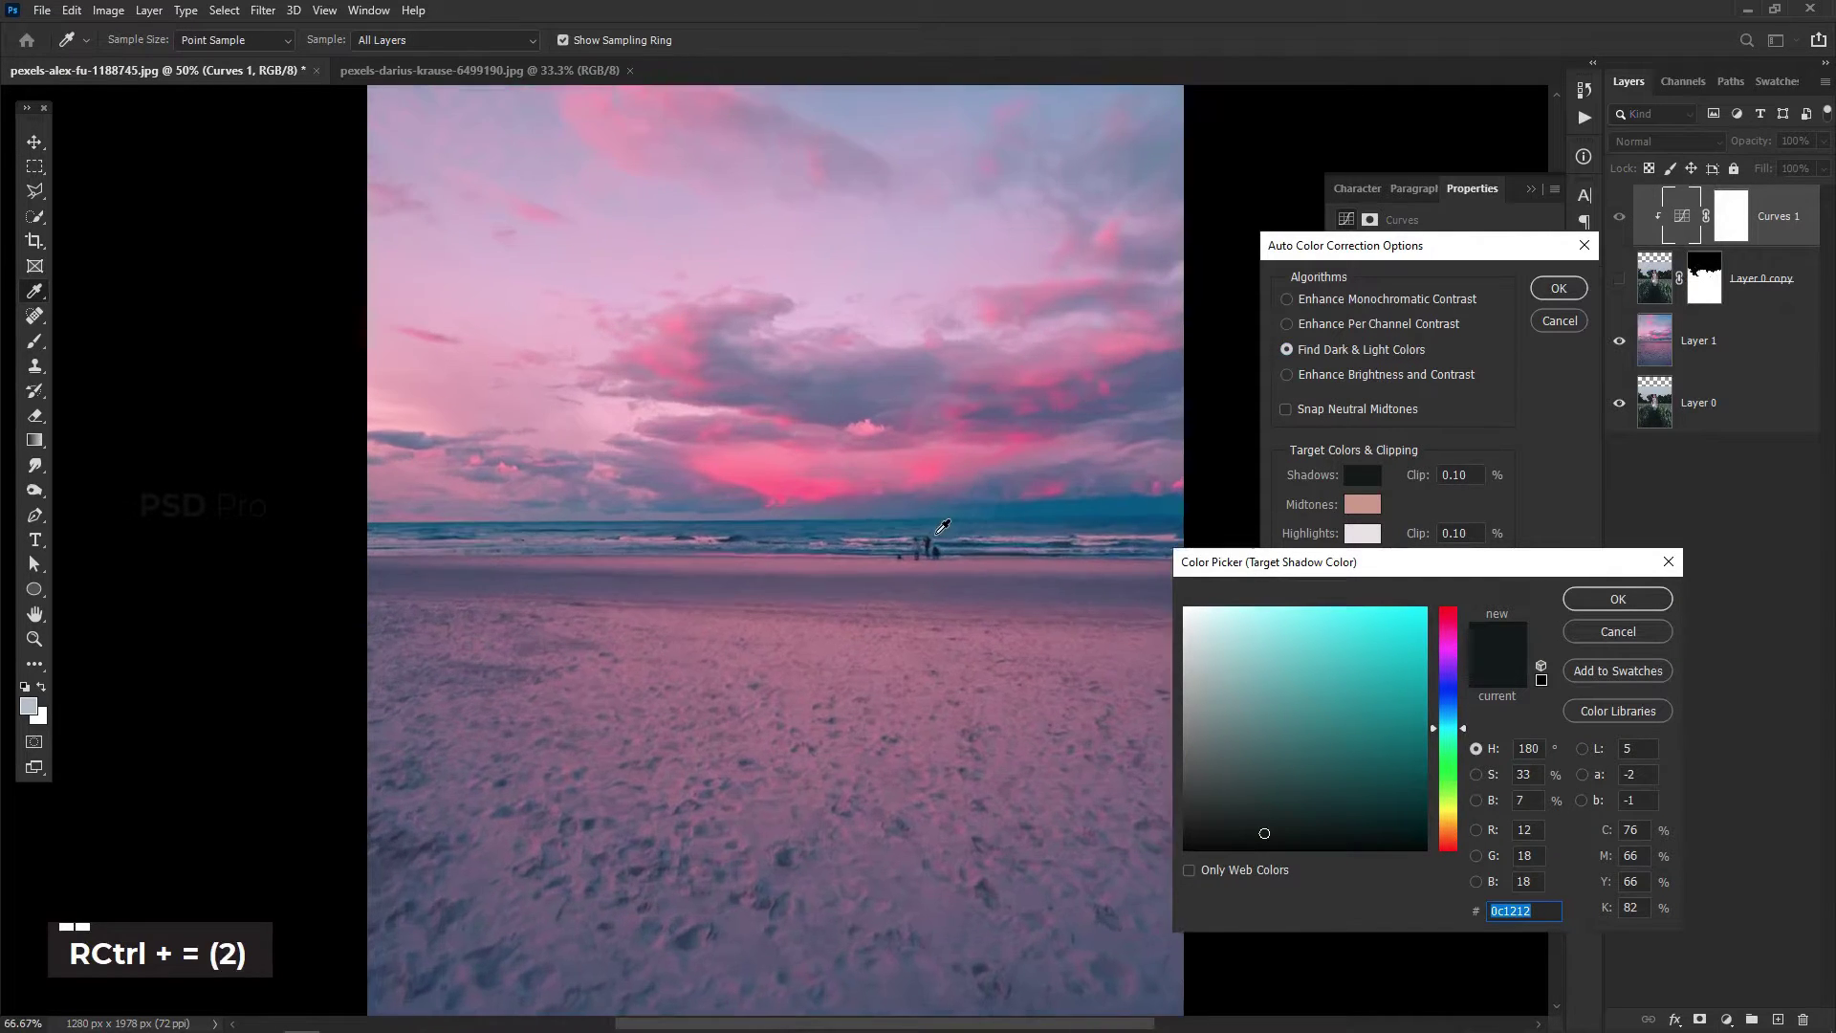
{"action": "key", "text": "space"}
{"action": "left_click_drag", "start_coordinate": [900, 561], "coordinate": [696, 574]}
{"action": "left_click", "coordinate": [683, 572]}
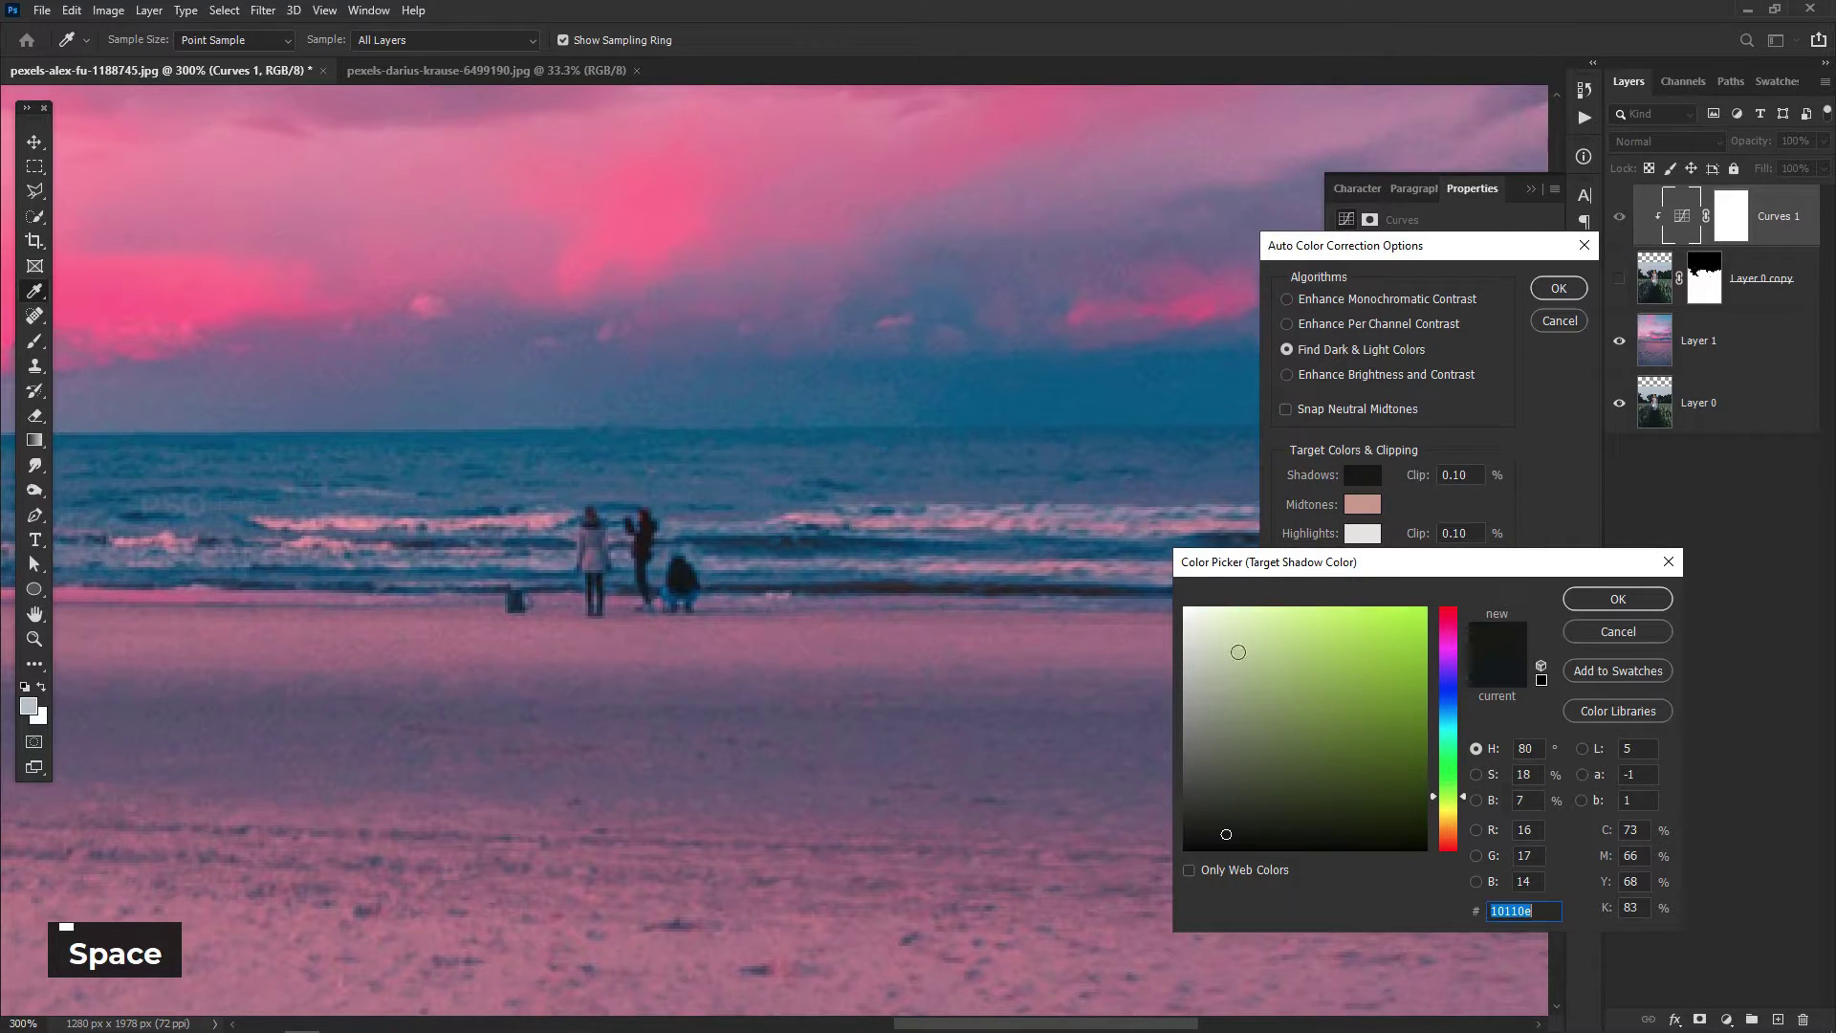
{"action": "left_click", "coordinate": [1598, 631]}
Set the target midtone color to a light purple sampled from the upper part of the sunset sky
{"action": "left_click", "coordinate": [1361, 504]}
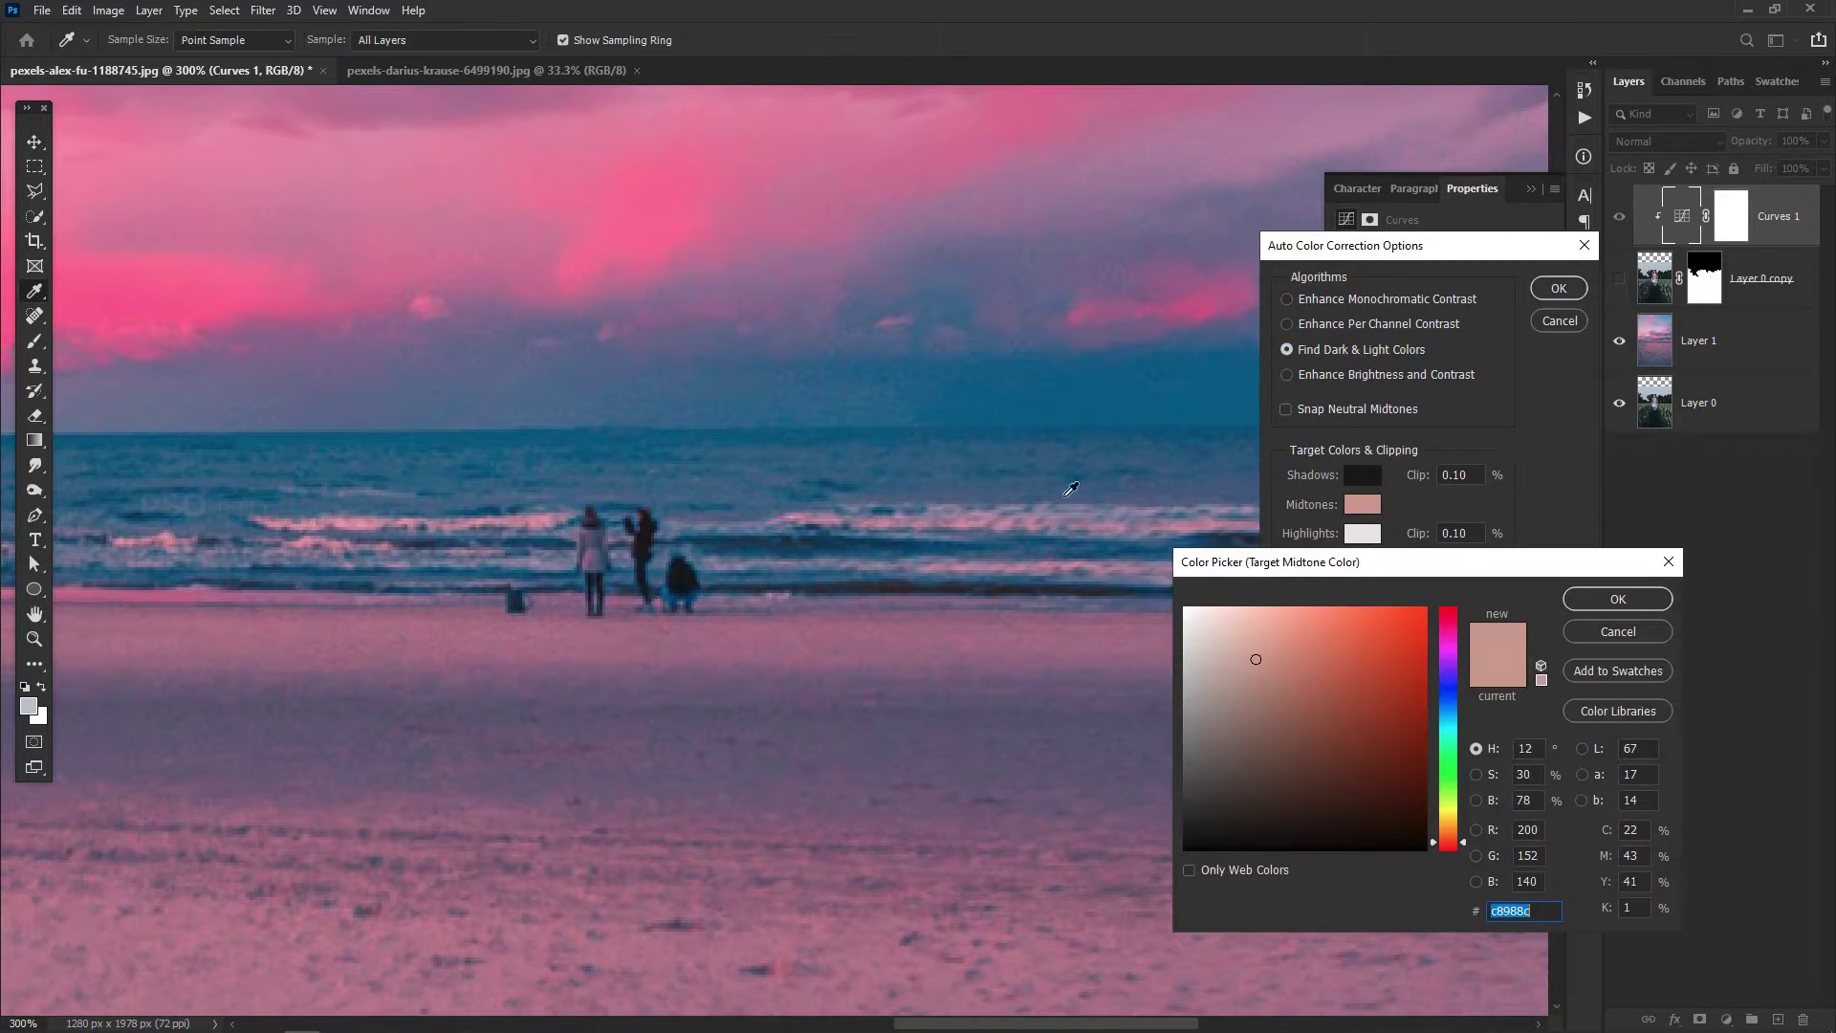
{"action": "key", "text": "ctrl+minus"}
{"action": "key", "text": "ctrl+minus"}
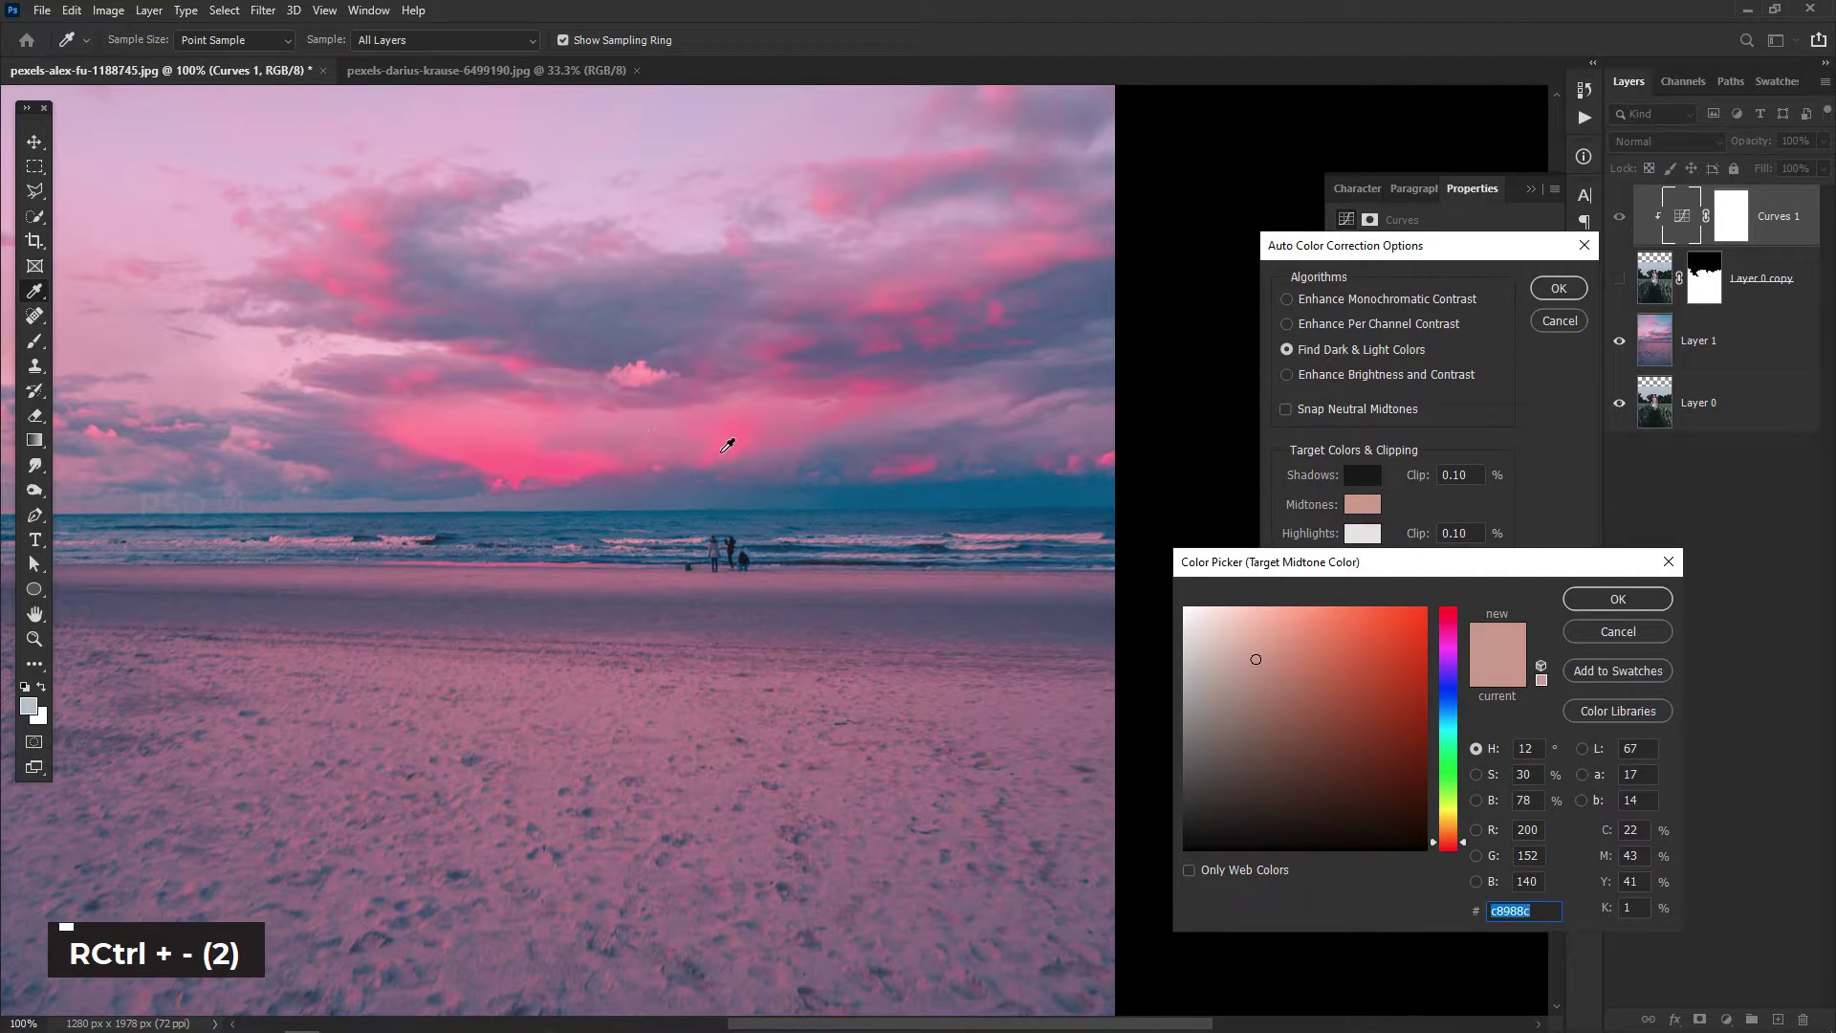
{"action": "left_click", "coordinate": [660, 427]}
{"action": "left_click", "coordinate": [757, 401]}
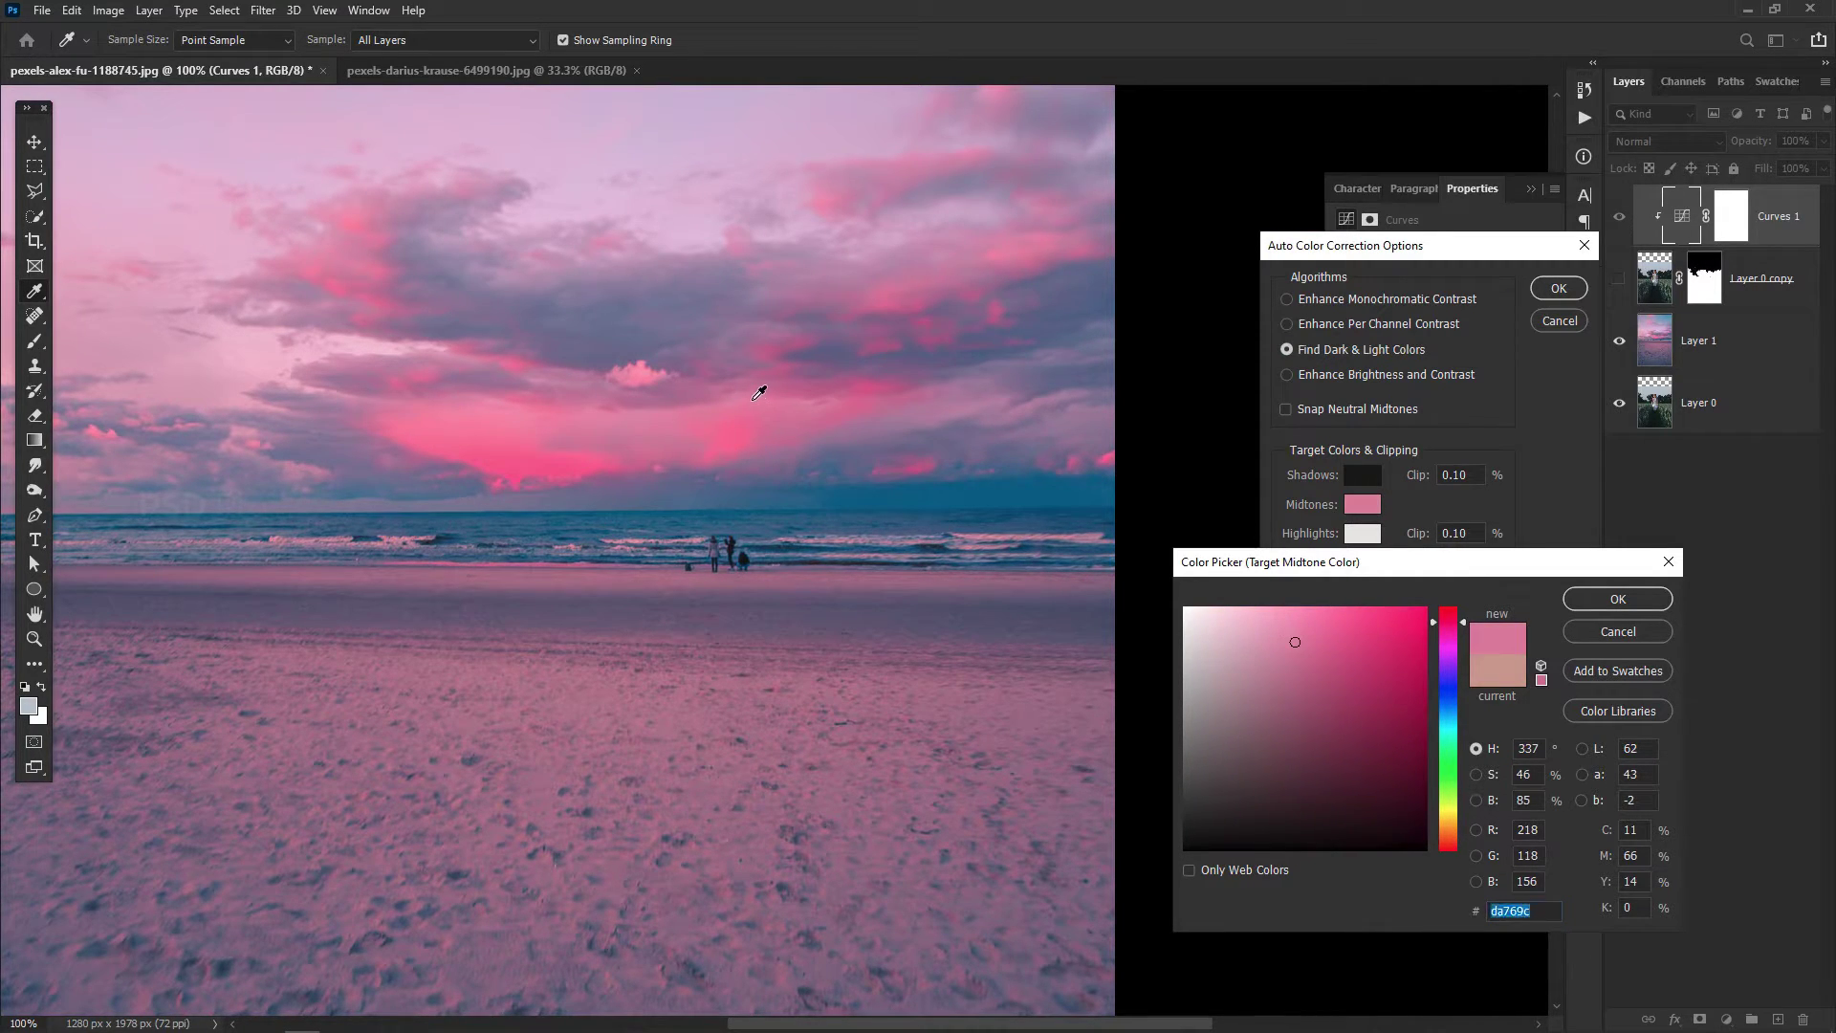
{"action": "left_click", "coordinate": [742, 400]}
{"action": "left_click", "coordinate": [642, 377]}
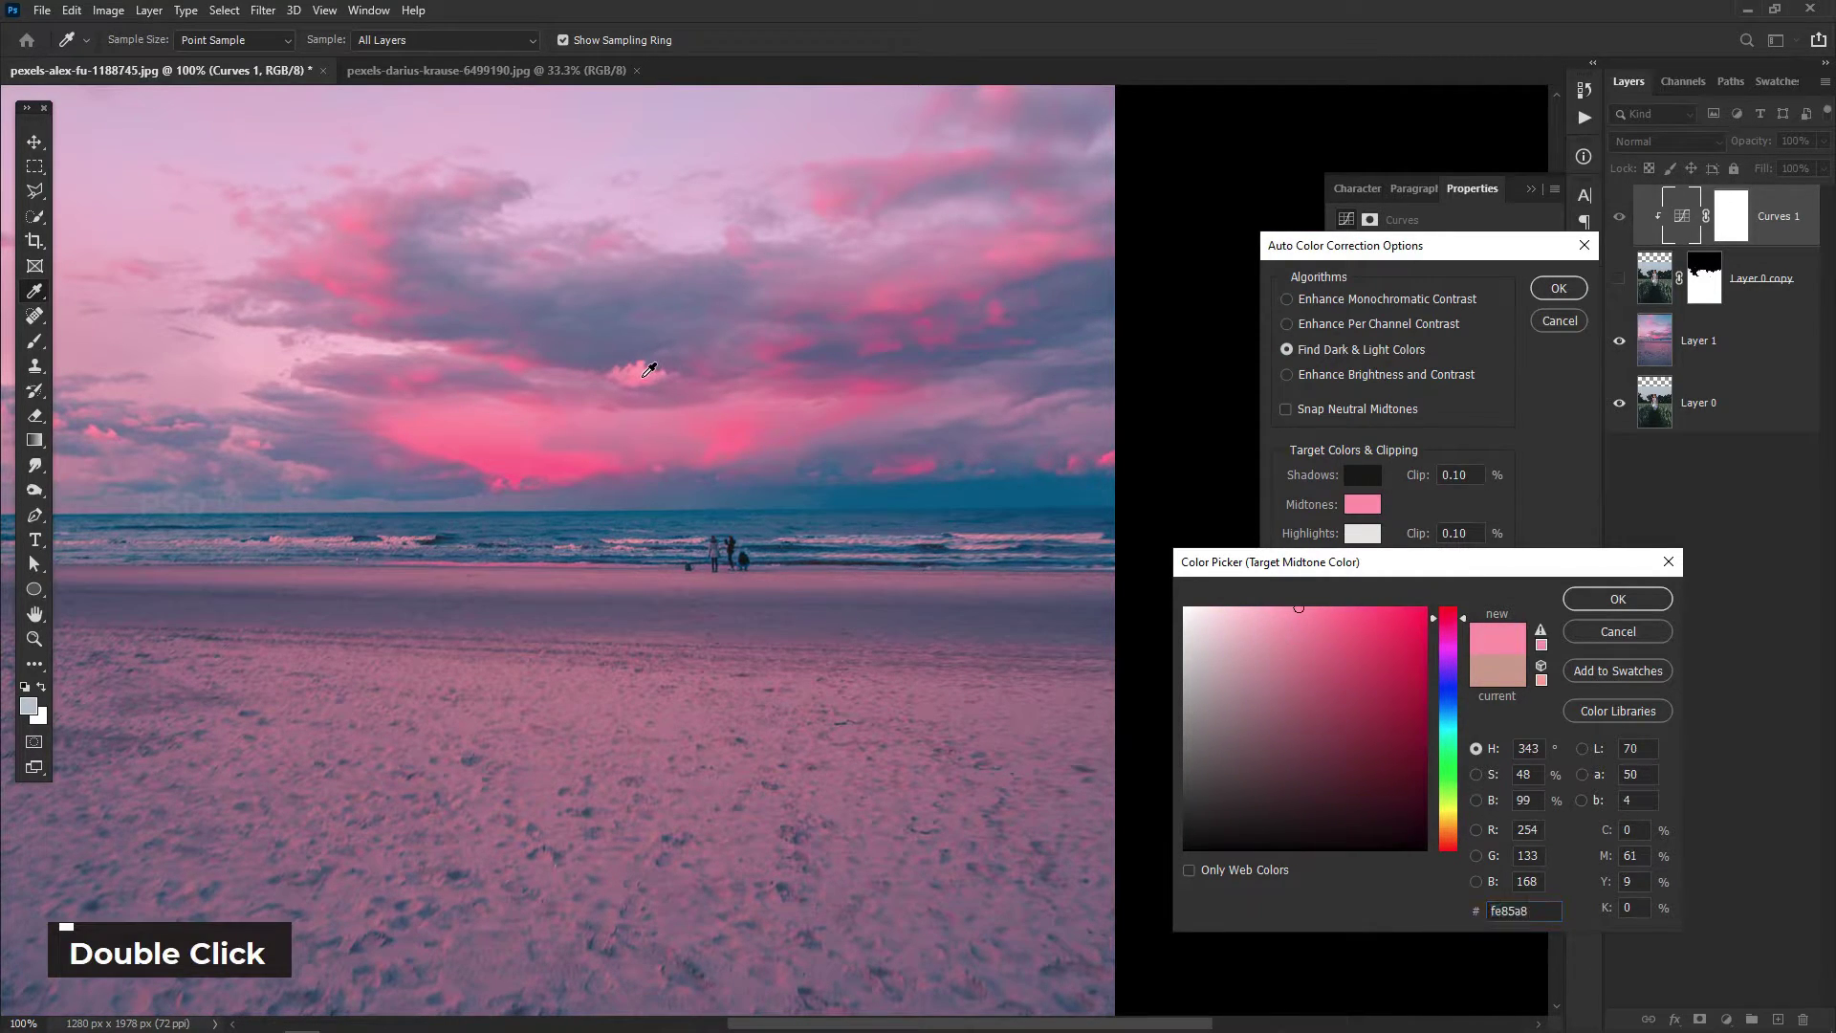
{"action": "left_click", "coordinate": [676, 149]}
{"action": "left_click", "coordinate": [1576, 601]}
Set the target highlight color to a light pink sampled from the bright sky beside the clouds
{"action": "left_click", "coordinate": [1363, 536]}
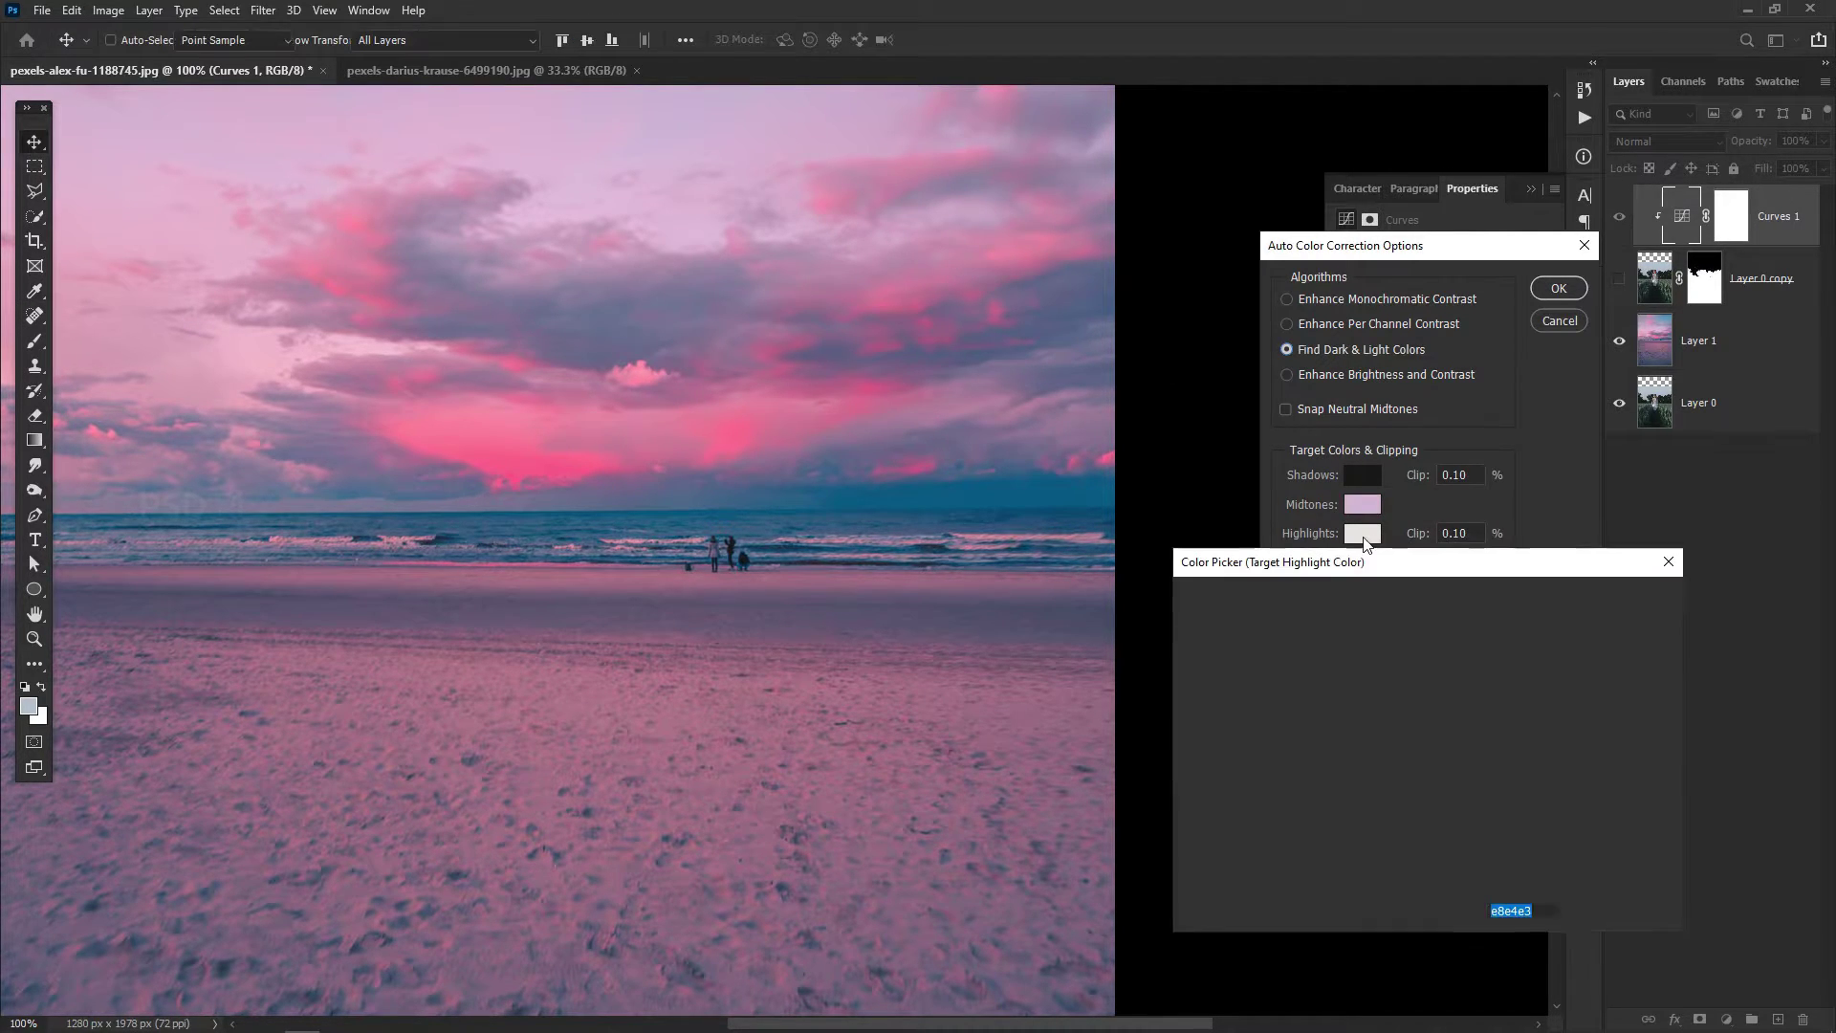
{"action": "key", "text": "ctrl+minus"}
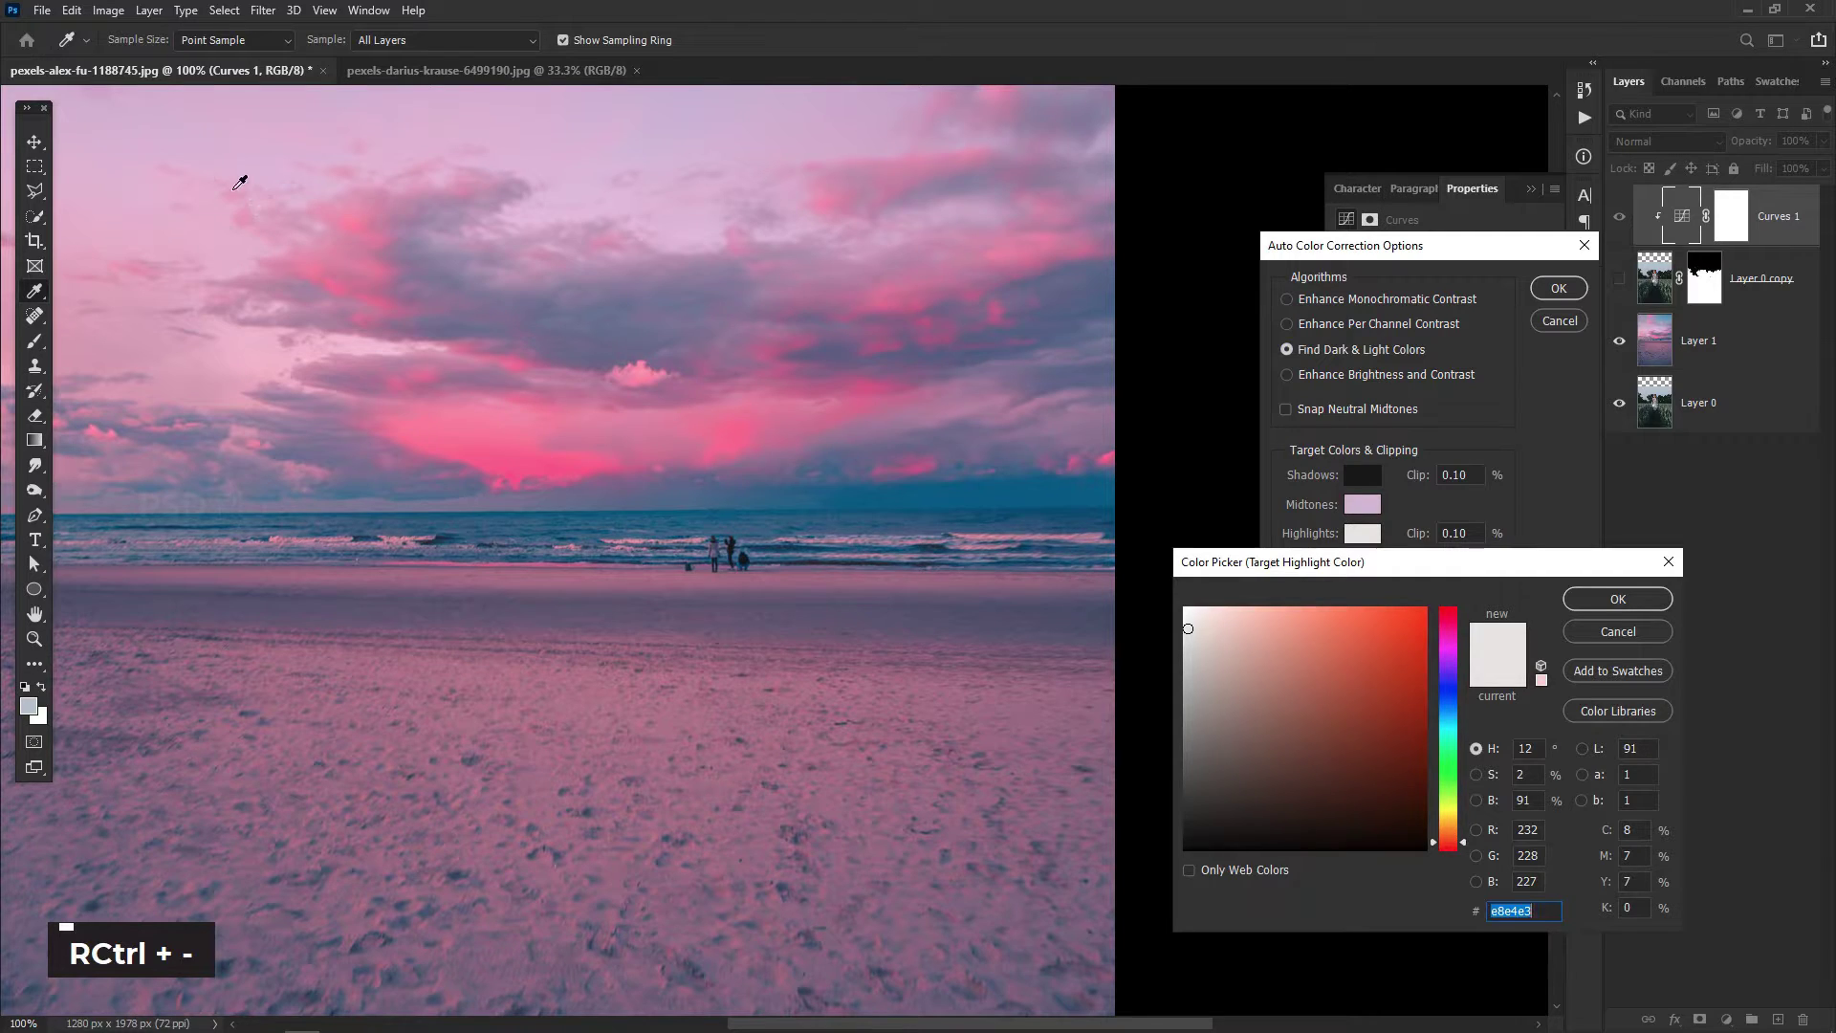
{"action": "left_click", "coordinate": [253, 339]}
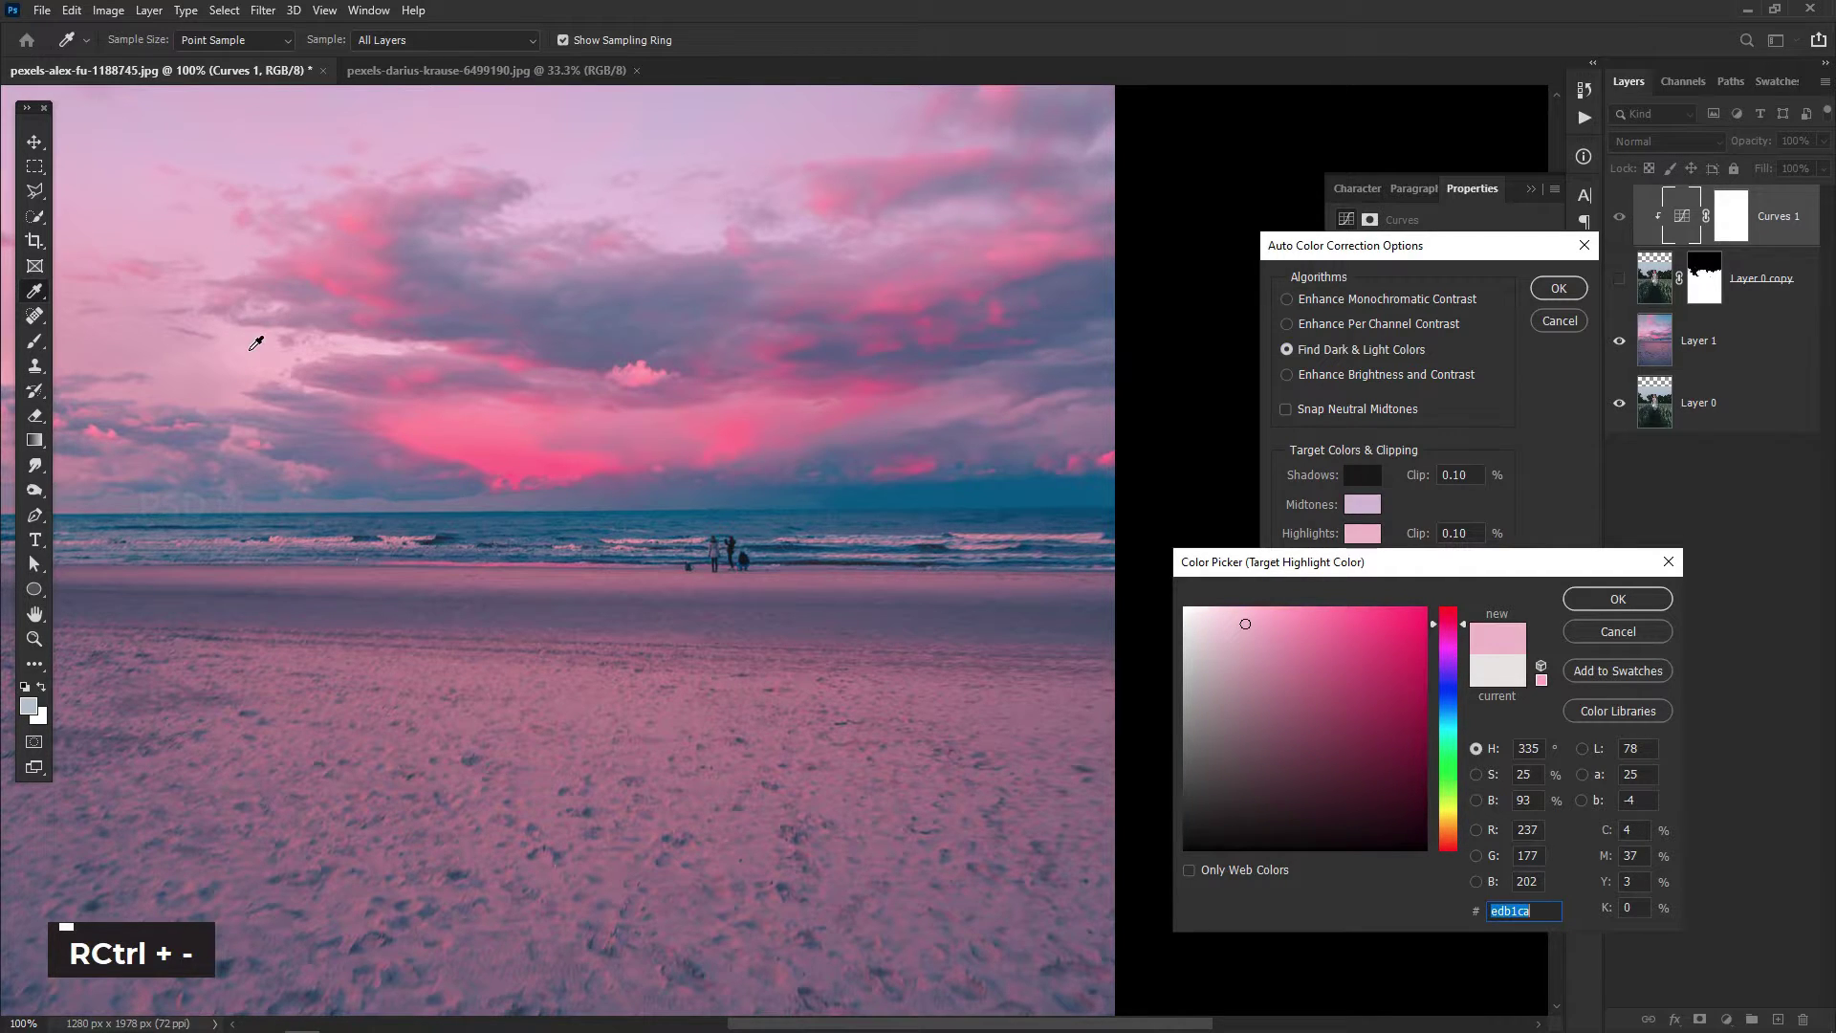
{"action": "left_click", "coordinate": [371, 338]}
{"action": "left_click", "coordinate": [1571, 604]}
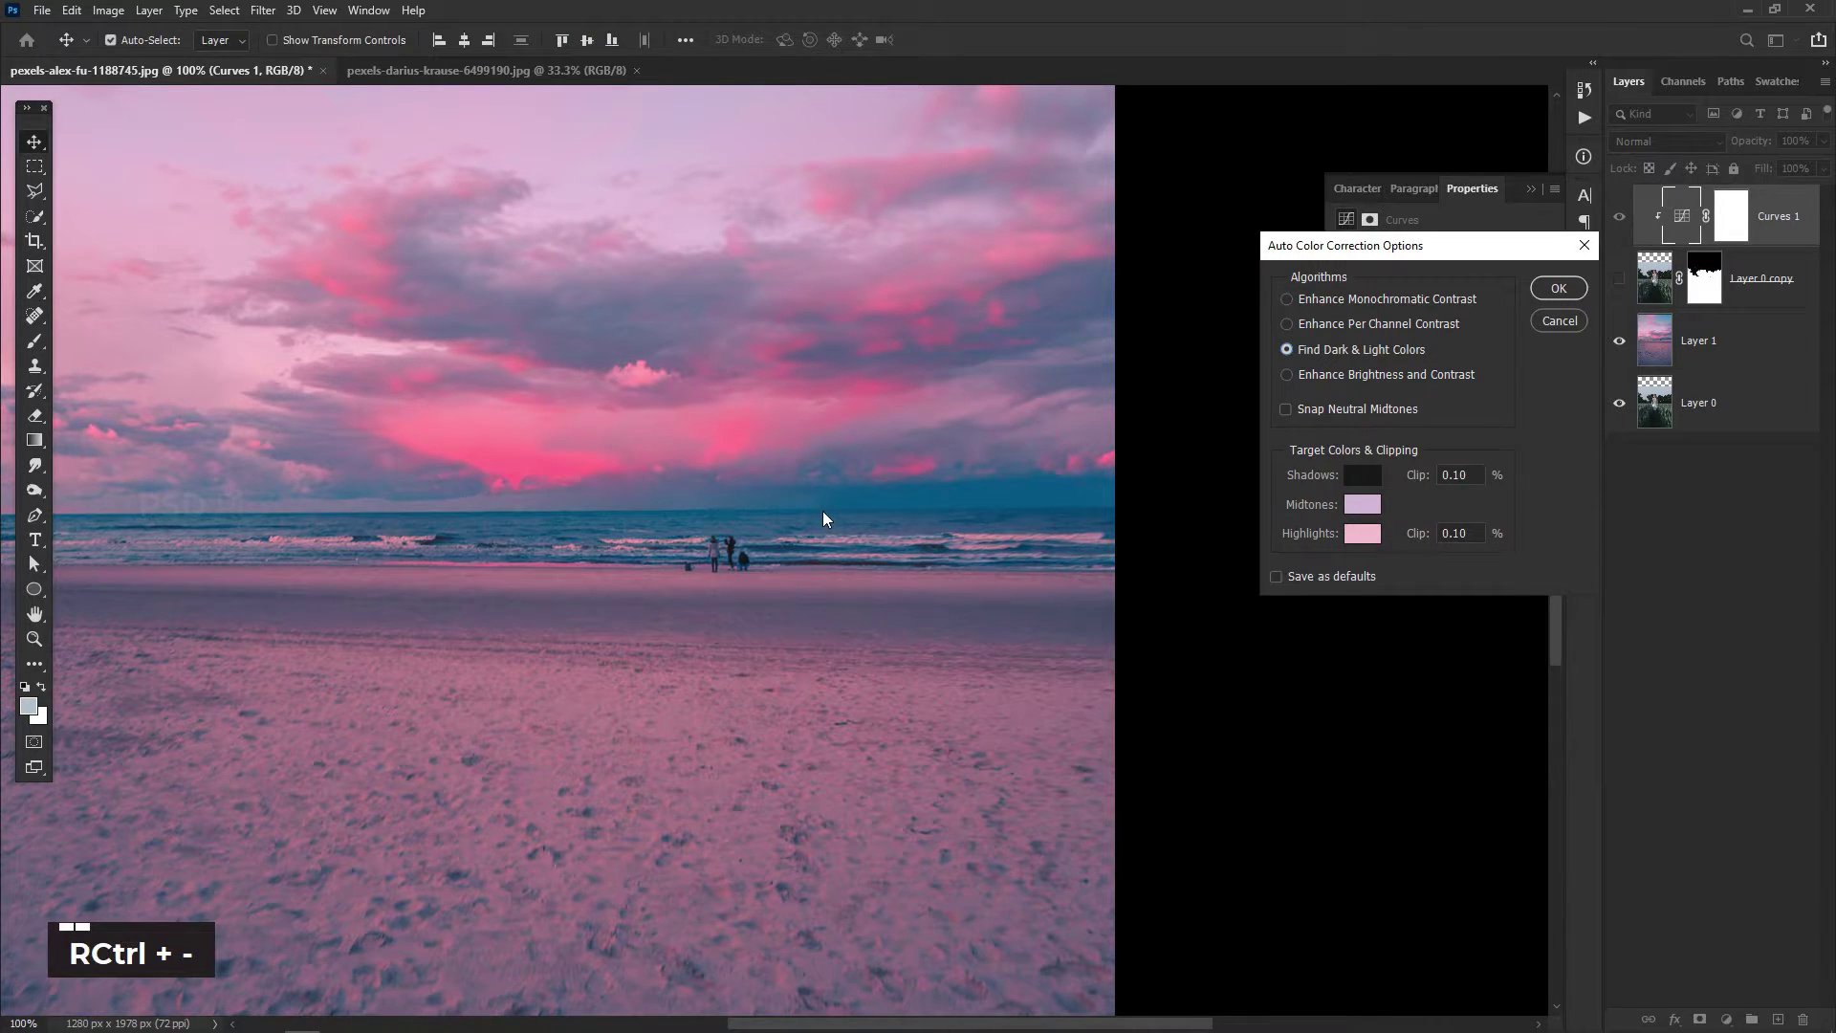
Apply the auto color correction to Curves 1 and show Layer 0 copy again
{"action": "left_click", "coordinate": [1559, 288]}
{"action": "left_click", "coordinate": [829, 389]}
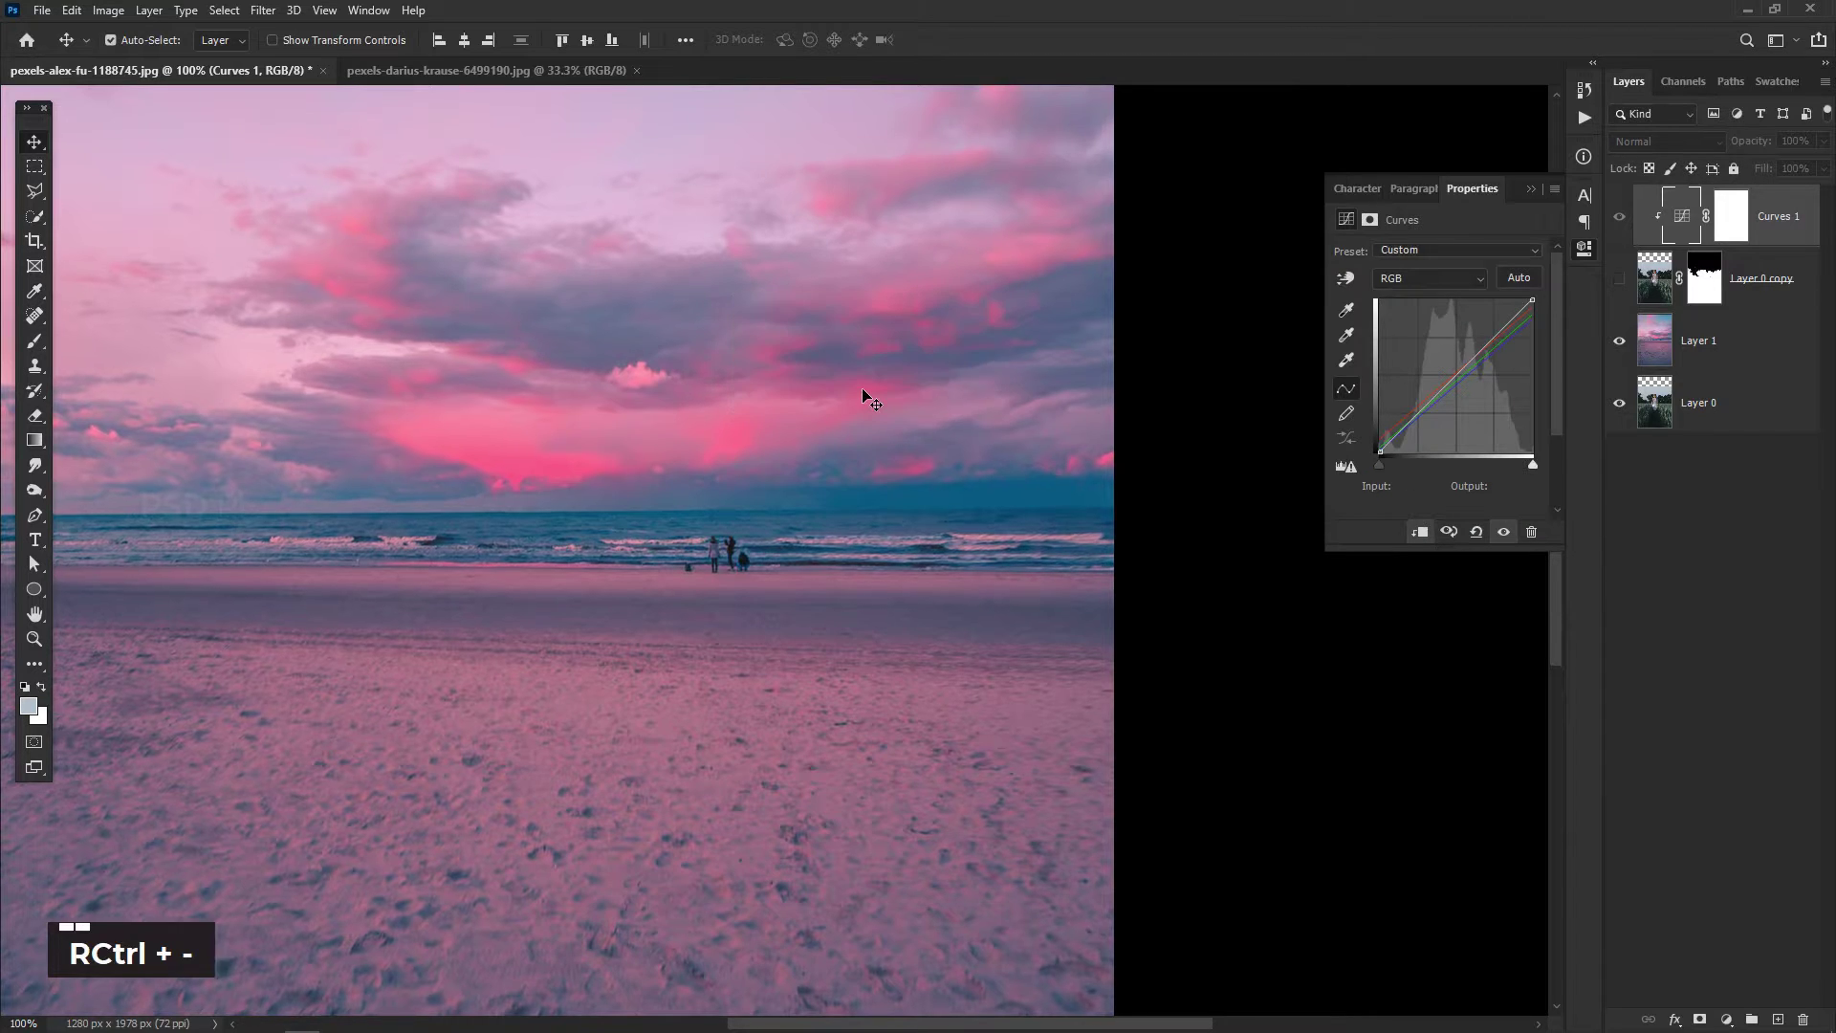
{"action": "key", "text": "ctrl+minus"}
{"action": "key", "text": "ctrl+minus"}
{"action": "key", "text": "space"}
{"action": "left_click_drag", "start_coordinate": [712, 444], "coordinate": [788, 517]}
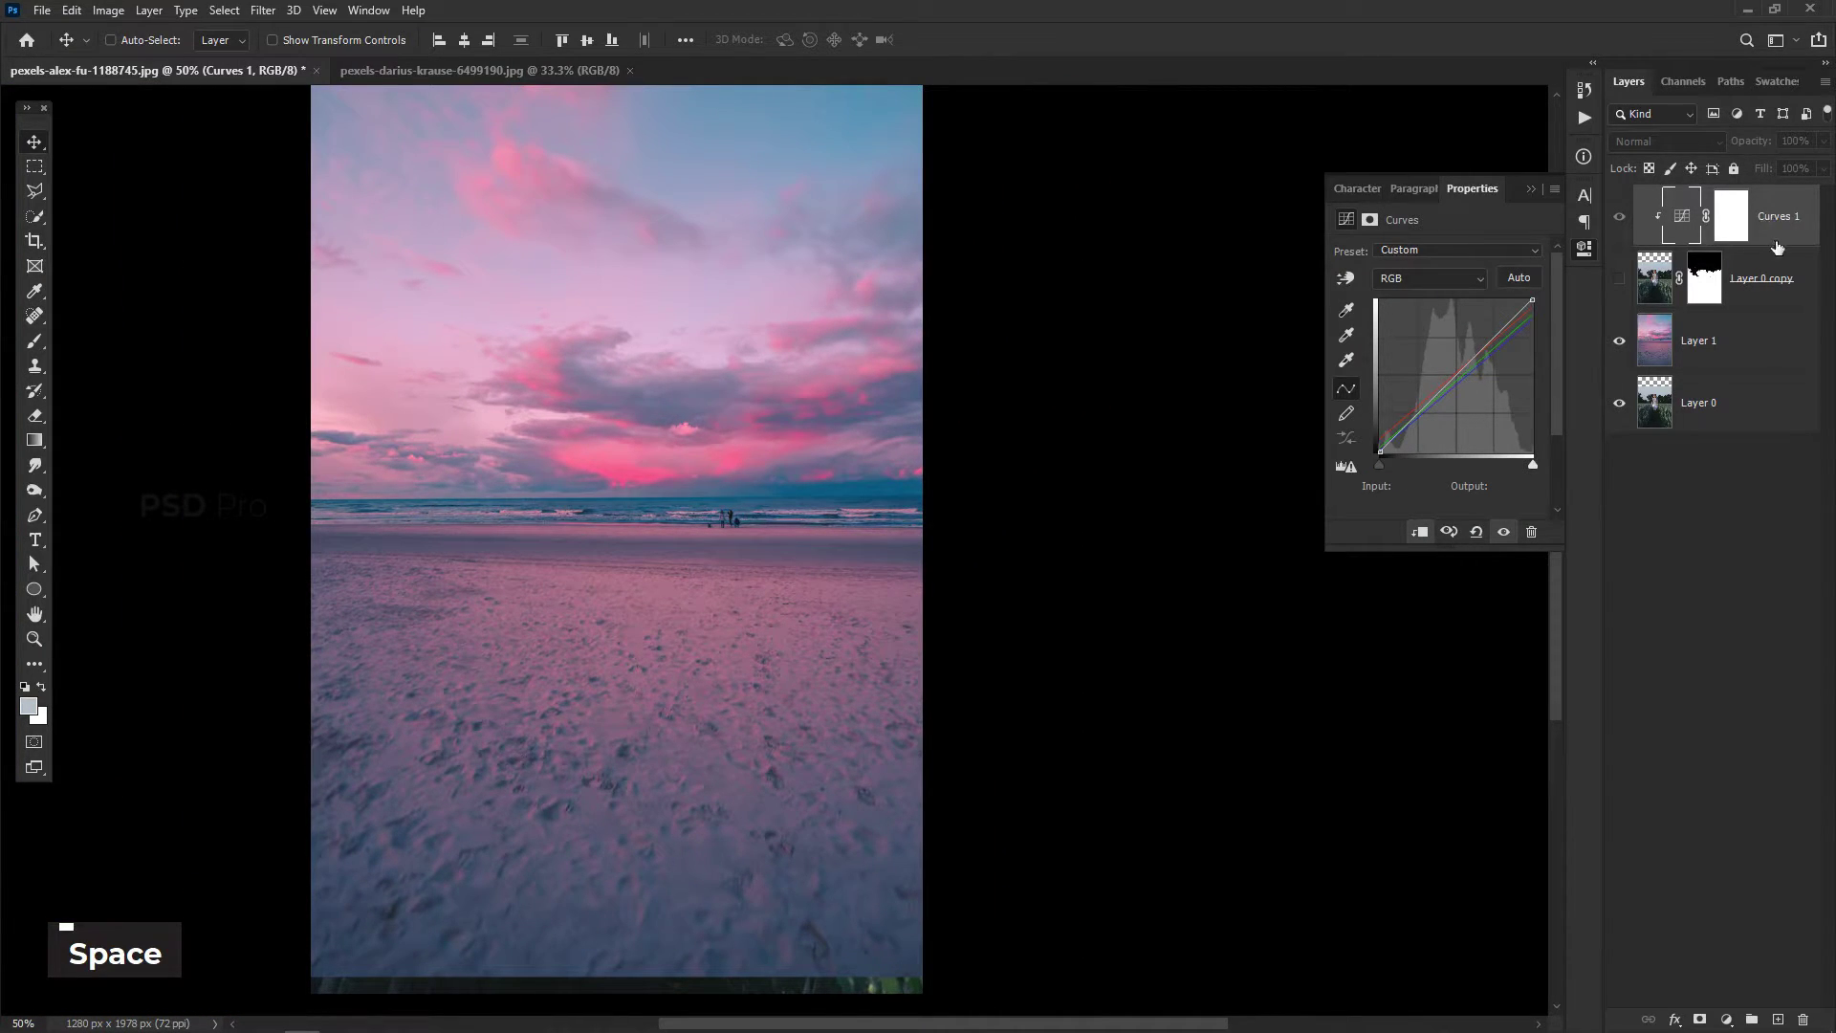
{"action": "left_click", "coordinate": [1619, 279]}
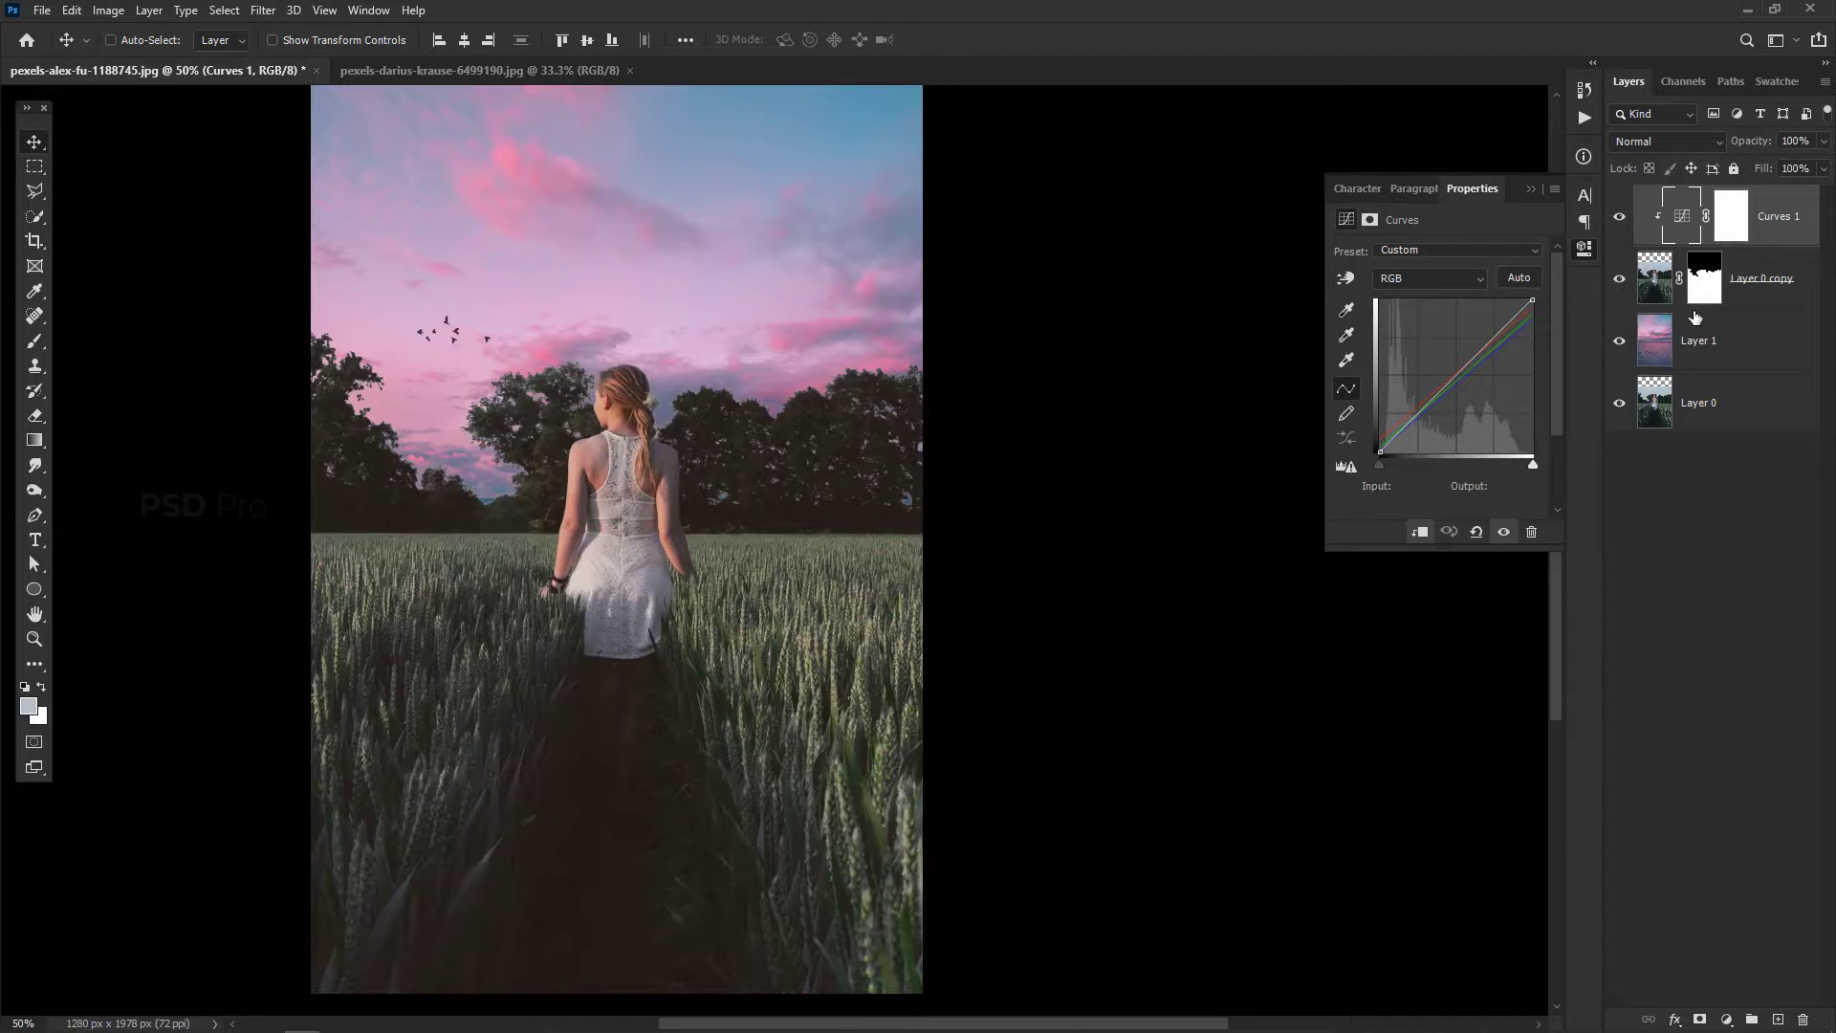
Compare the field's colors with and without the Curves 1 adjustment
{"action": "left_click", "coordinate": [1618, 219]}
{"action": "left_click", "coordinate": [1618, 219]}
{"action": "left_click", "coordinate": [1618, 219]}
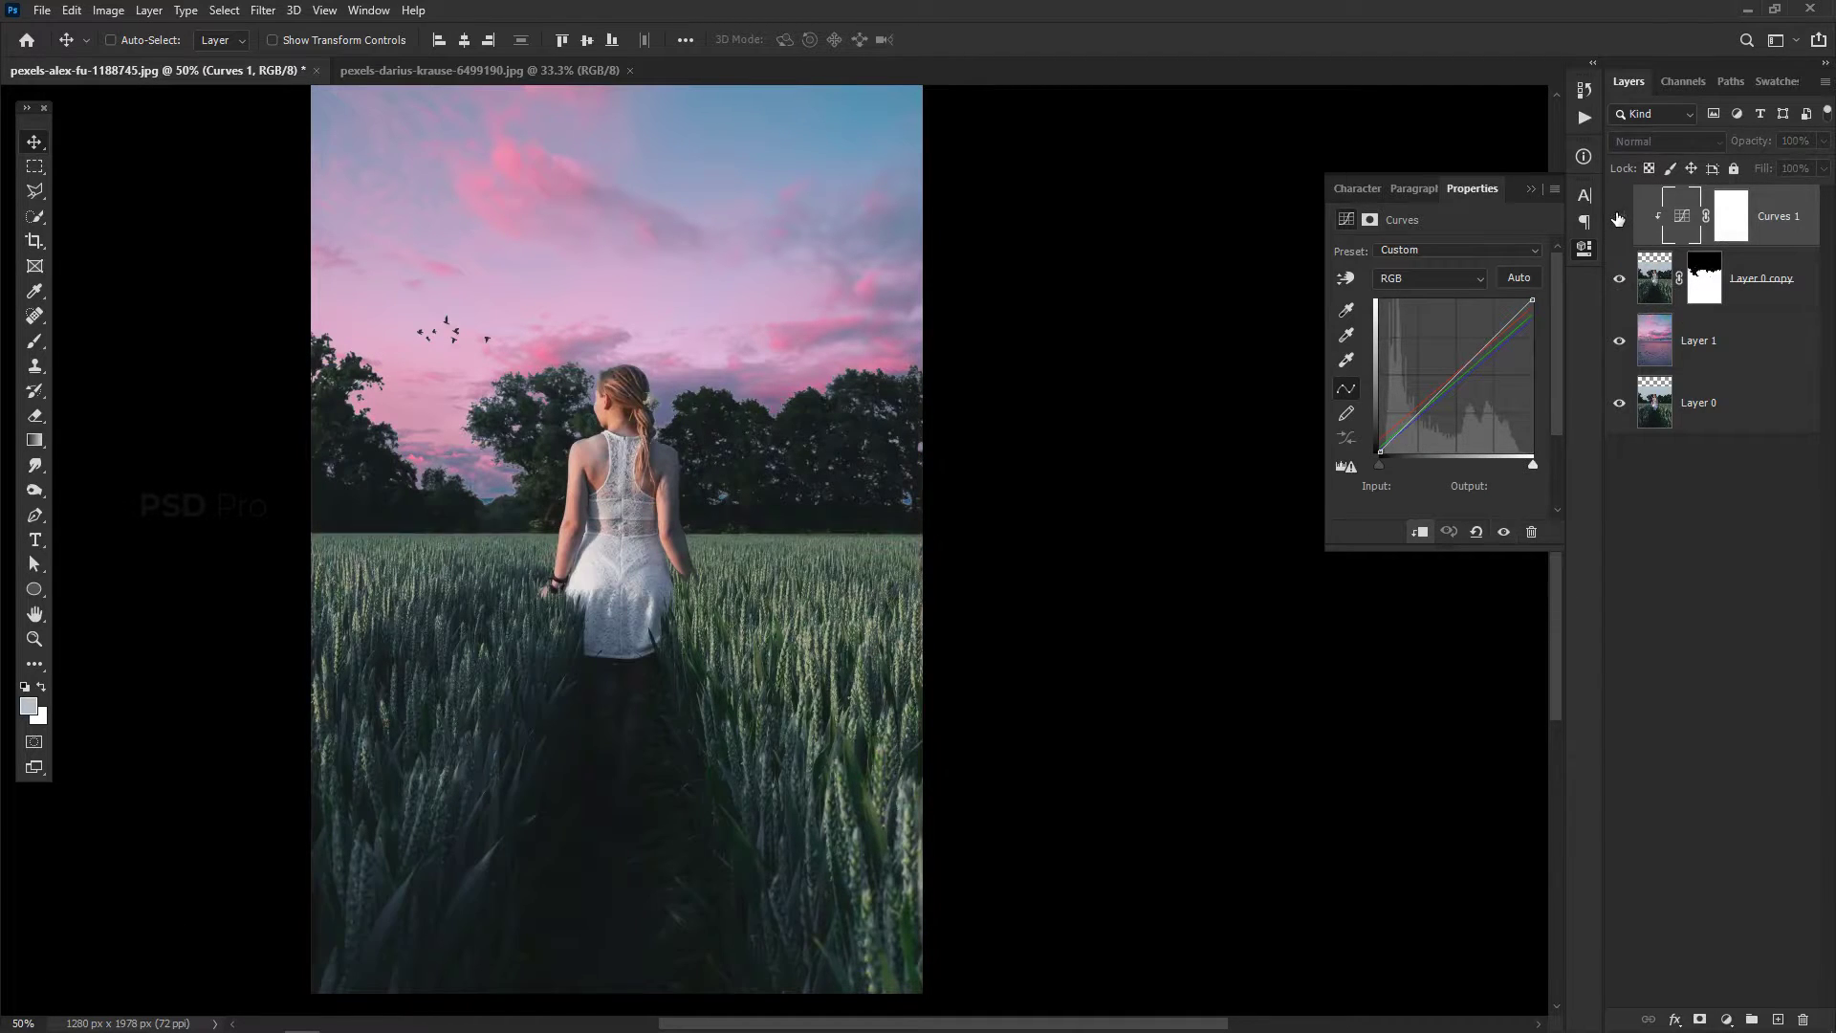
{"action": "left_click", "coordinate": [1617, 219]}
{"action": "double_click", "coordinate": [1618, 219]}
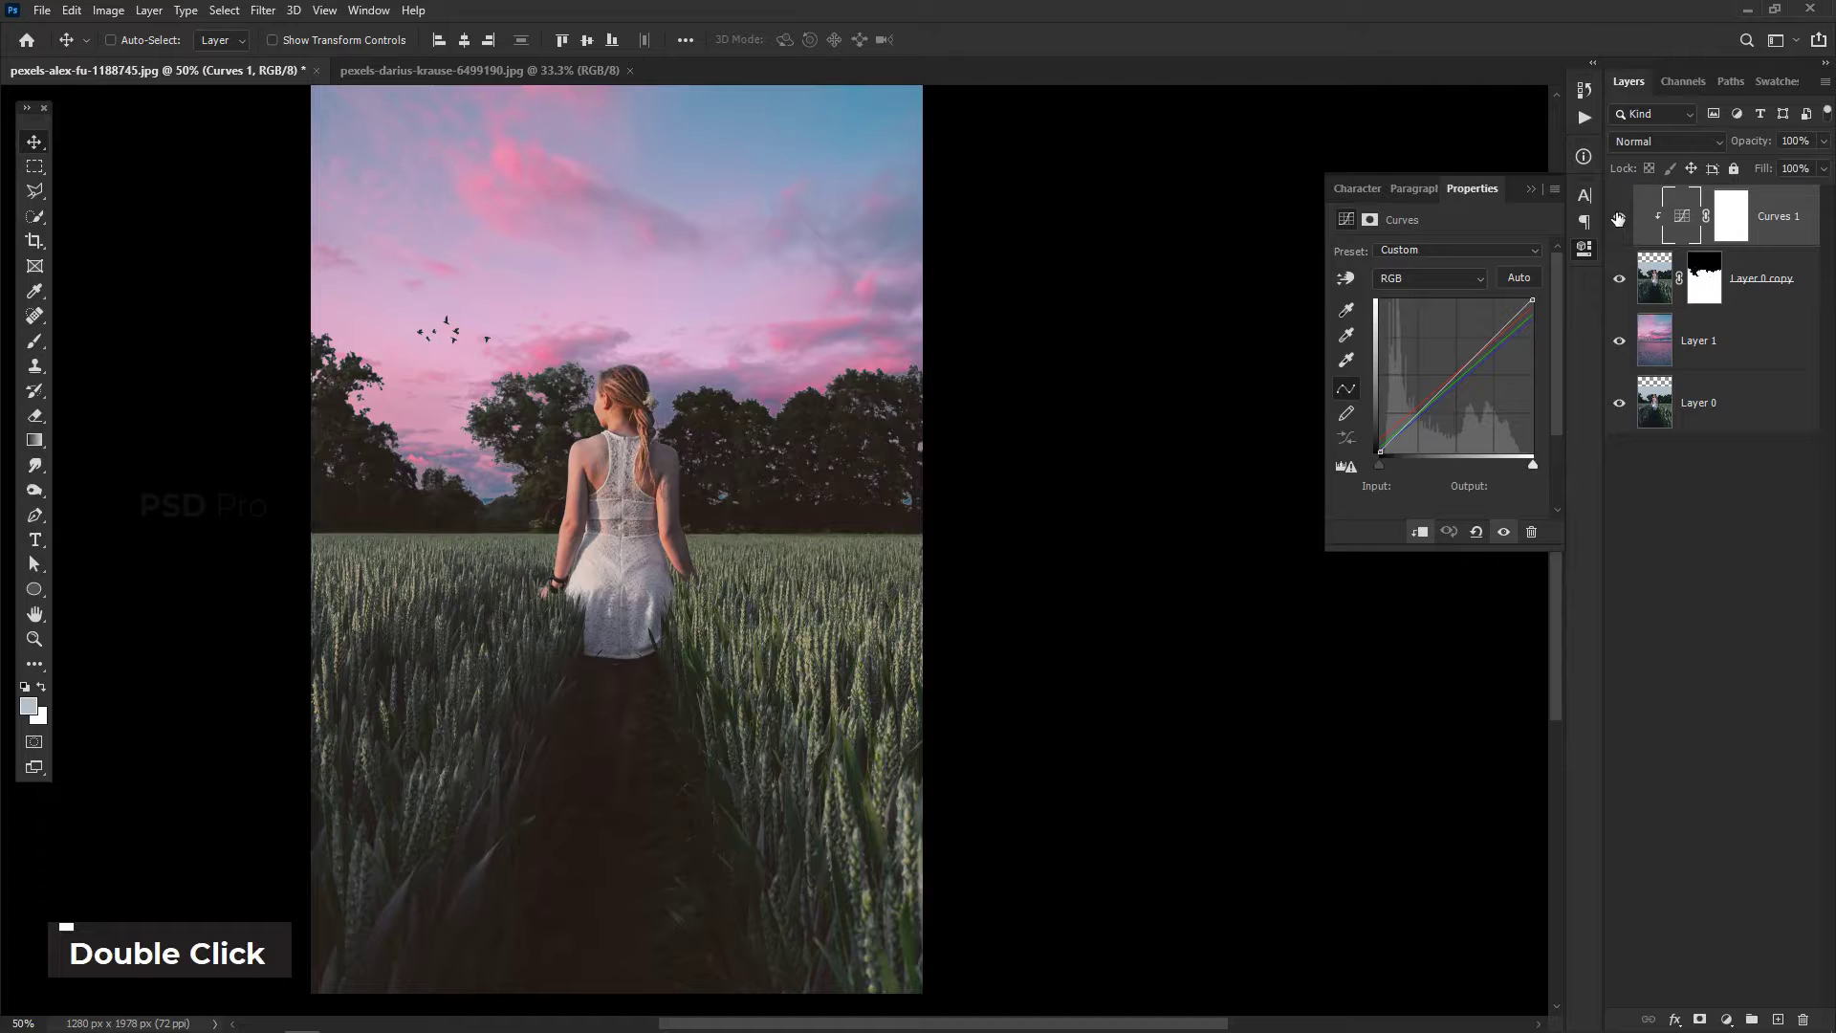
{"action": "key", "text": "ctrl+minus"}
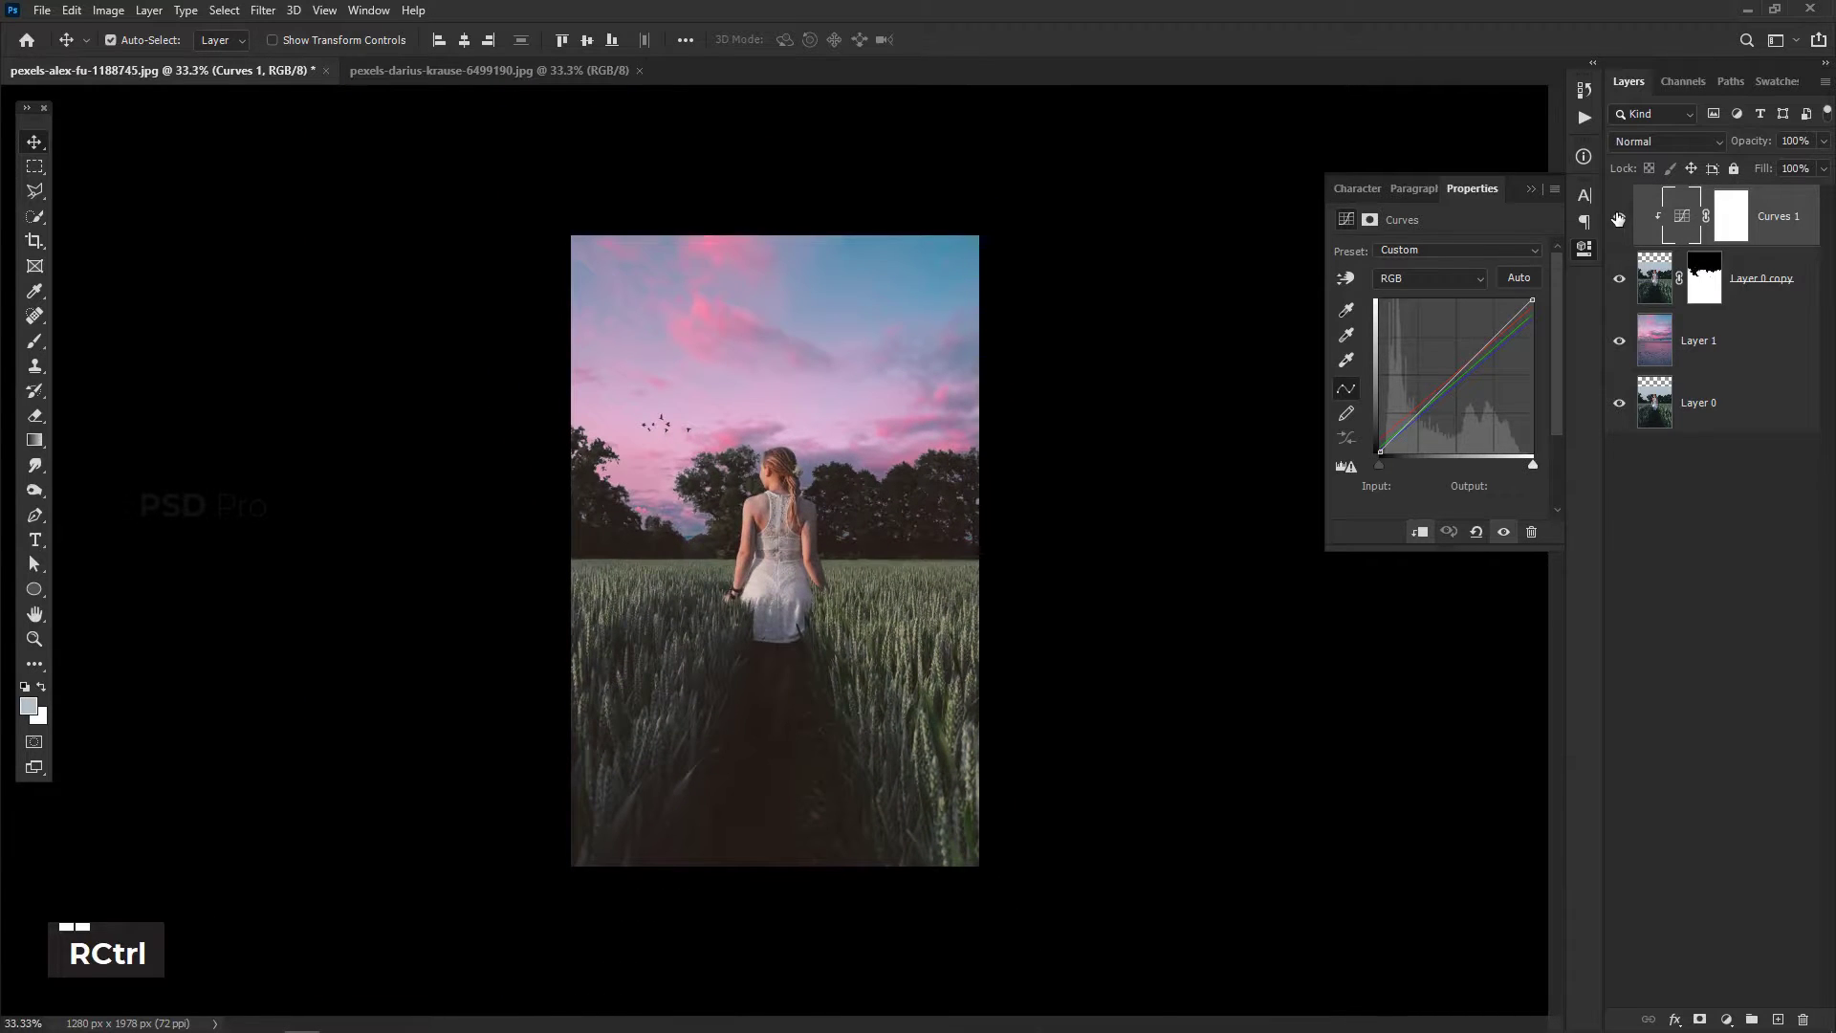
{"action": "key", "text": "ctrl+equal"}
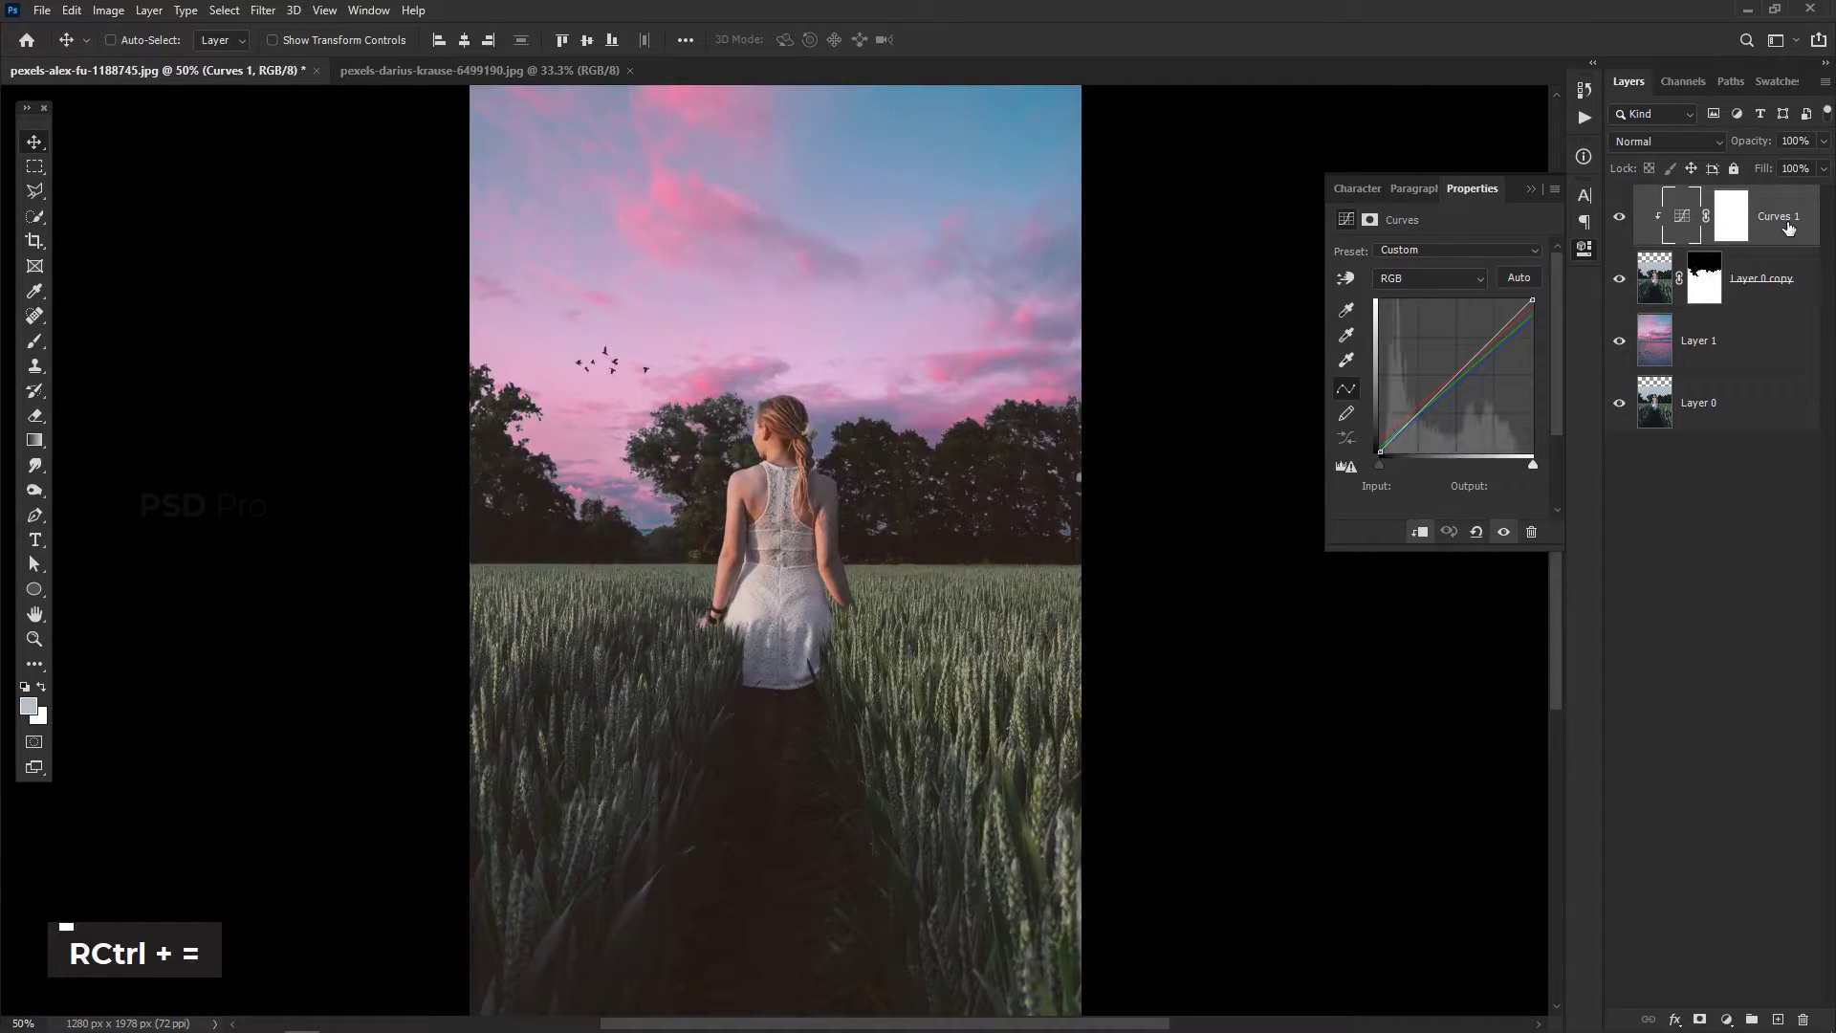
Add a Color Balance adjustment layer on top and set its Shadows to Cyan-Red -24, Magenta-Green -8 and Yellow-Blue +10
{"action": "left_click", "coordinate": [1725, 1019]}
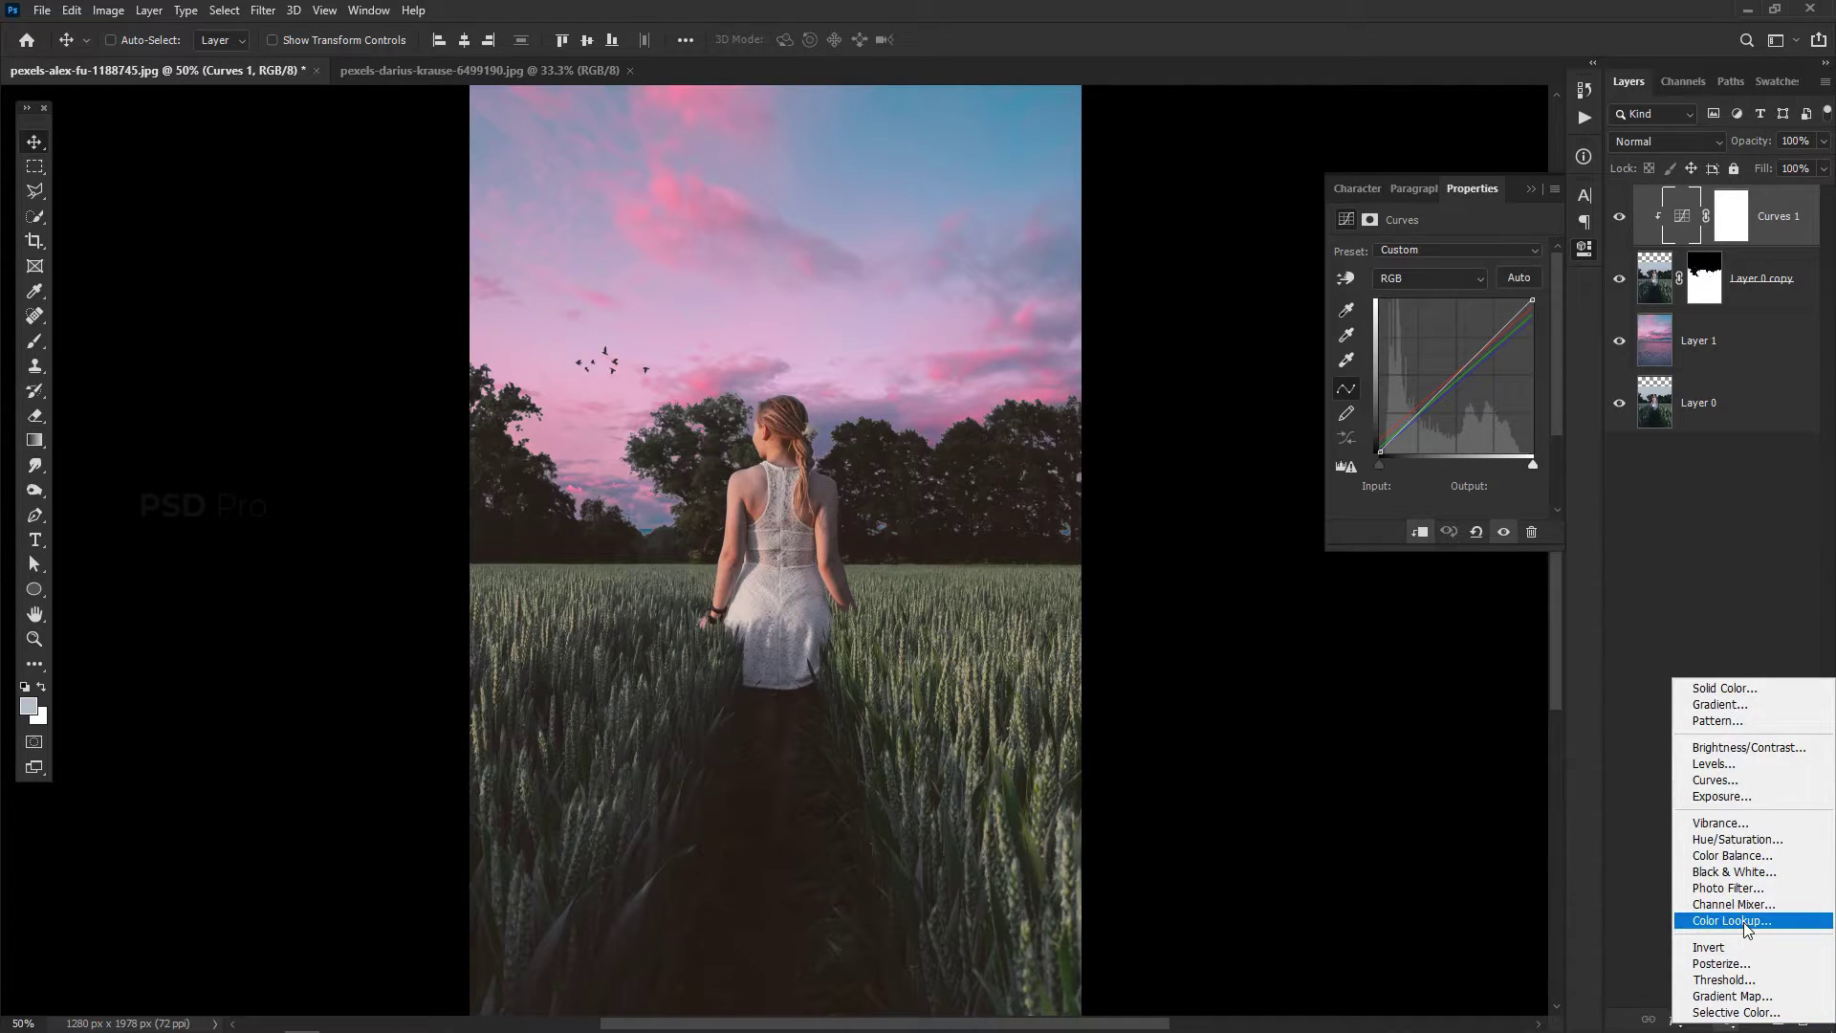
{"action": "left_click", "coordinate": [1745, 856]}
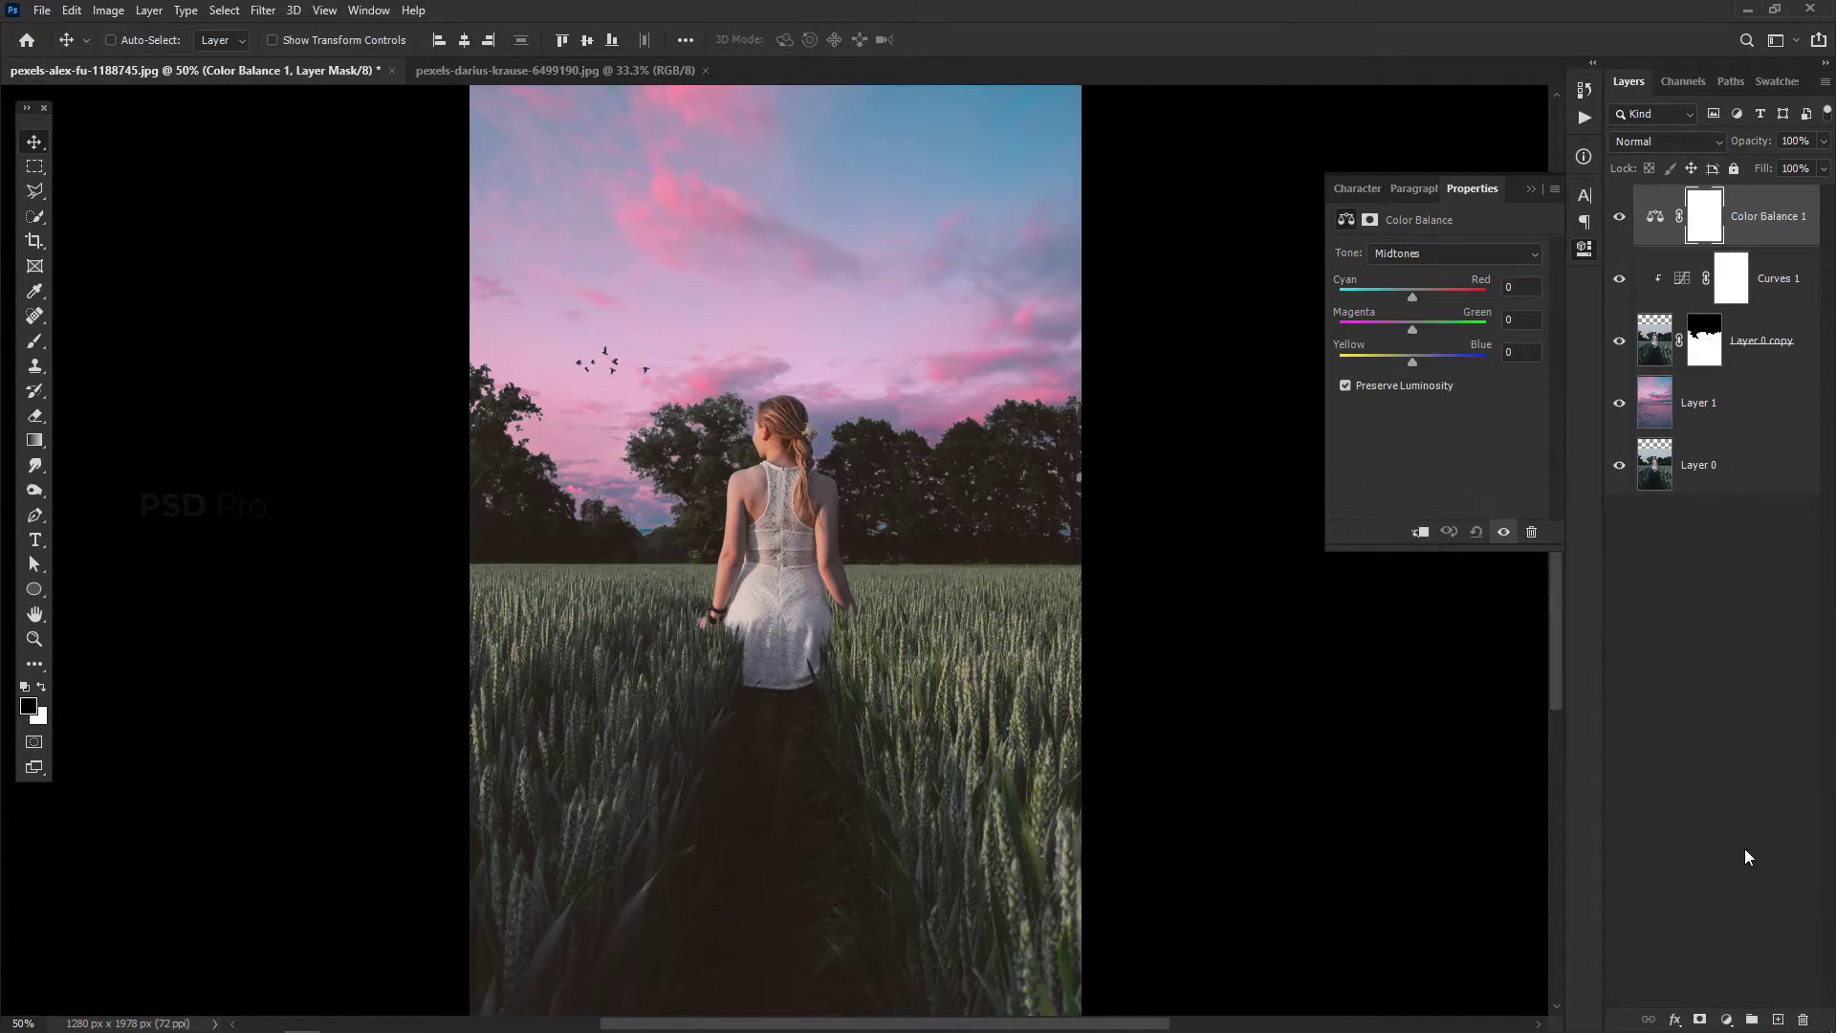
{"action": "double_click", "coordinate": [1654, 216]}
{"action": "left_click", "coordinate": [1525, 253]}
{"action": "left_click", "coordinate": [1432, 272]}
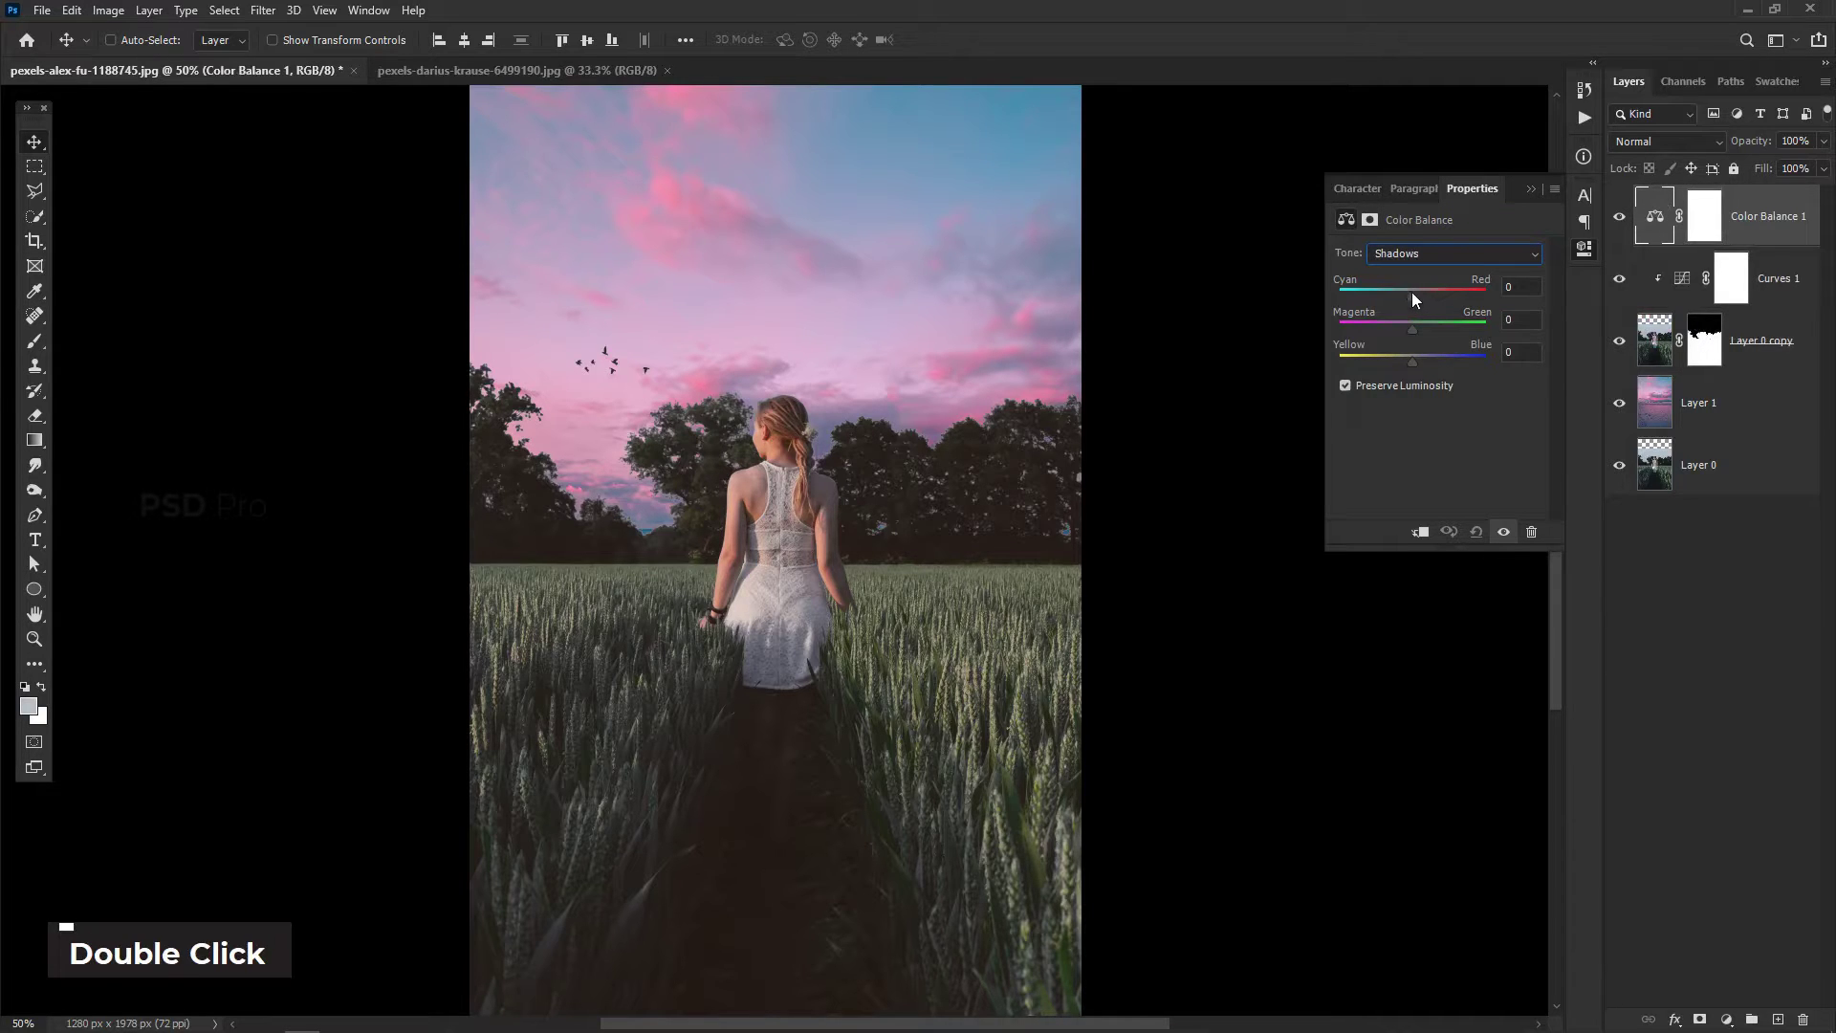
{"action": "left_click_drag", "start_coordinate": [1411, 292], "coordinate": [1423, 353]}
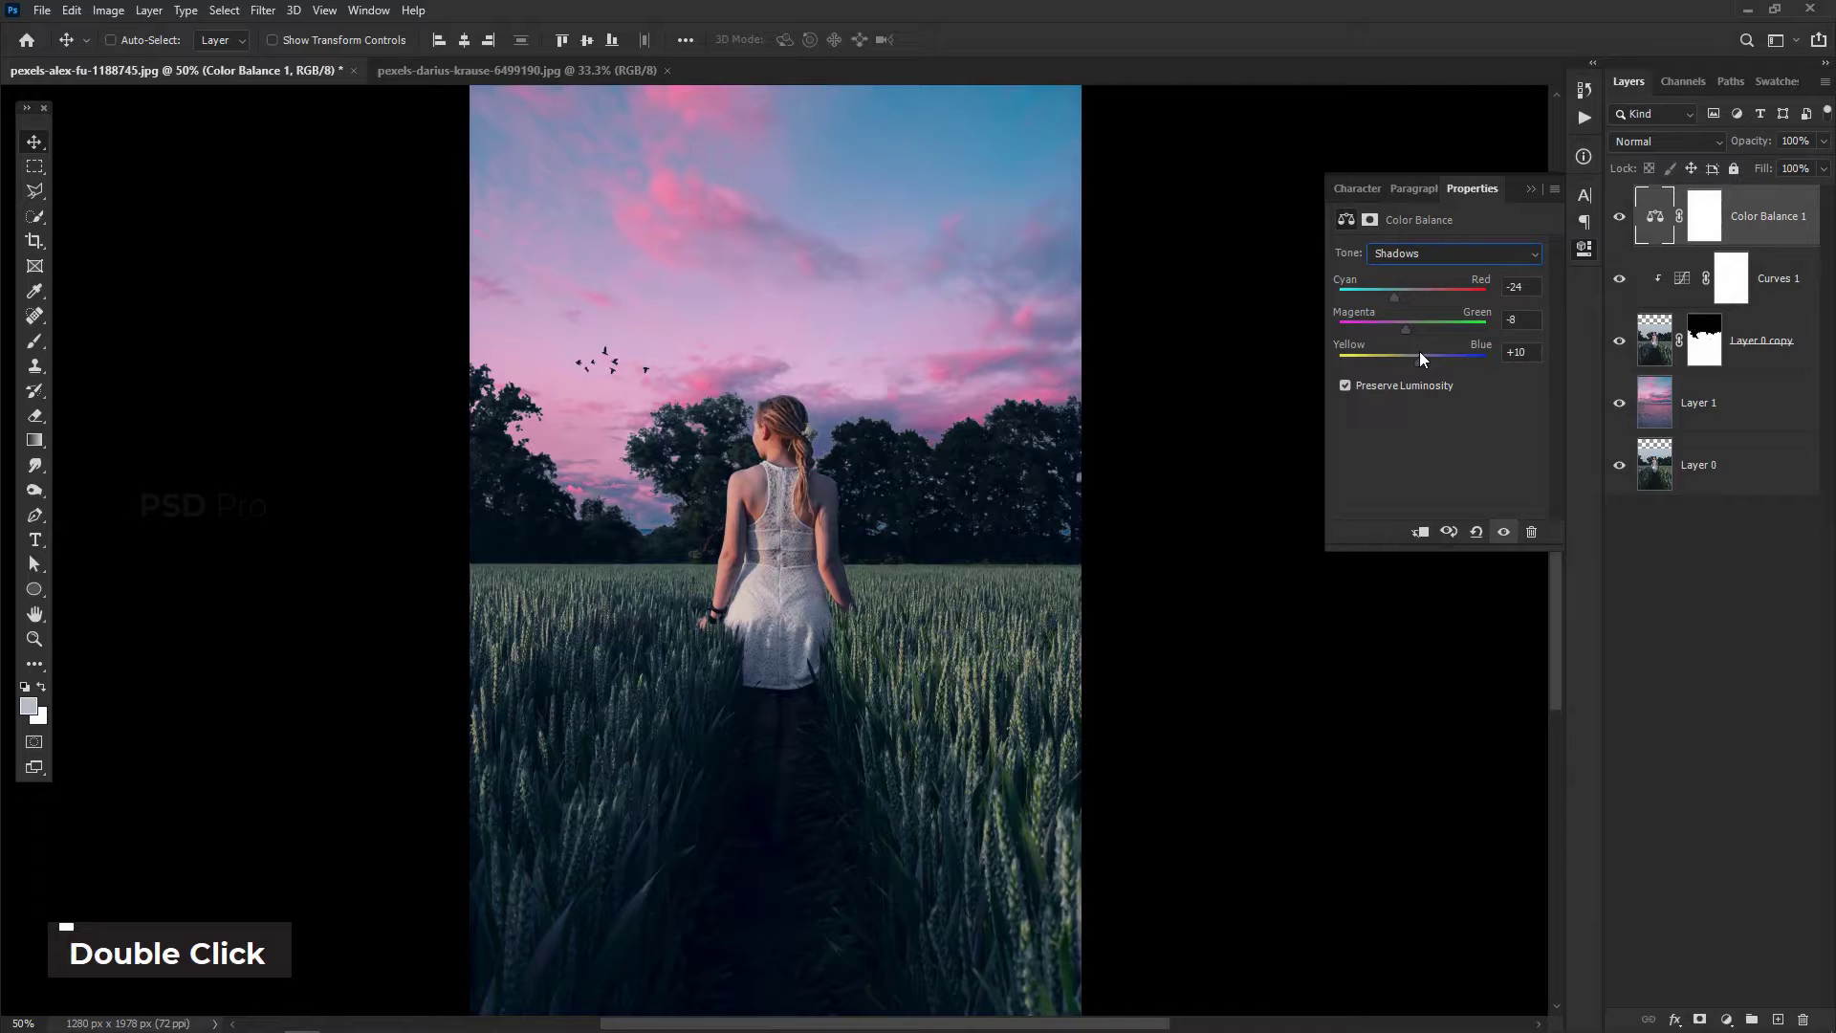
Adjust the Color Balance Midtones, shifting toward red with Magenta-Green at -2 and Yellow-Blue at -20
{"action": "left_click", "coordinate": [1438, 254]}
{"action": "left_click", "coordinate": [1444, 300]}
{"action": "left_click", "coordinate": [1443, 251]}
{"action": "left_click", "coordinate": [1439, 289]}
{"action": "mouse_move", "coordinate": [1413, 296]}
{"action": "left_mouse_down"}
{"action": "mouse_move", "coordinate": [1394, 302]}
{"action": "mouse_move", "coordinate": [1425, 296]}
{"action": "left_mouse_up"}
{"action": "left_click_drag", "start_coordinate": [1411, 328], "coordinate": [1393, 331]}
{"action": "left_click_drag", "start_coordinate": [1414, 326], "coordinate": [1398, 325]}
Set the Color Balance Highlights to Cyan-Red -18 and Magenta-Green 0, shift them toward blue, and check the adjustment's before and after
{"action": "left_click", "coordinate": [1432, 251]}
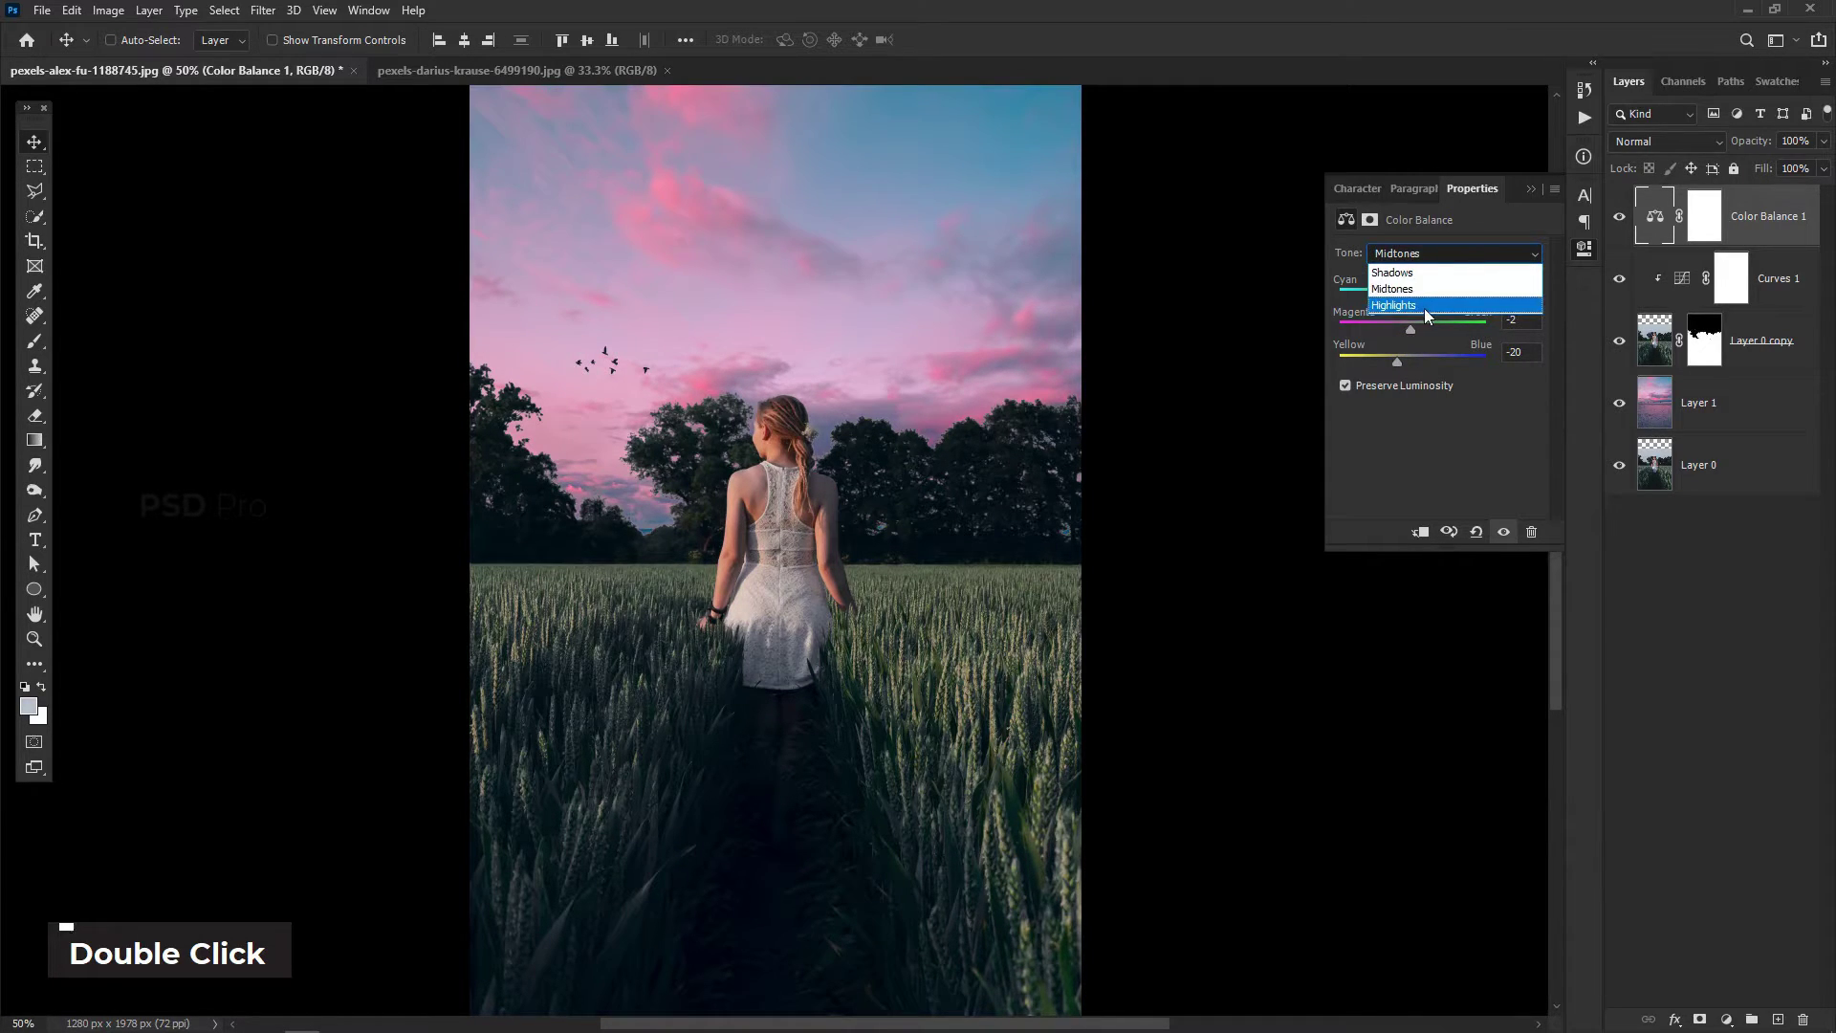
{"action": "left_click", "coordinate": [1424, 308]}
{"action": "mouse_move", "coordinate": [1412, 295]}
{"action": "left_mouse_down"}
{"action": "mouse_move", "coordinate": [1436, 294]}
{"action": "mouse_move", "coordinate": [1400, 298]}
{"action": "left_mouse_up"}
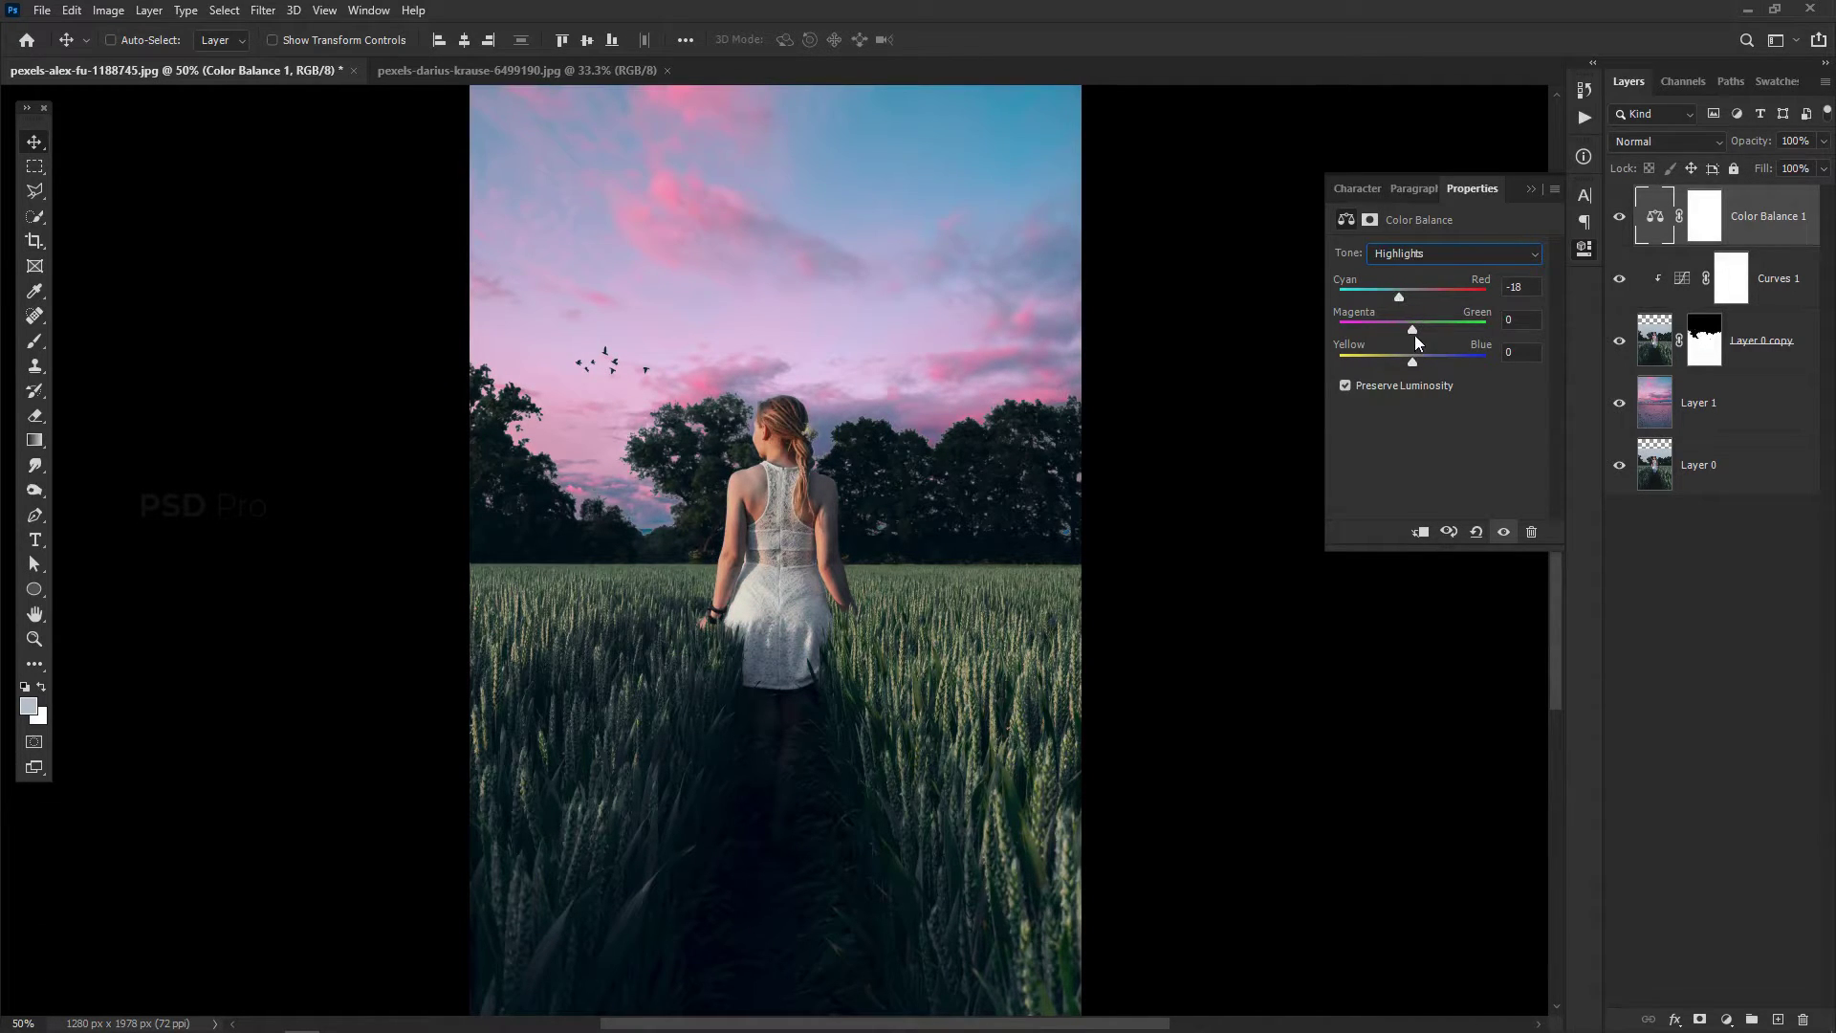
{"action": "left_click_drag", "start_coordinate": [1407, 326], "coordinate": [1405, 331]}
{"action": "type", "text": "0"}
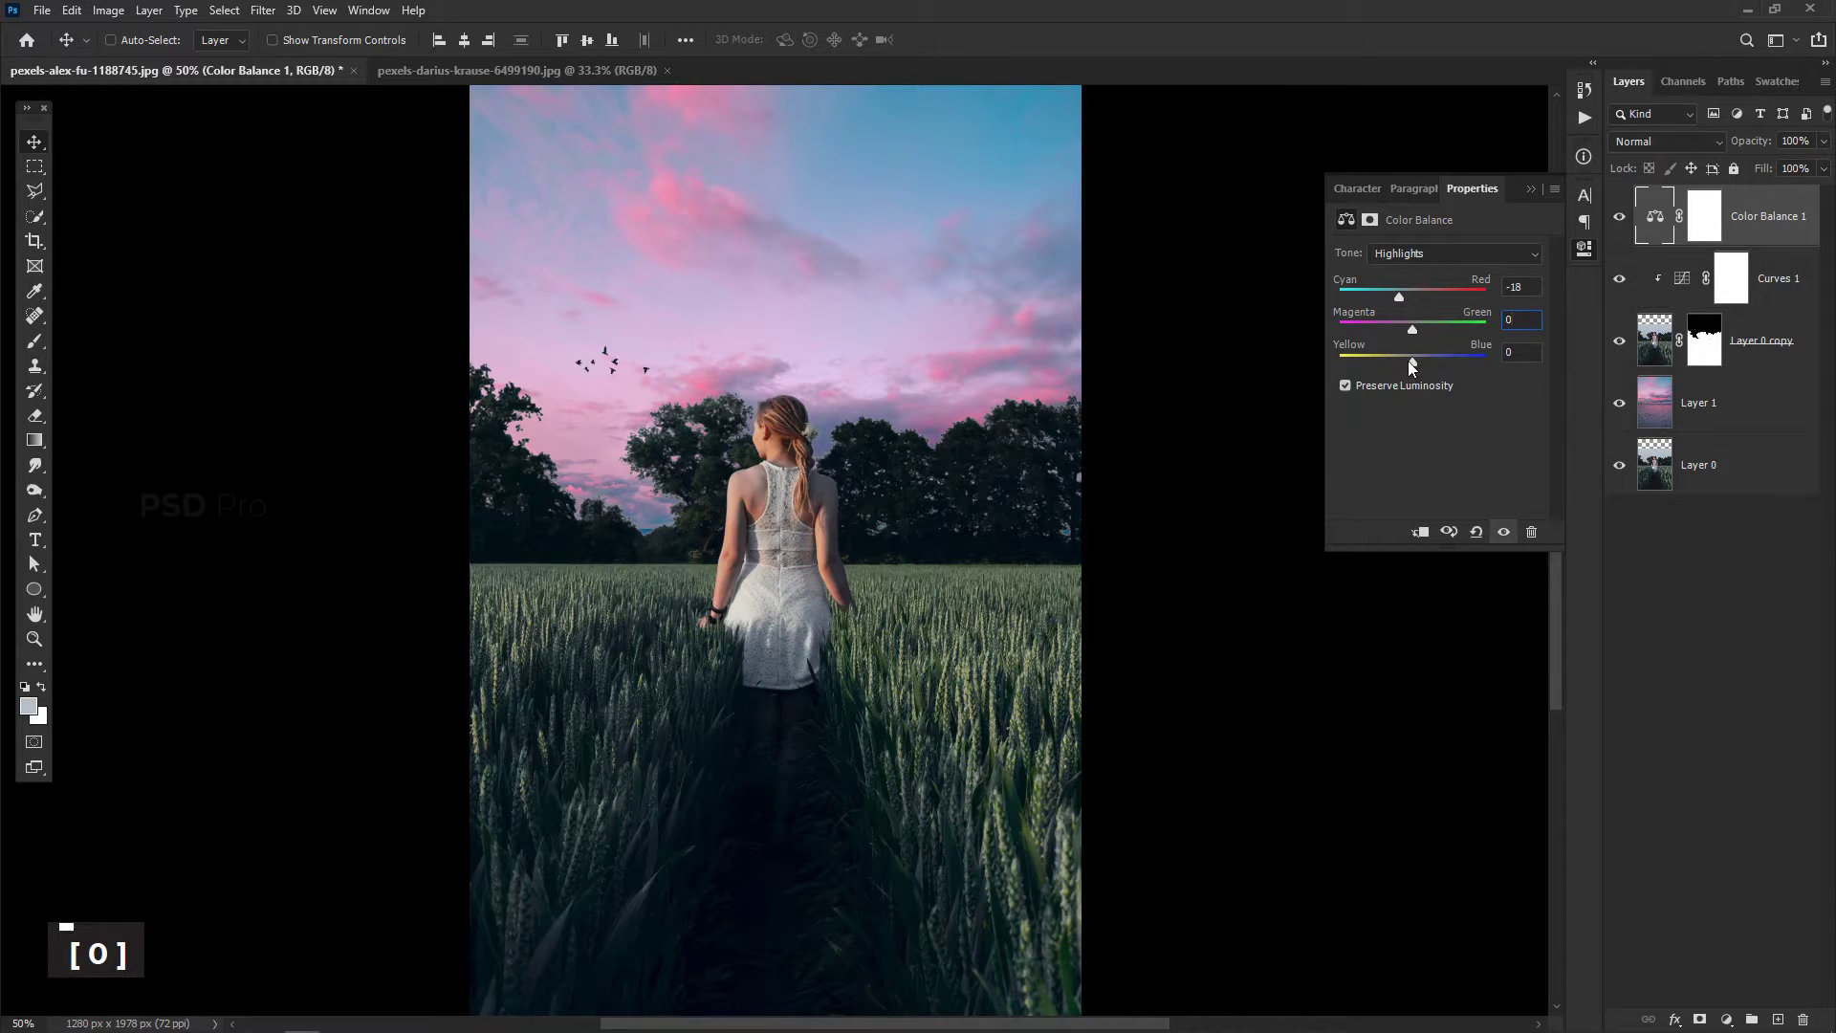
{"action": "mouse_move", "coordinate": [1411, 363]}
{"action": "left_mouse_down"}
{"action": "mouse_move", "coordinate": [1386, 357]}
{"action": "mouse_move", "coordinate": [1433, 360]}
{"action": "left_mouse_up"}
{"action": "left_click", "coordinate": [1531, 193]}
{"action": "double_click", "coordinate": [1619, 220]}
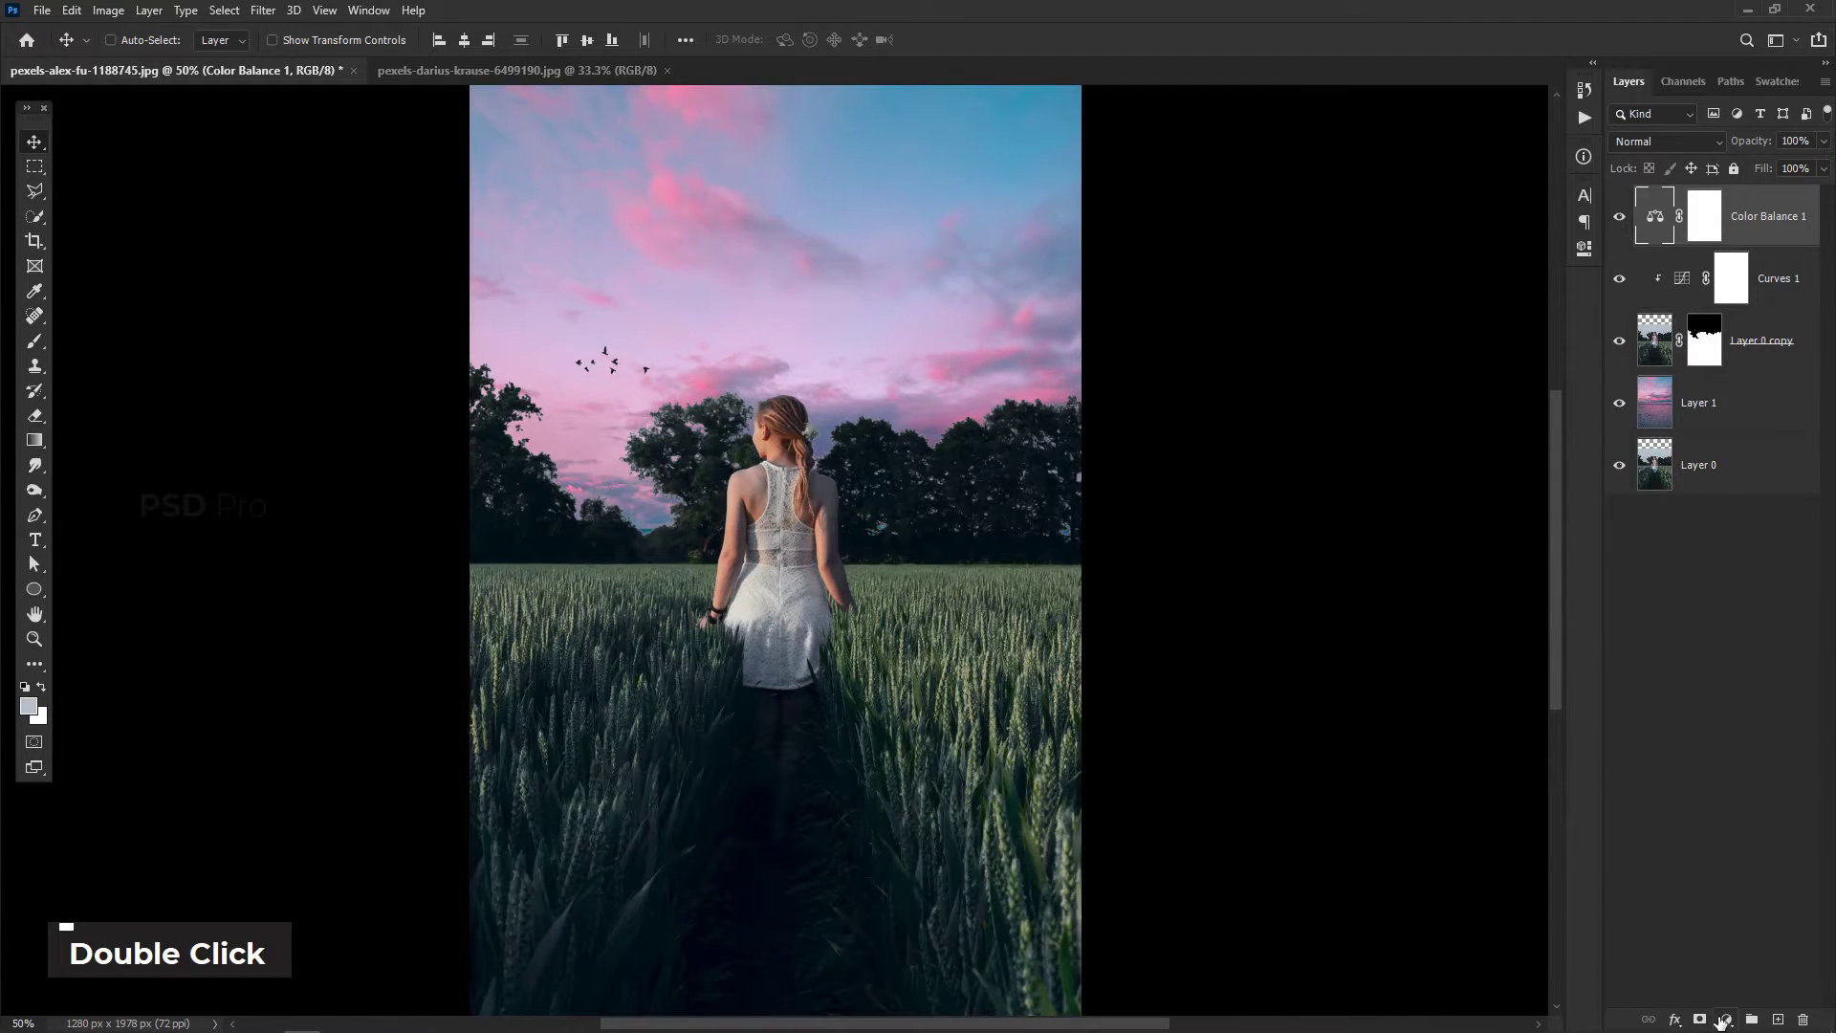
Add a Color Lookup adjustment layer above Color Balance 1 and load the DropBlues.3DL LUT
{"action": "left_click", "coordinate": [1725, 1019]}
{"action": "left_click", "coordinate": [1752, 909]}
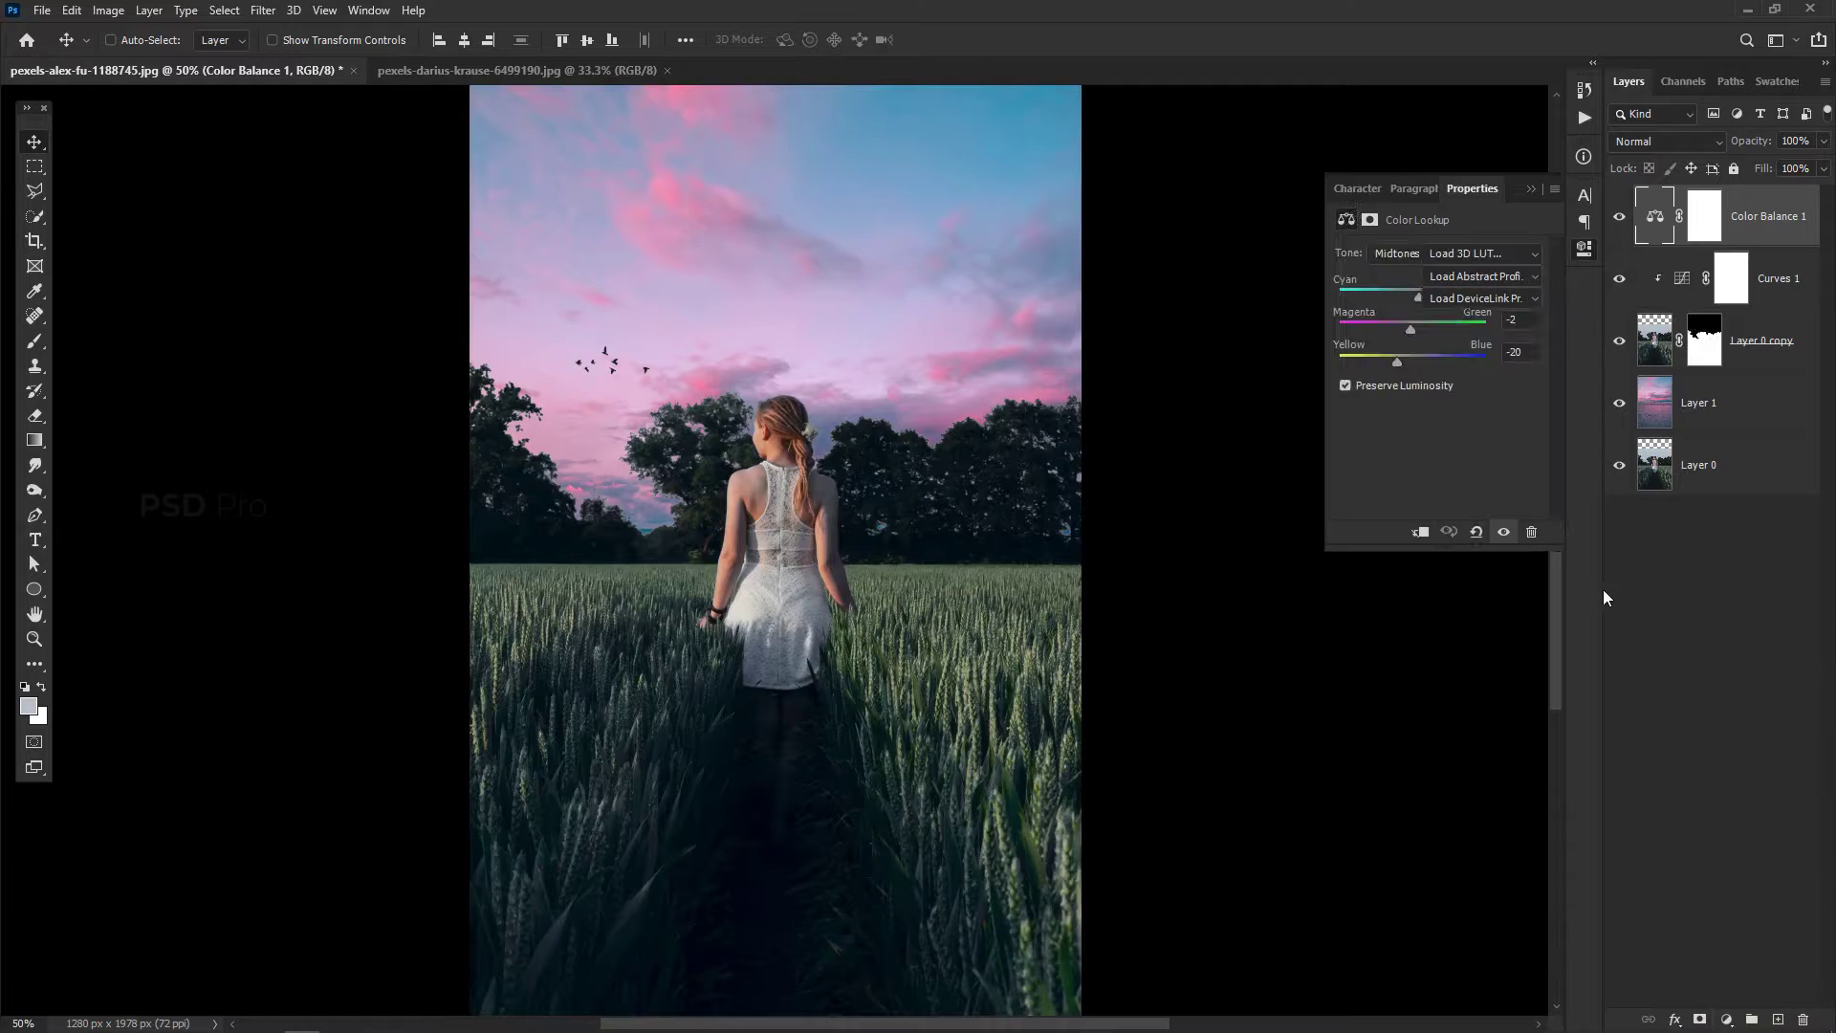
{"action": "left_click", "coordinate": [1467, 252]}
{"action": "left_click", "coordinate": [1477, 441]}
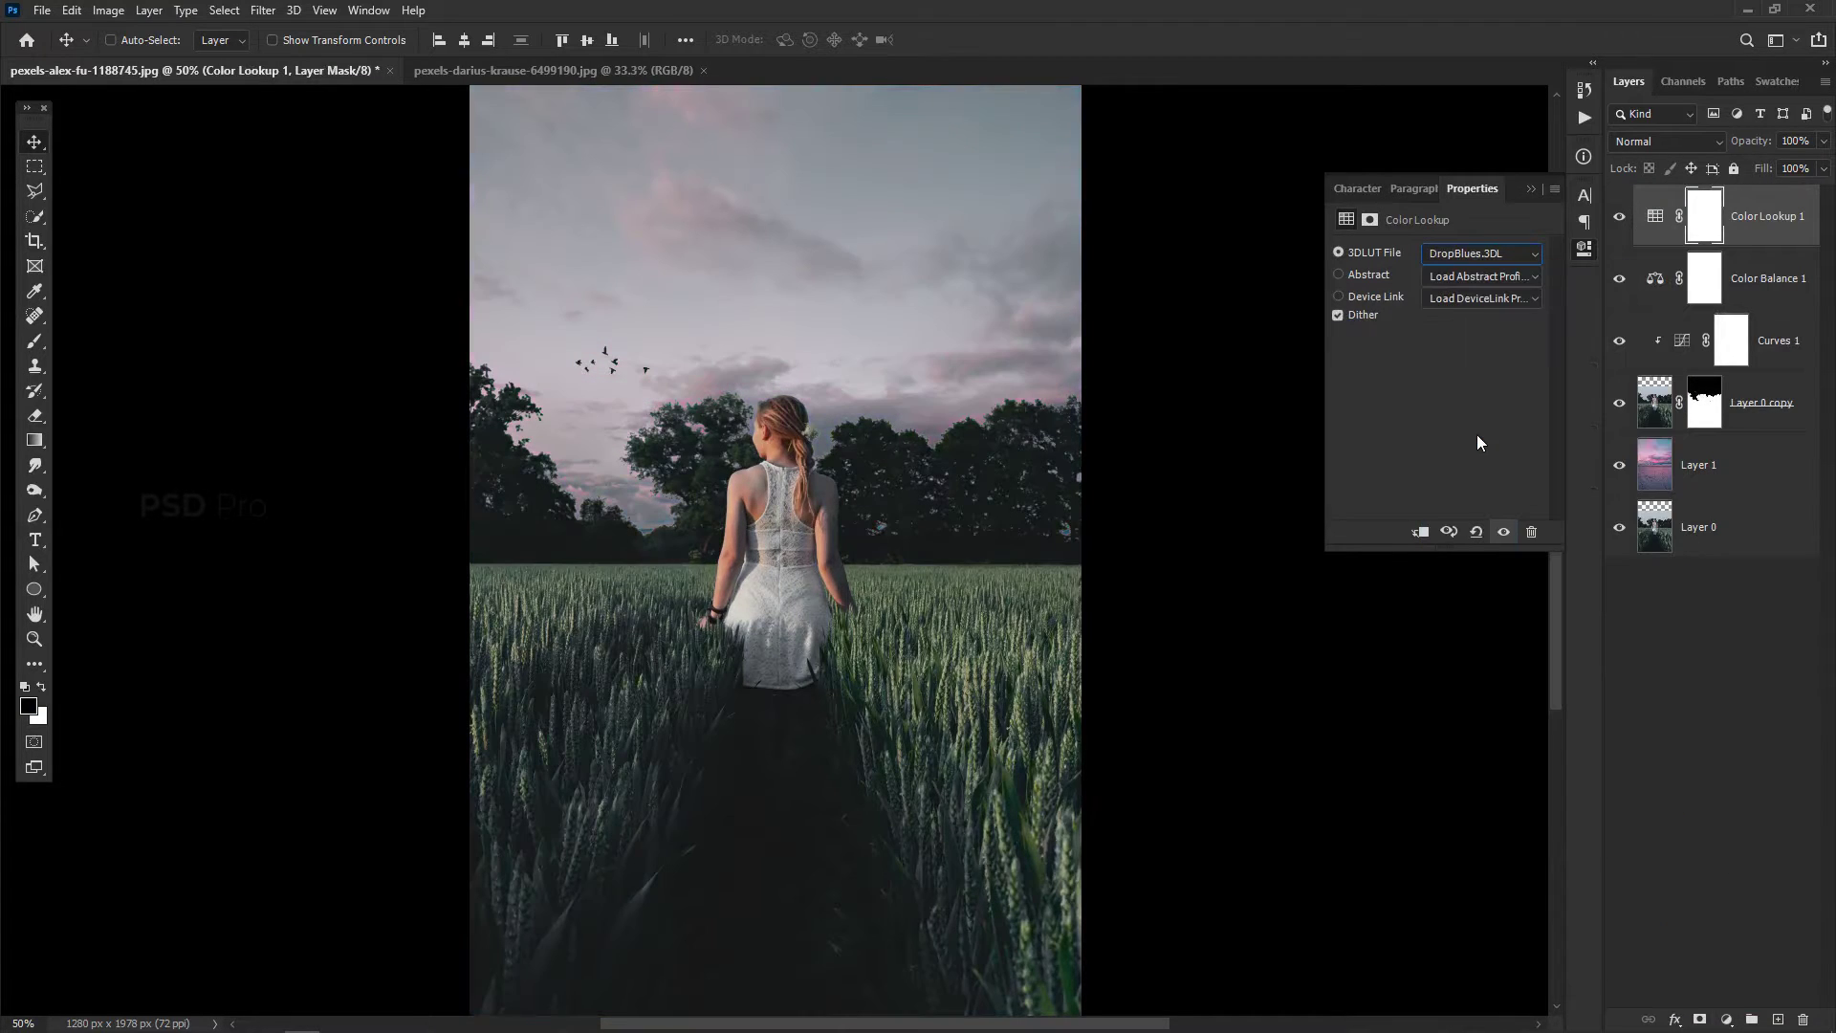
Try alternative 3D LUTs on the Color Lookup layer, including Candlelight.CUBE, Bleach Bypass.look and 2Strip.look
{"action": "key", "text": "Up"}
{"action": "key", "text": "Up"}
{"action": "key", "text": "Up"}
{"action": "key", "text": "Up"}
{"action": "key", "text": "Up"}
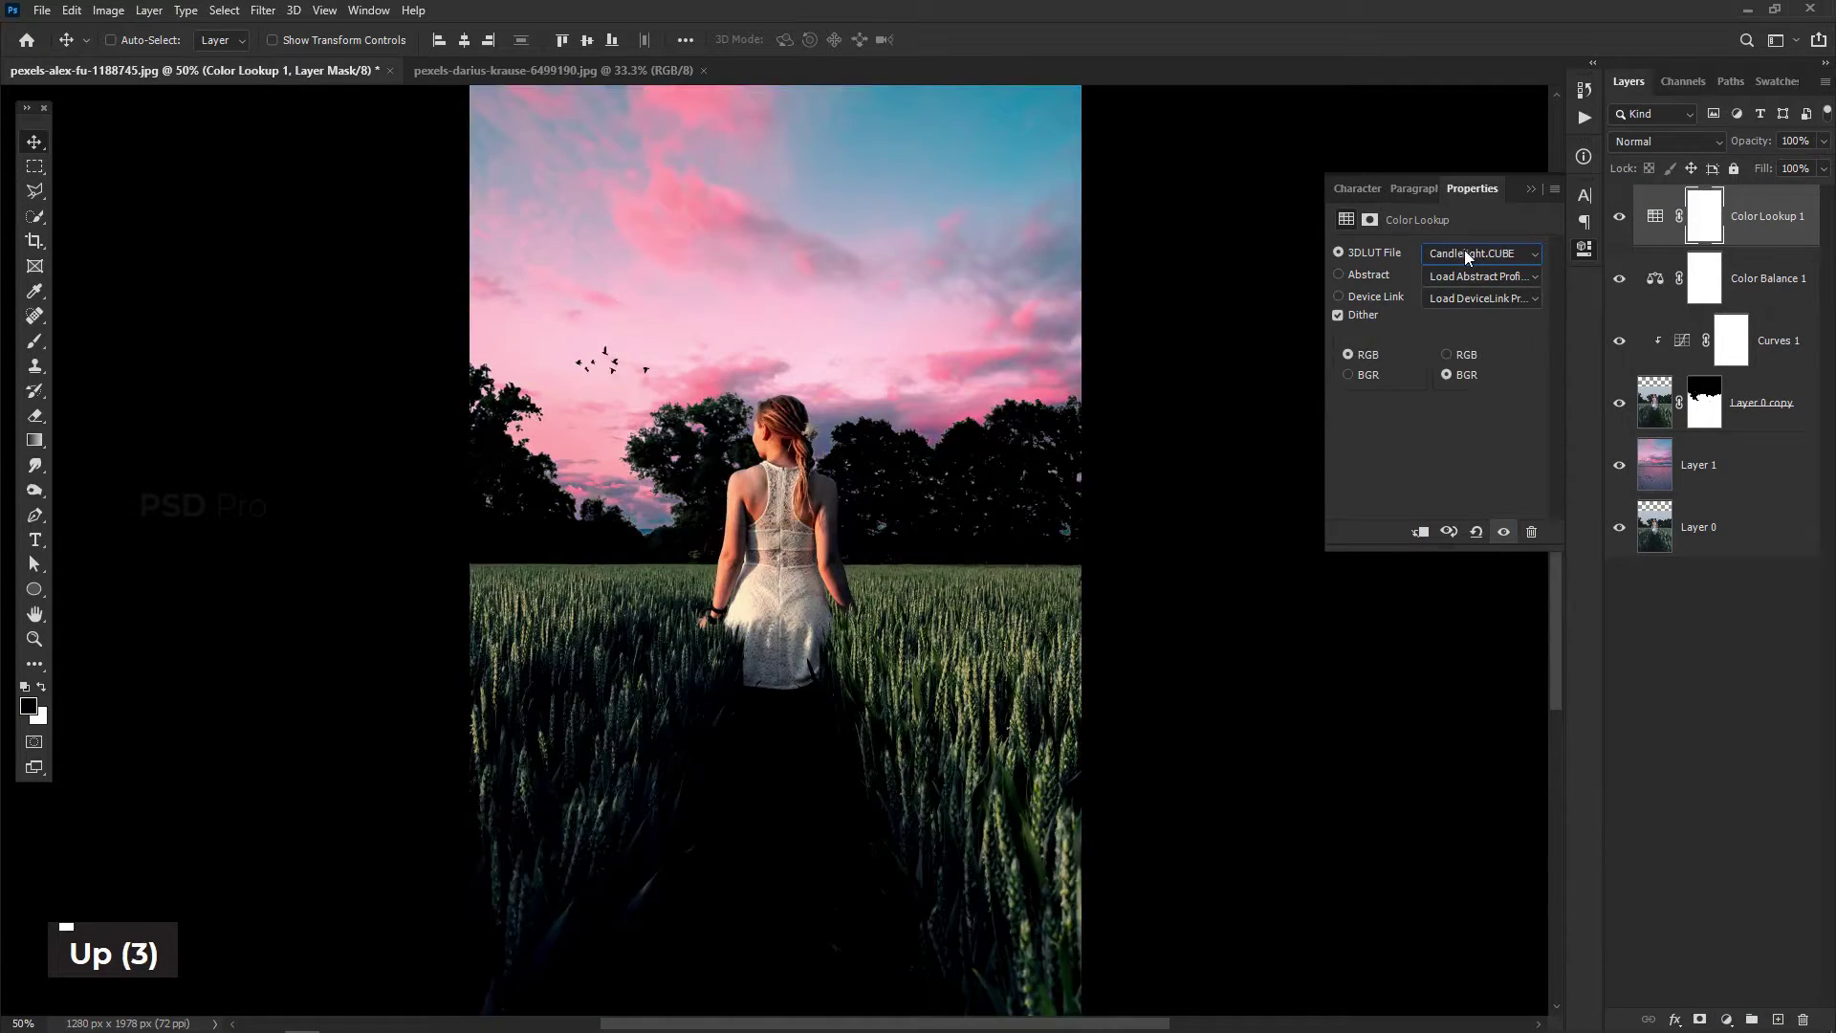
{"action": "key", "text": "Up"}
{"action": "key", "text": "Down"}
{"action": "key", "text": "Down"}
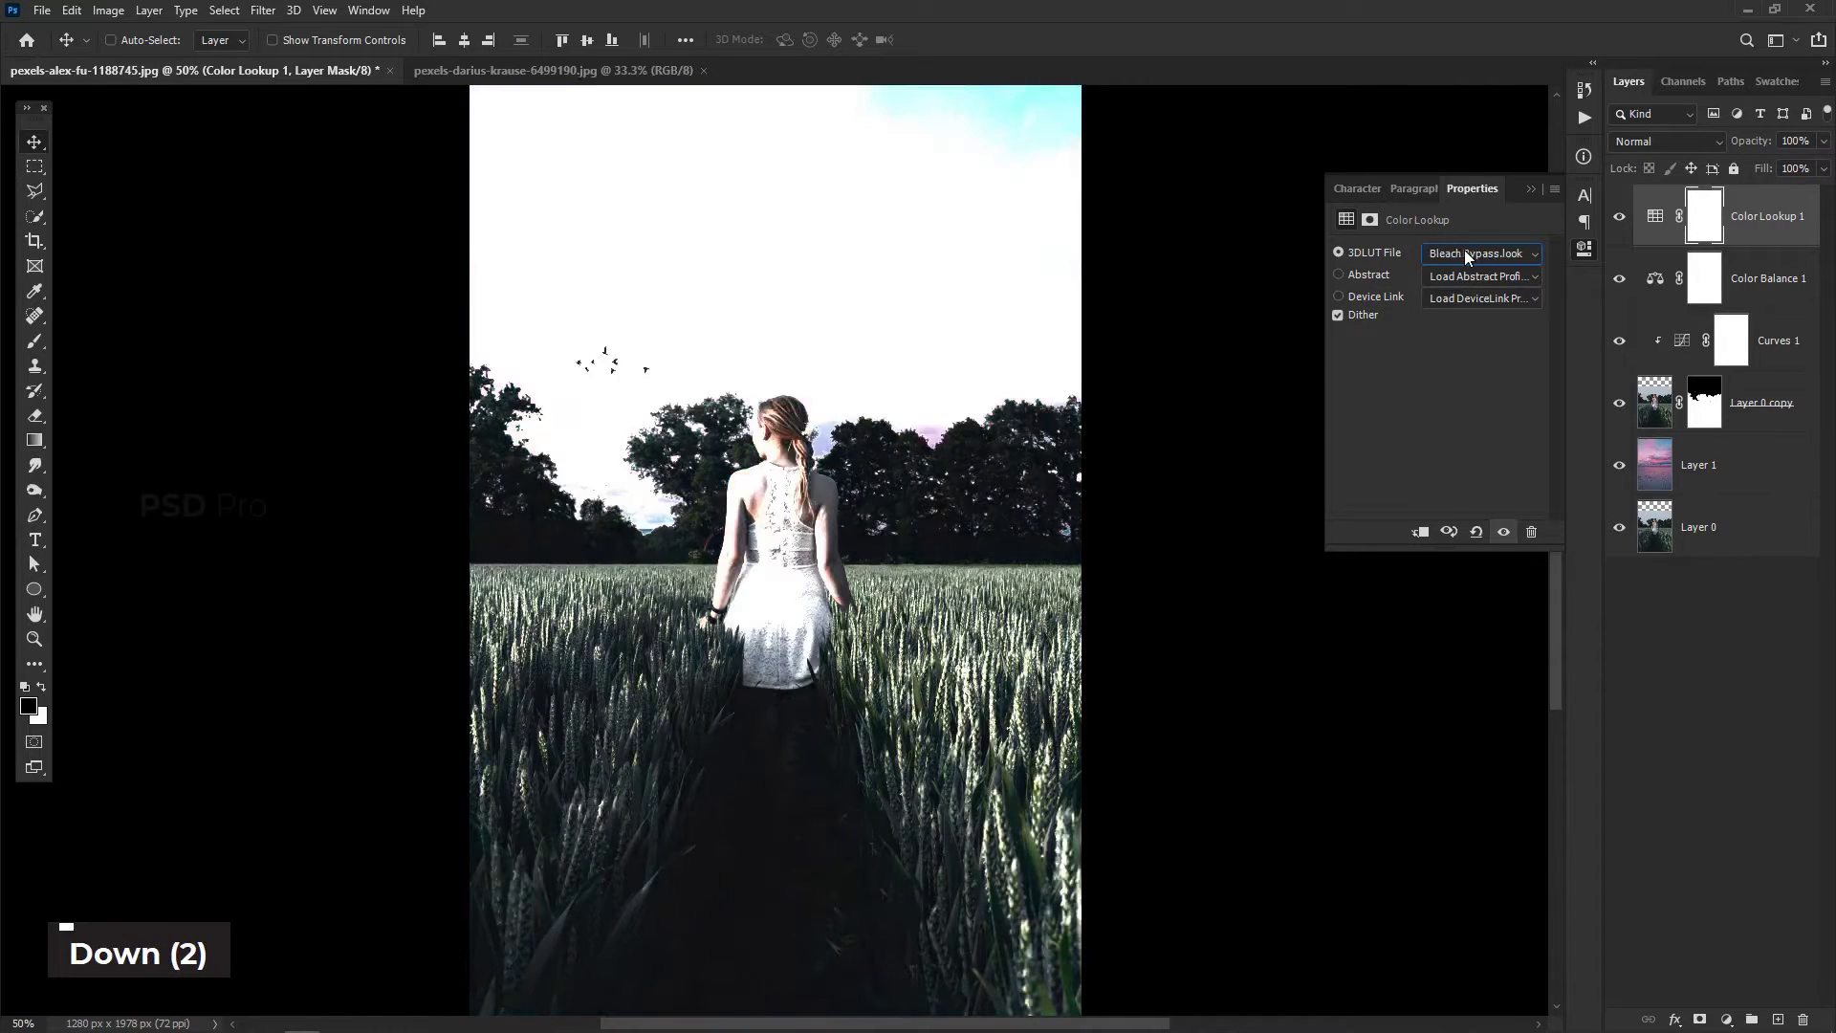
{"action": "key", "text": "Up"}
{"action": "key", "text": "Up"}
{"action": "key", "text": "Up"}
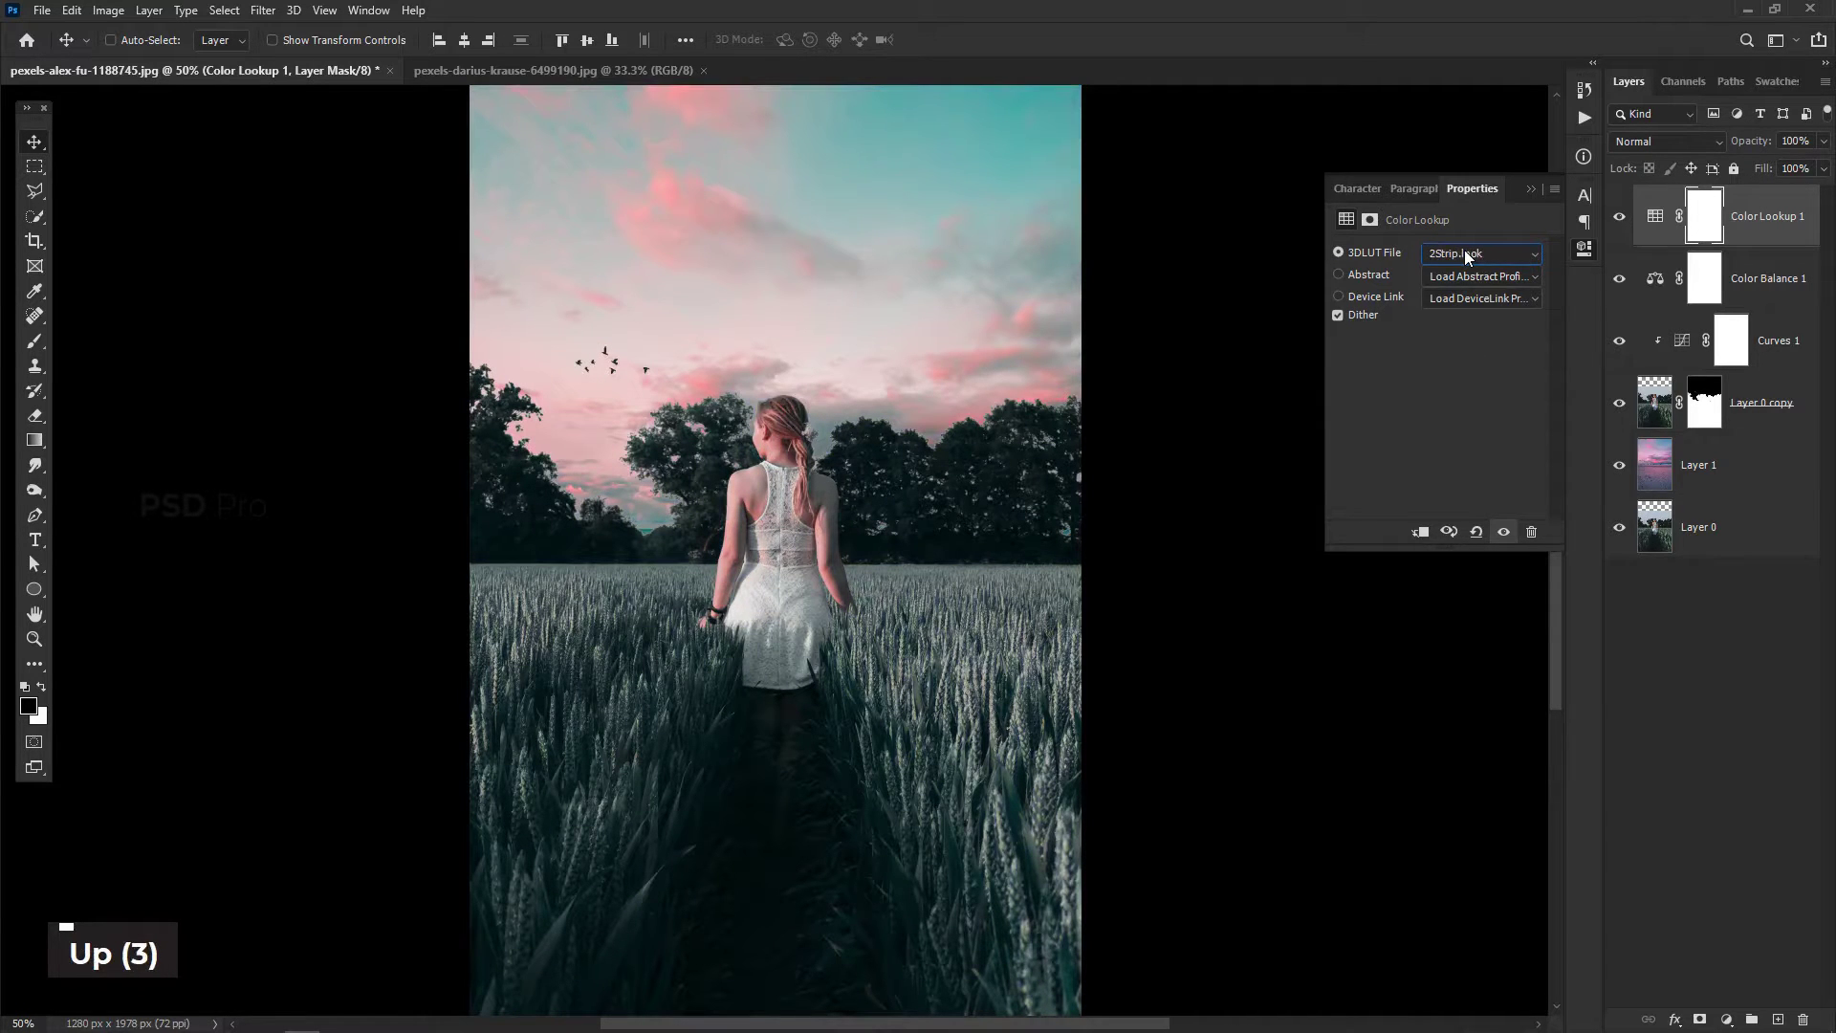
Go through the remaining LUTs past EdgyAmber.3DL and set the Color Lookup layer to FallColors.look
{"action": "double_click", "coordinate": [1465, 252]}
{"action": "key", "text": "Down"}
{"action": "key", "text": "Down"}
{"action": "key", "text": "Down"}
{"action": "key", "text": "Down"}
{"action": "key", "text": "Down"}
{"action": "key", "text": "Down"}
{"action": "key", "text": "Down"}
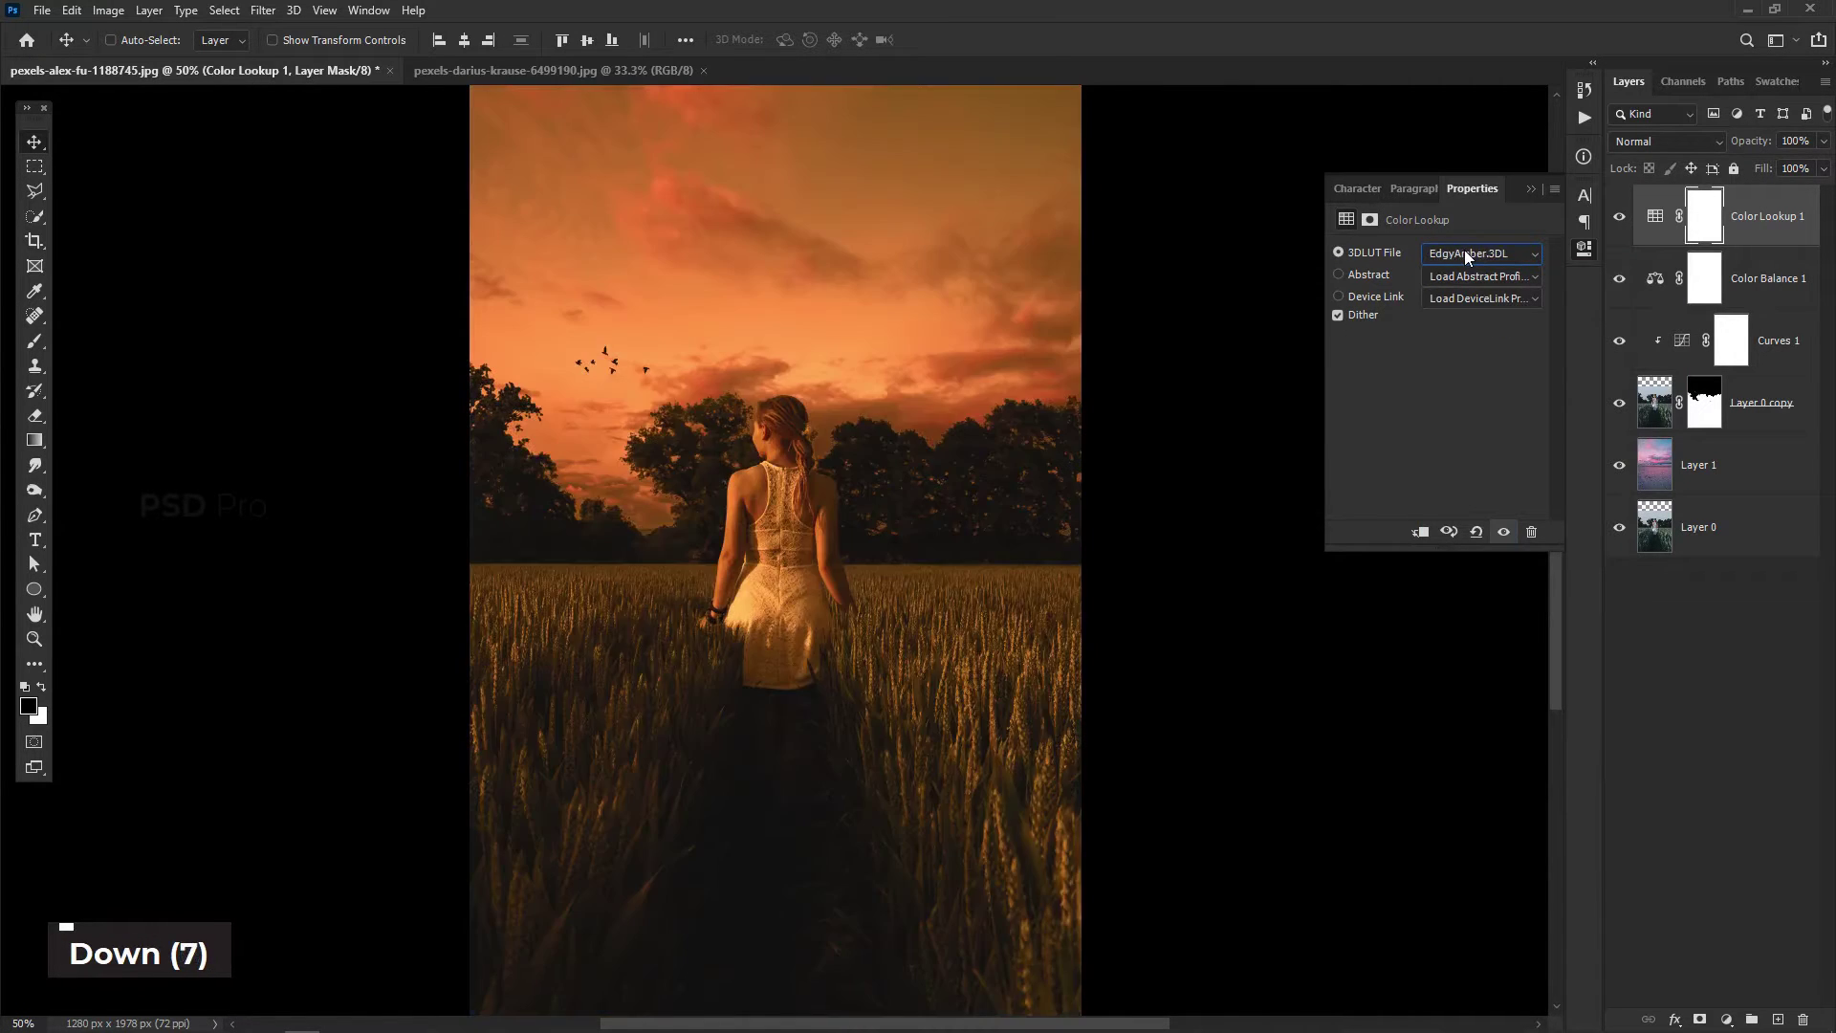
{"action": "key", "text": "Down"}
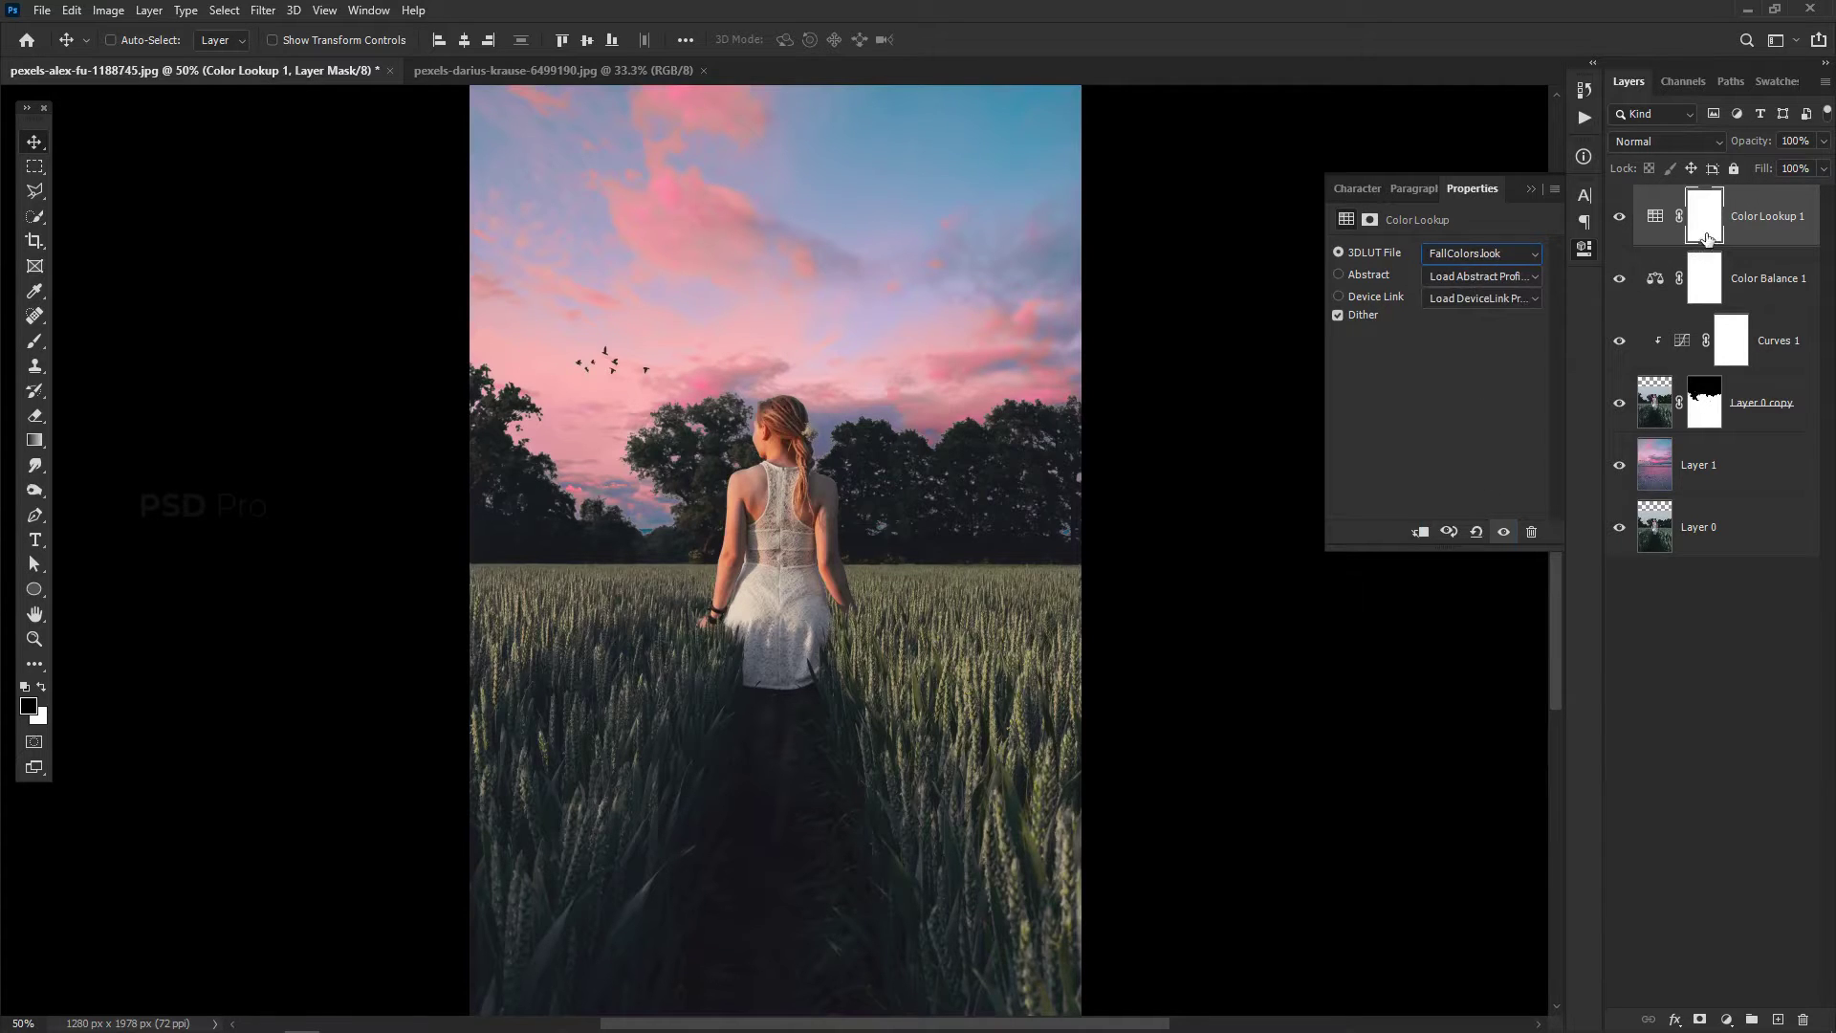
Duplicate the Color Lookup 1 layer and set the copy's LUT to DropBlues.3DL
{"action": "left_click", "coordinate": [1745, 230]}
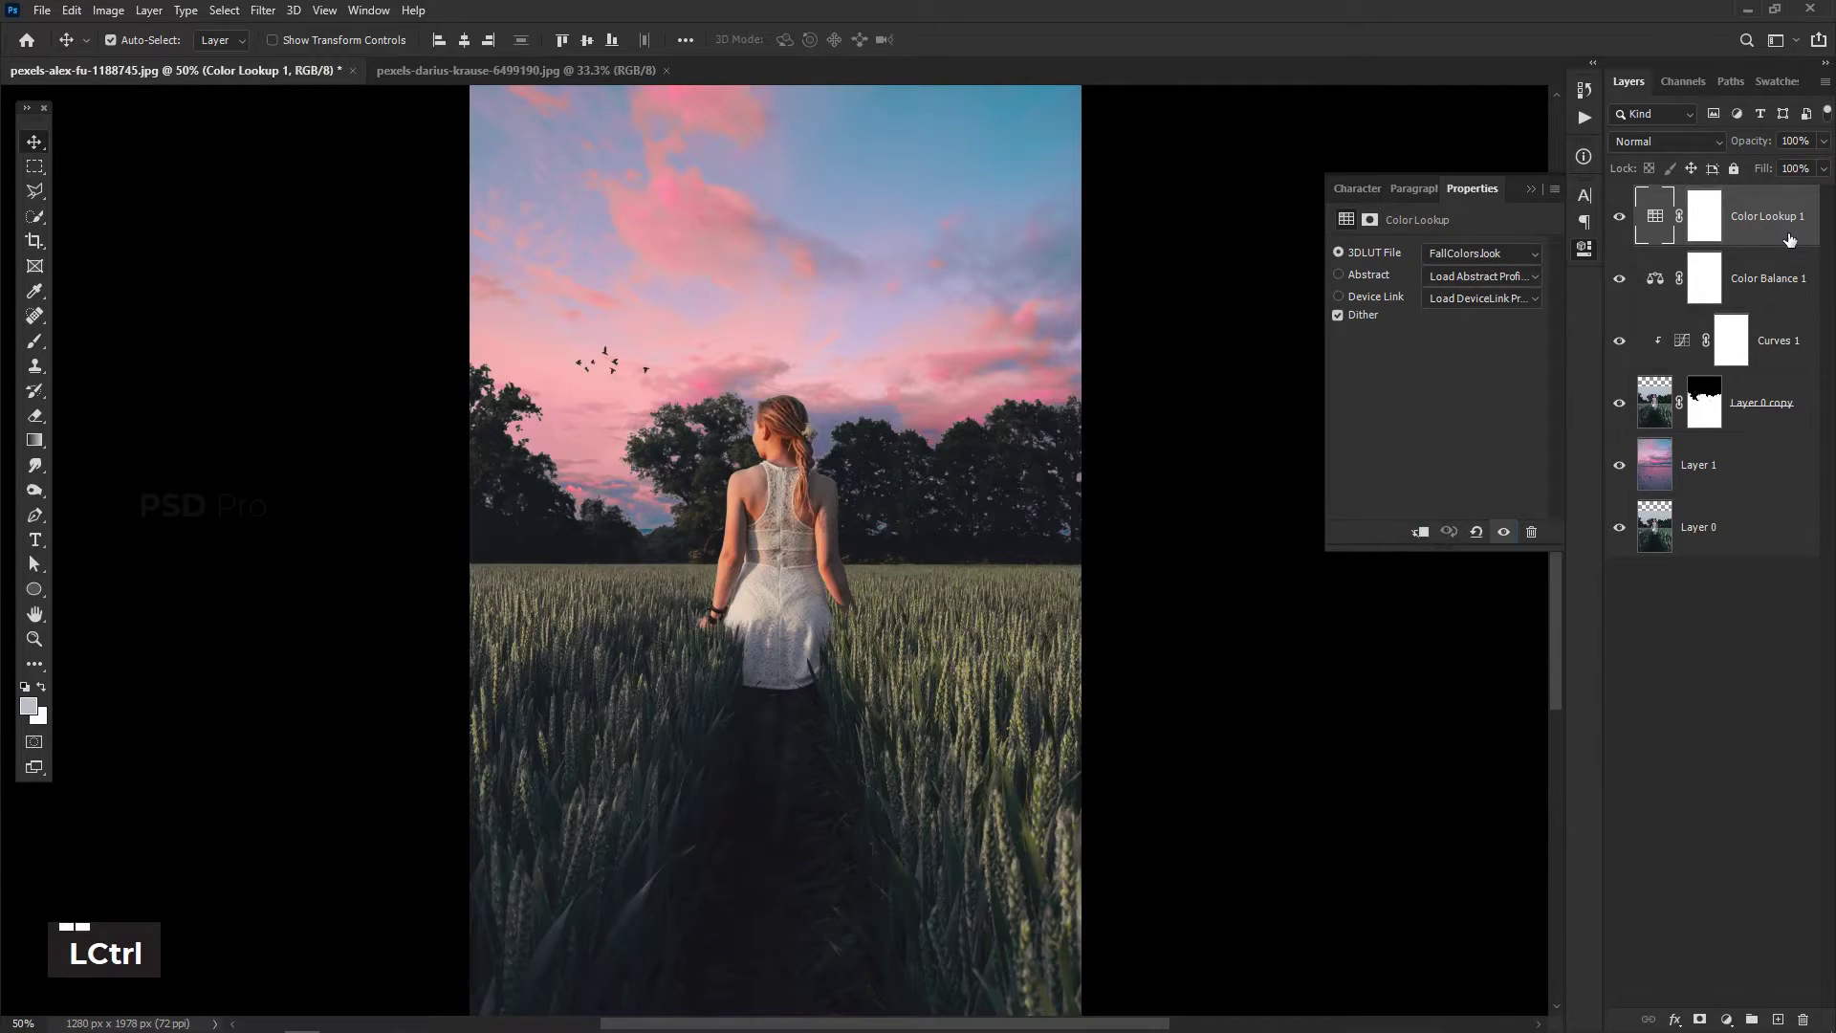
{"action": "key", "text": "ctrl+j"}
{"action": "double_click", "coordinate": [1465, 253]}
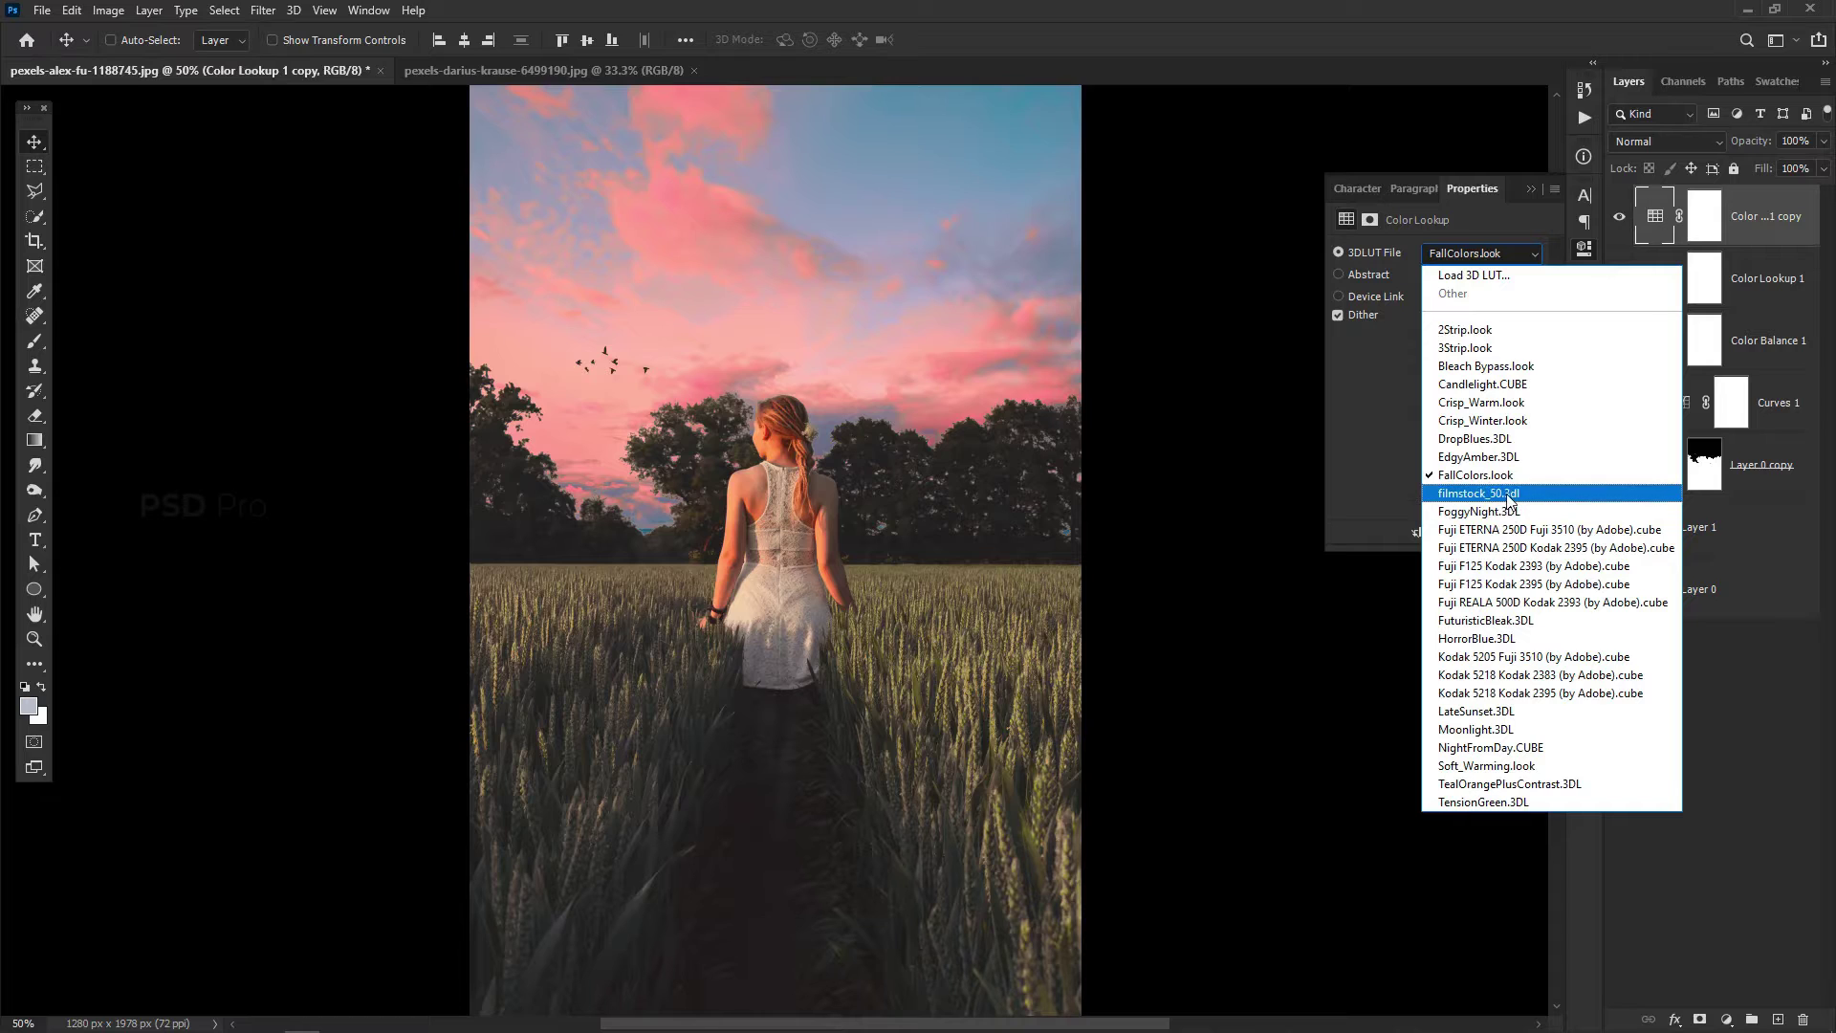
{"action": "left_click", "coordinate": [1506, 438]}
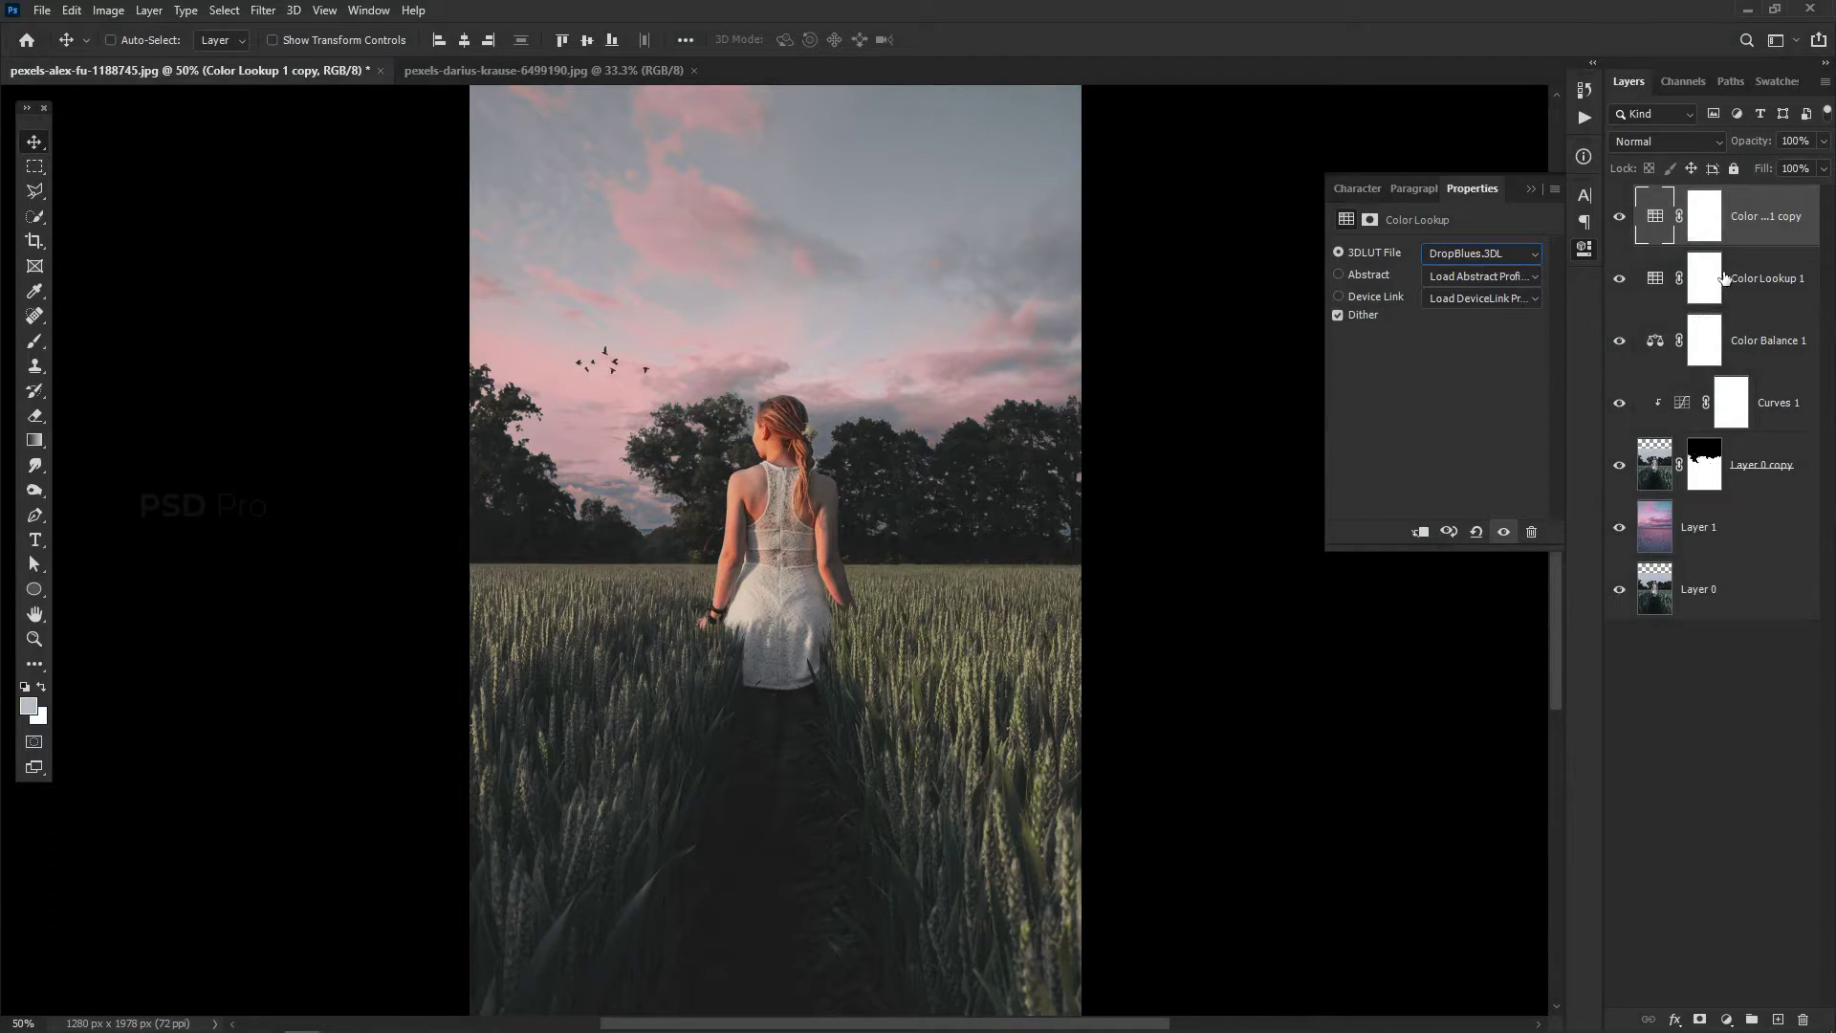
Compare the image with and without the duplicated Color Lookup layer
{"action": "double_click", "coordinate": [1656, 226]}
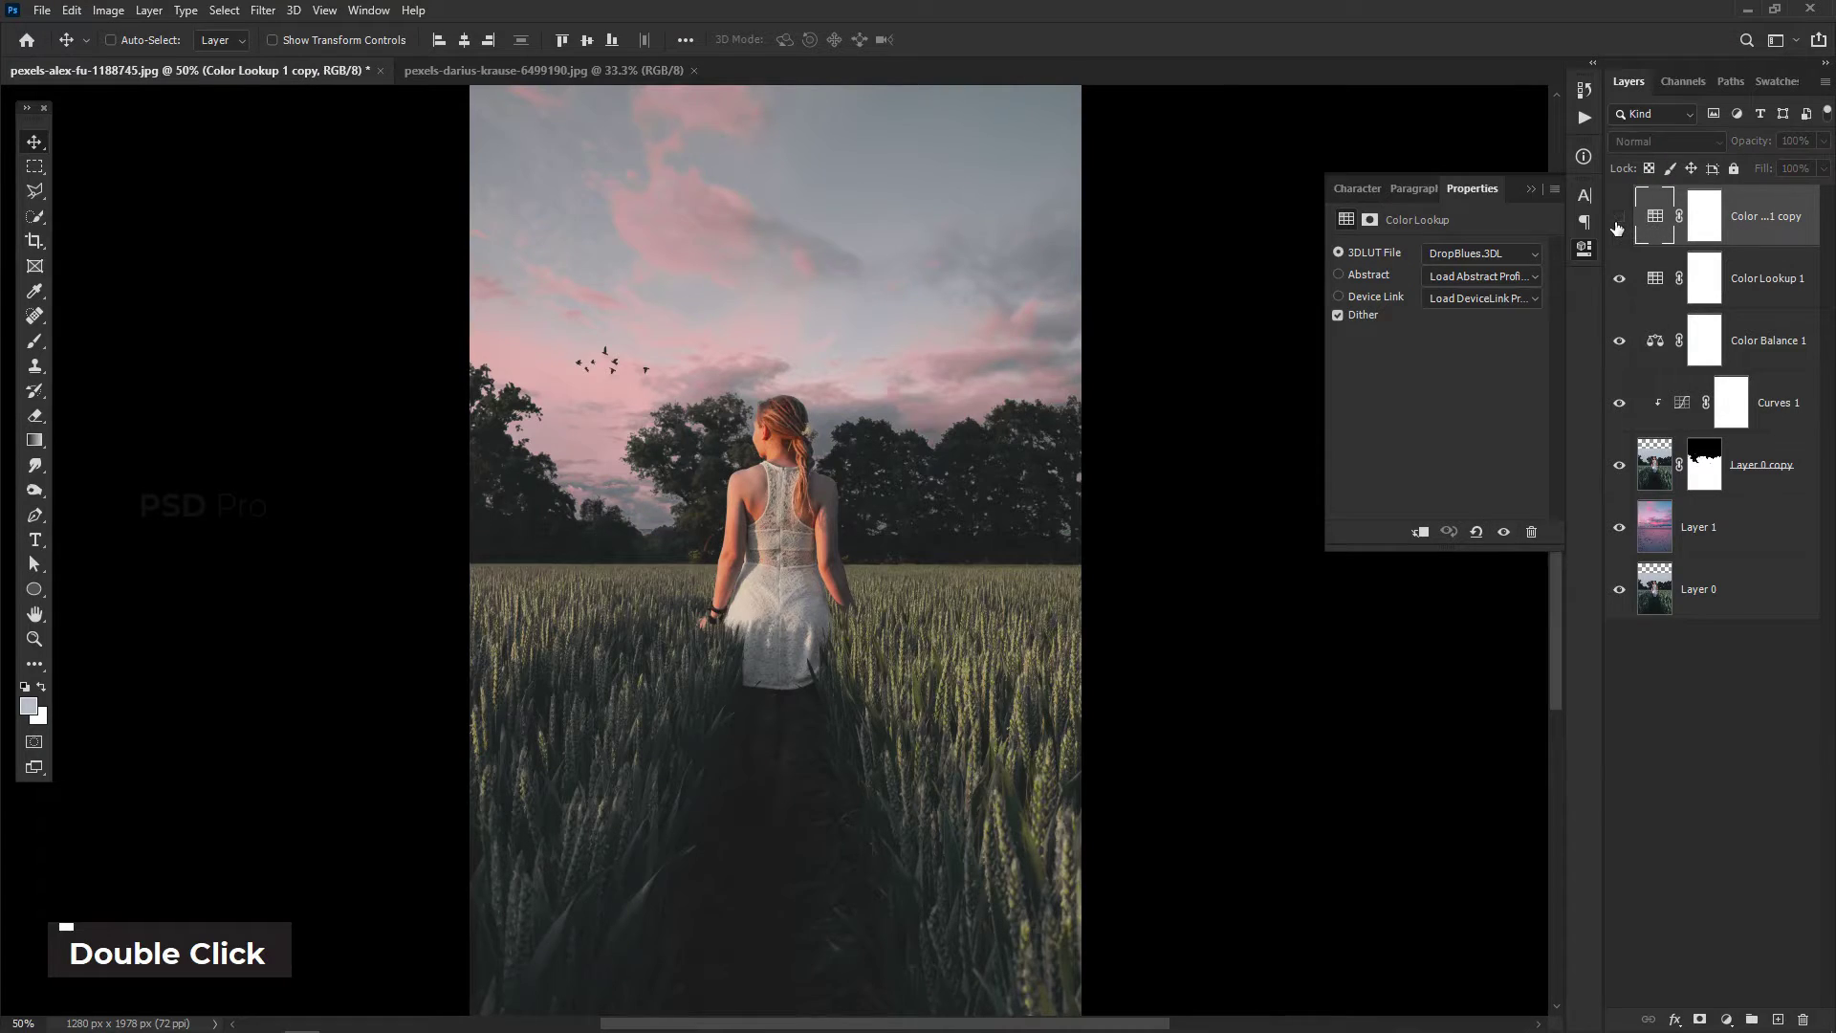
{"action": "left_click", "coordinate": [1617, 226]}
{"action": "left_click", "coordinate": [1617, 227]}
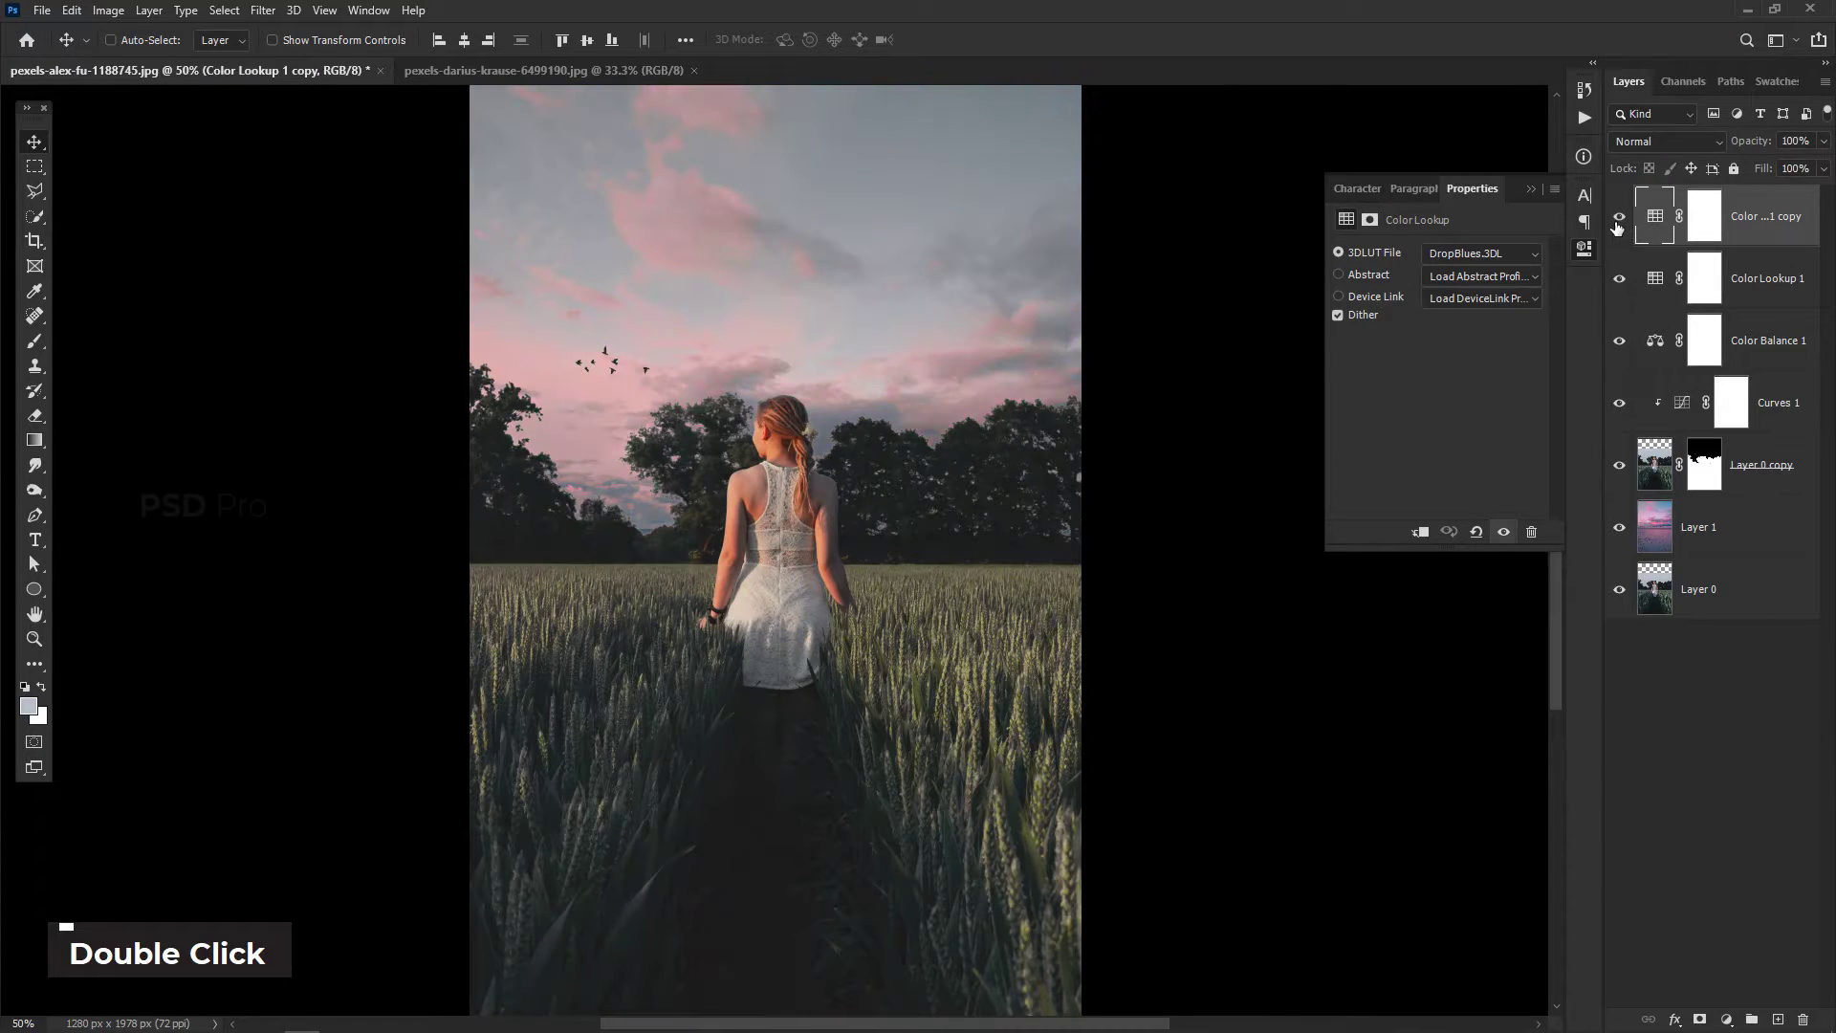
Move the Color Lookup copy directly above Curves 1, clip it to the field layer, and lower its opacity to 39%
{"action": "left_click", "coordinate": [1711, 226]}
{"action": "left_click_drag", "start_coordinate": [1753, 226], "coordinate": [1762, 367]}
{"action": "left_click", "coordinate": [1762, 366], "text": "alt"}
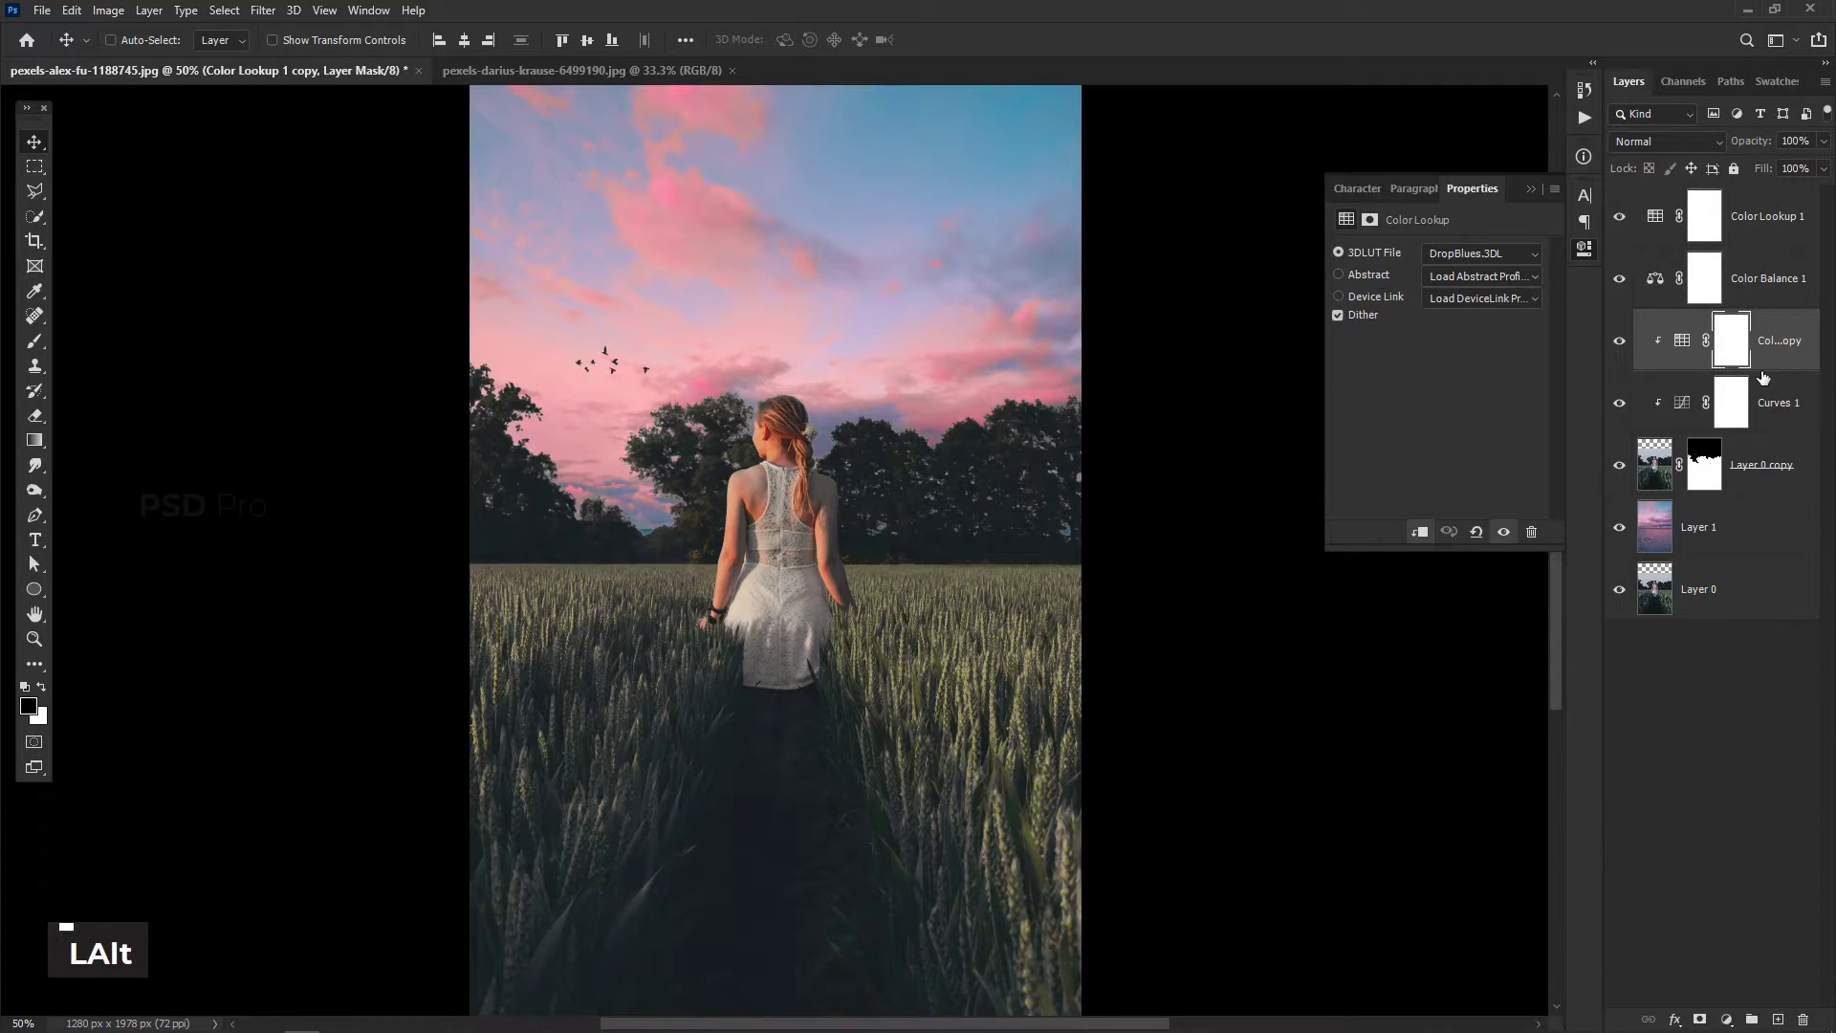
{"action": "double_click", "coordinate": [1685, 351]}
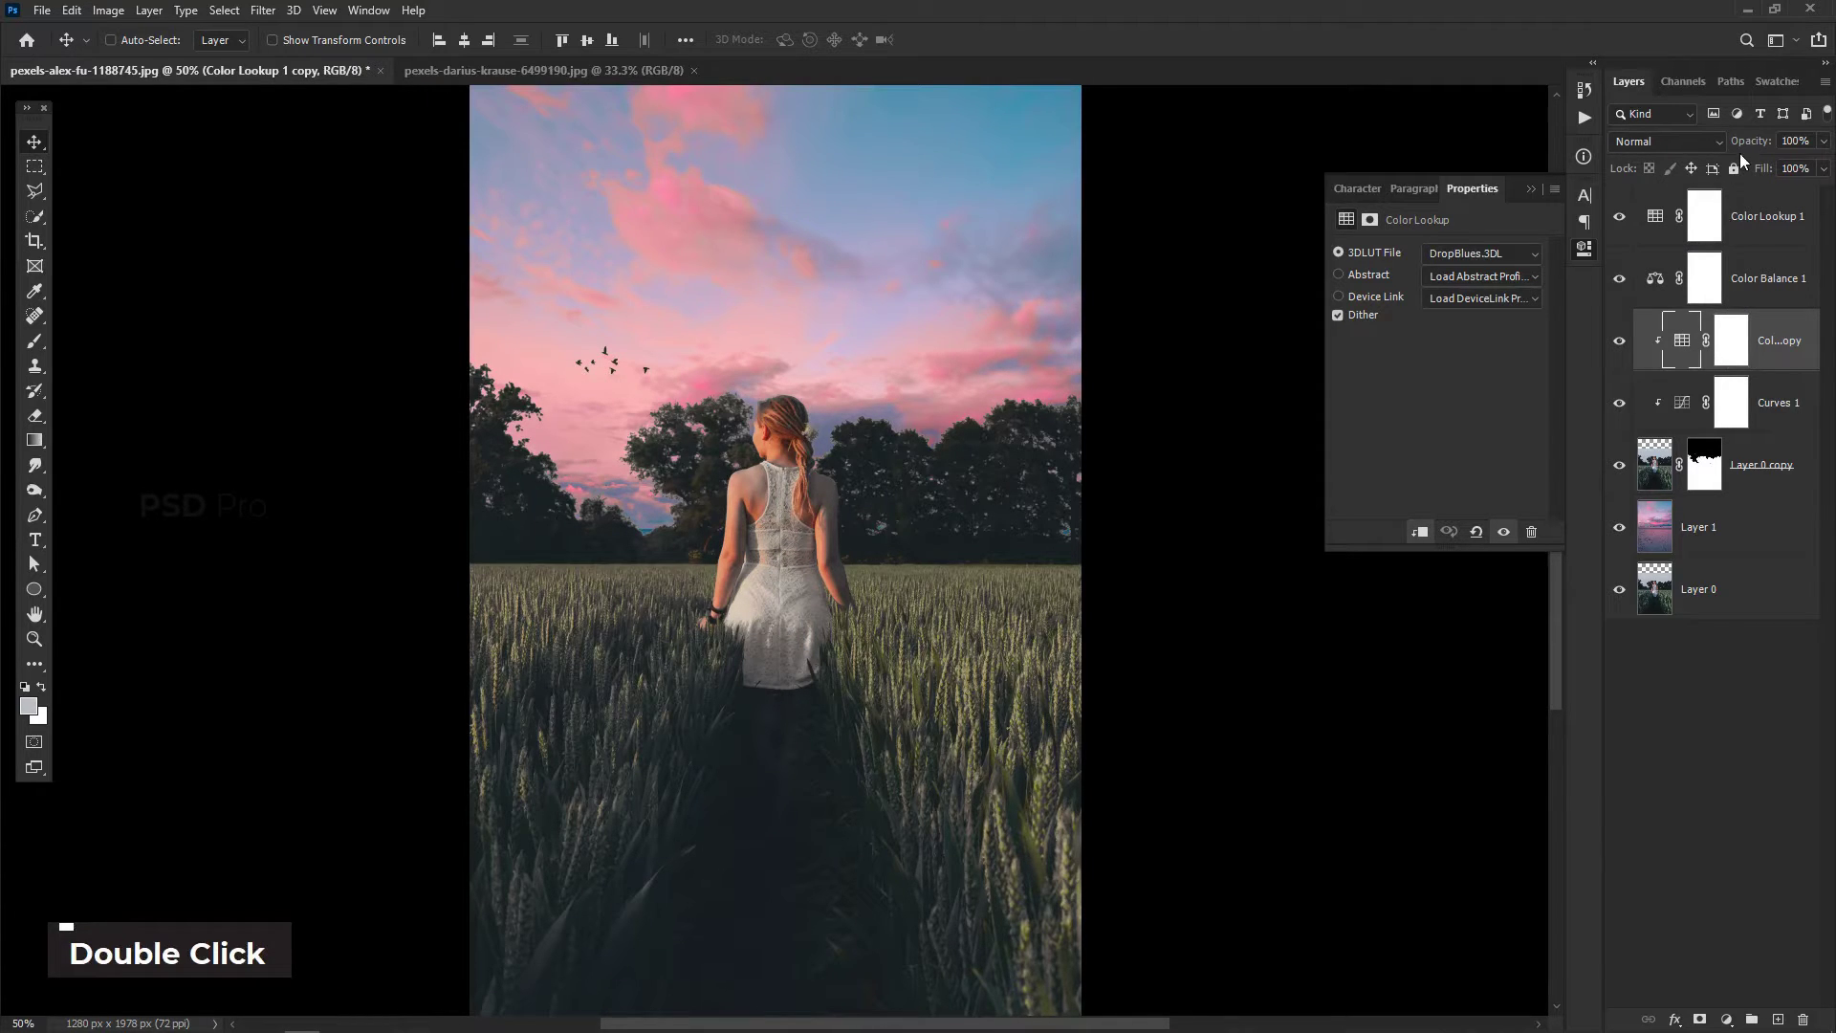
{"action": "left_click_drag", "start_coordinate": [1748, 141], "coordinate": [1686, 141]}
{"action": "key", "text": "4"}
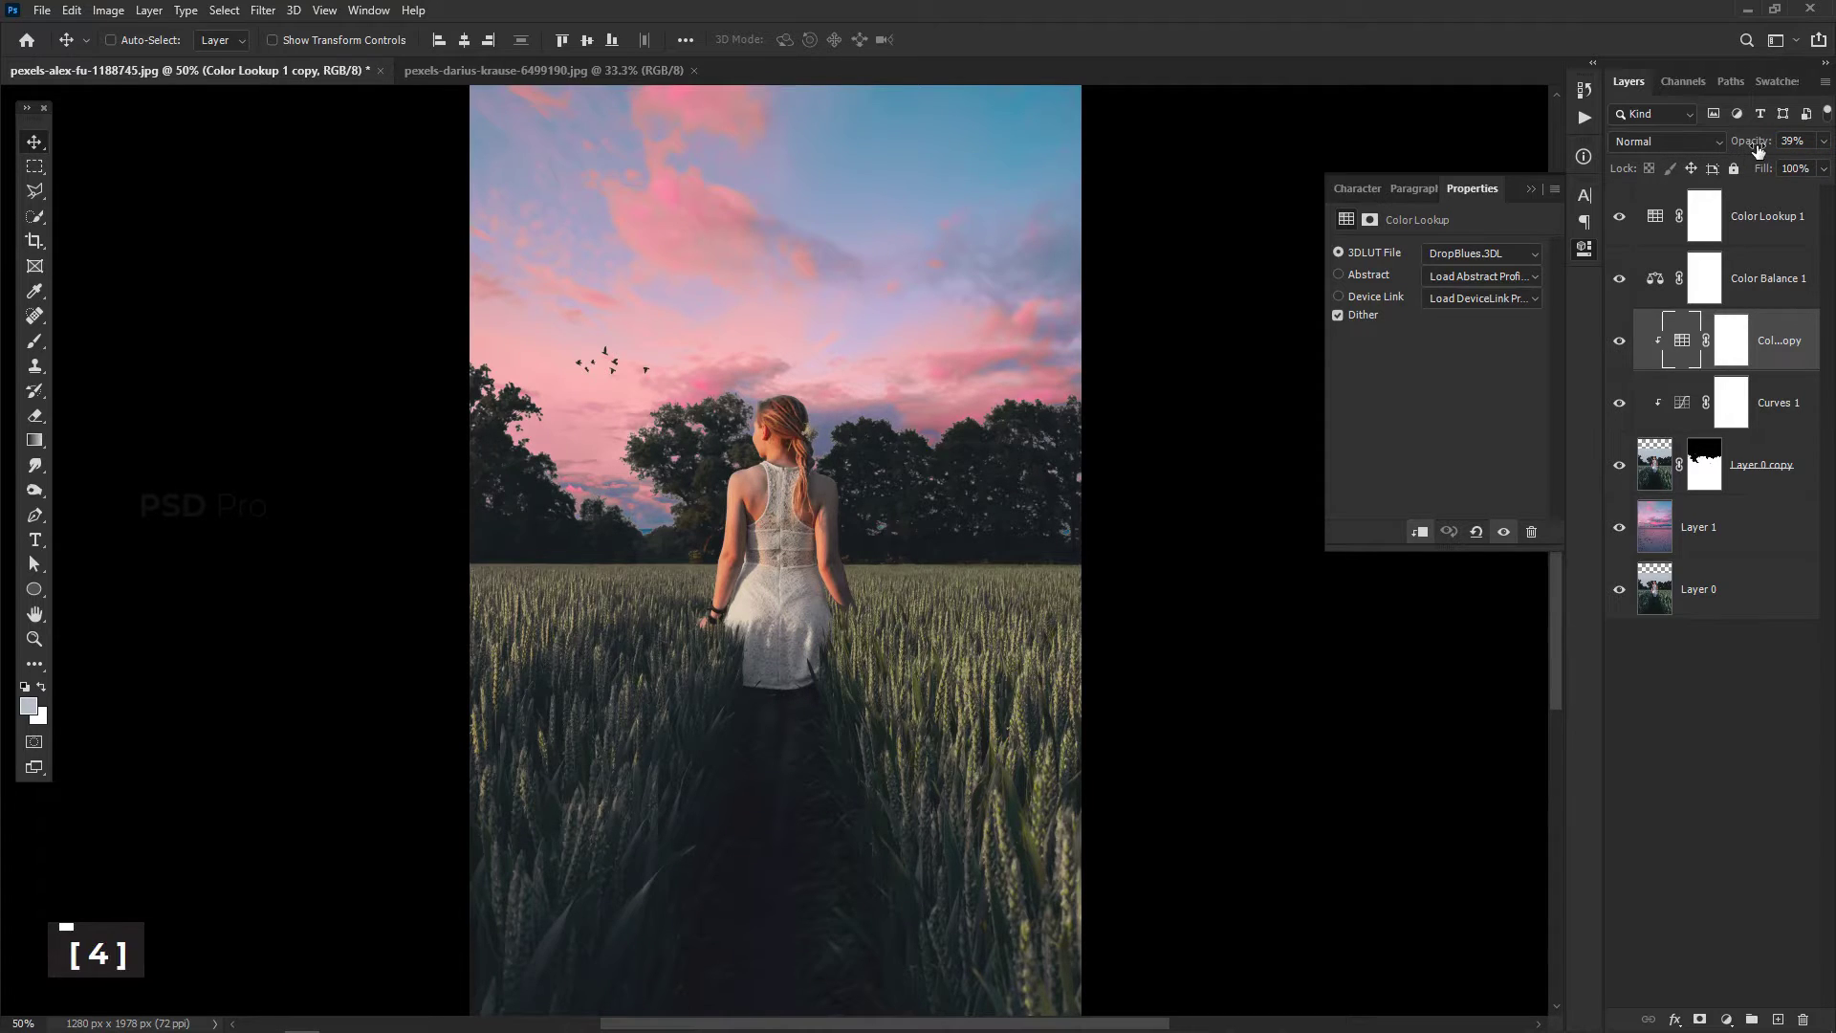
Add a Hue/Saturation adjustment layer above Color Lookup 1 and invert its mask to black
{"action": "left_click", "coordinate": [1784, 234]}
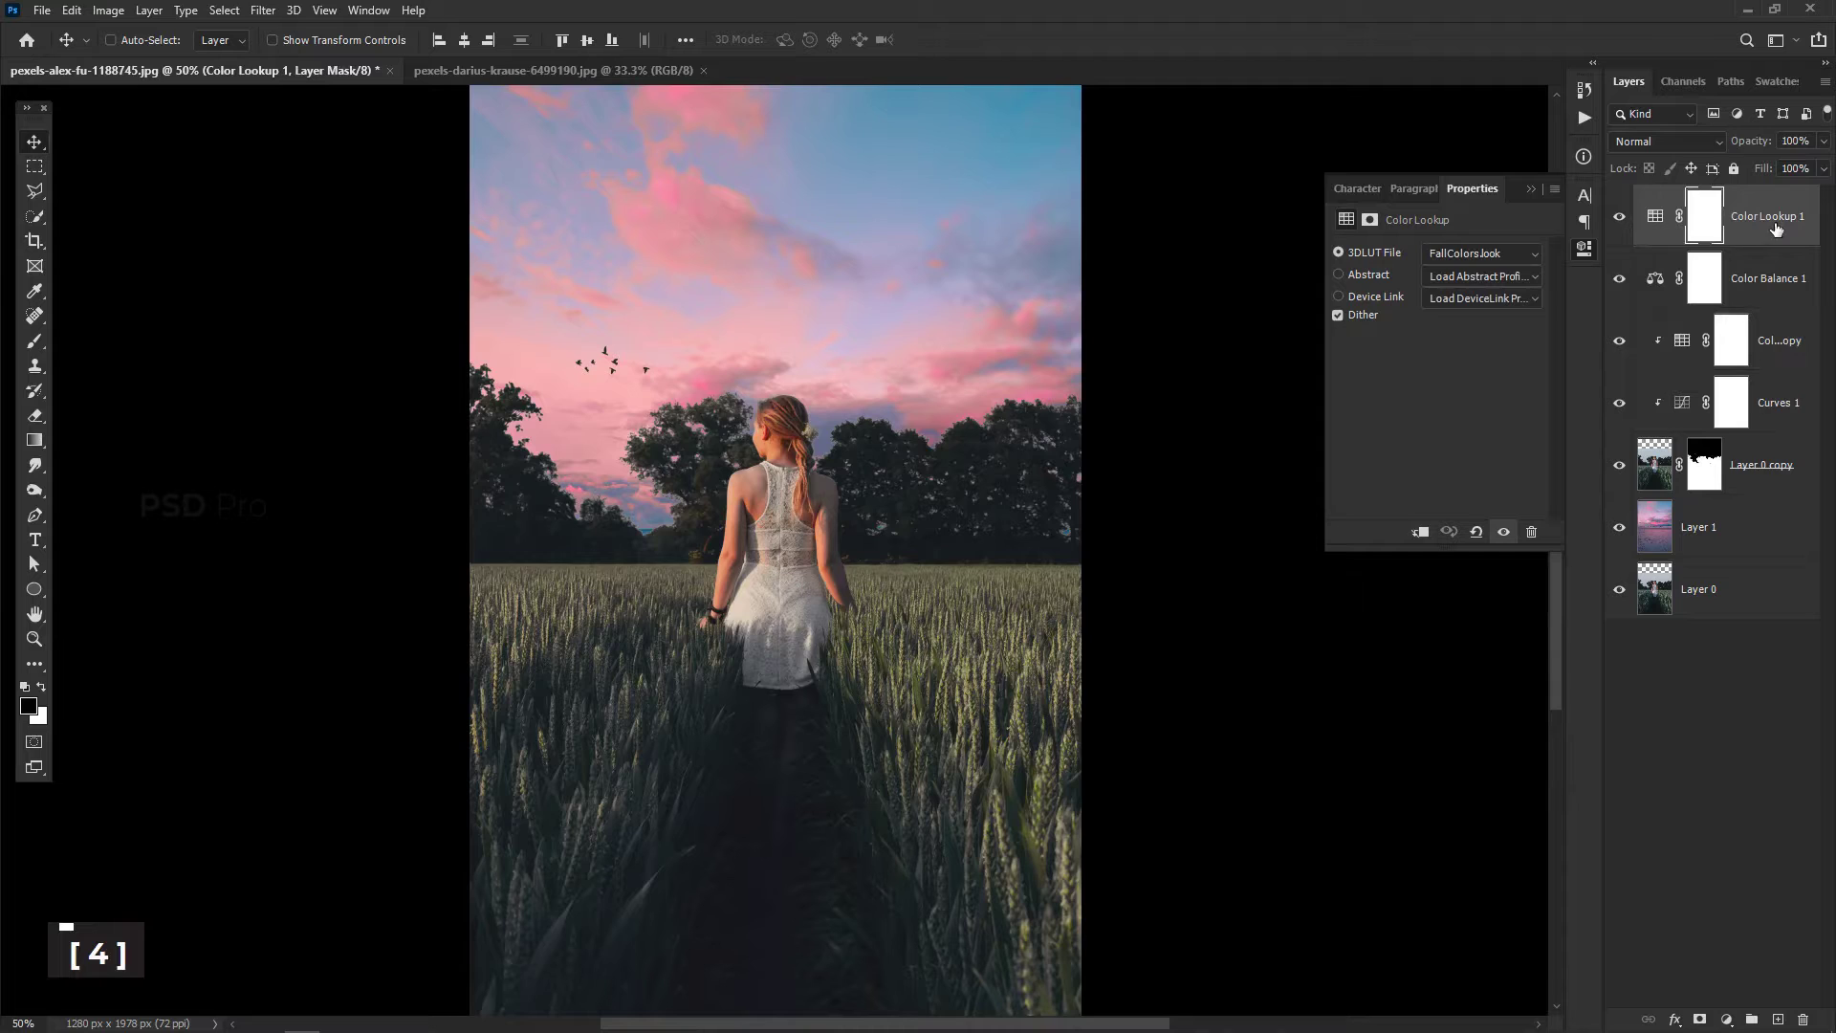
{"action": "key", "text": "ctrl+minus"}
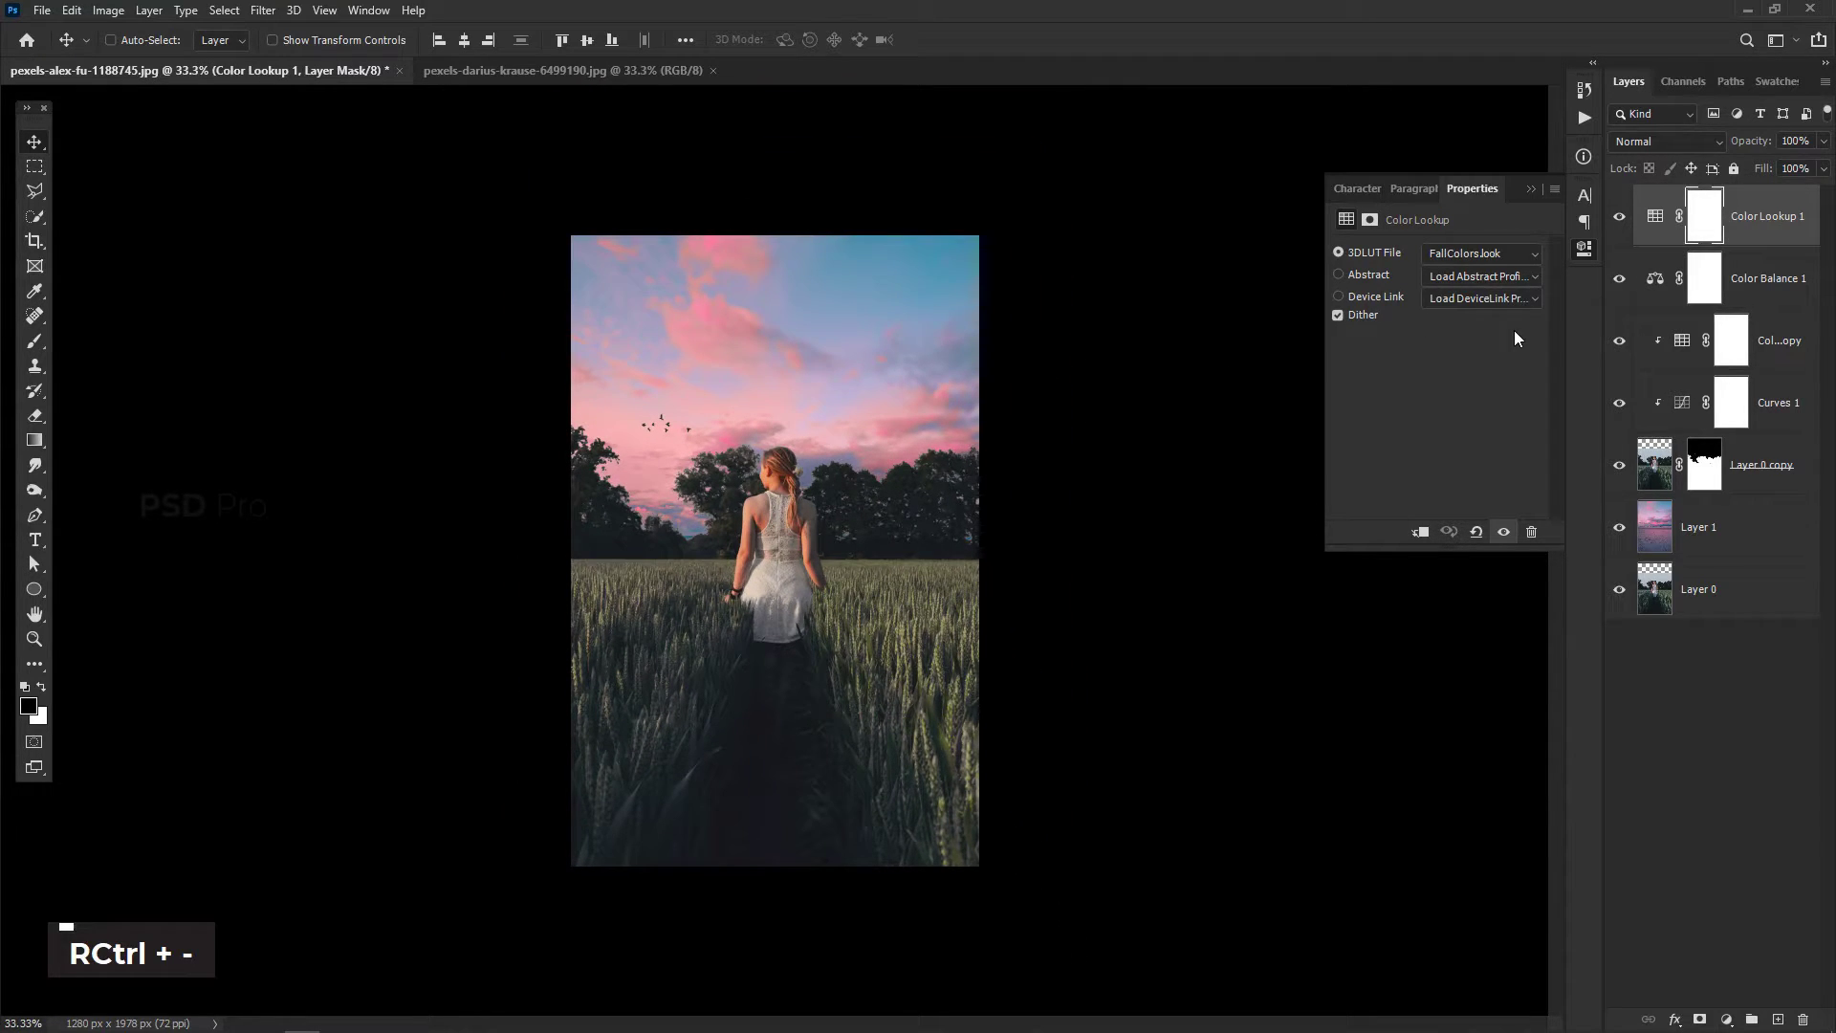
{"action": "left_click", "coordinate": [1732, 1017]}
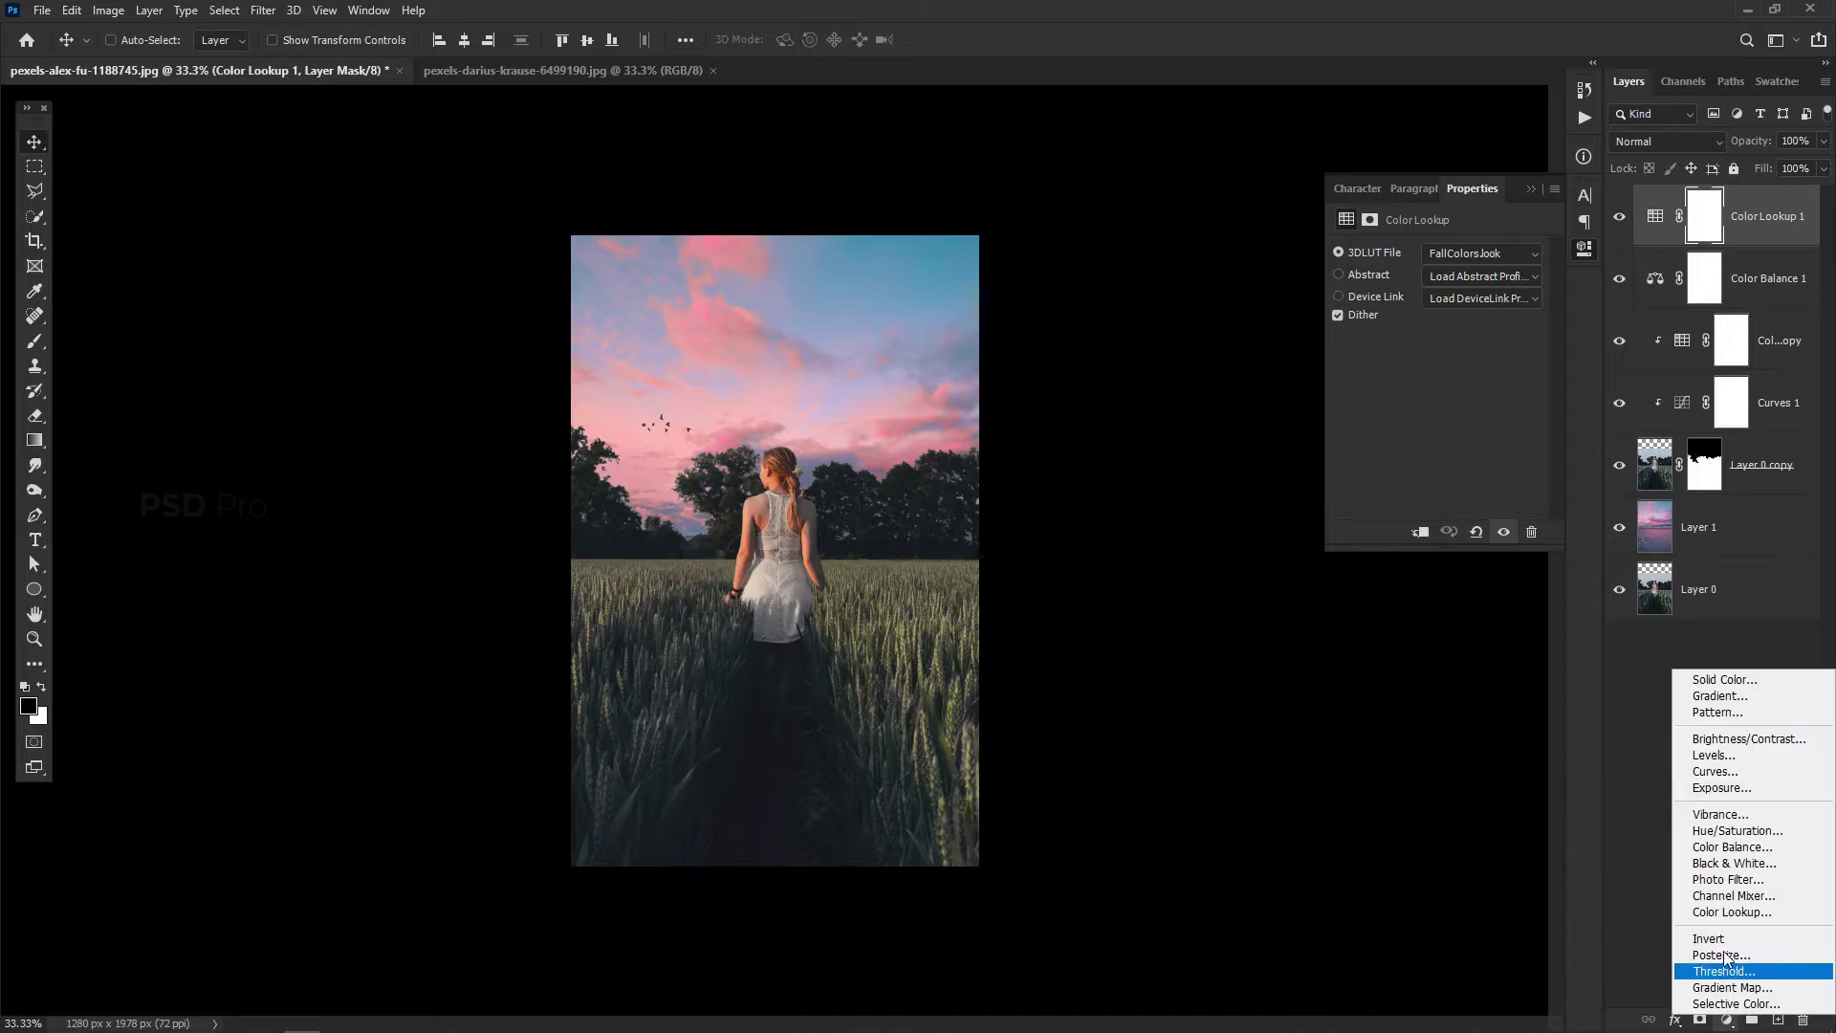
{"action": "left_click", "coordinate": [1716, 837]}
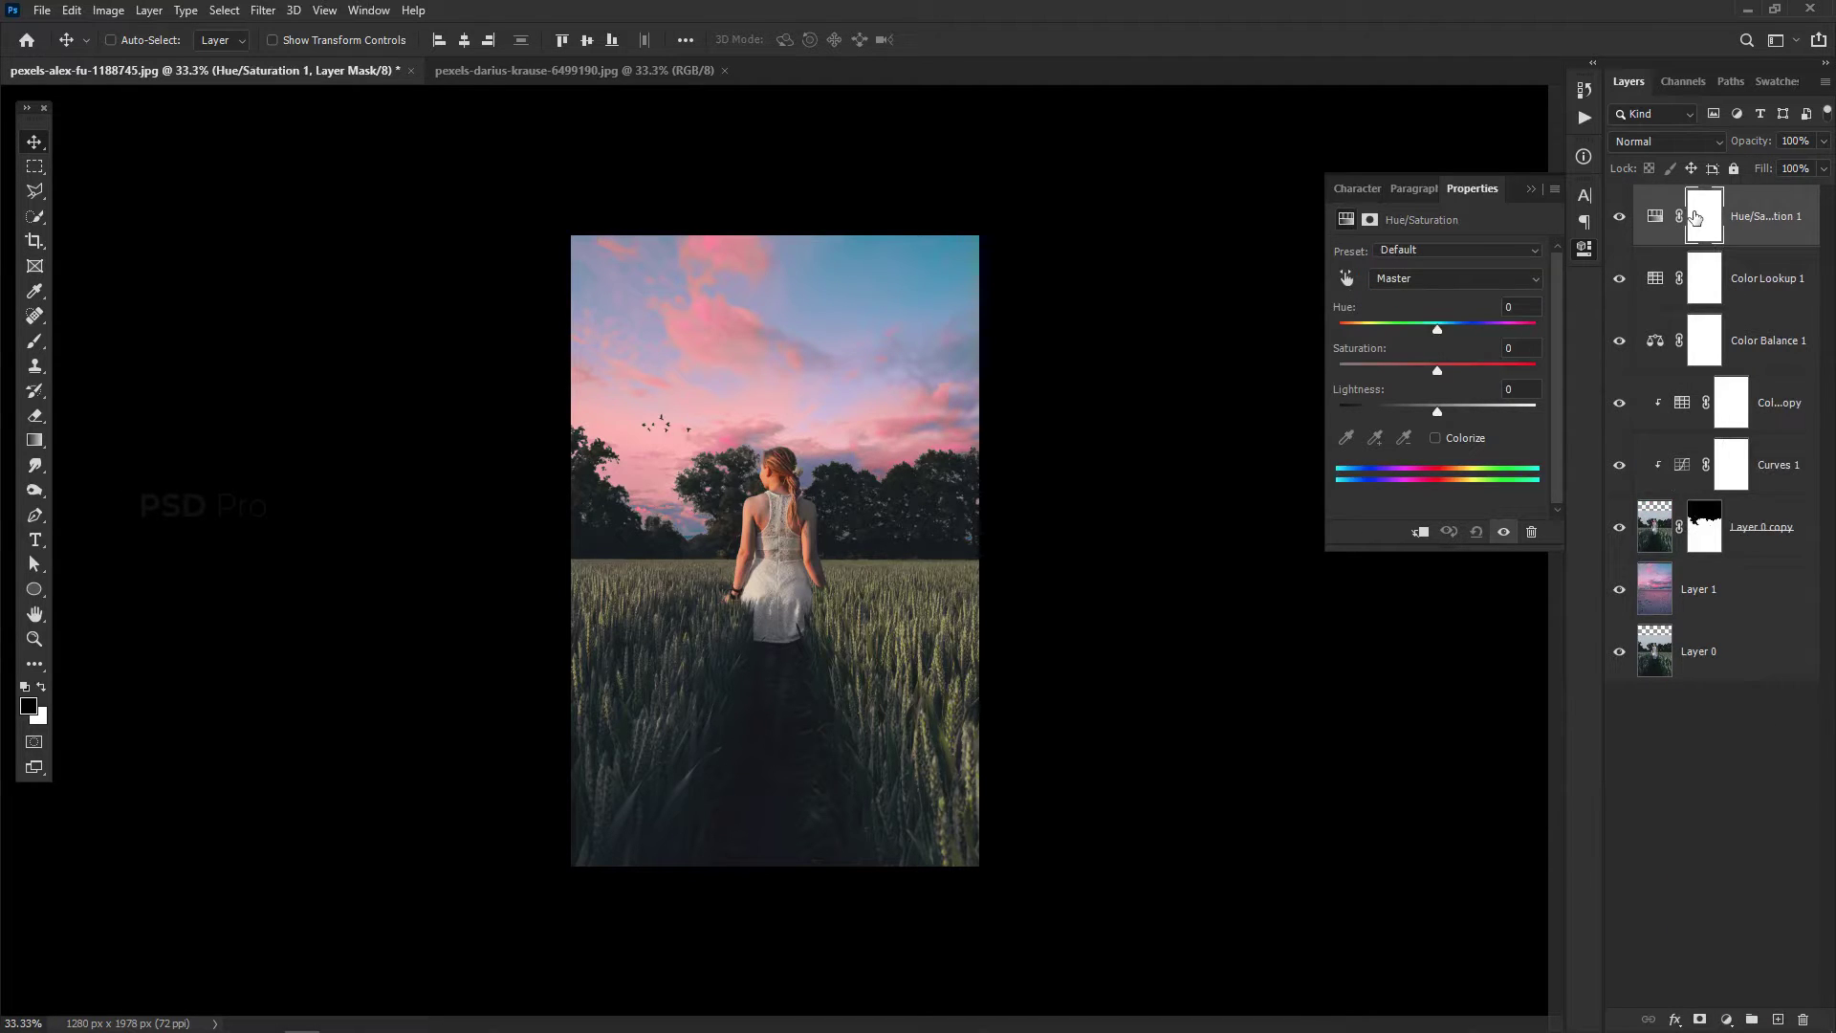
{"action": "key", "text": "ctrl"}
{"action": "key", "text": "ctrl+i"}
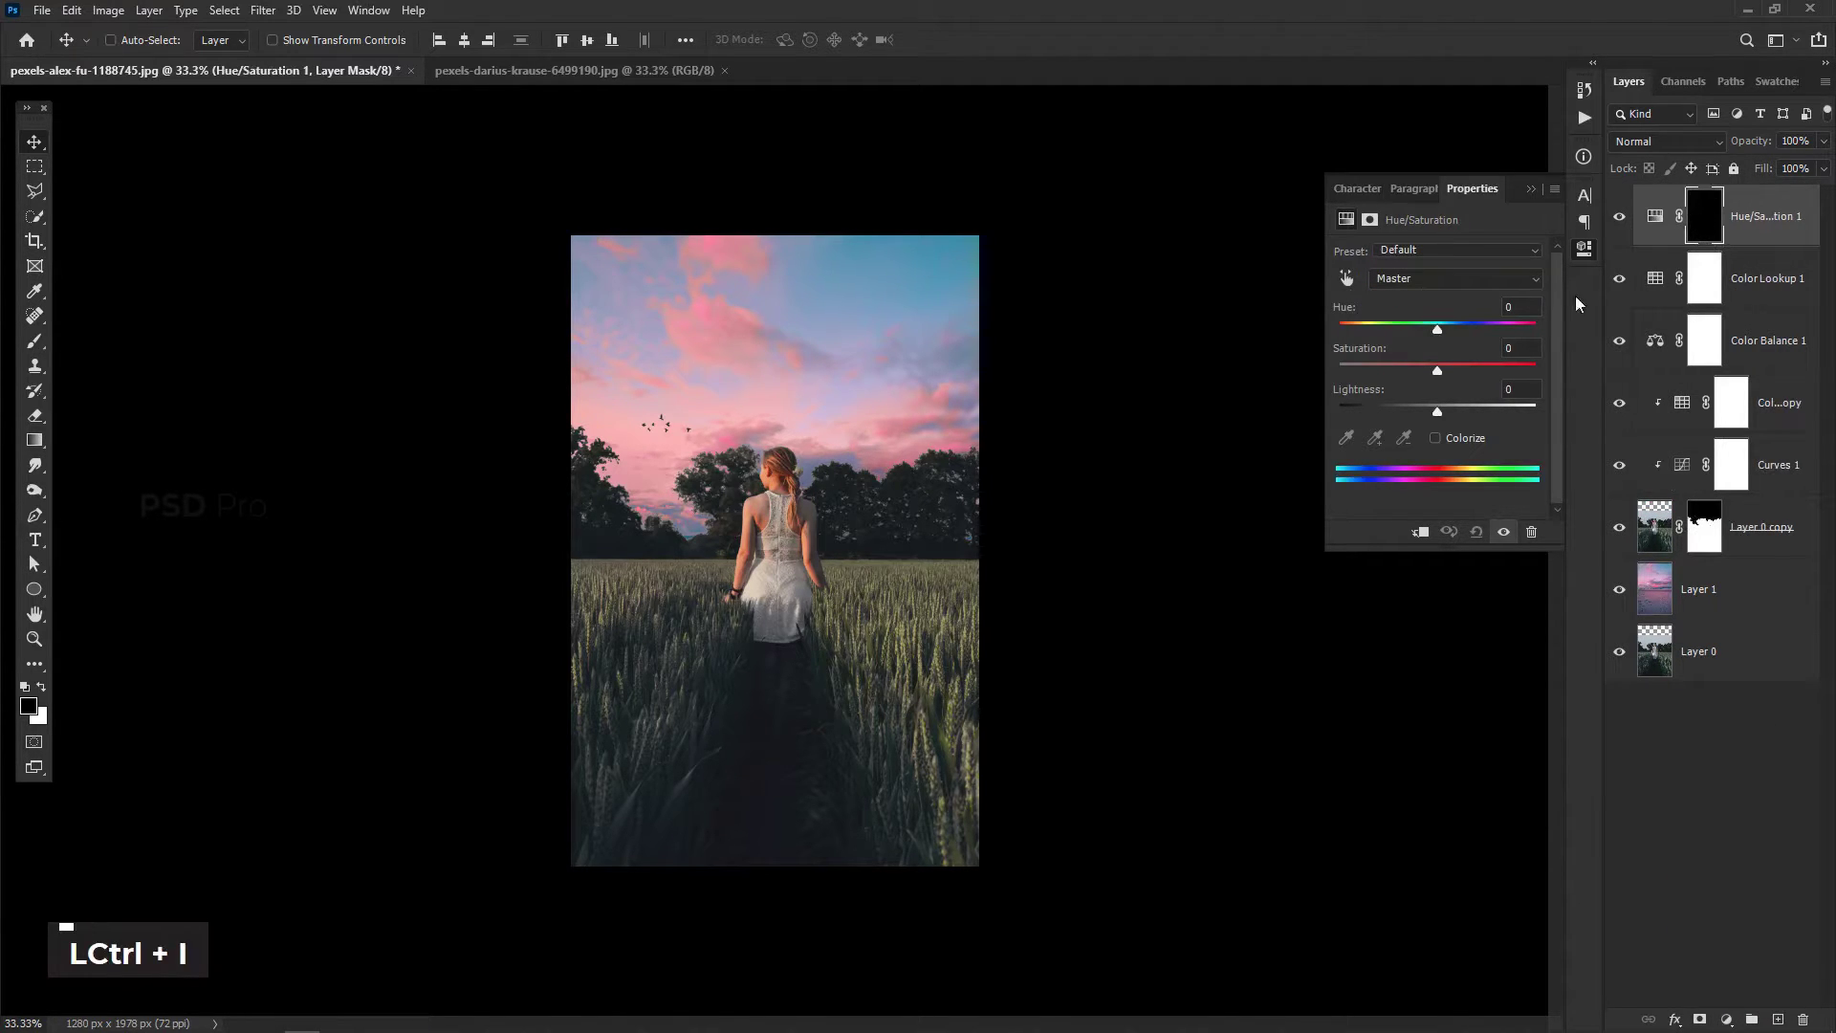
Start painting the field white on the mask with the Brush, and set Hue to +180 and Saturation to +100
{"action": "key", "text": "b"}
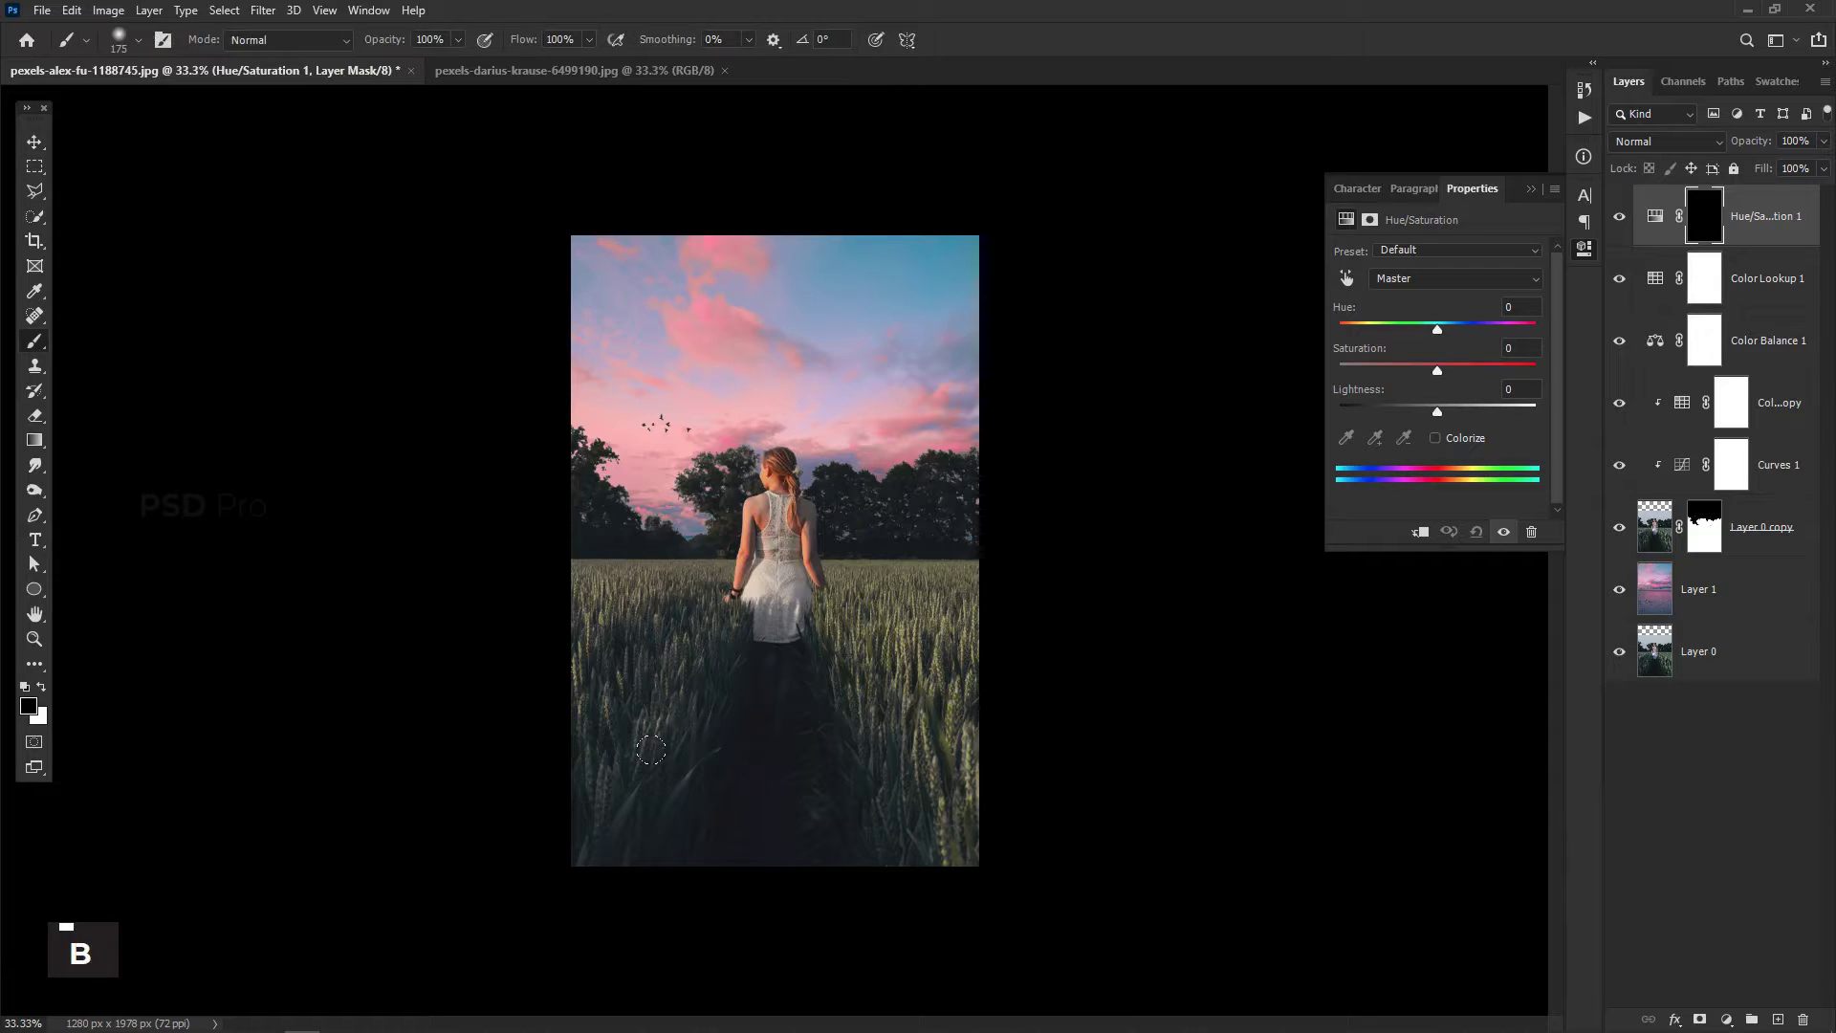
{"action": "left_click", "coordinate": [40, 689]}
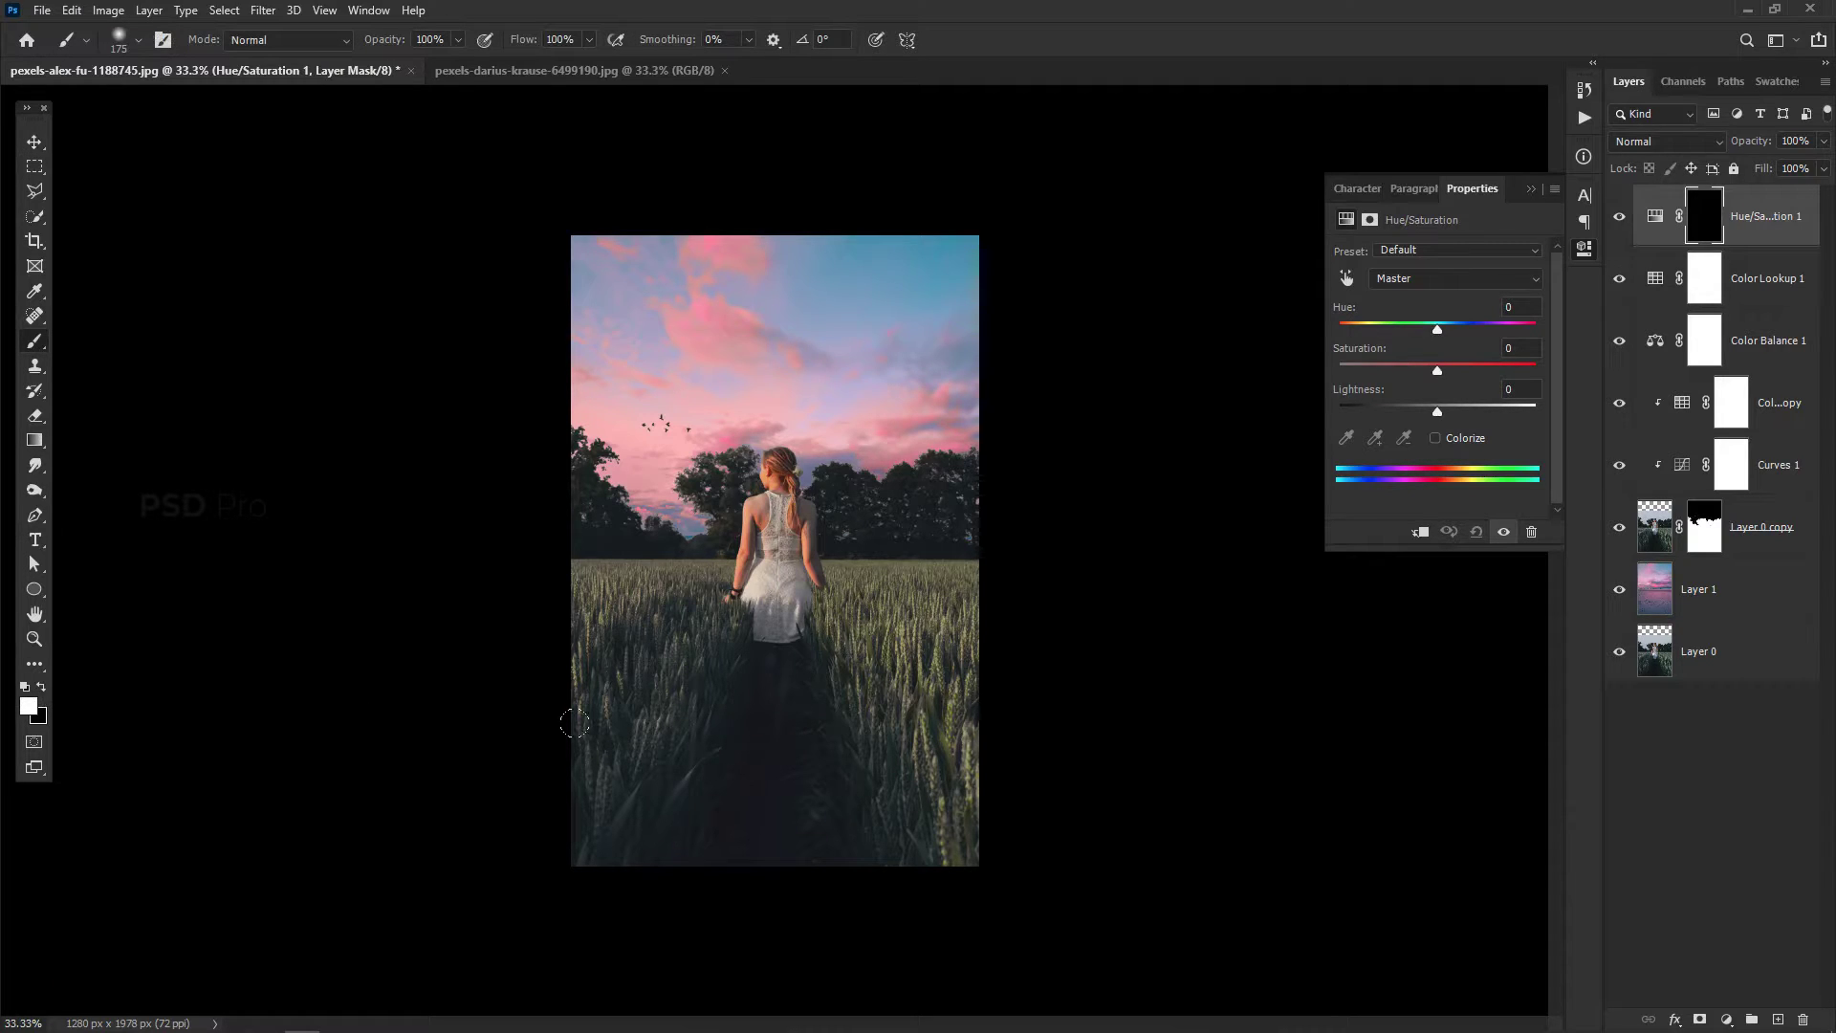
{"action": "key", "text": "bracketright"}
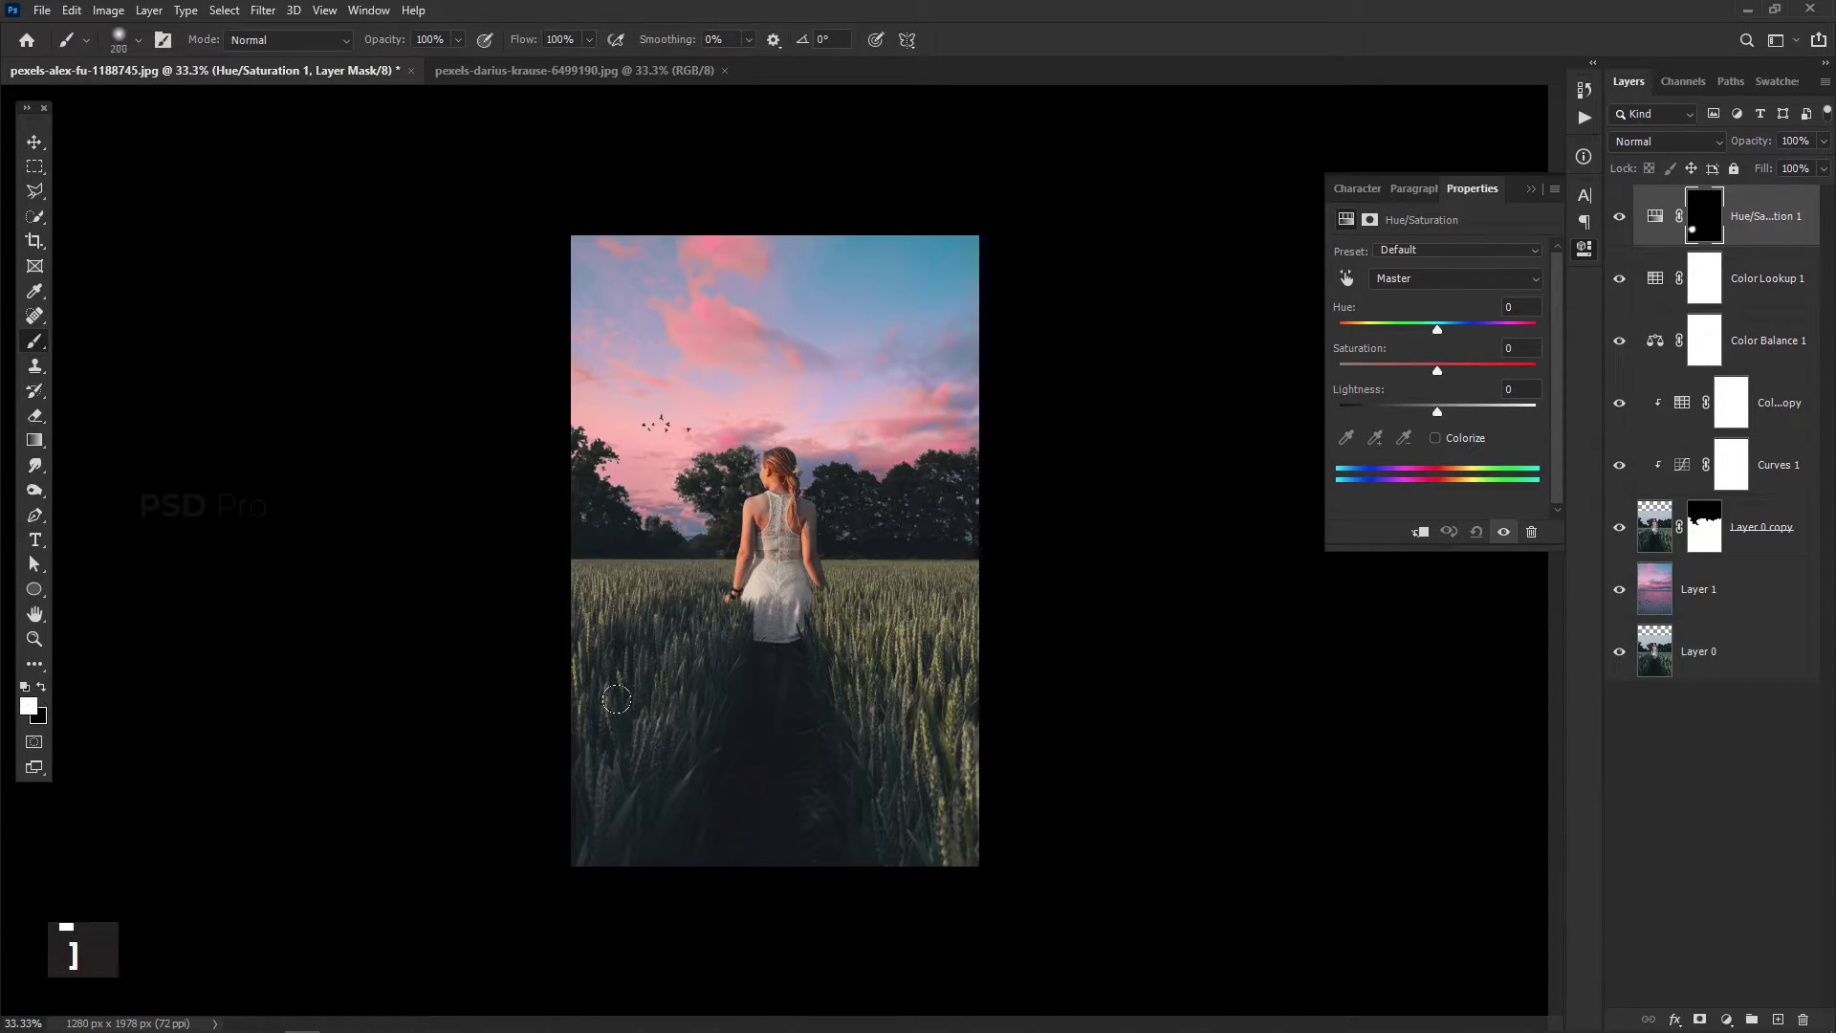
{"action": "left_click_drag", "start_coordinate": [1436, 321], "coordinate": [1535, 325]}
{"action": "left_click_drag", "start_coordinate": [1437, 370], "coordinate": [1553, 363]}
Paint the whole wheat field, up to the tree line, white on the Hue/Saturation 1 mask with a soft brush
{"action": "key", "text": "bracketright"}
{"action": "key", "text": "bracketright"}
{"action": "left_click_drag", "start_coordinate": [642, 669], "coordinate": [585, 658]}
{"action": "key", "text": "ctrl+equal"}
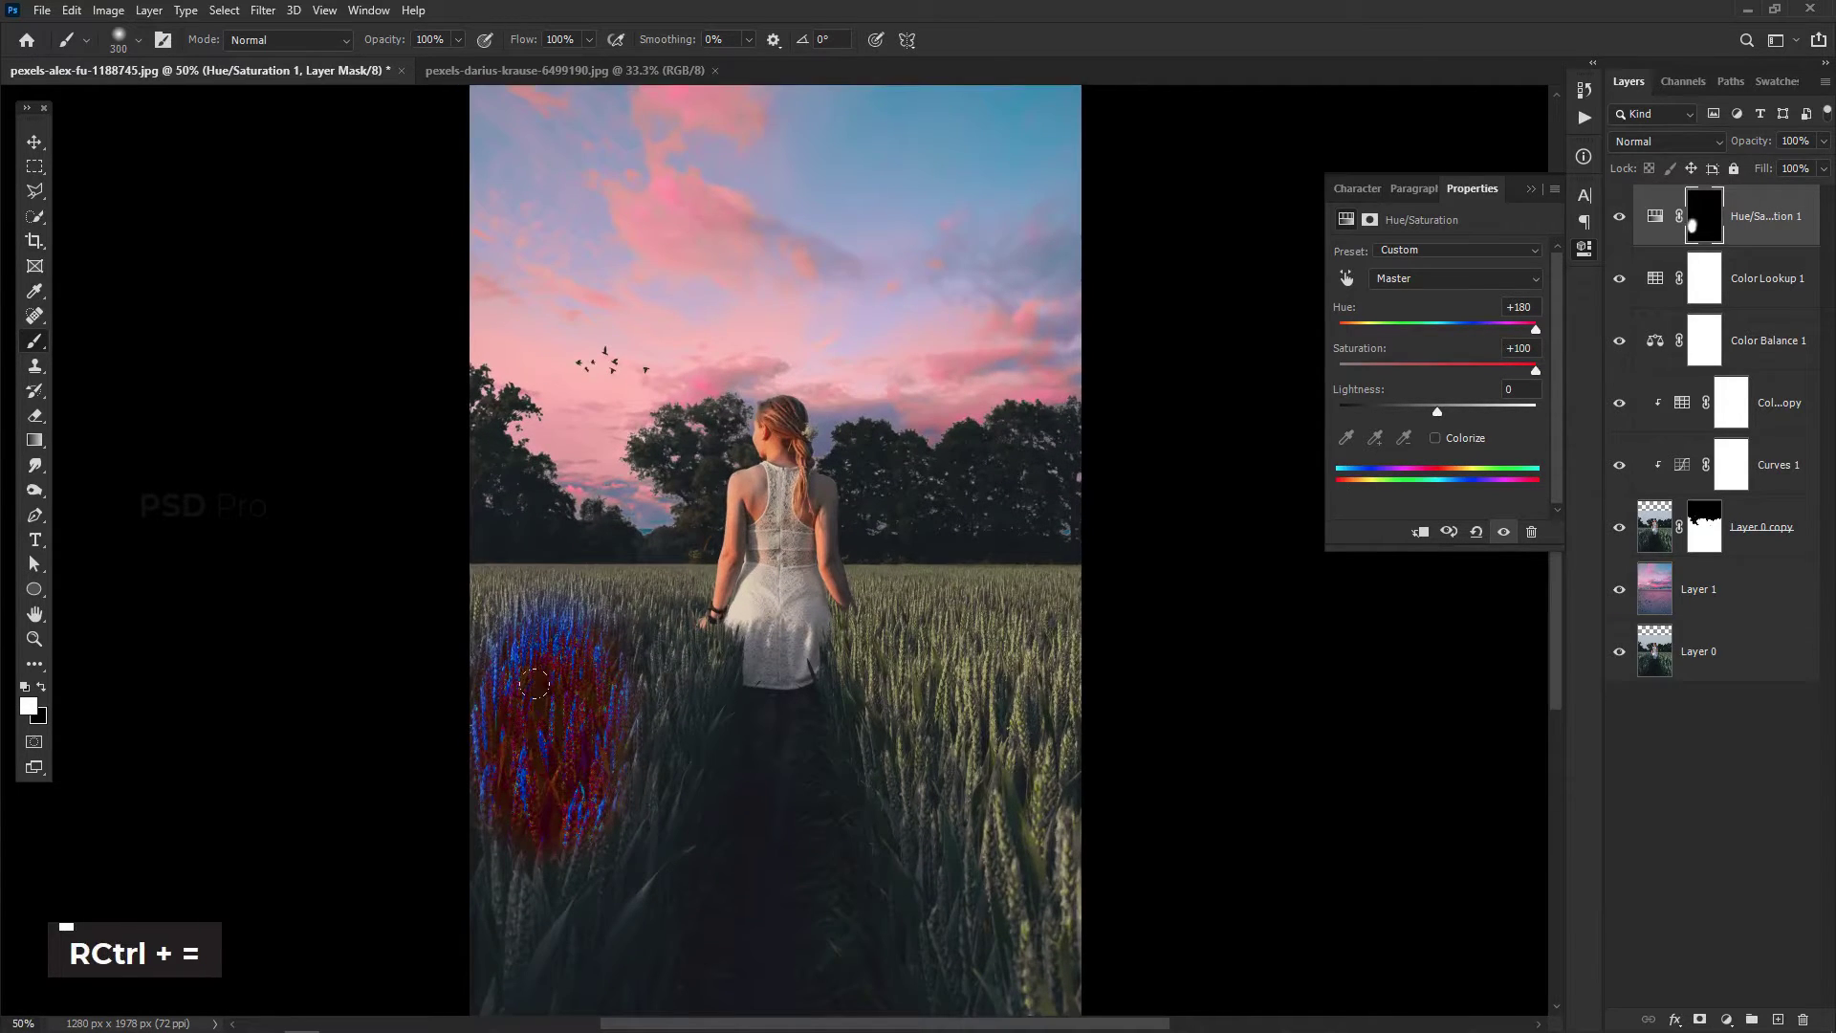
{"action": "key", "text": "bracketleft"}
{"action": "key", "text": "bracketleft"}
{"action": "key", "text": "bracketleft"}
{"action": "mouse_move", "coordinate": [459, 615]}
{"action": "left_mouse_down"}
{"action": "mouse_move", "coordinate": [432, 586]}
{"action": "mouse_move", "coordinate": [1055, 583]}
{"action": "mouse_move", "coordinate": [910, 587]}
{"action": "mouse_move", "coordinate": [944, 615]}
{"action": "mouse_move", "coordinate": [526, 689]}
{"action": "mouse_move", "coordinate": [536, 702]}
{"action": "mouse_move", "coordinate": [558, 660]}
{"action": "mouse_move", "coordinate": [1136, 721]}
{"action": "mouse_move", "coordinate": [852, 678]}
{"action": "mouse_move", "coordinate": [899, 665]}
{"action": "mouse_move", "coordinate": [376, 824]}
{"action": "mouse_move", "coordinate": [597, 969]}
{"action": "mouse_move", "coordinate": [874, 951]}
{"action": "left_mouse_up"}
{"action": "key", "text": "ctrl+minus"}
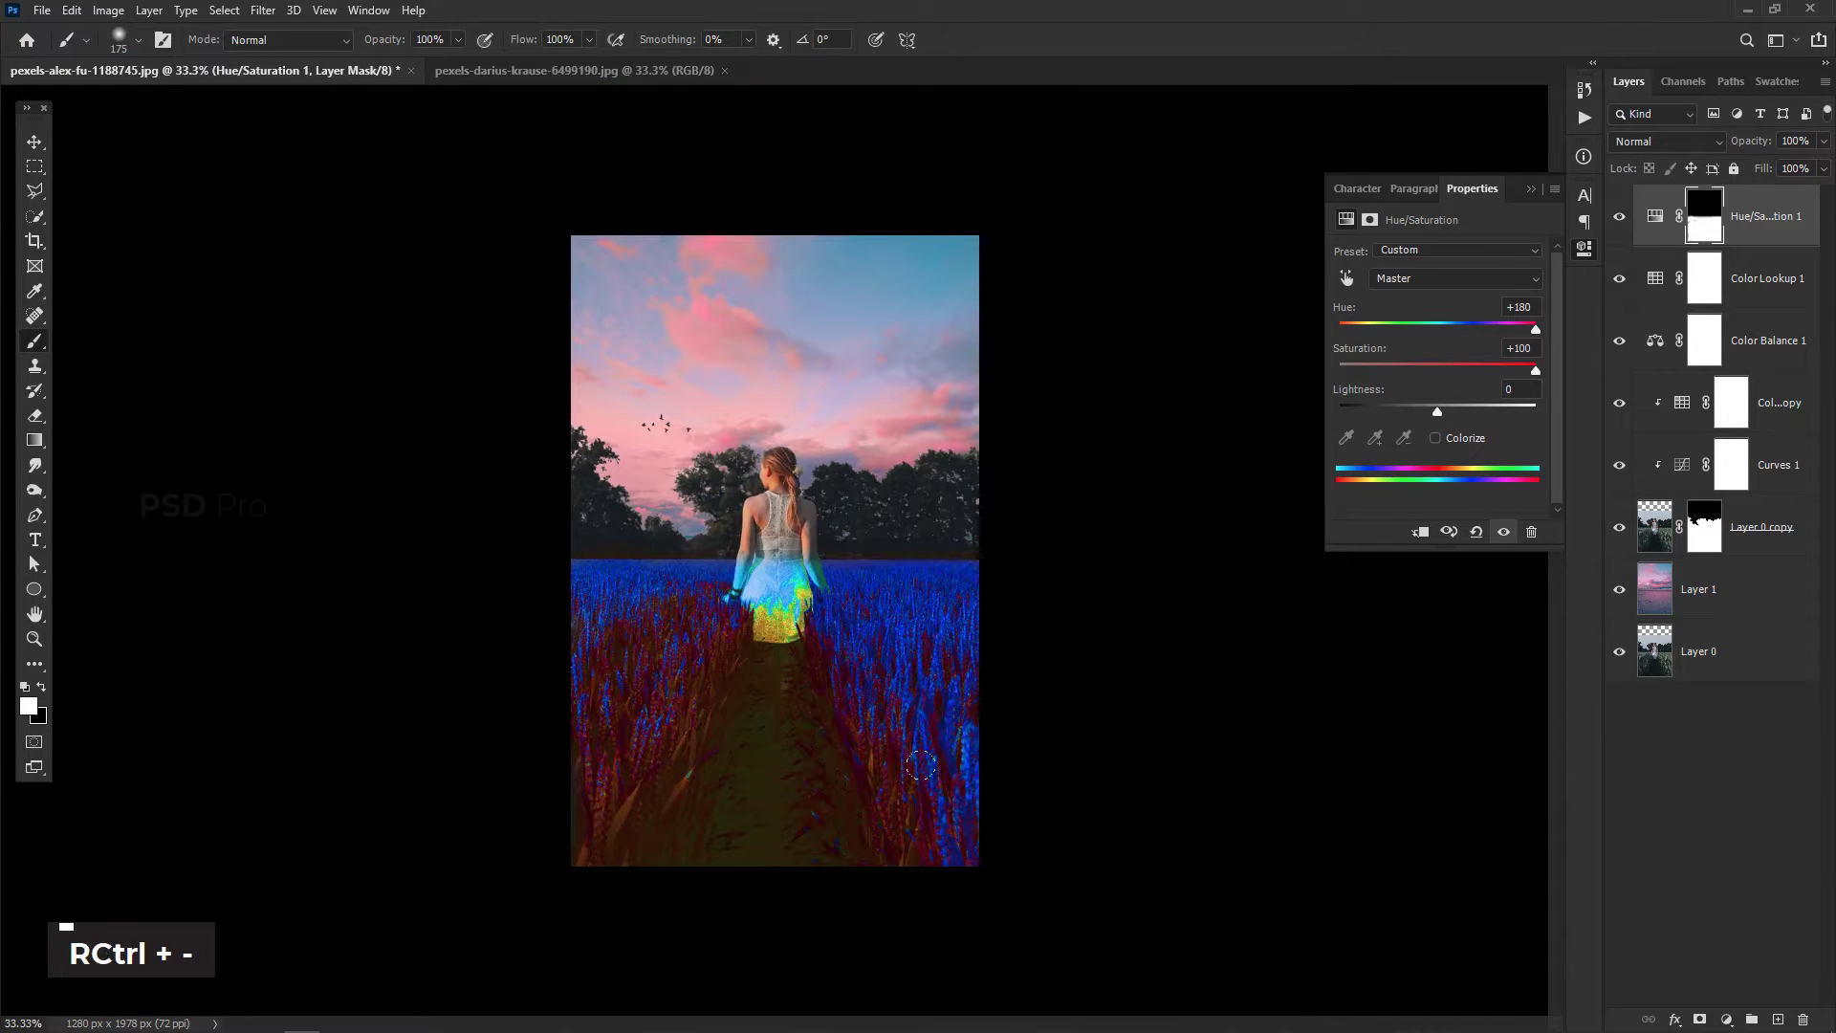
{"action": "key", "text": "ctrl+equal"}
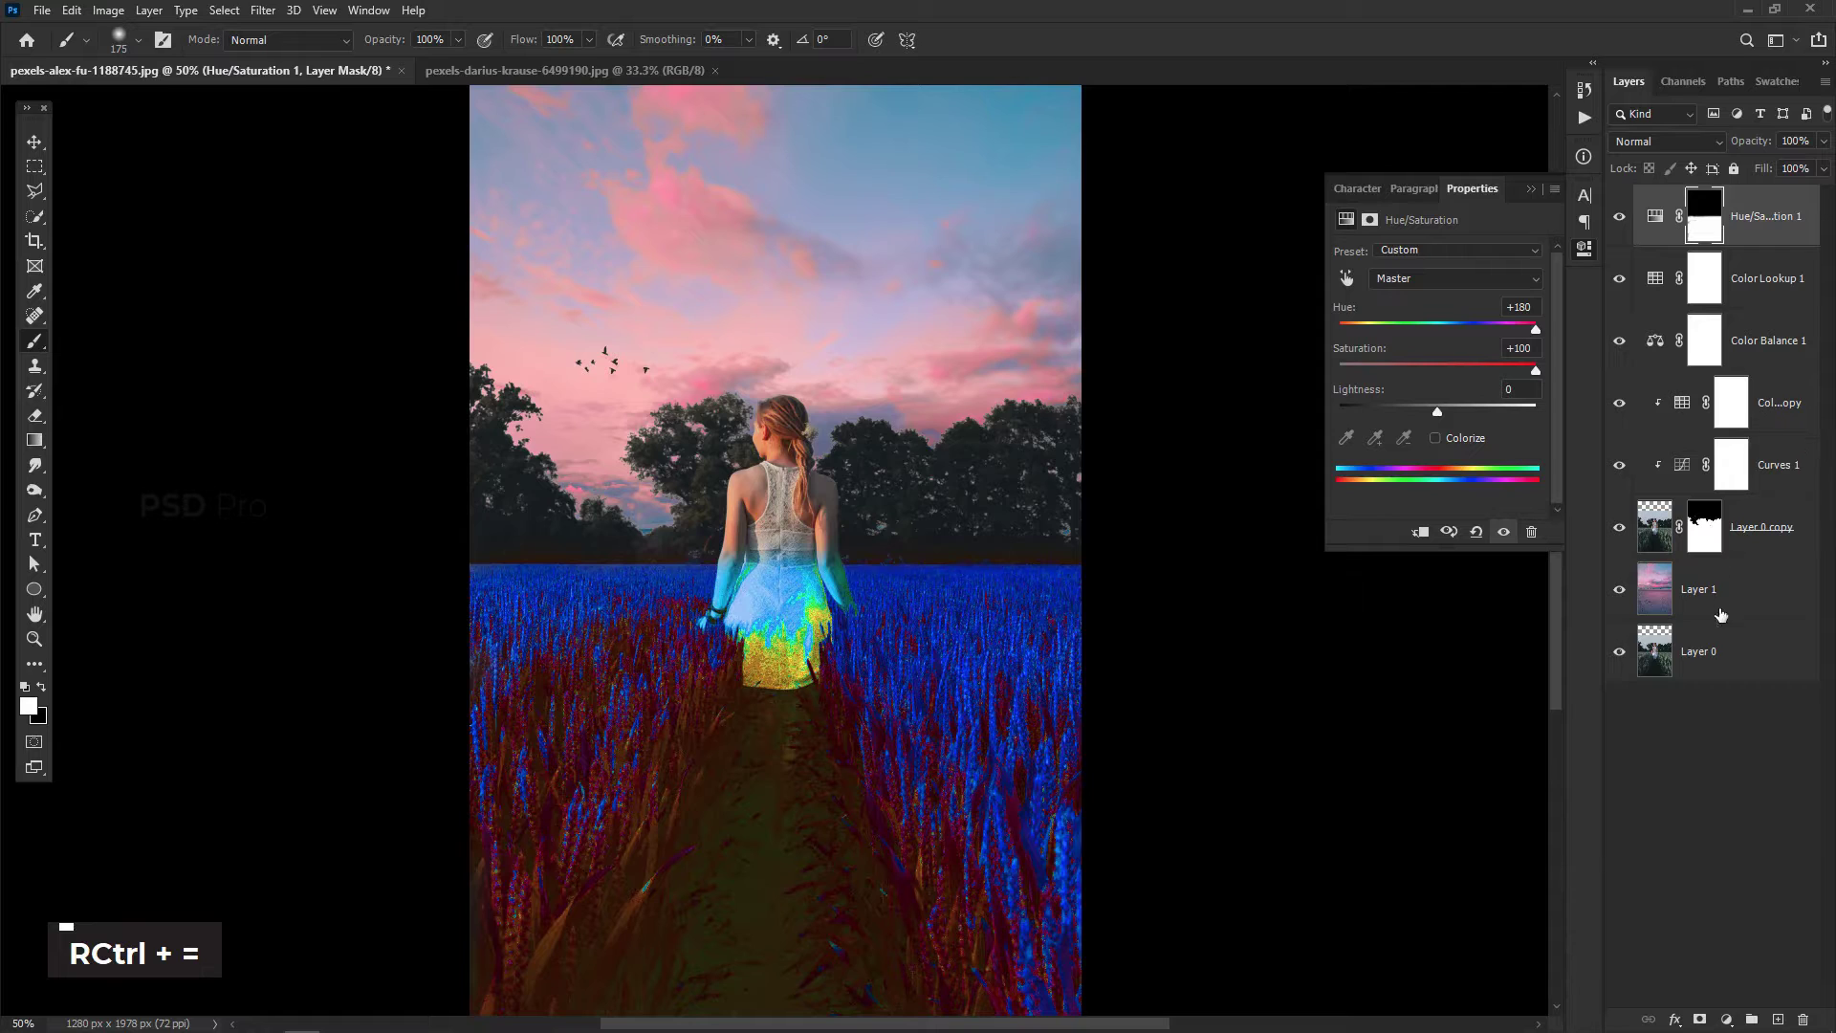
Select the subject on Layer 0, fill that area of the Hue/Saturation 1 mask with black, and deselect
{"action": "left_click", "coordinate": [1725, 662]}
{"action": "left_click", "coordinate": [223, 10]}
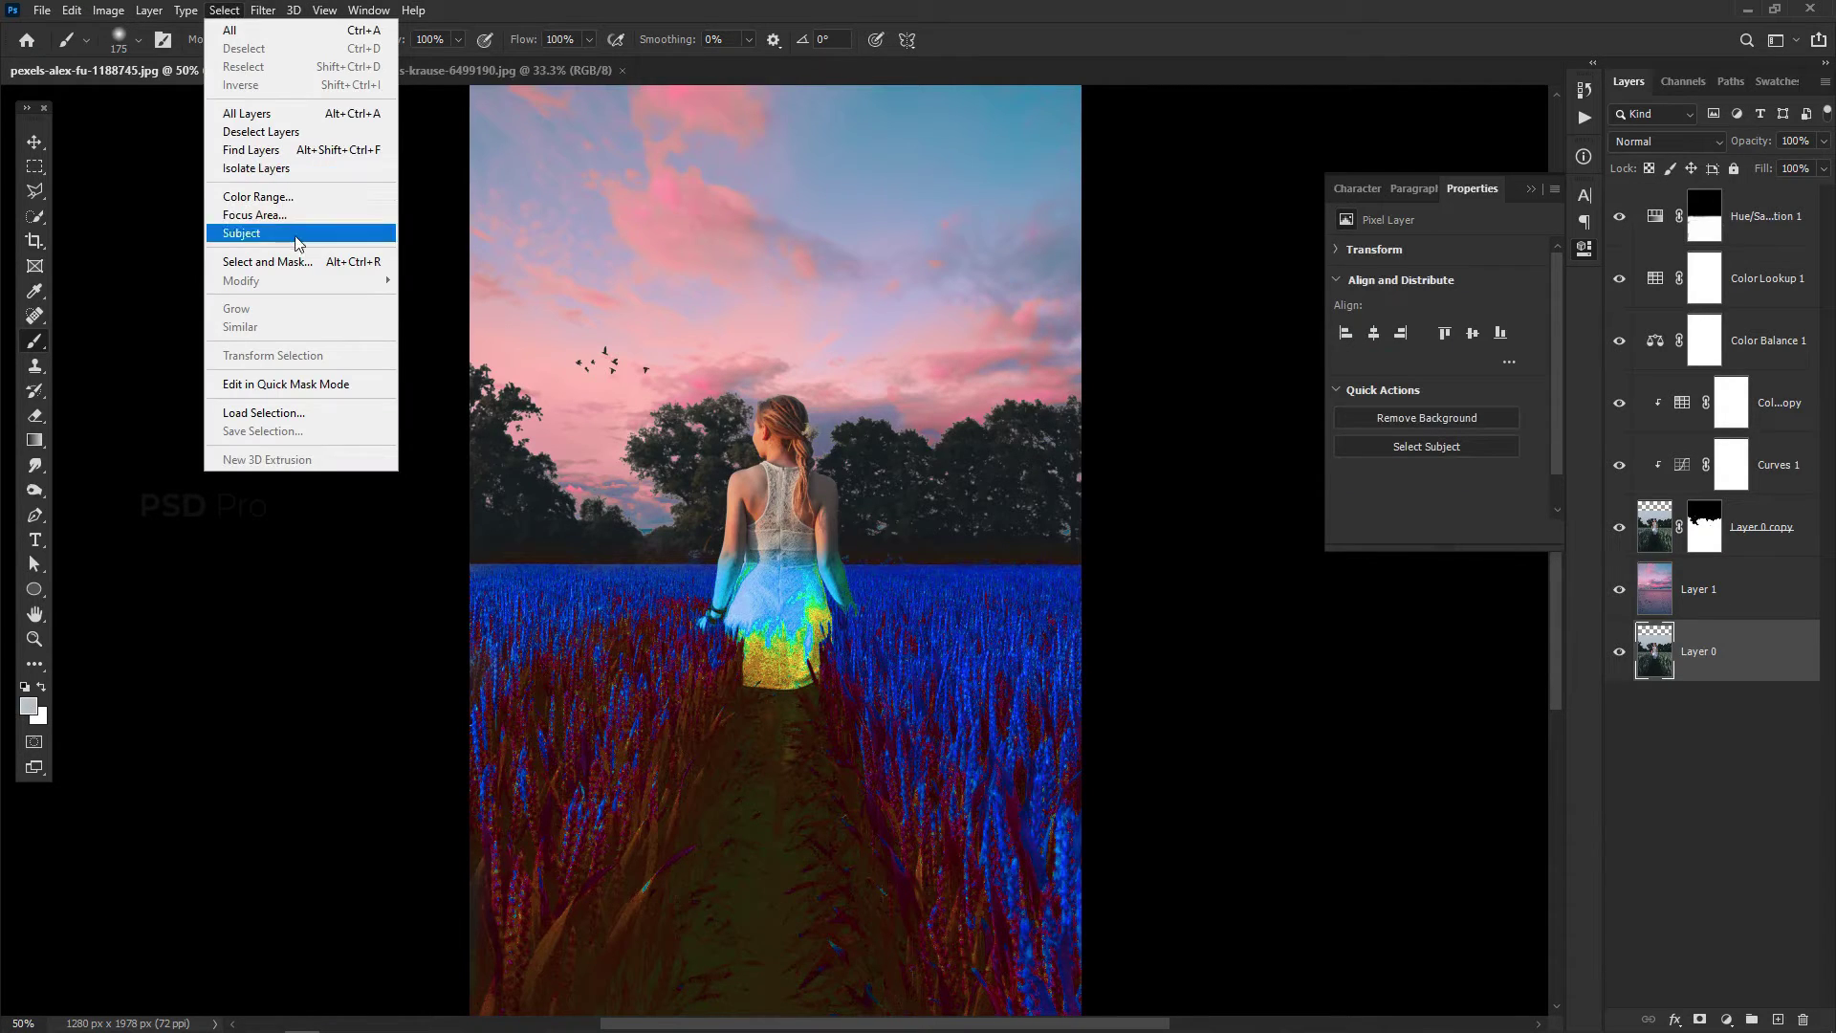
{"action": "left_click", "coordinate": [284, 233]}
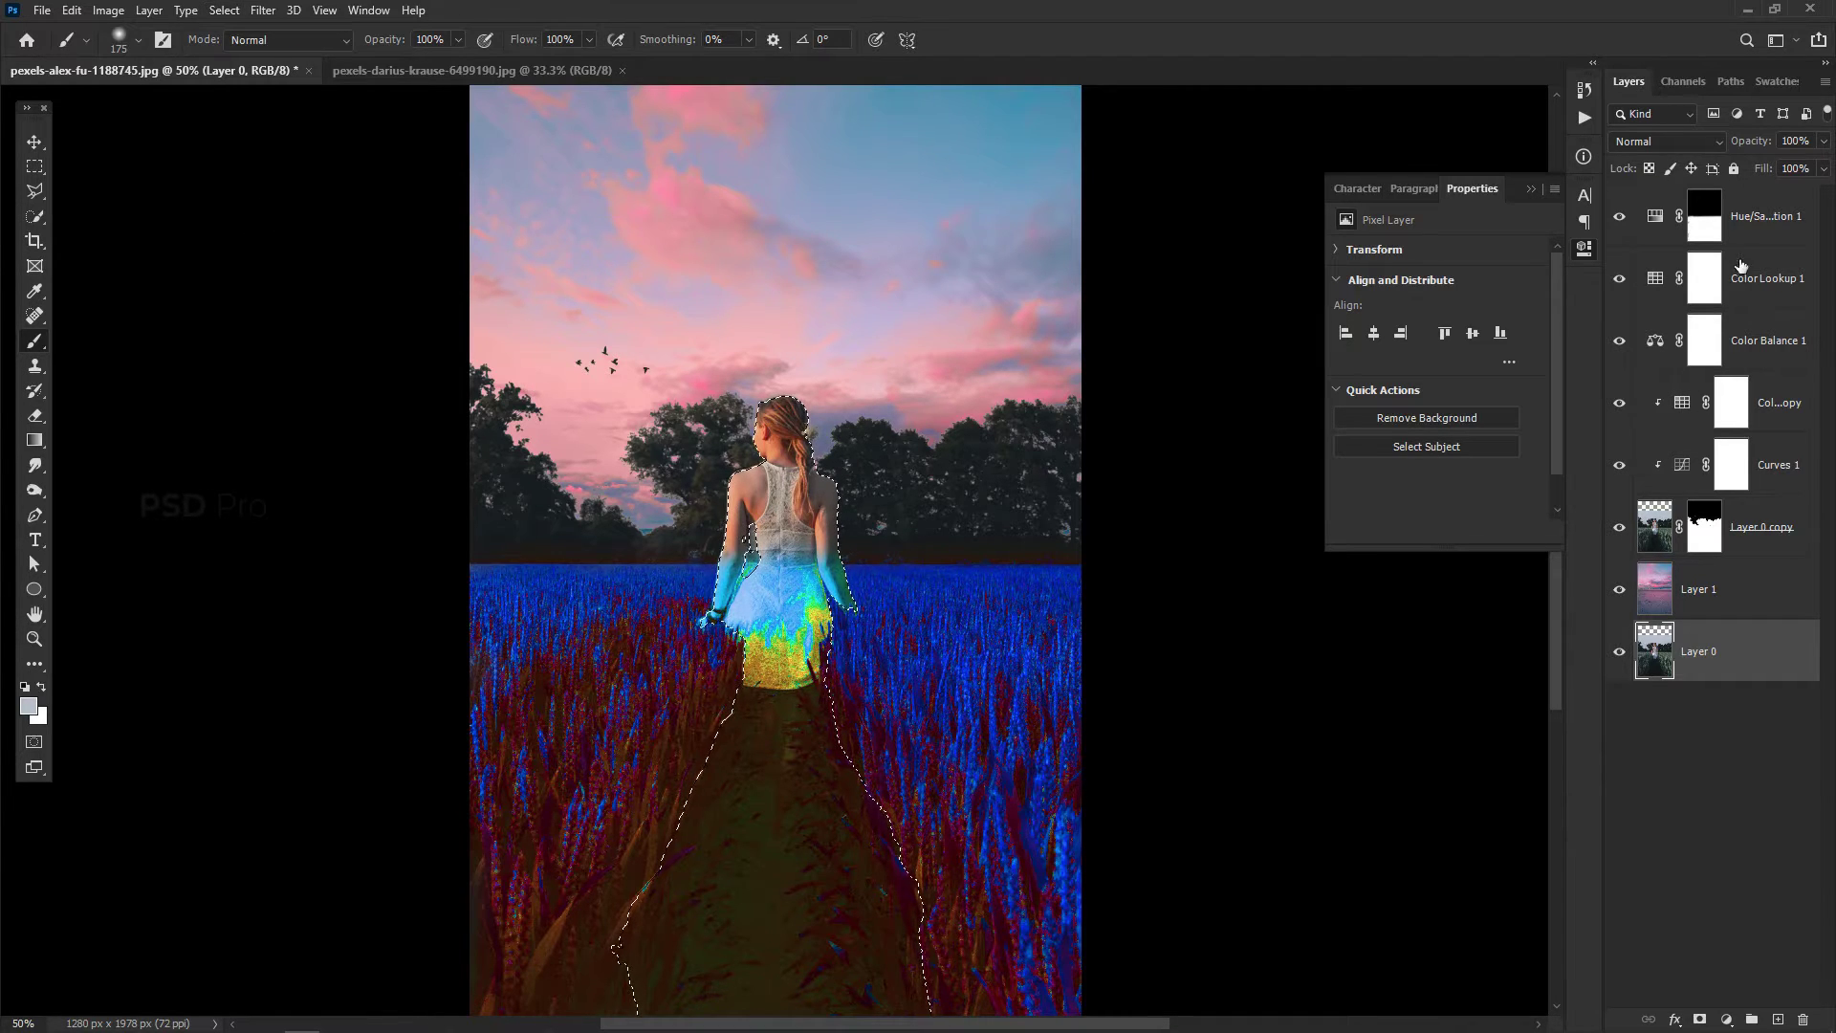
{"action": "left_click", "coordinate": [1704, 228]}
{"action": "key", "text": "d"}
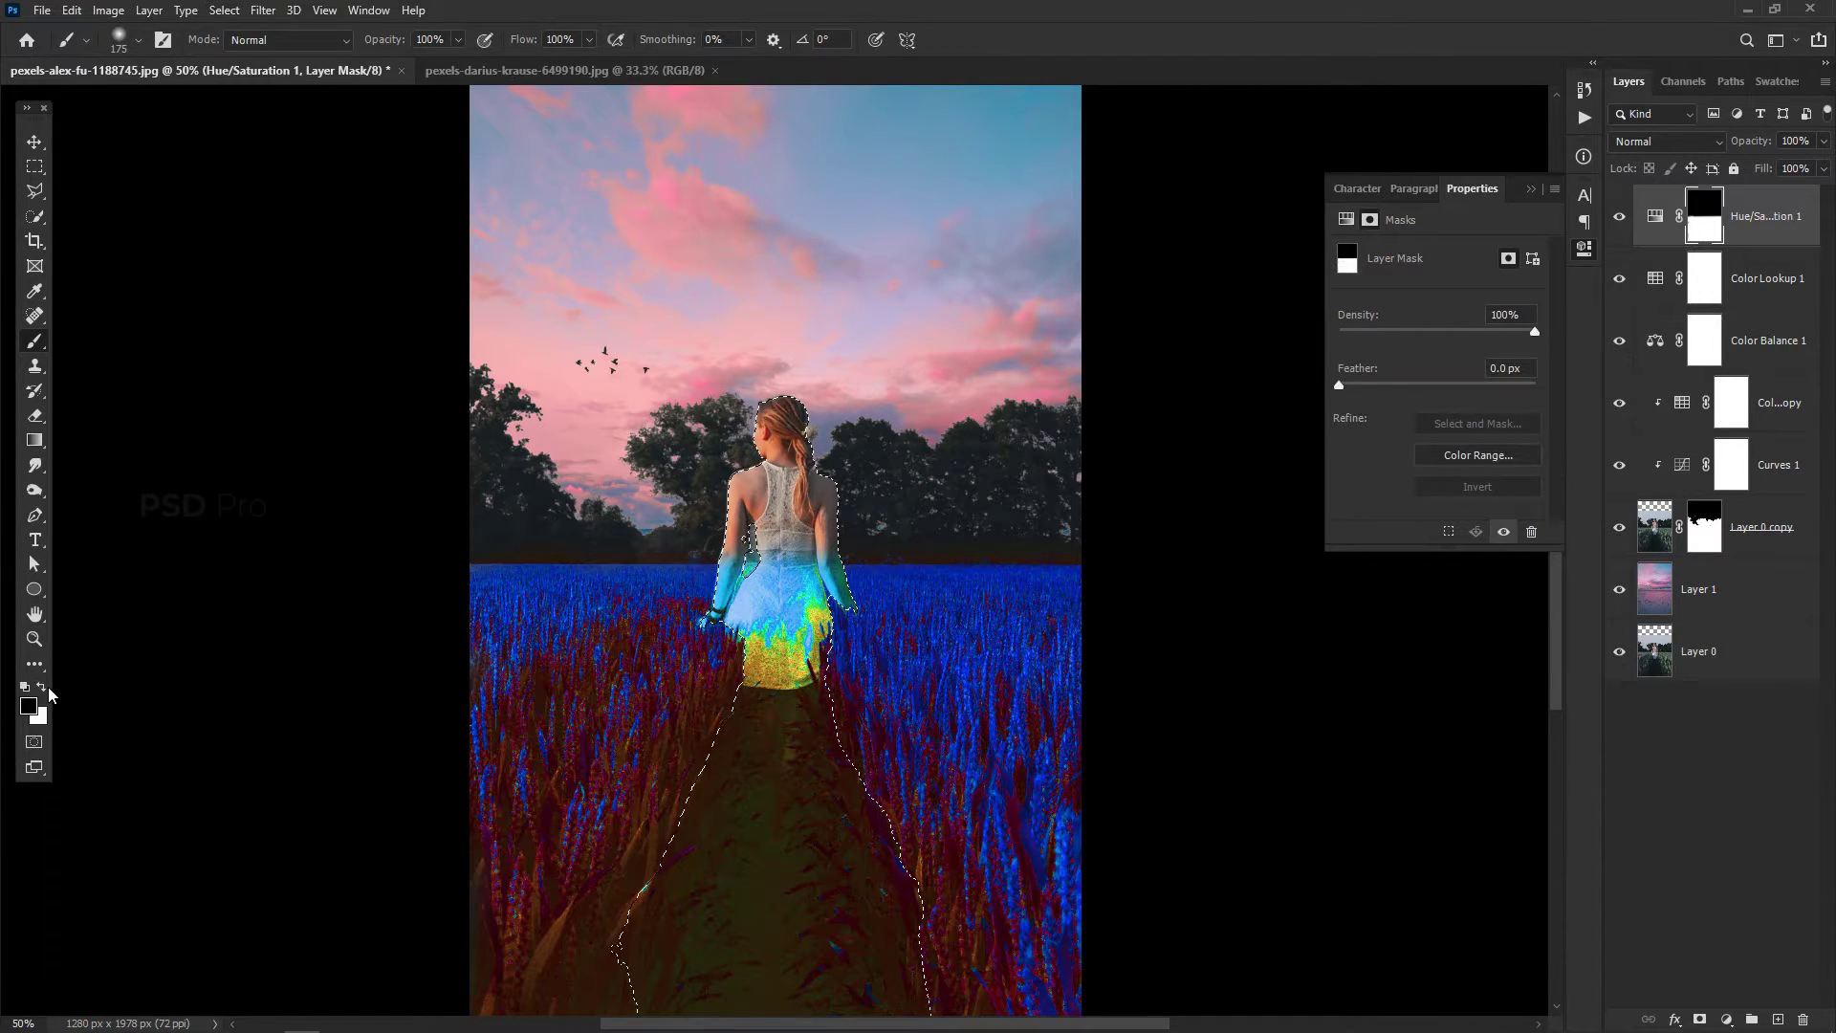
{"action": "key", "text": "alt+BackSpace"}
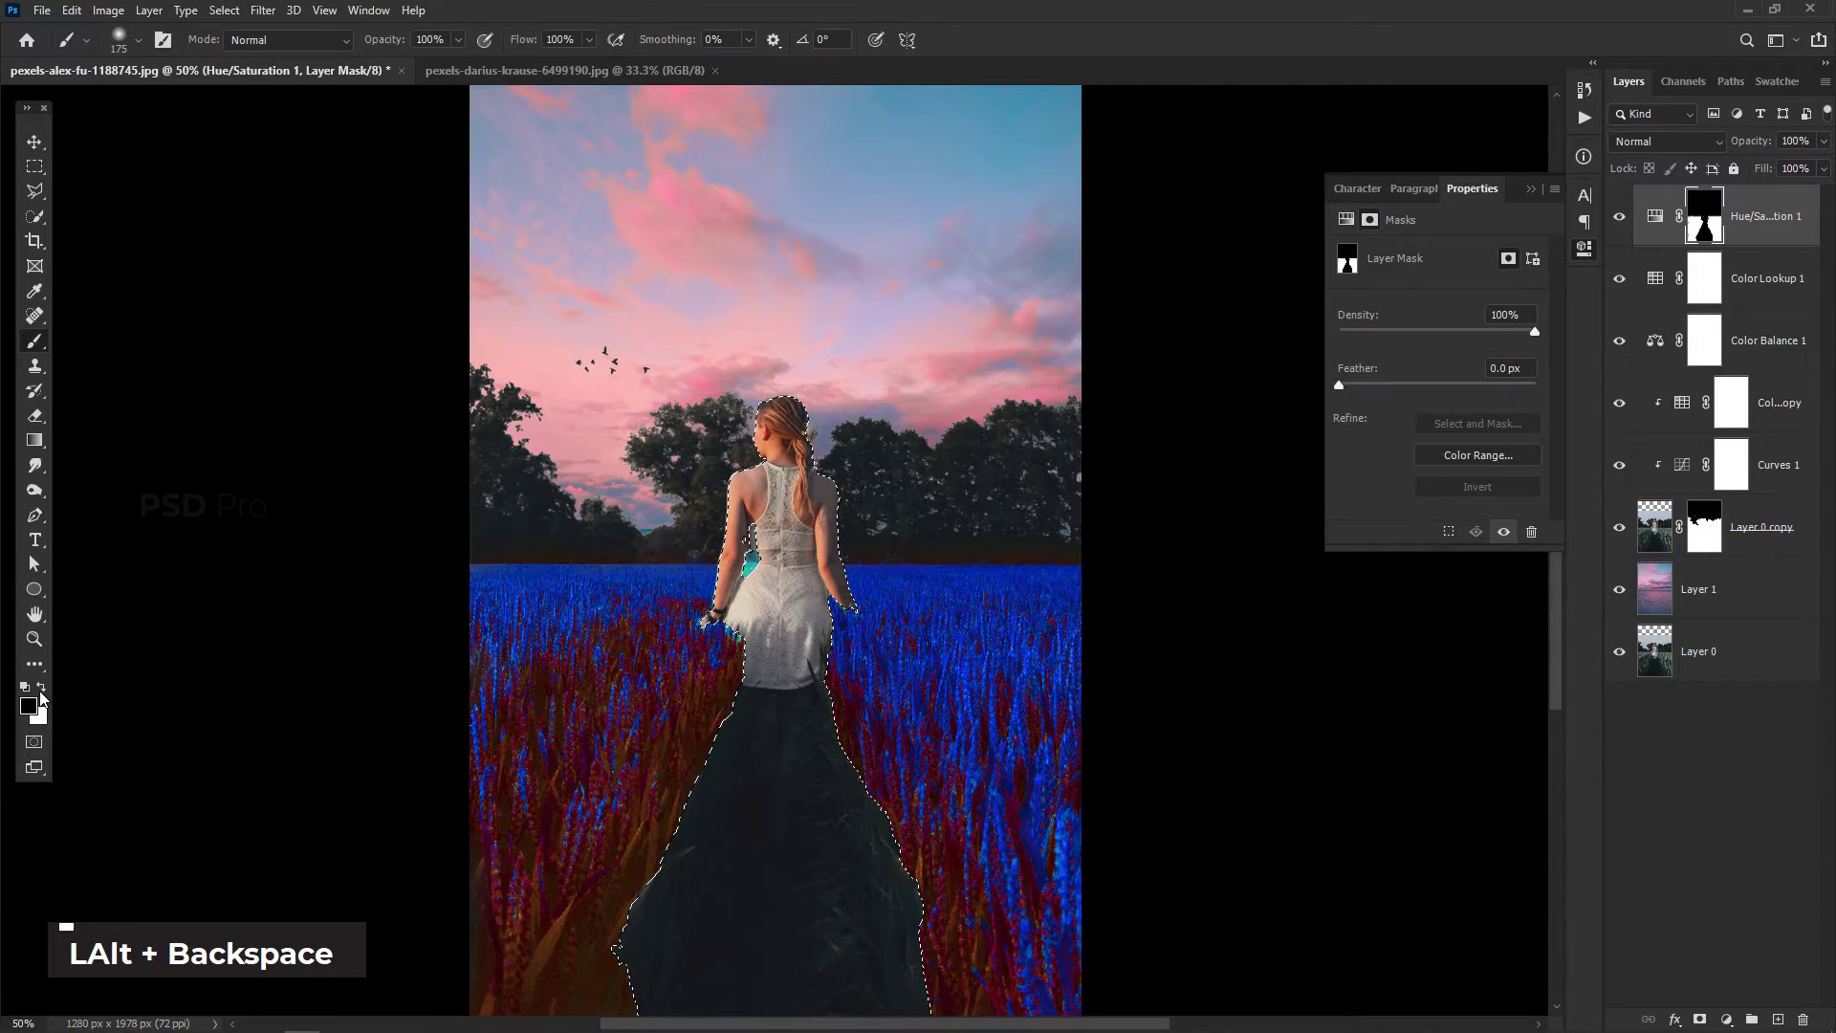
{"action": "key", "text": "ctrl+d"}
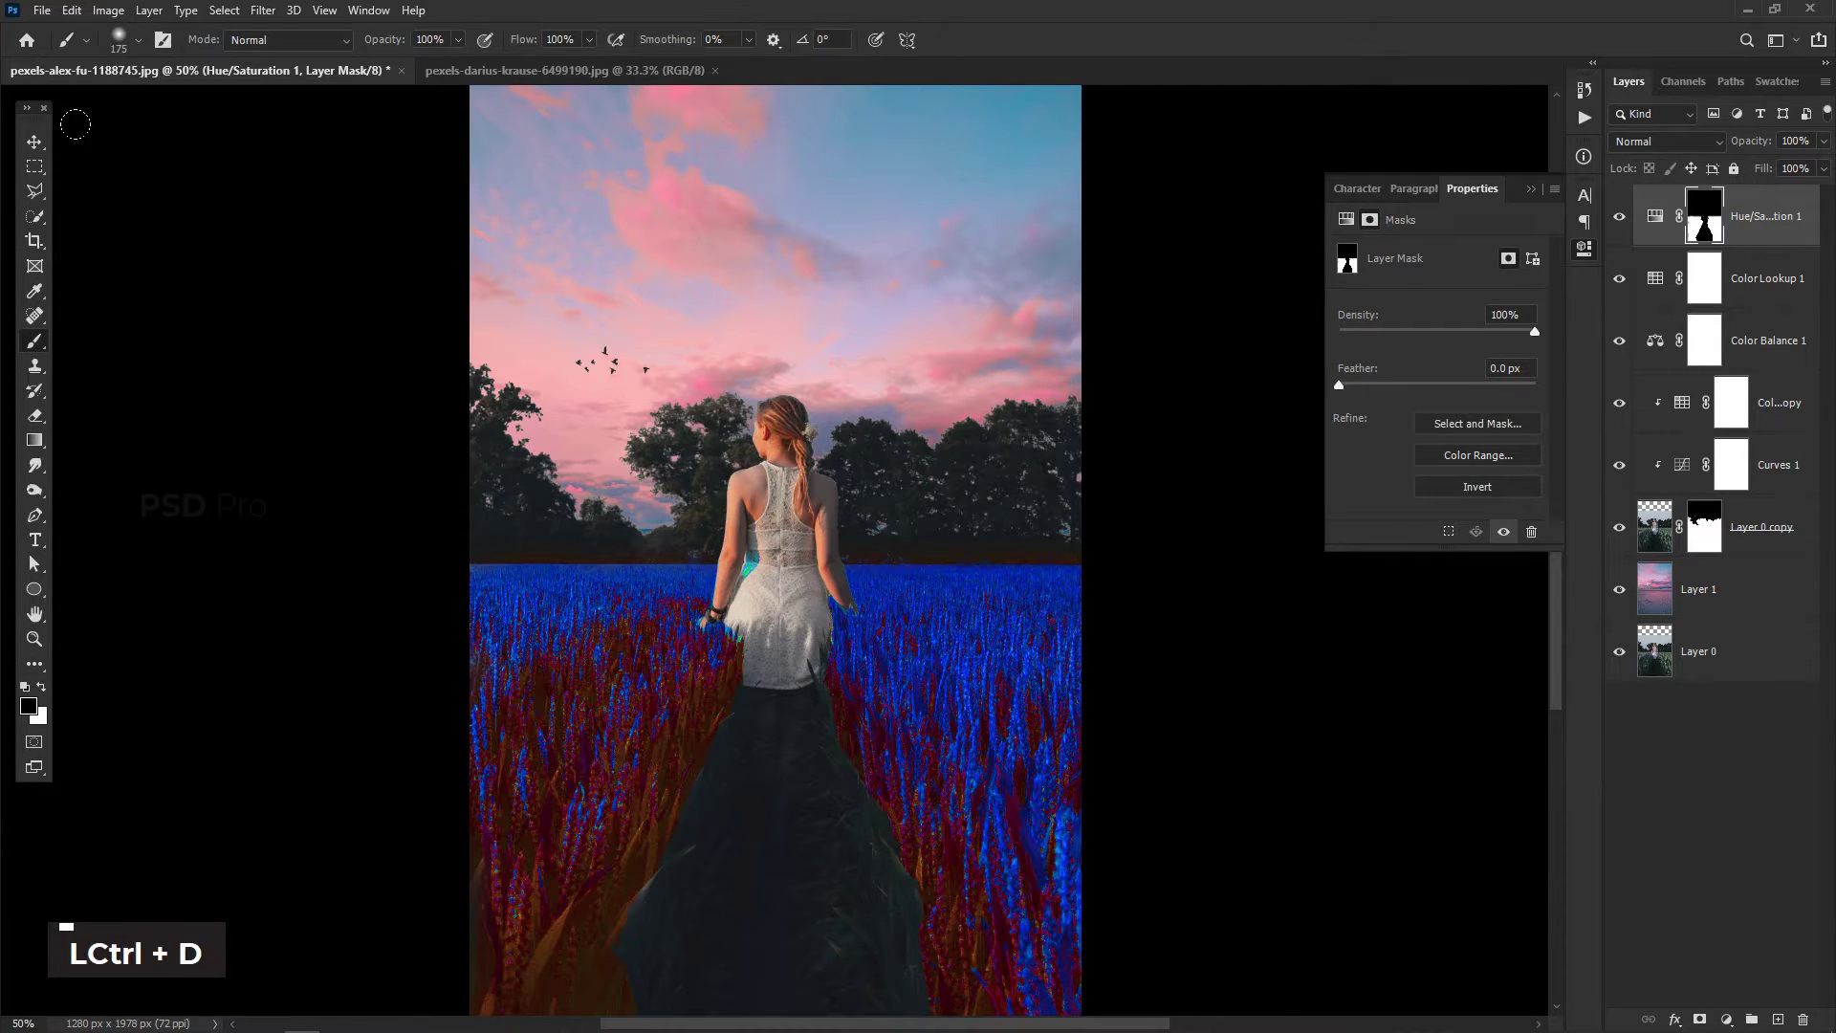
Set the Hue/Saturation 1 adjustment to Hue -63, Saturation -48 and Lightness -13
{"action": "left_click", "coordinate": [34, 147]}
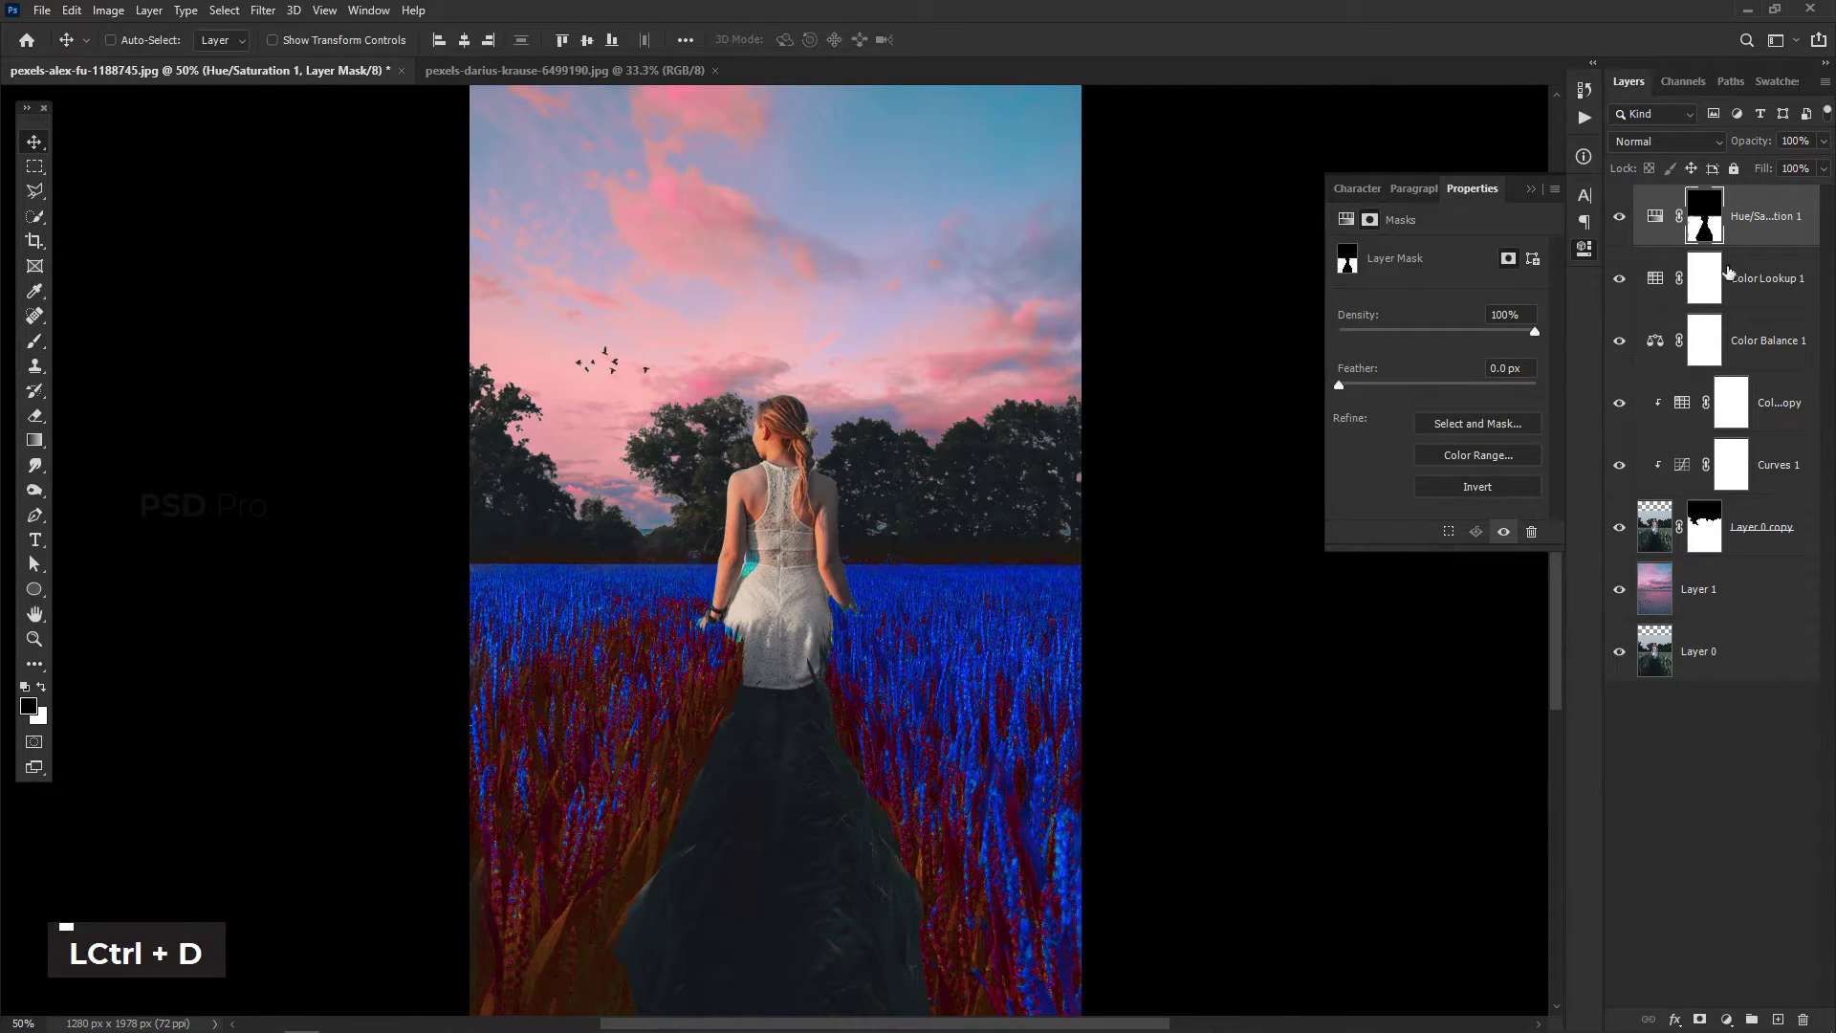
{"action": "double_click", "coordinate": [1655, 213]}
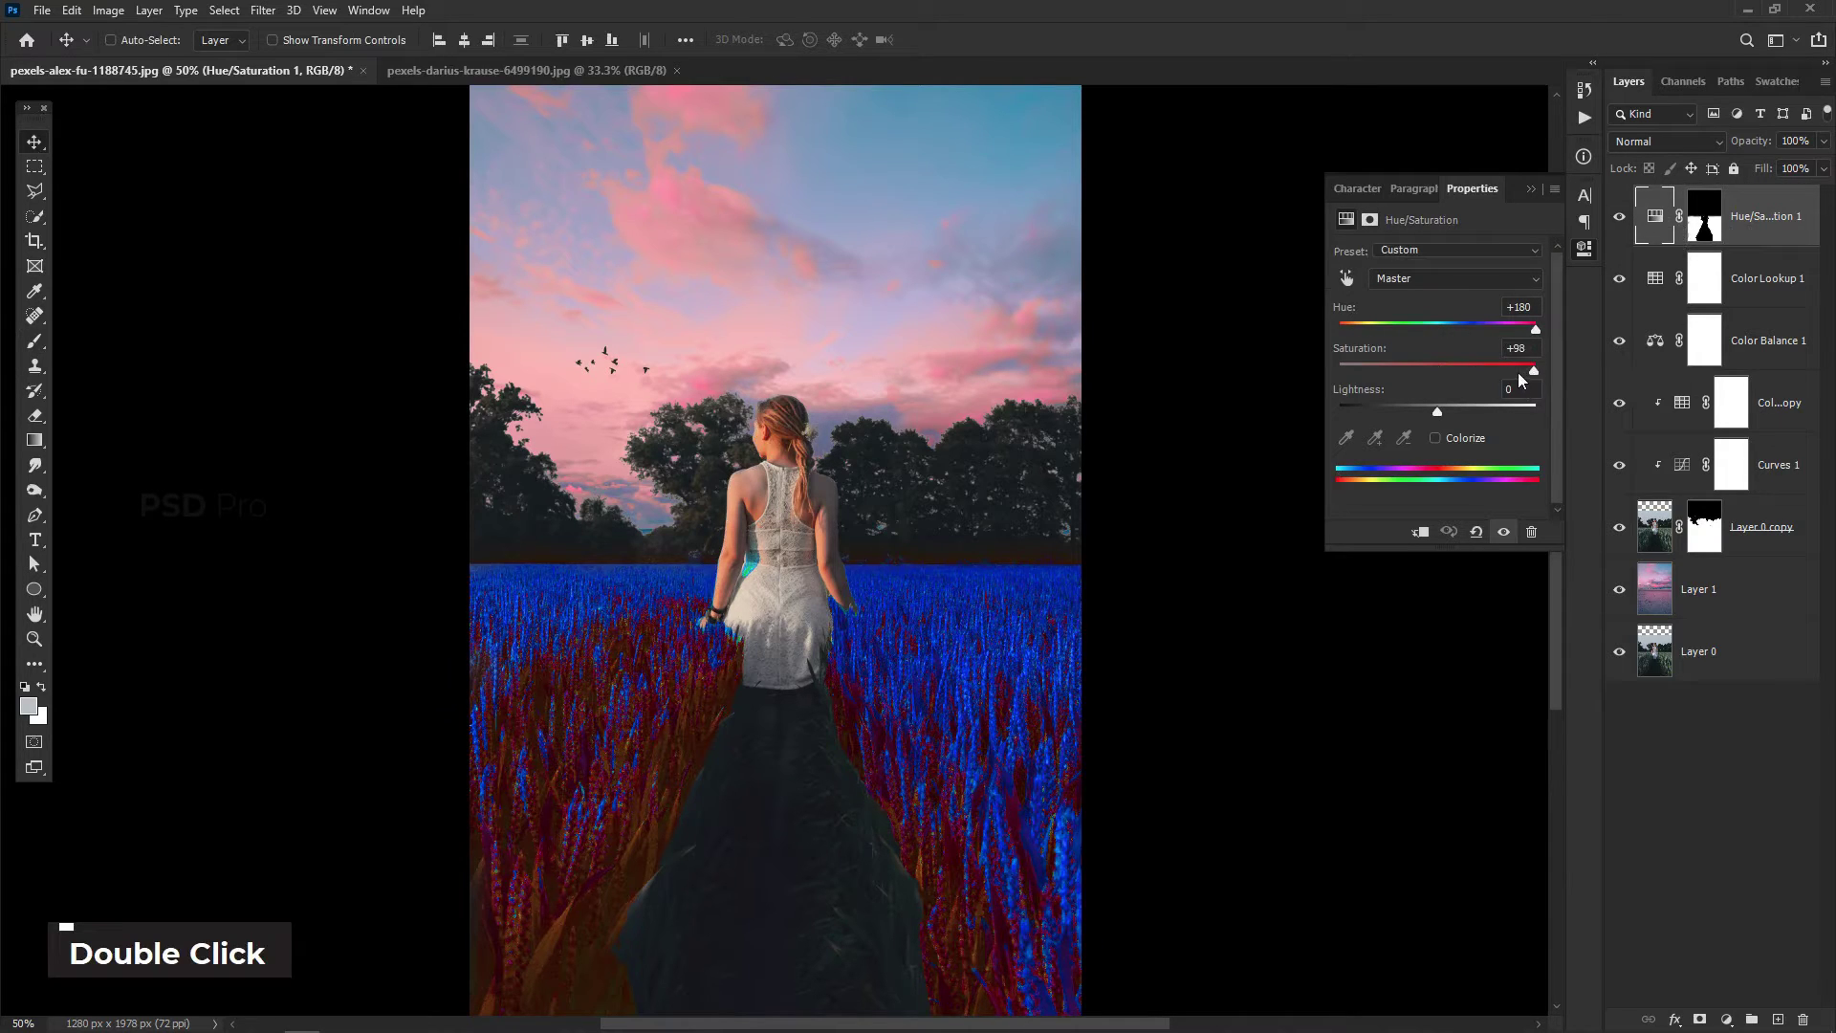
{"action": "left_click_drag", "start_coordinate": [1536, 370], "coordinate": [1428, 374]}
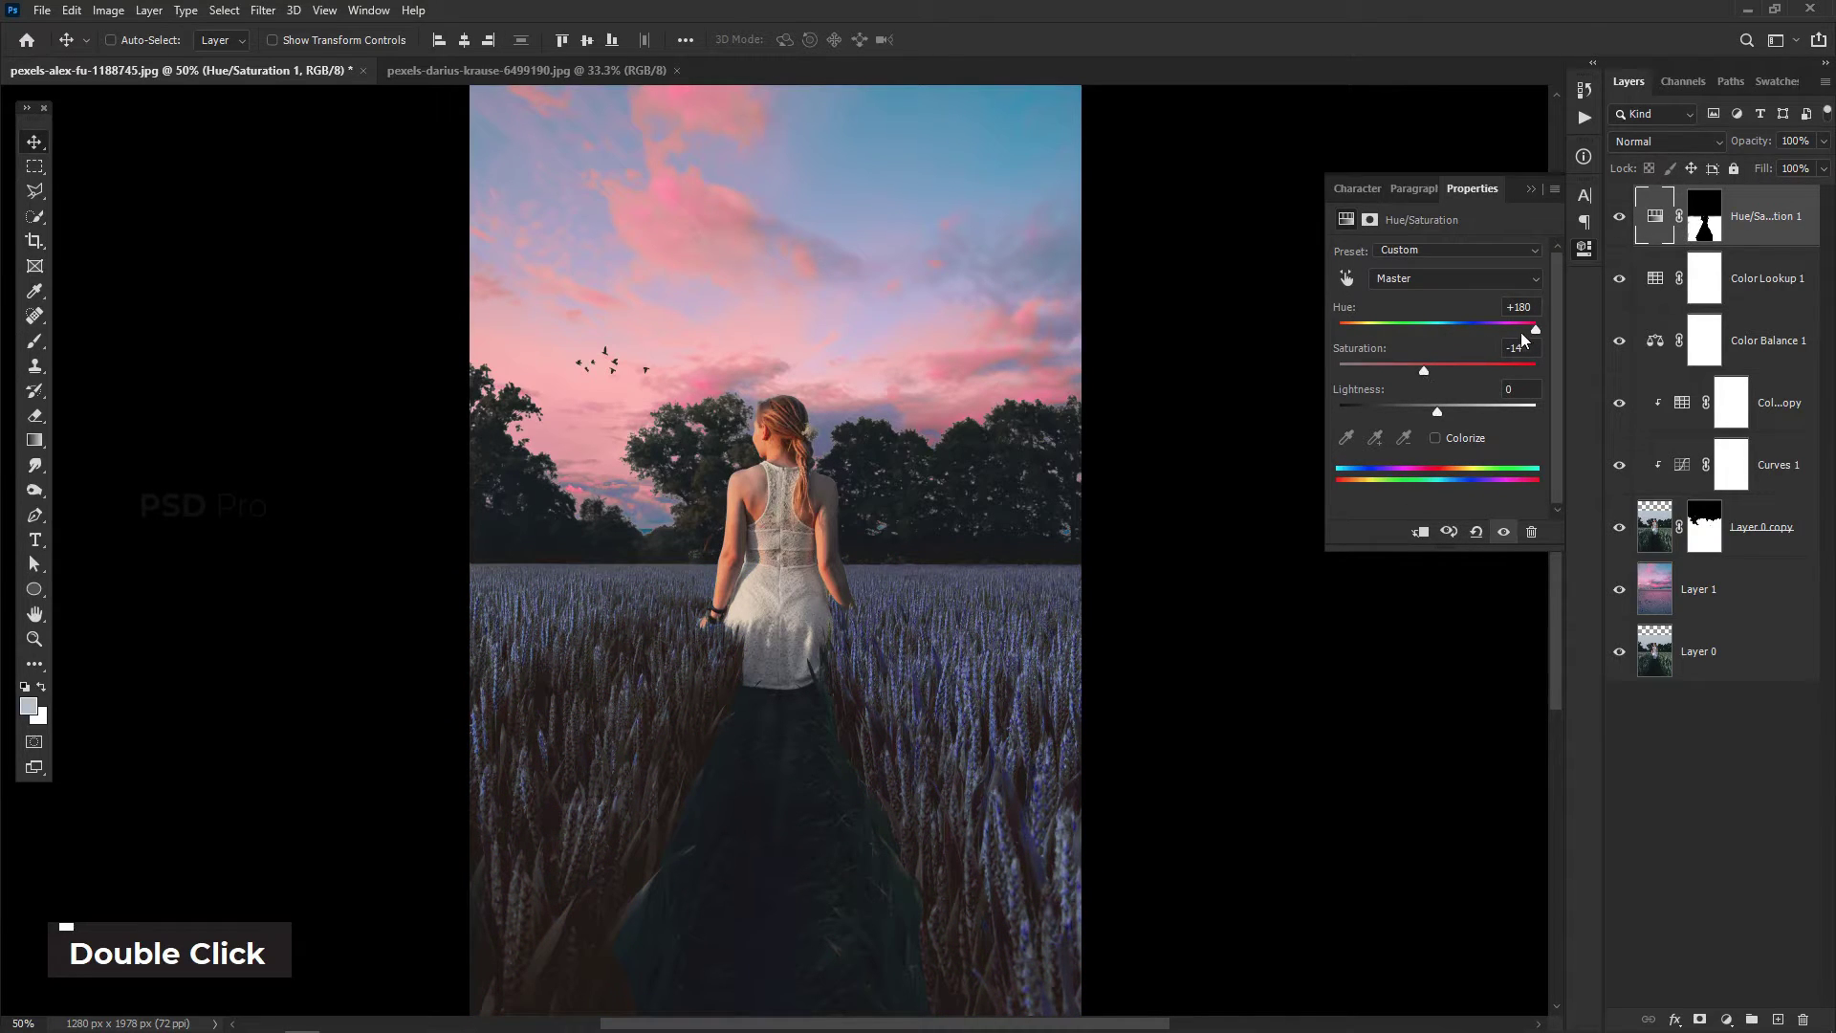
{"action": "left_click_drag", "start_coordinate": [1533, 323], "coordinate": [1428, 409]}
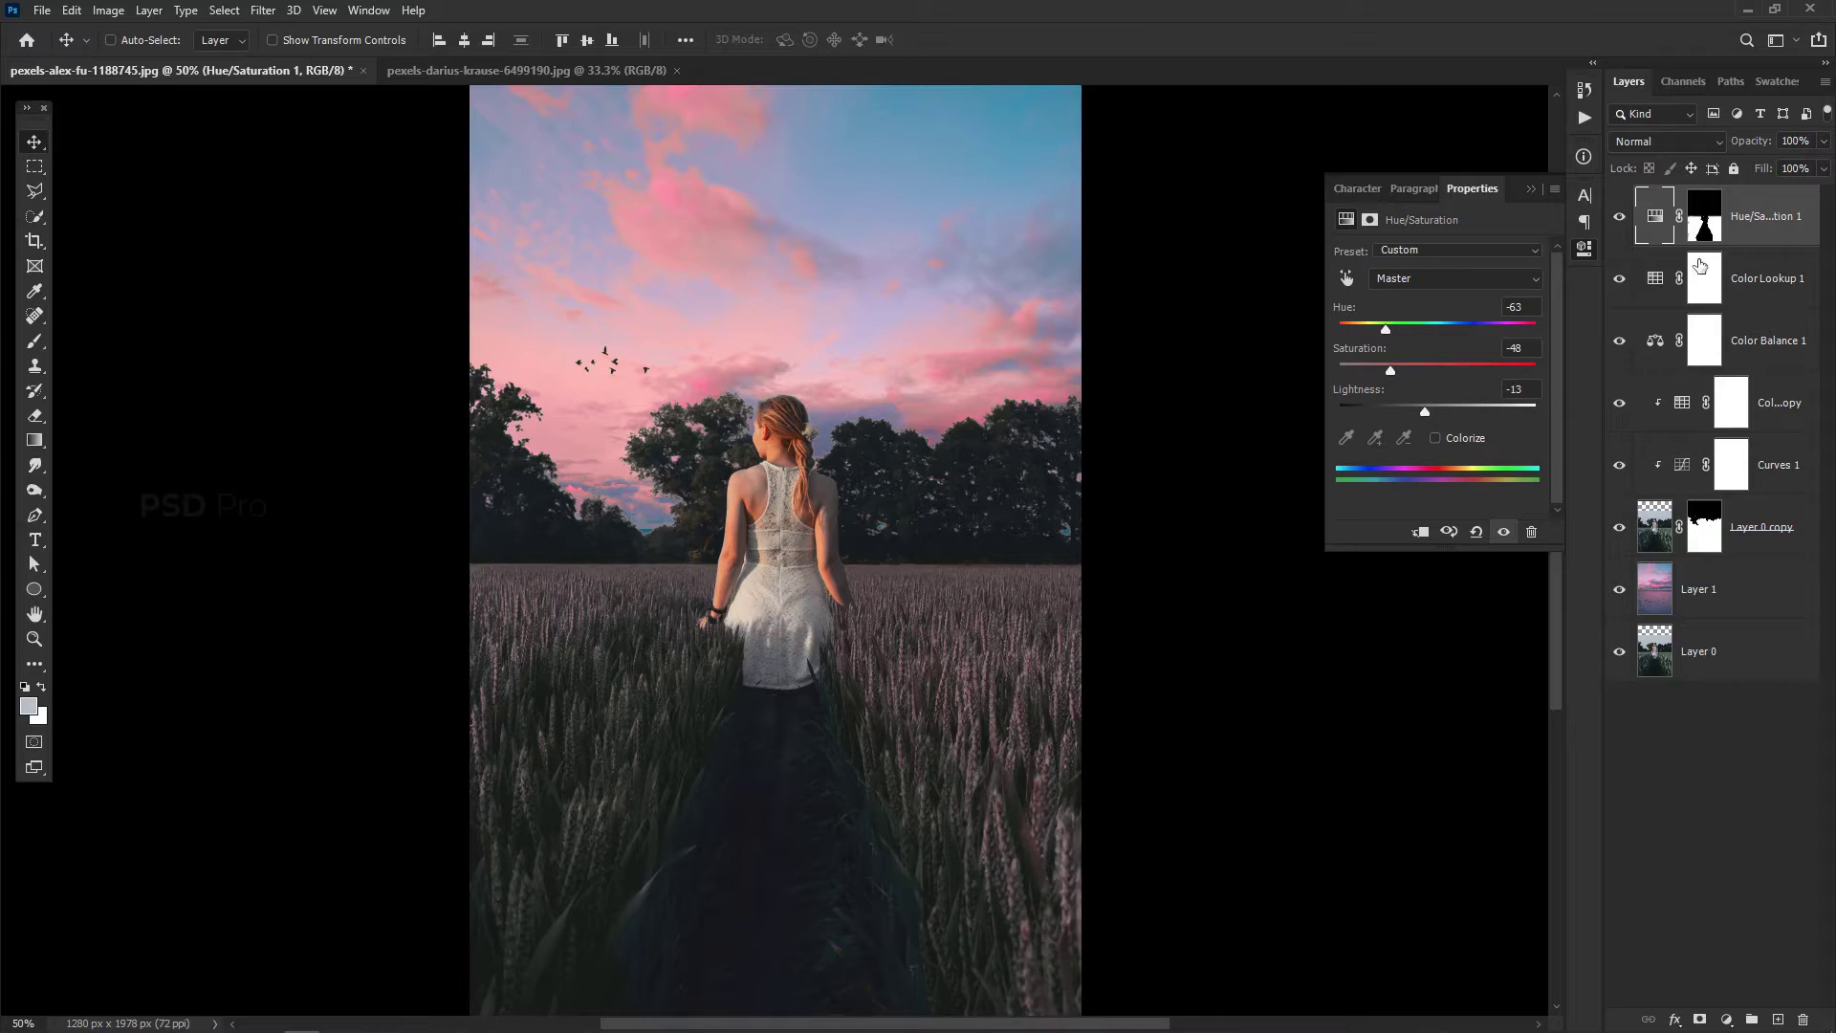
Paint the dark path through the field on the Hue/Saturation 1 mask with a soft white 300 px brush at 13% opacity
{"action": "left_click", "coordinate": [1704, 216]}
{"action": "key", "text": "d"}
{"action": "left_click", "coordinate": [36, 340]}
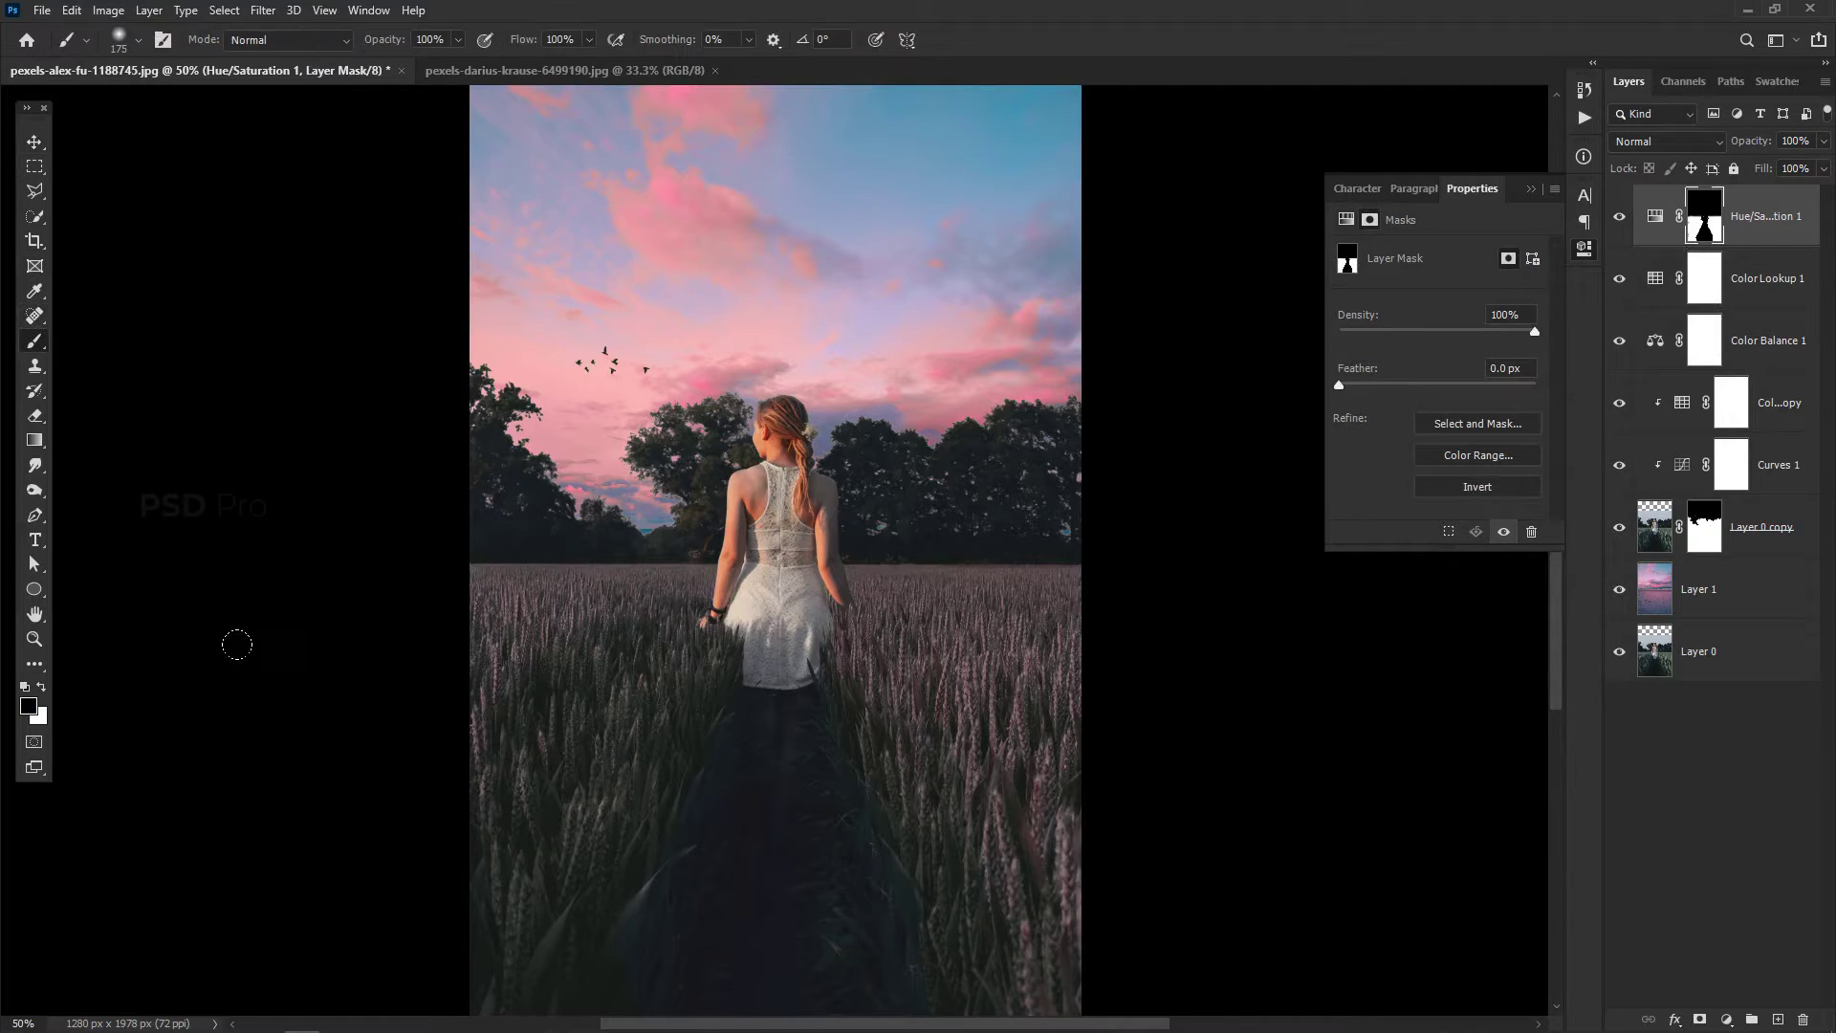
{"action": "left_click", "coordinate": [41, 687]}
{"action": "left_click_drag", "start_coordinate": [388, 40], "coordinate": [297, 67]}
{"action": "key", "text": "bracketright"}
{"action": "key", "text": "bracketright"}
{"action": "key", "text": "ctrl+minus"}
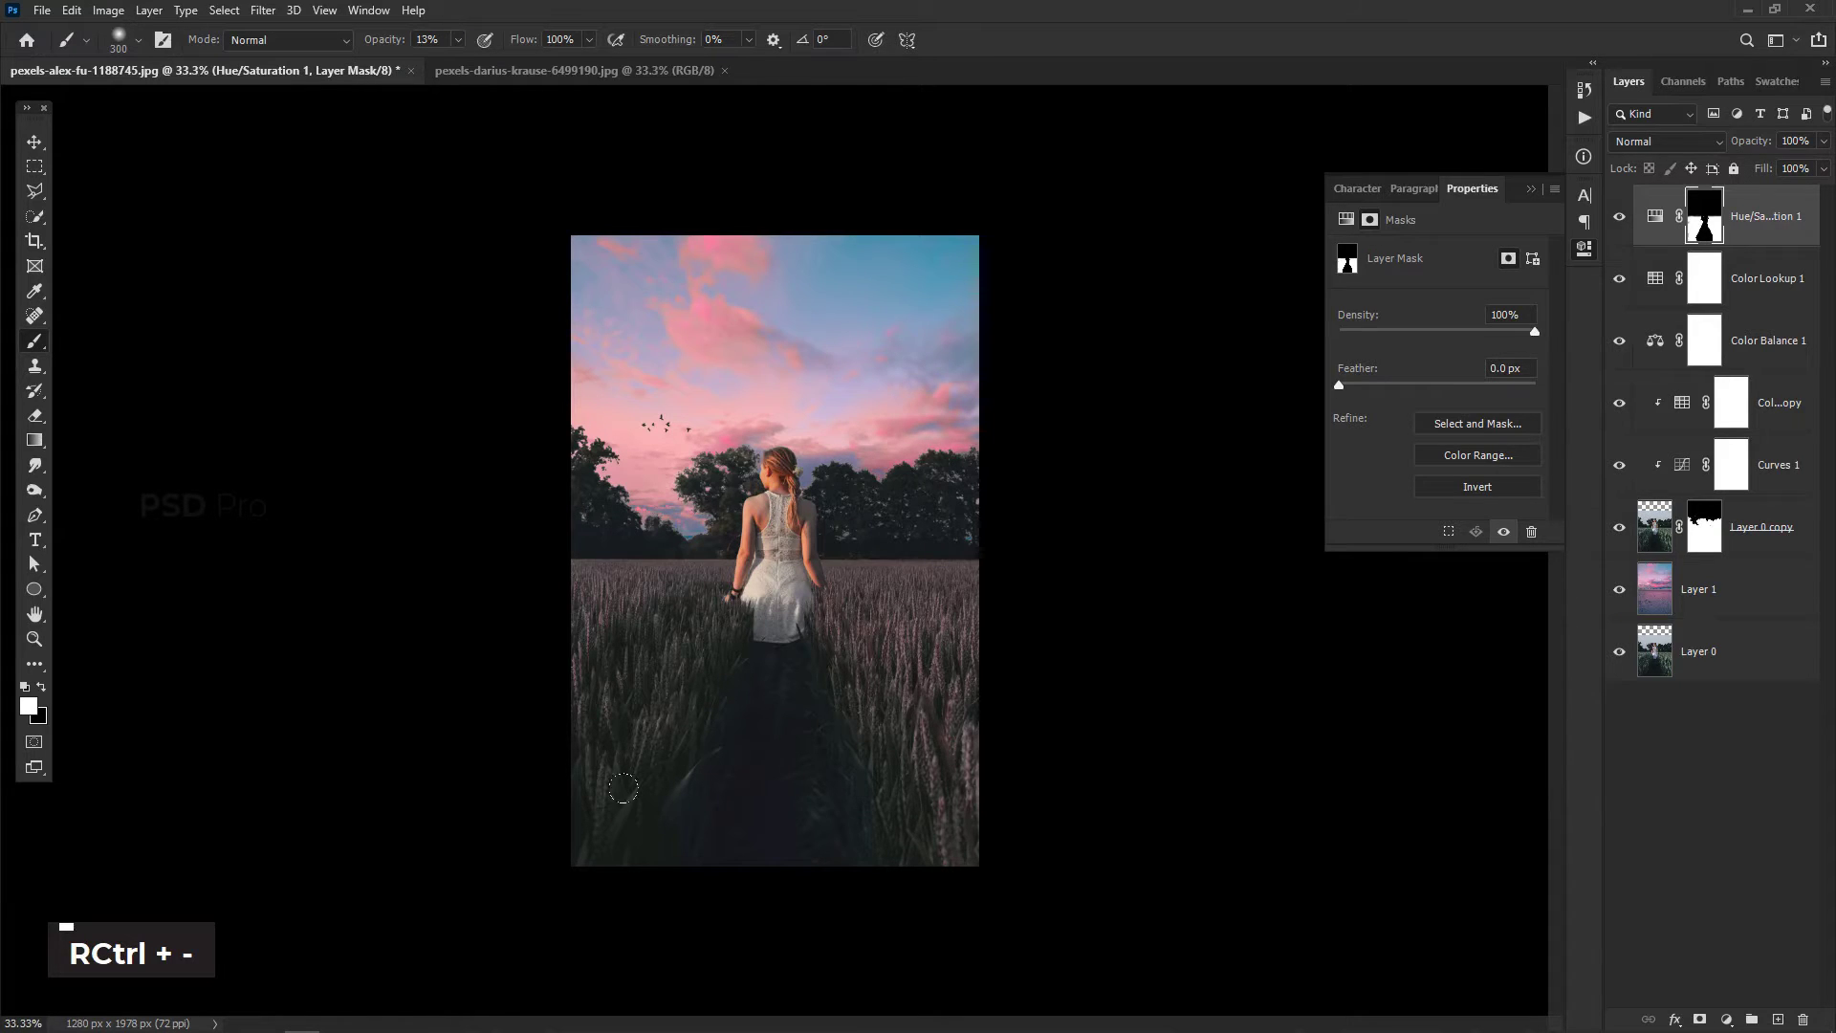
{"action": "left_click_drag", "start_coordinate": [823, 812], "coordinate": [853, 803]}
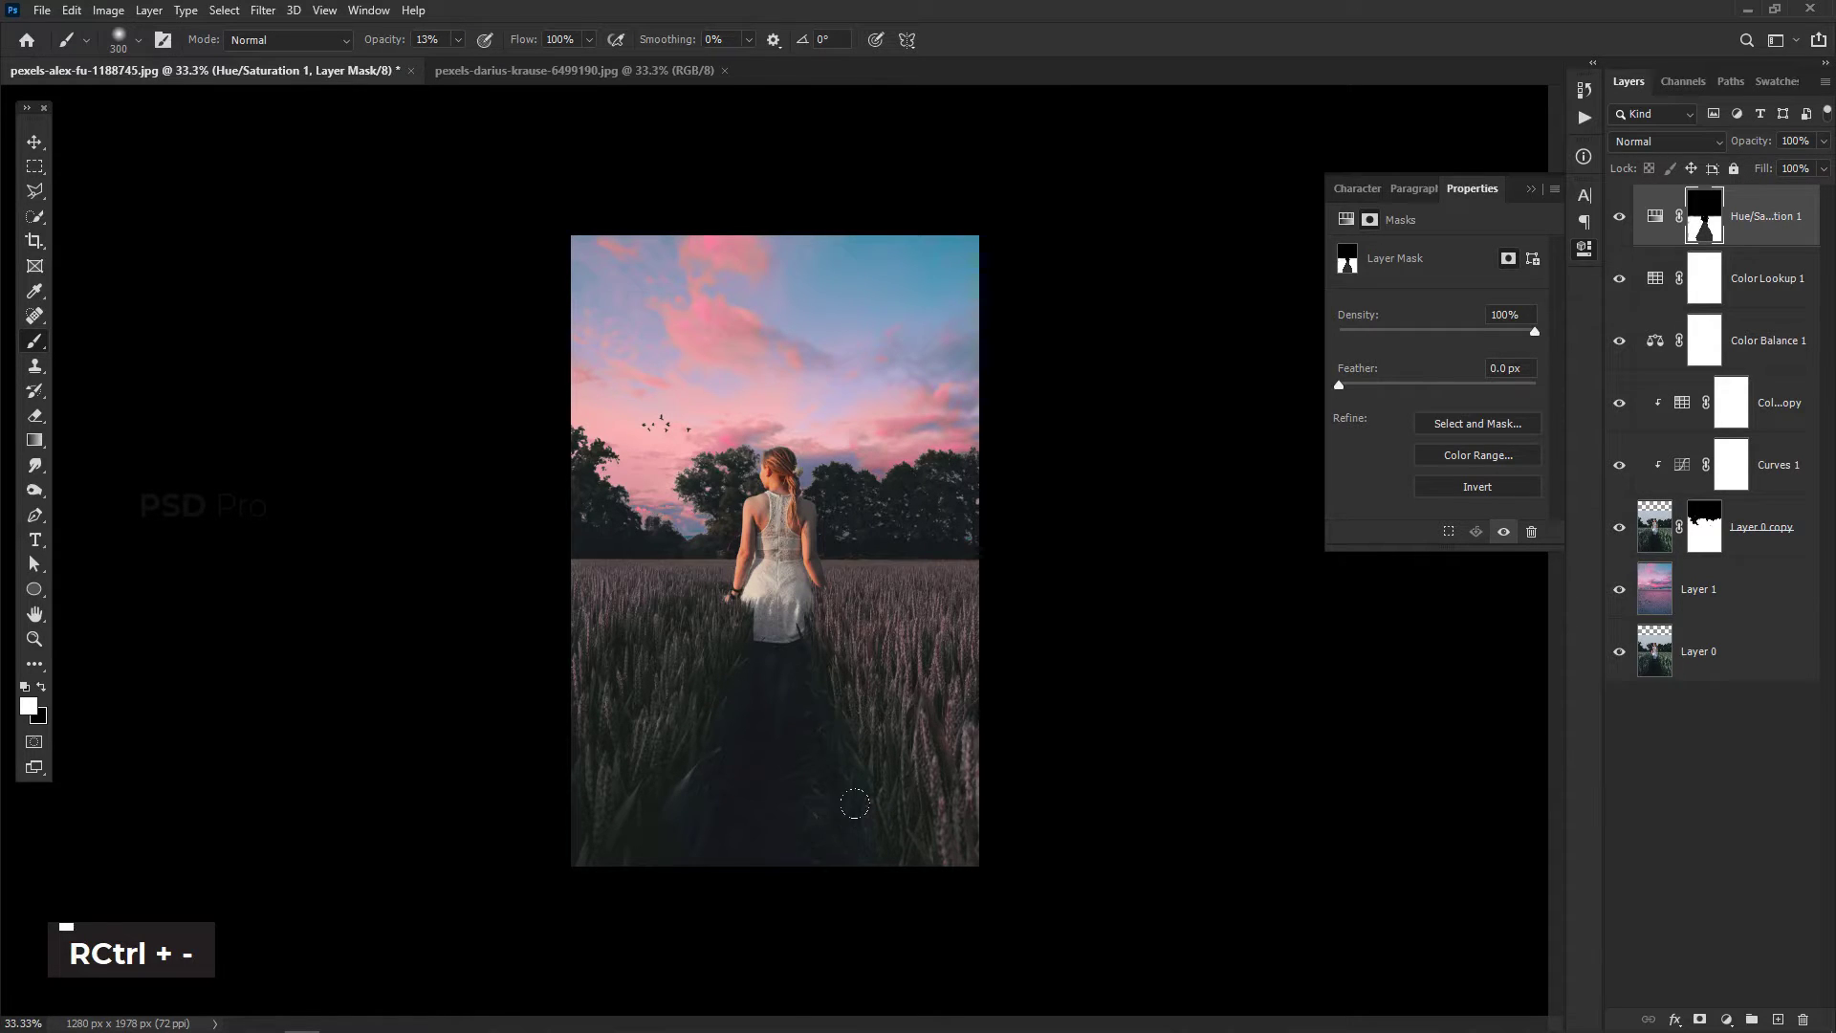
Display the Hue/Saturation 1 mask alone, brush the path area lighter with white at 32% opacity, and return to the image view
{"action": "left_click", "coordinate": [1705, 239], "text": "alt"}
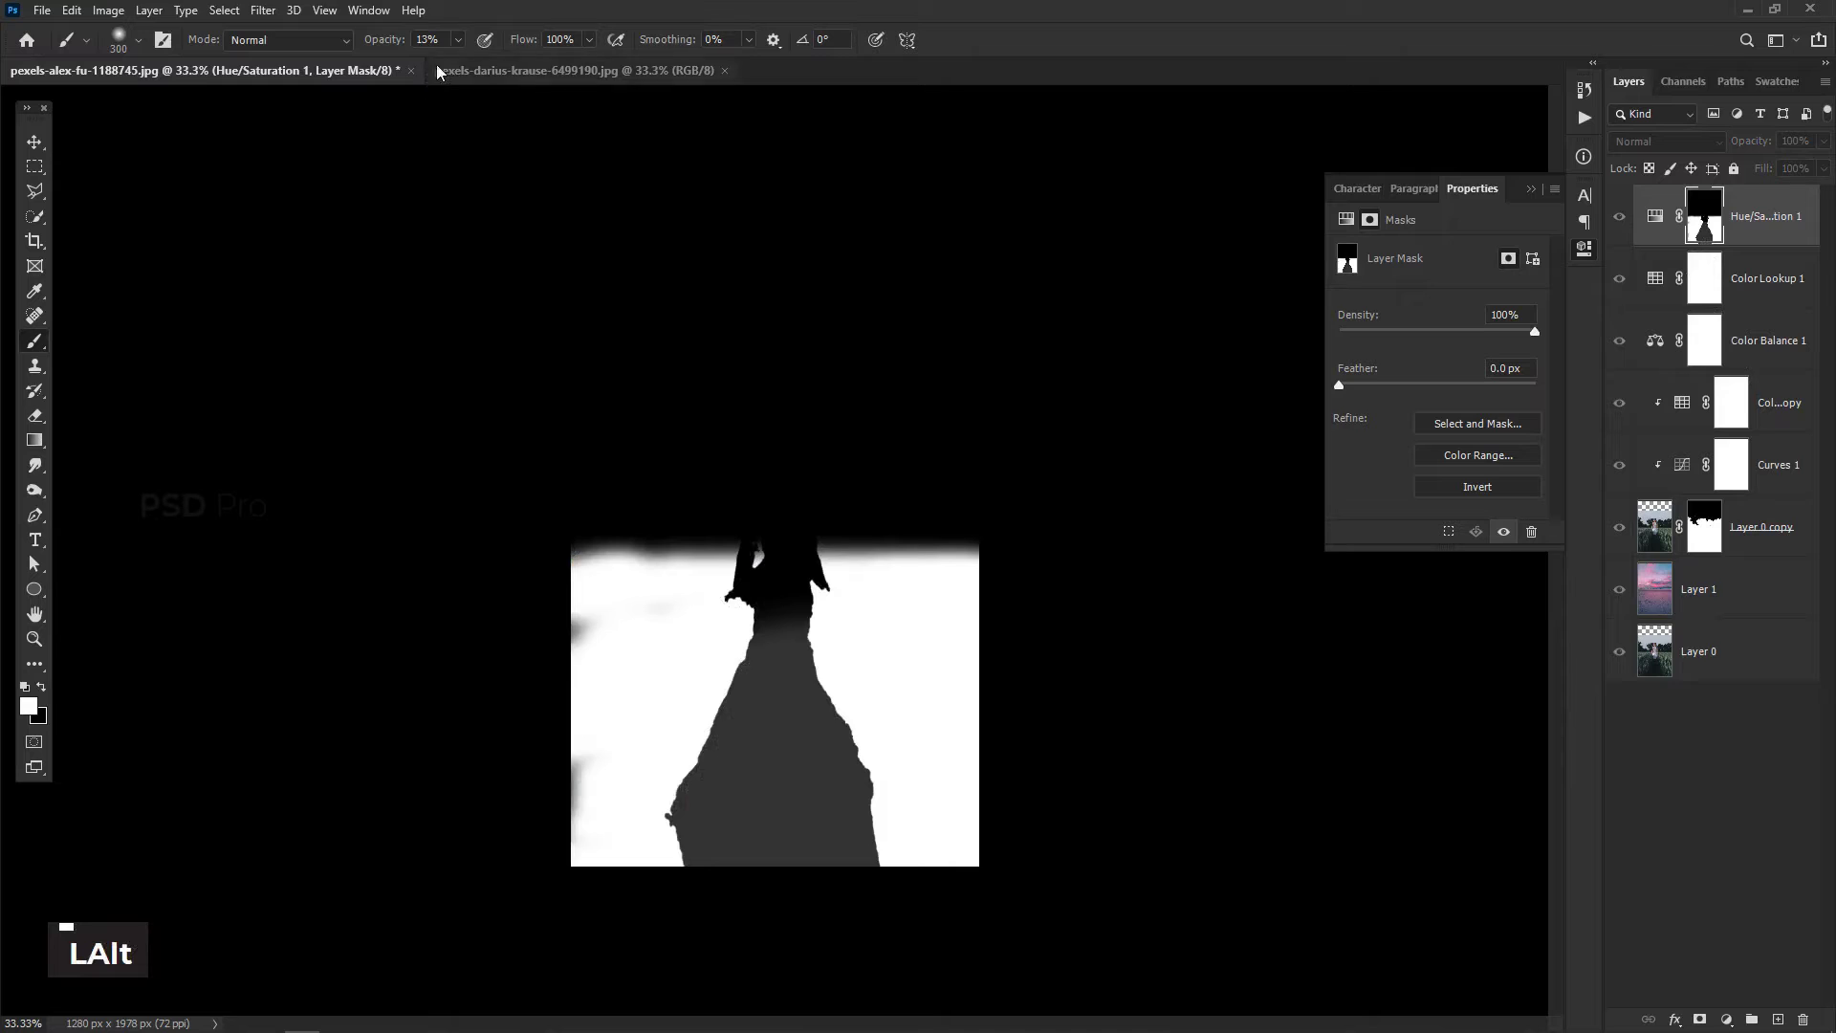
{"action": "left_click_drag", "start_coordinate": [394, 44], "coordinate": [412, 44]}
{"action": "mouse_move", "coordinate": [829, 706]}
{"action": "left_mouse_down"}
{"action": "mouse_move", "coordinate": [721, 670]}
{"action": "mouse_move", "coordinate": [778, 660]}
{"action": "mouse_move", "coordinate": [695, 655]}
{"action": "mouse_move", "coordinate": [731, 655]}
{"action": "mouse_move", "coordinate": [788, 725]}
{"action": "mouse_move", "coordinate": [671, 831]}
{"action": "mouse_move", "coordinate": [671, 855]}
{"action": "mouse_move", "coordinate": [782, 850]}
{"action": "mouse_move", "coordinate": [836, 811]}
{"action": "mouse_move", "coordinate": [796, 738]}
{"action": "mouse_move", "coordinate": [697, 740]}
{"action": "mouse_move", "coordinate": [786, 660]}
{"action": "left_mouse_up"}
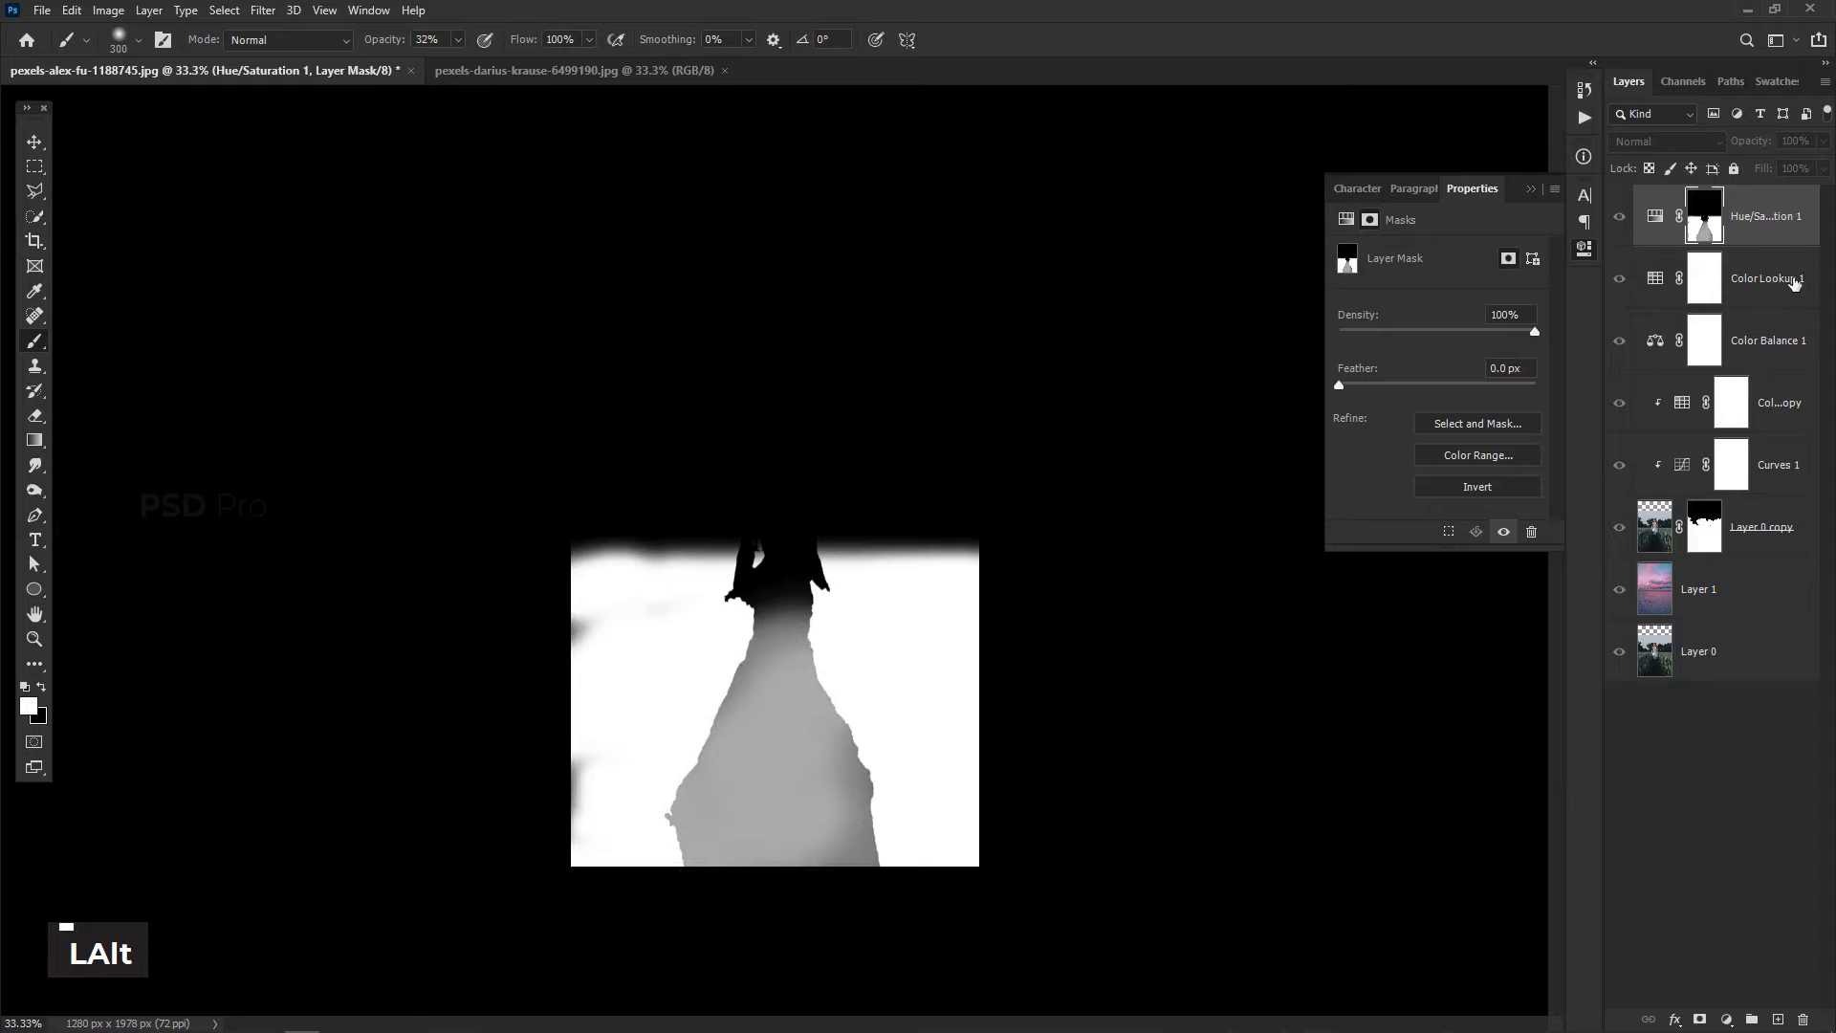
{"action": "left_click", "coordinate": [1707, 235], "text": "alt"}
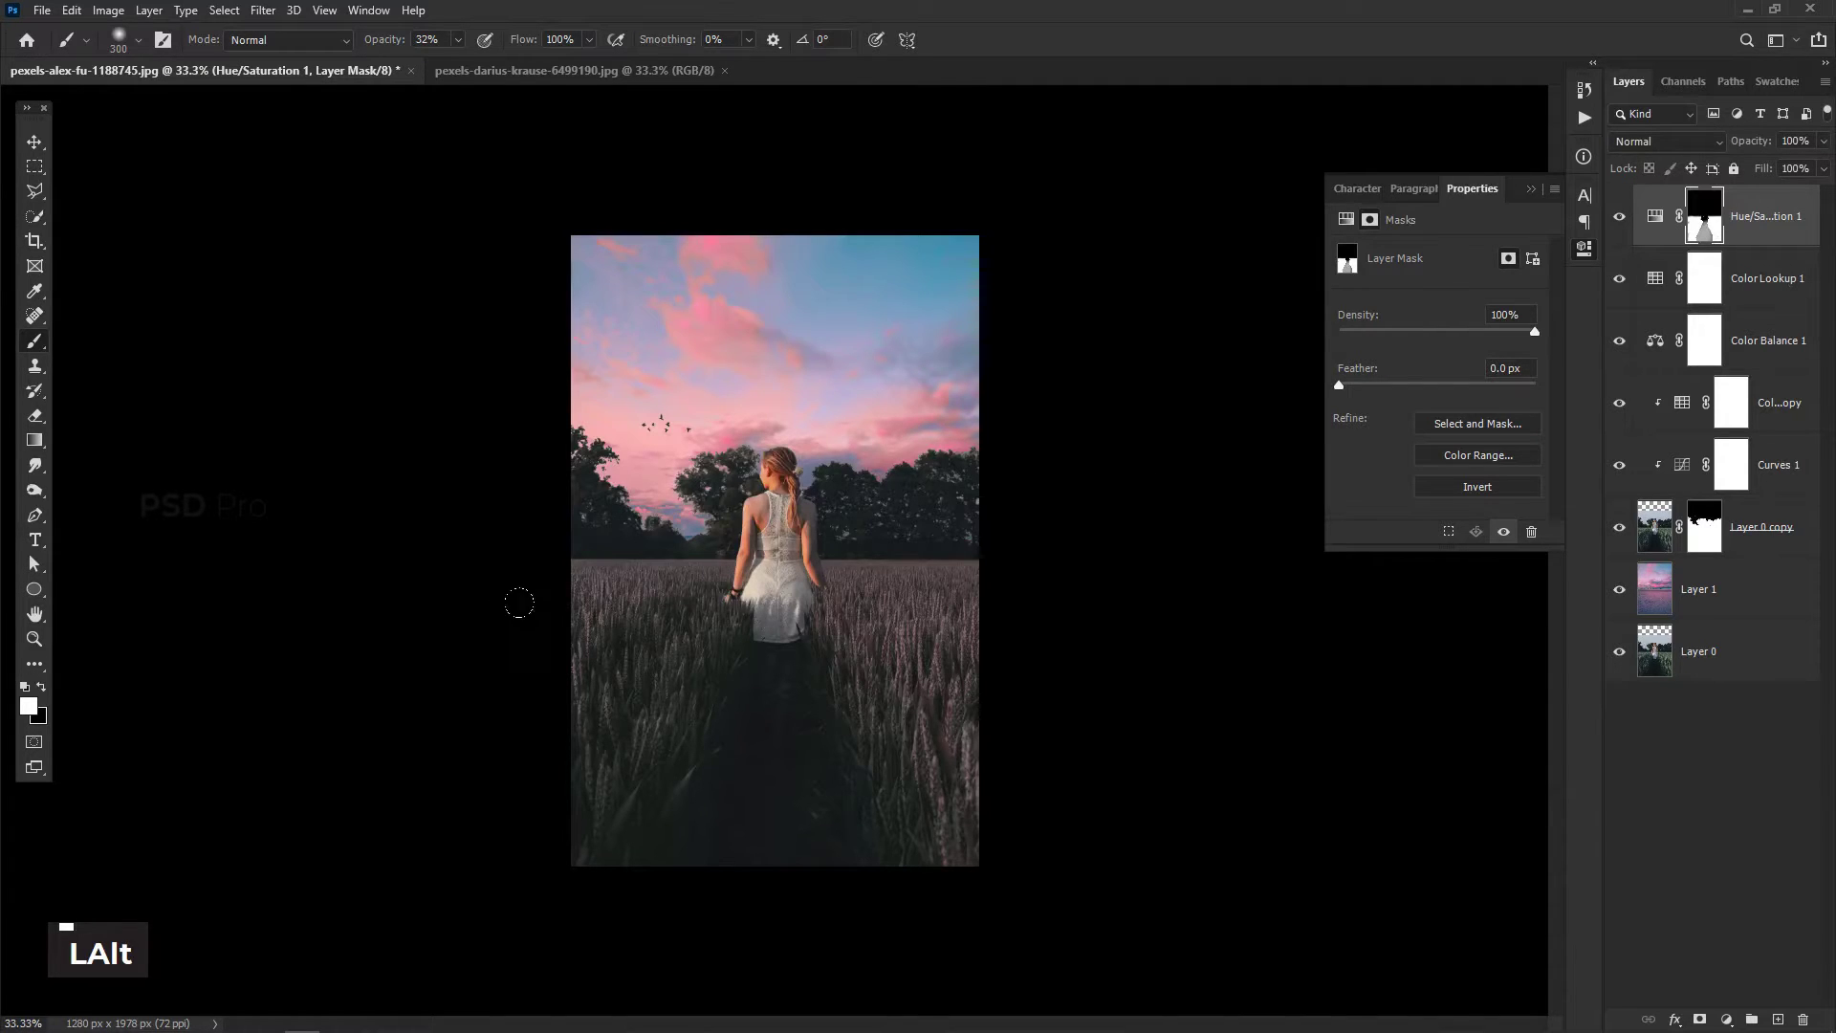
{"action": "double_click", "coordinate": [528, 723]}
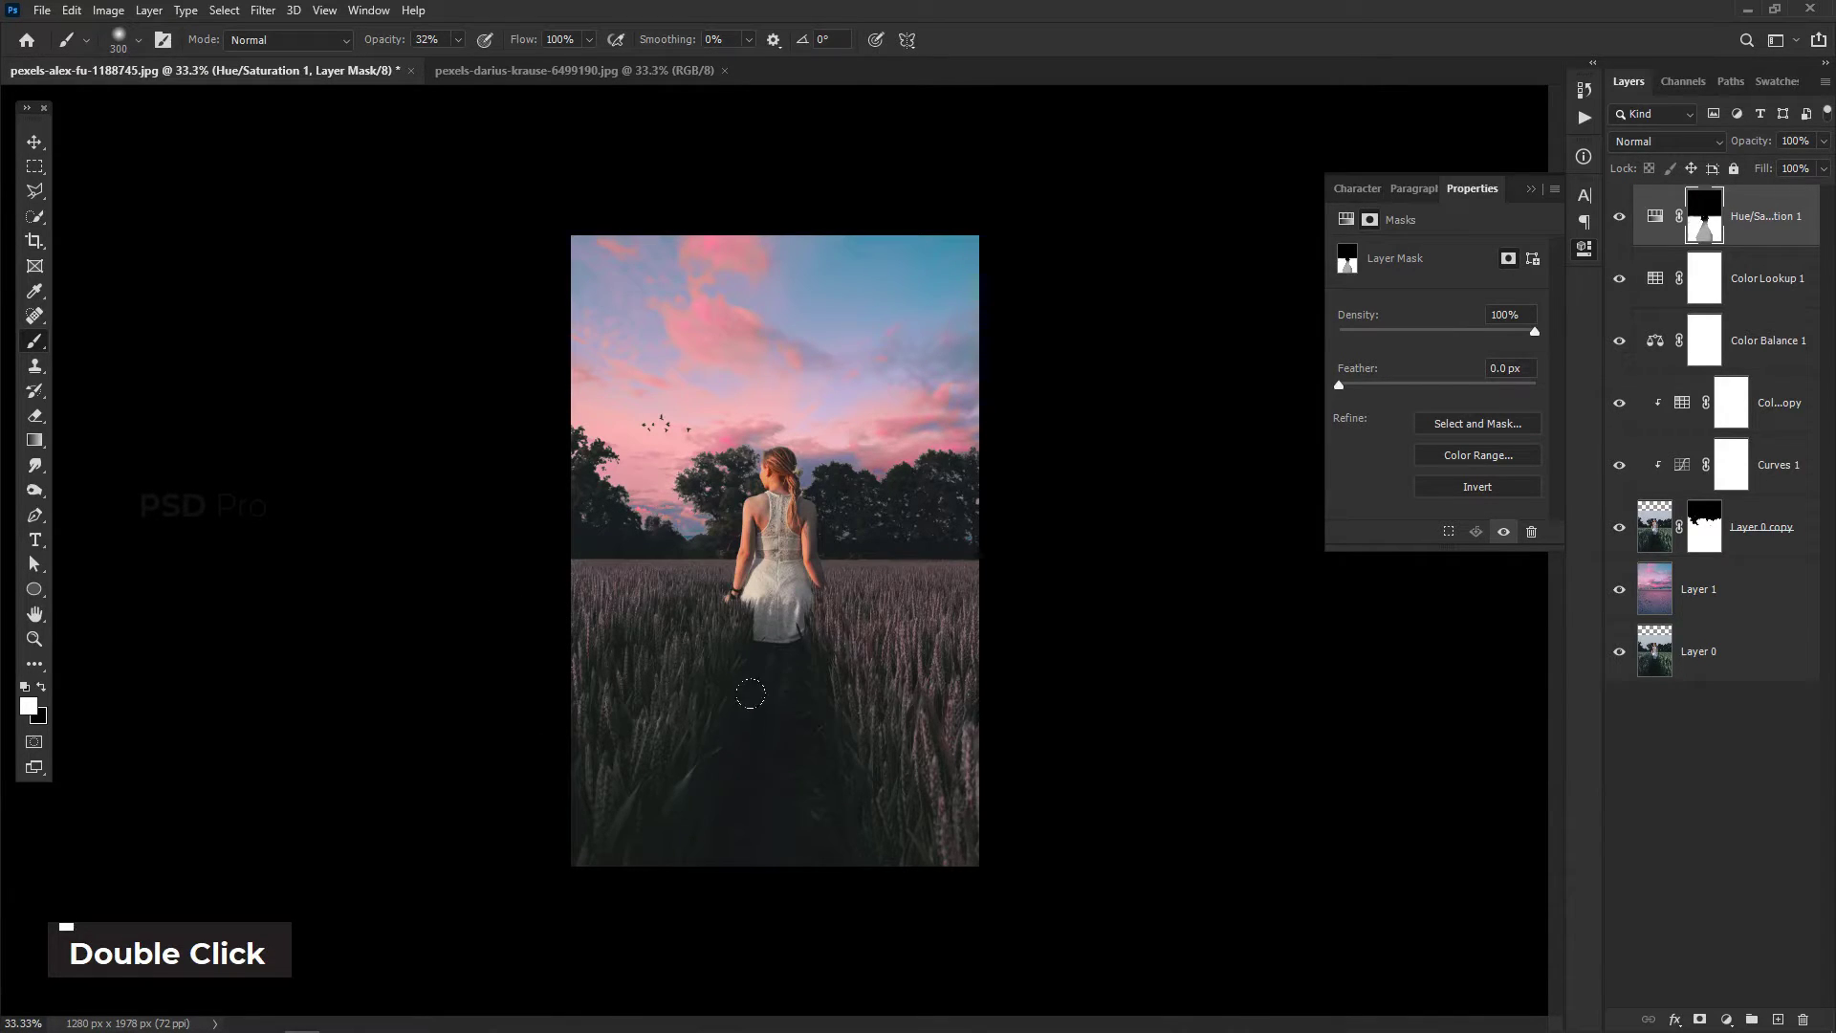
{"action": "key", "text": "ctrl+equal"}
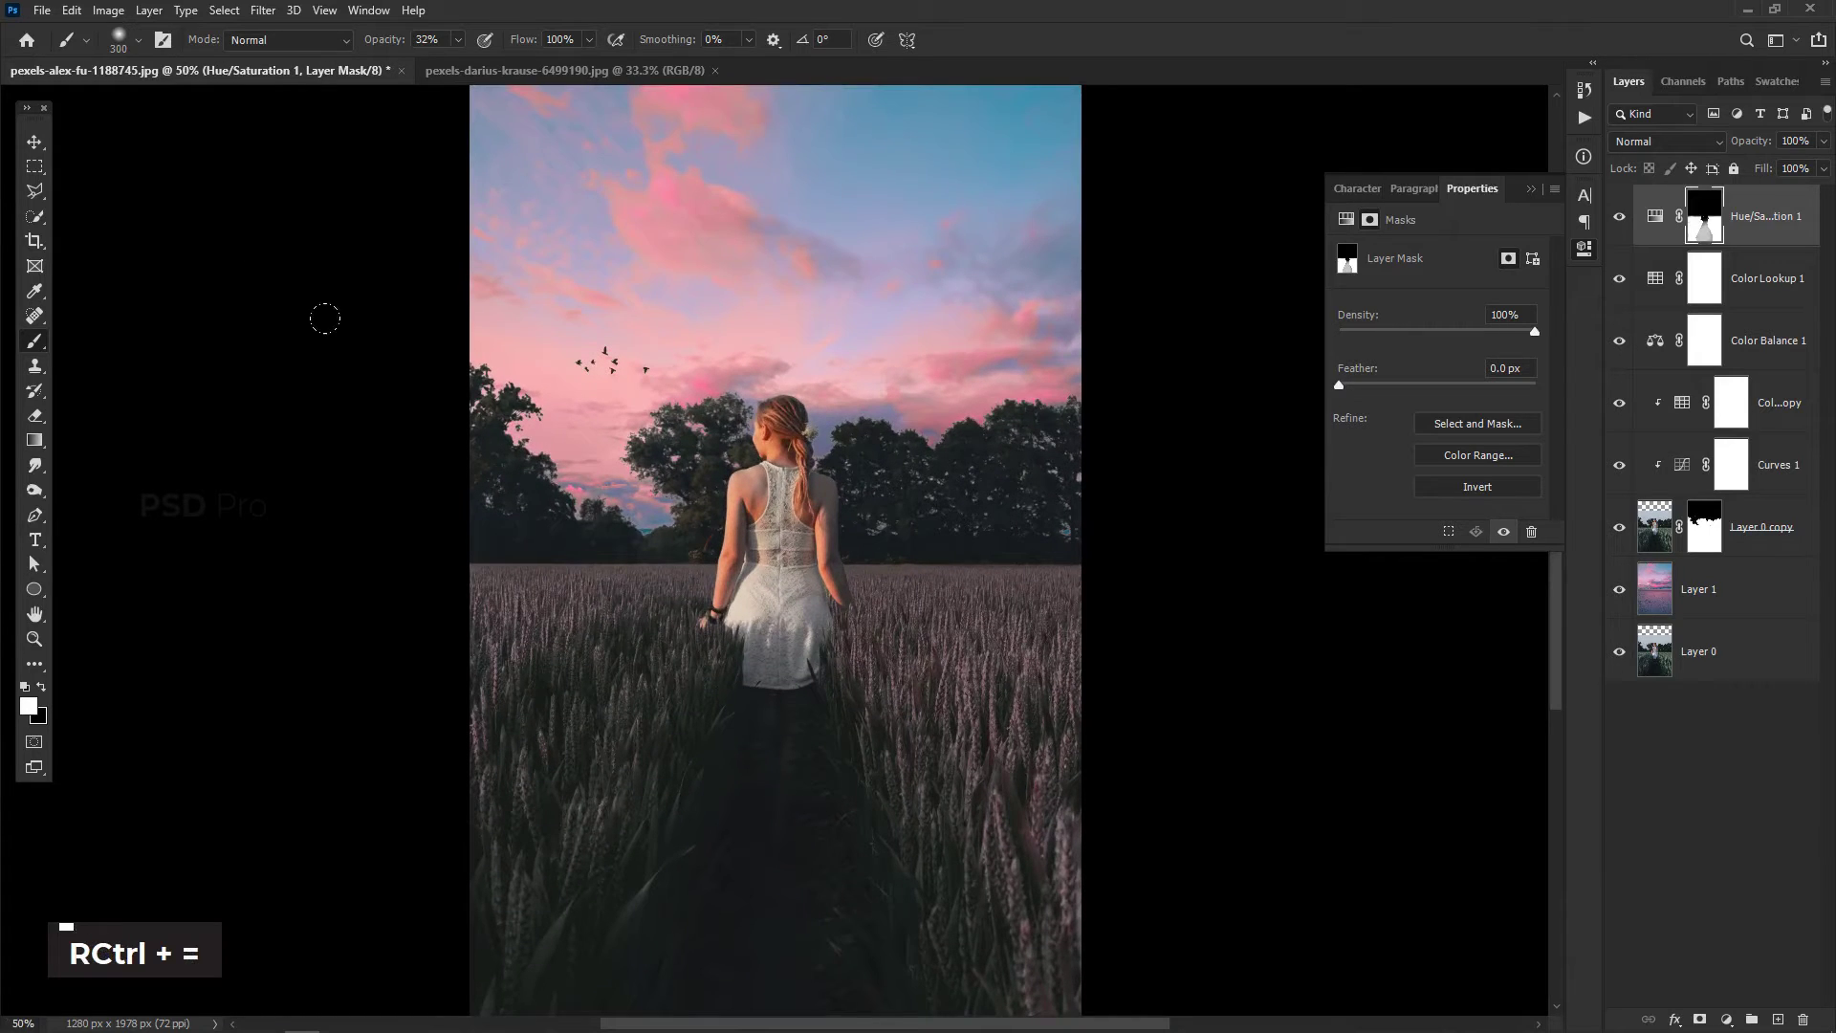
Compare the original Layer 0 on its own with the full composite by toggling the visibility of all other layers
{"action": "key", "text": "ctrl+minus"}
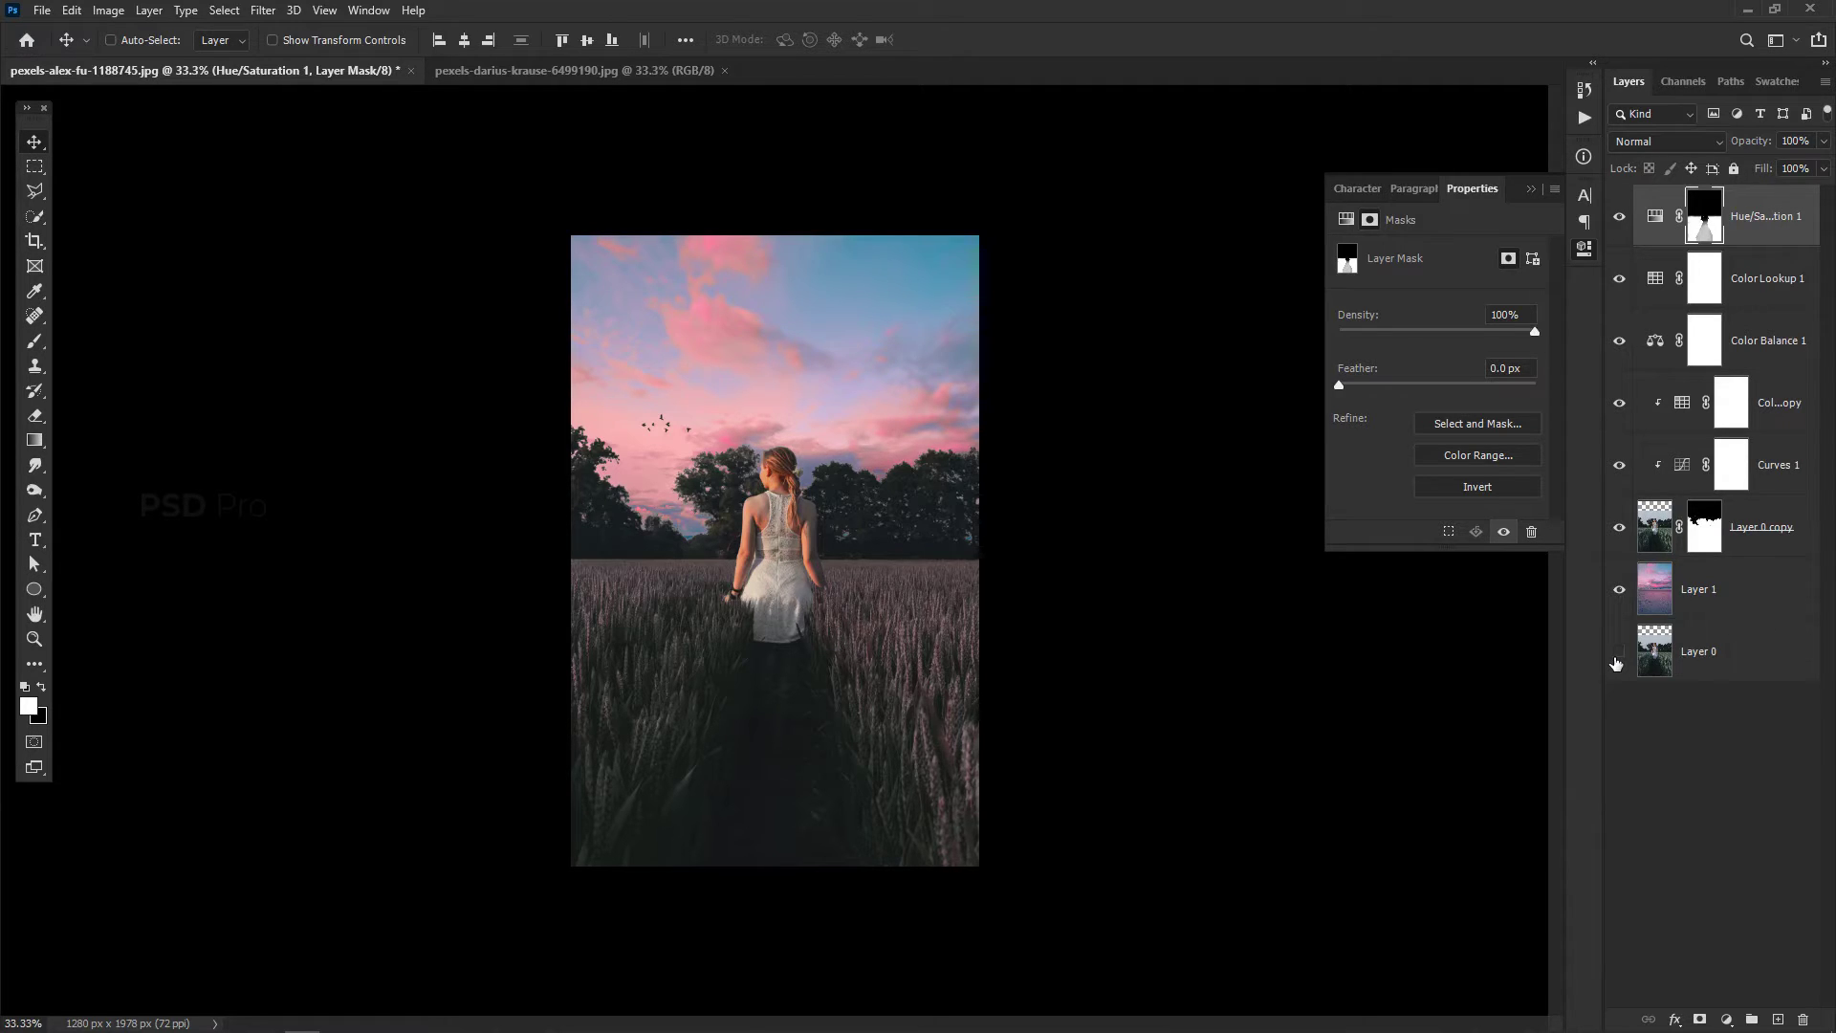
{"action": "left_click", "coordinate": [1615, 662], "text": "alt"}
{"action": "left_click", "coordinate": [1615, 663], "text": "alt"}
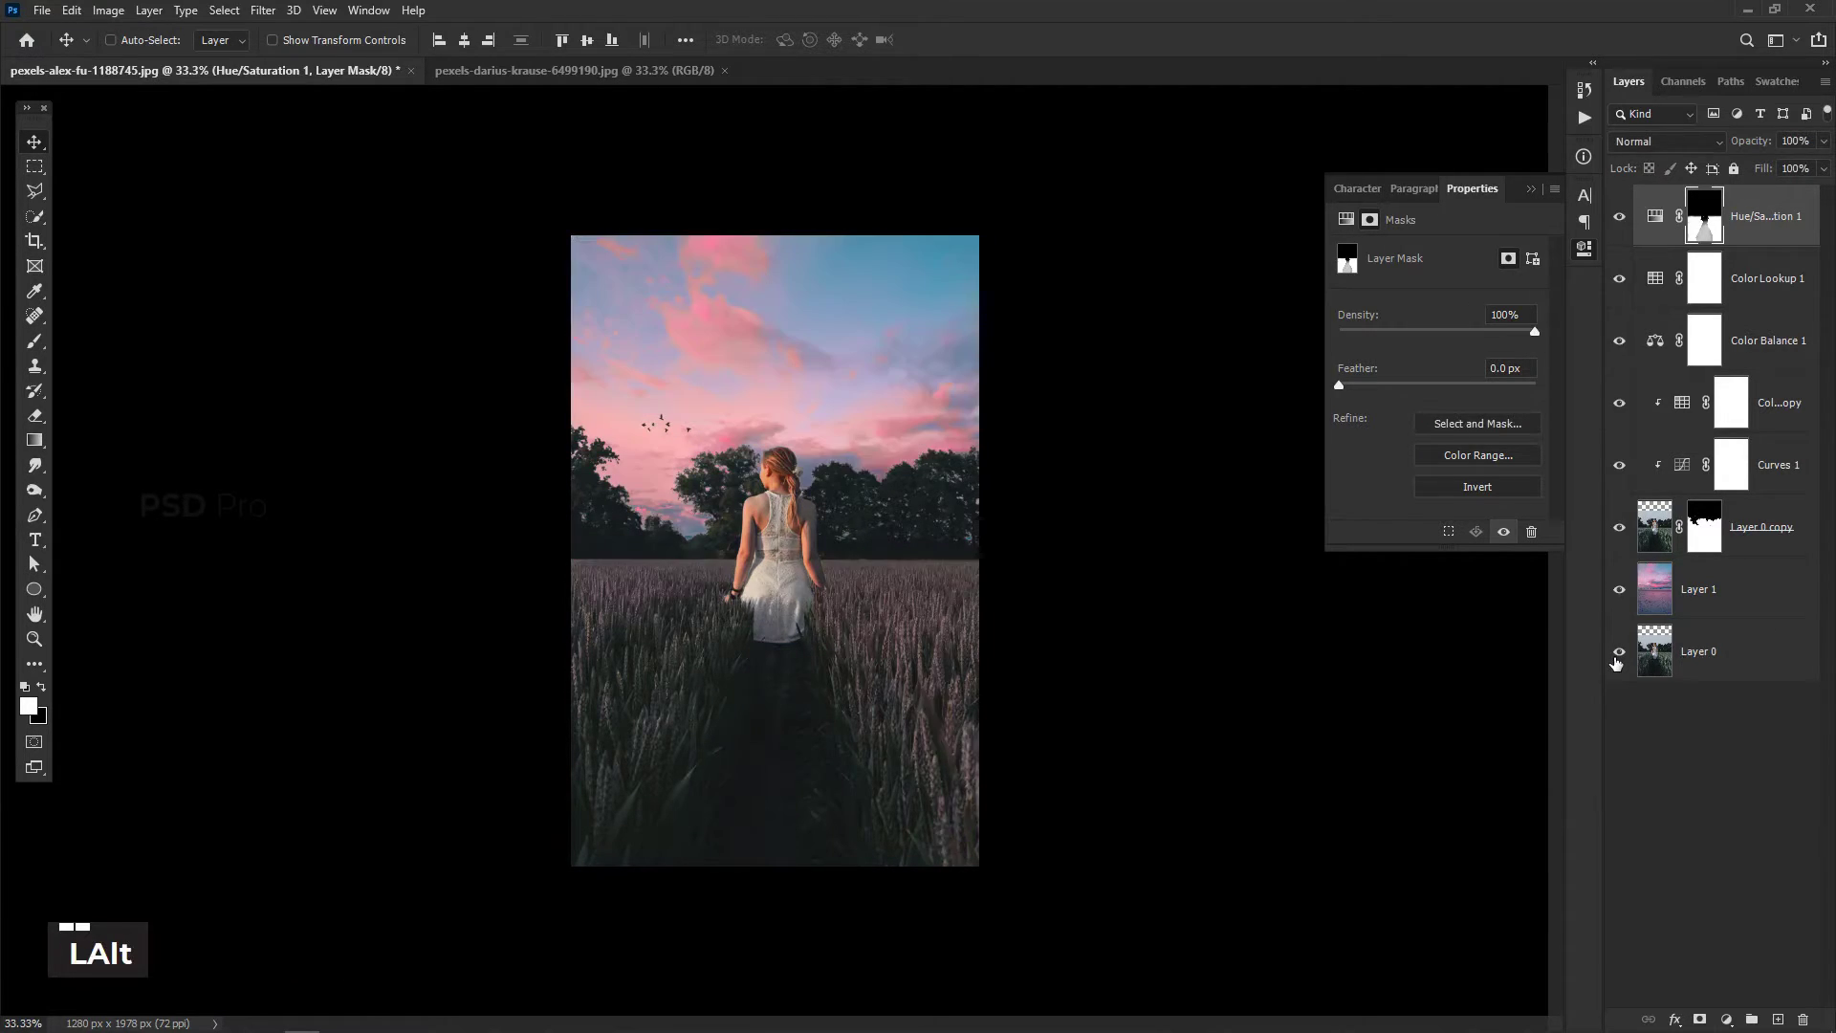
{"action": "left_click", "coordinate": [1615, 662], "text": "alt"}
{"action": "left_click", "coordinate": [1615, 662], "text": "alt"}
{"action": "left_click", "coordinate": [1615, 662], "text": "alt"}
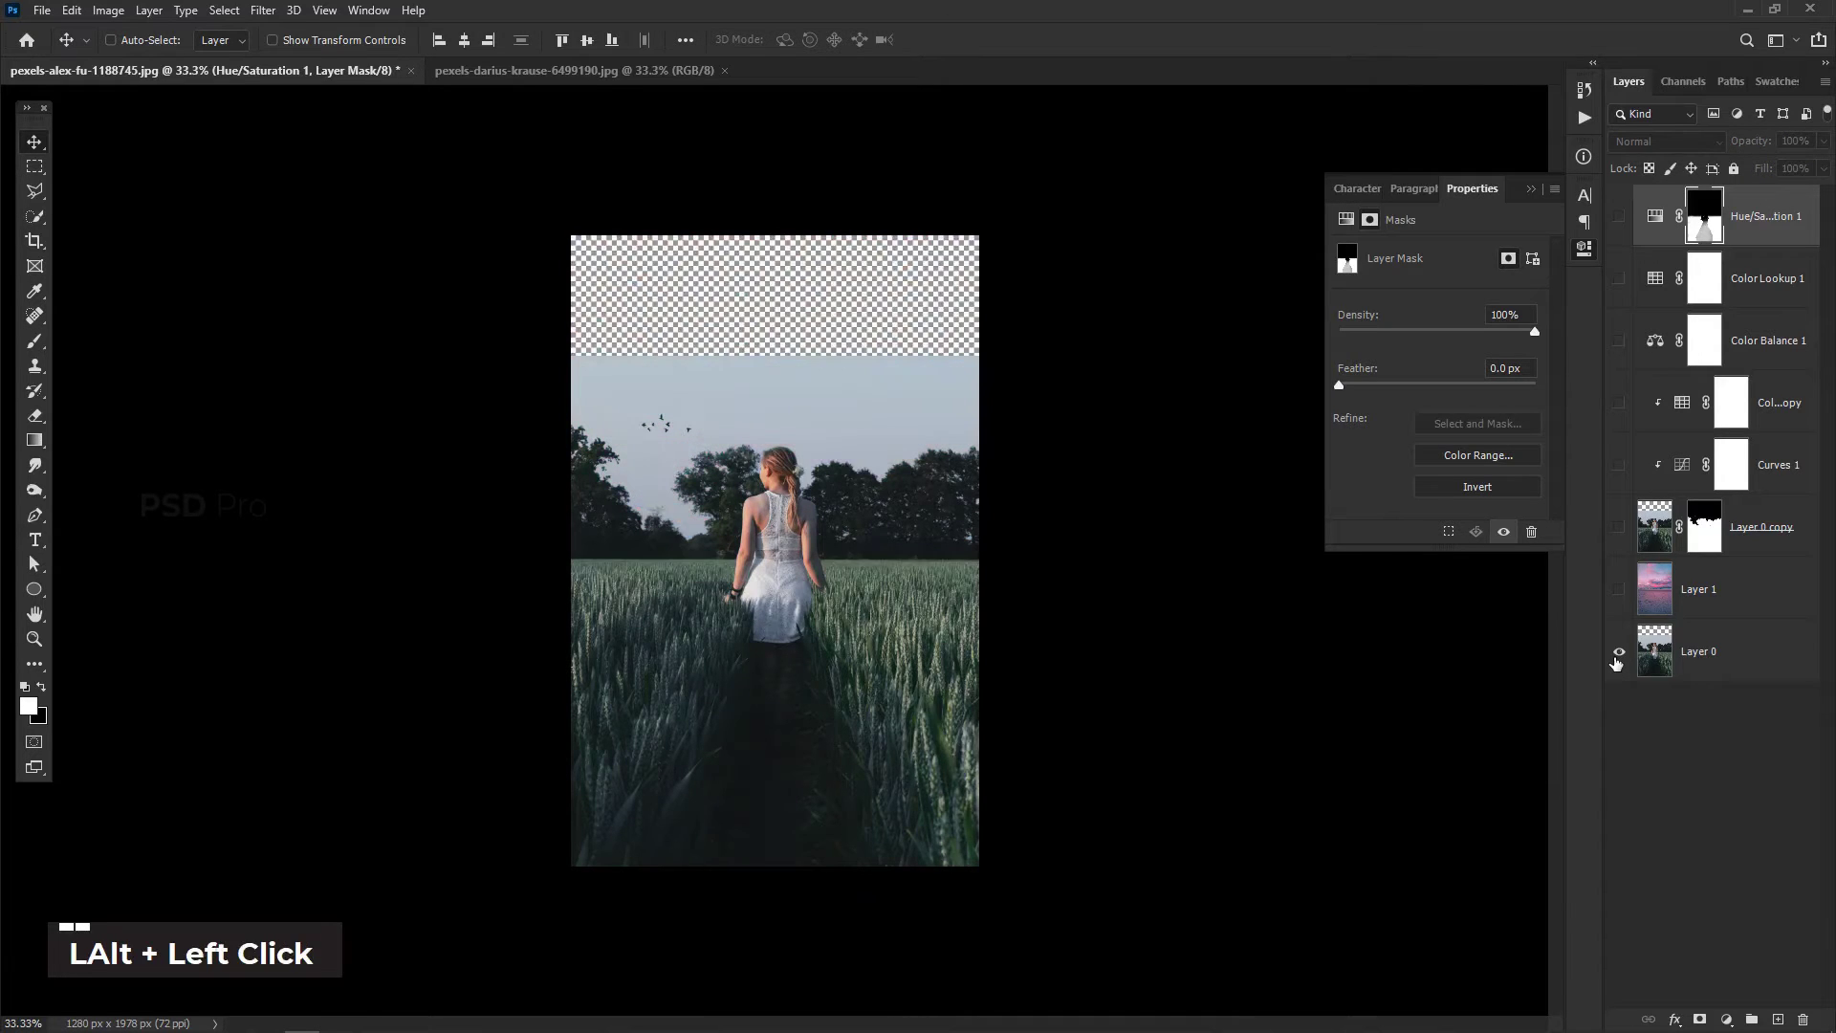
{"action": "left_click", "coordinate": [1615, 662], "text": "alt"}
{"action": "left_click", "coordinate": [1615, 662], "text": "alt"}
{"action": "left_click", "coordinate": [1615, 663], "text": "alt"}
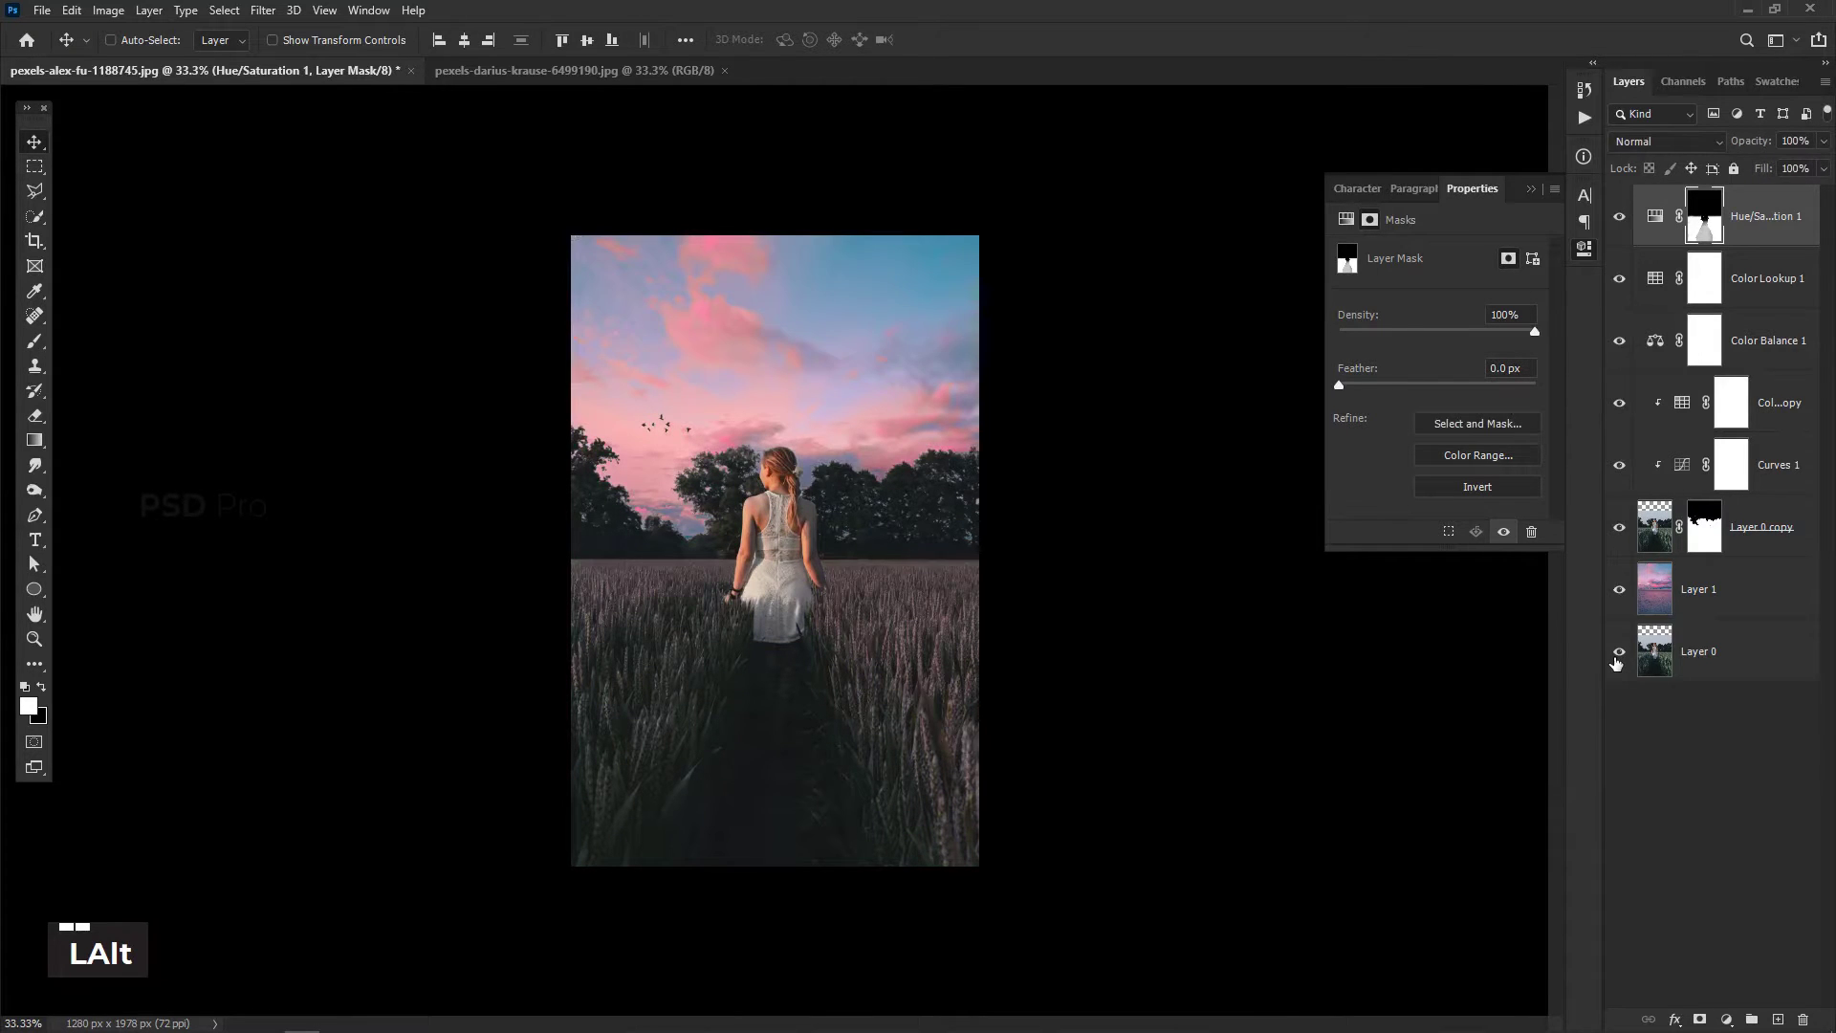
{"action": "left_click", "coordinate": [1615, 663], "text": "alt"}
{"action": "left_click", "coordinate": [1615, 663], "text": "alt"}
{"action": "left_click", "coordinate": [1615, 663], "text": "alt"}
{"action": "left_click", "coordinate": [1615, 663], "text": "alt"}
Stamp all visible layers into a new layer above Hue/Saturation 1 and open the Camera Raw Filter on it
{"action": "left_click", "coordinate": [1762, 229]}
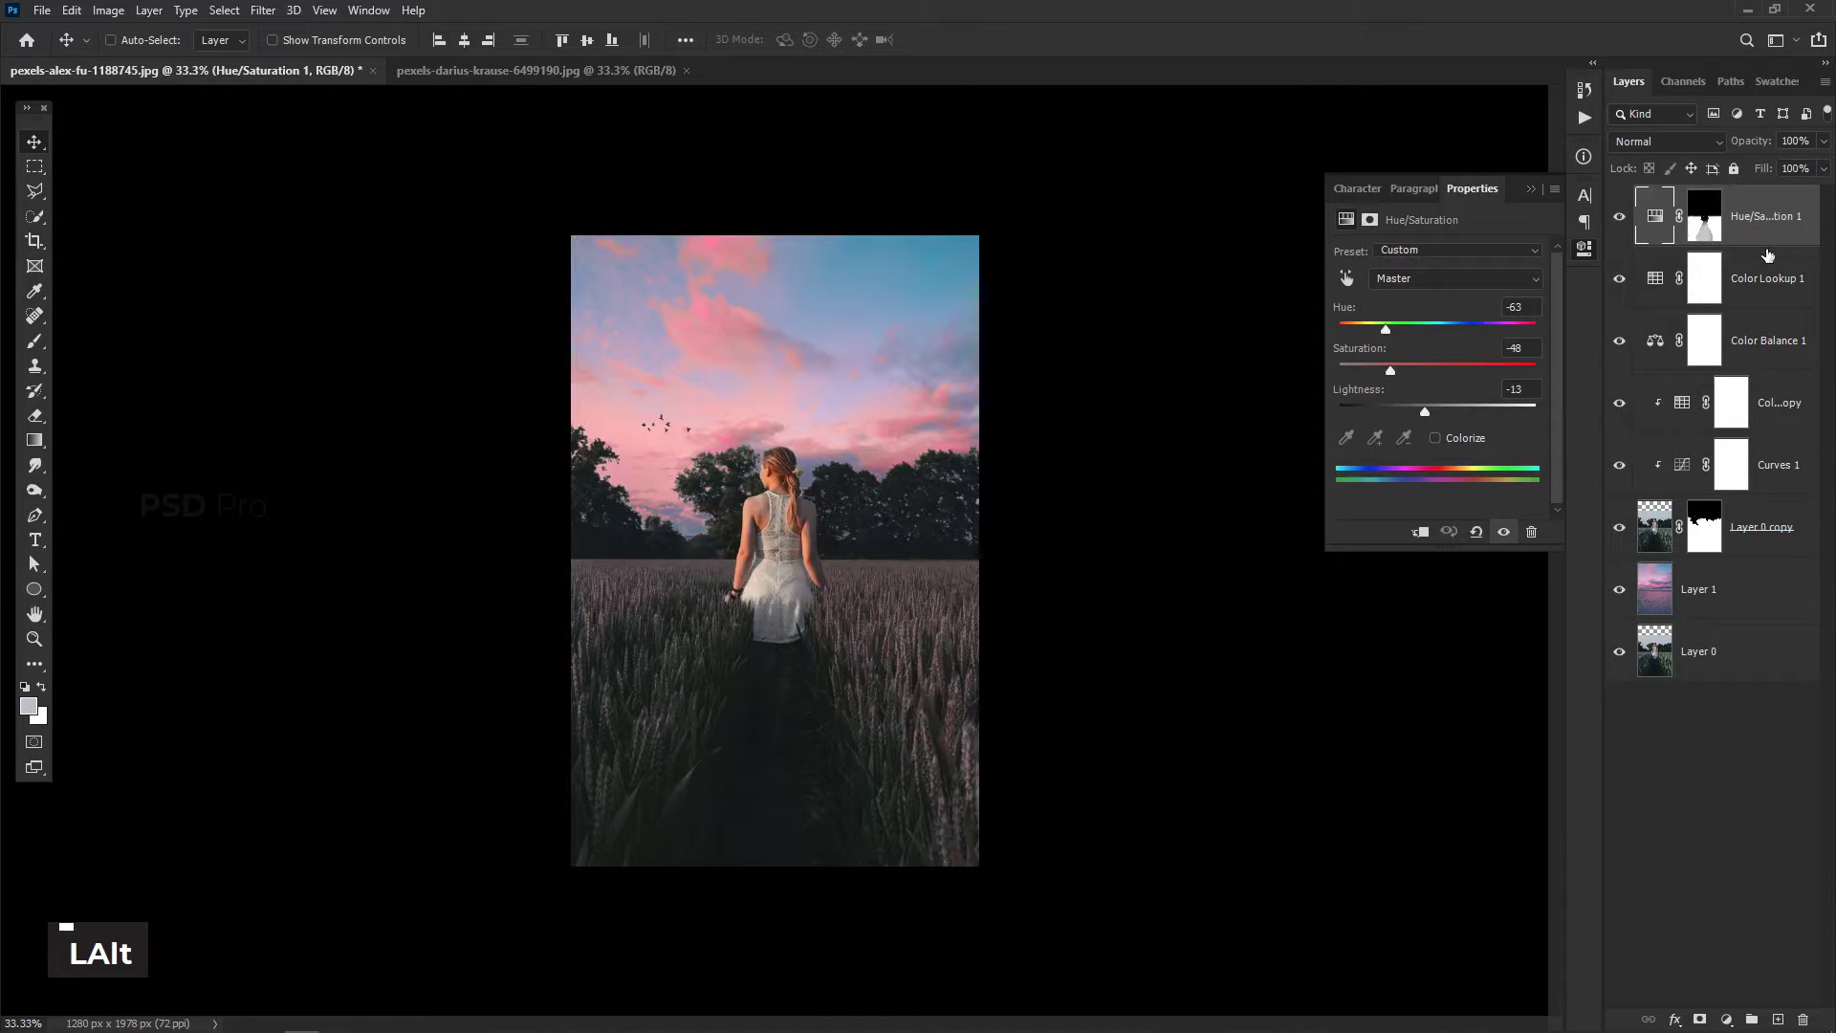
{"action": "key", "text": "ctrl+alt+shift+e"}
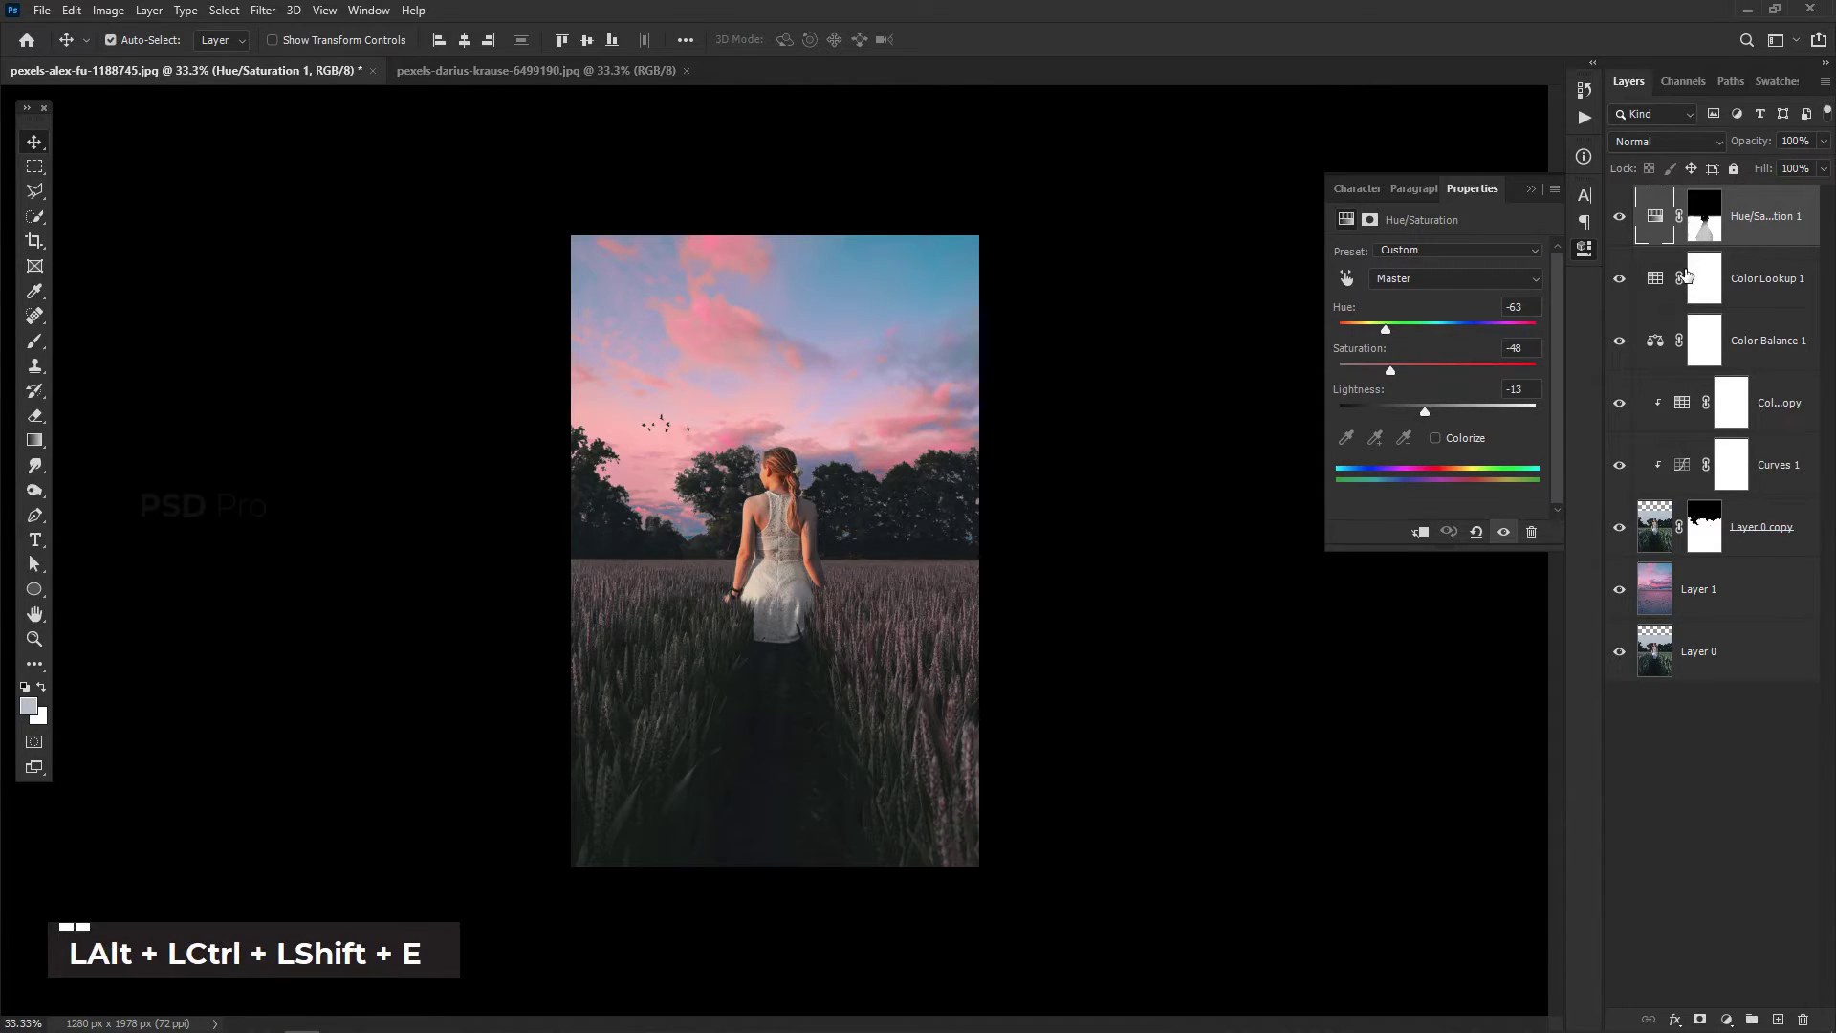
{"action": "left_click", "coordinate": [263, 10]}
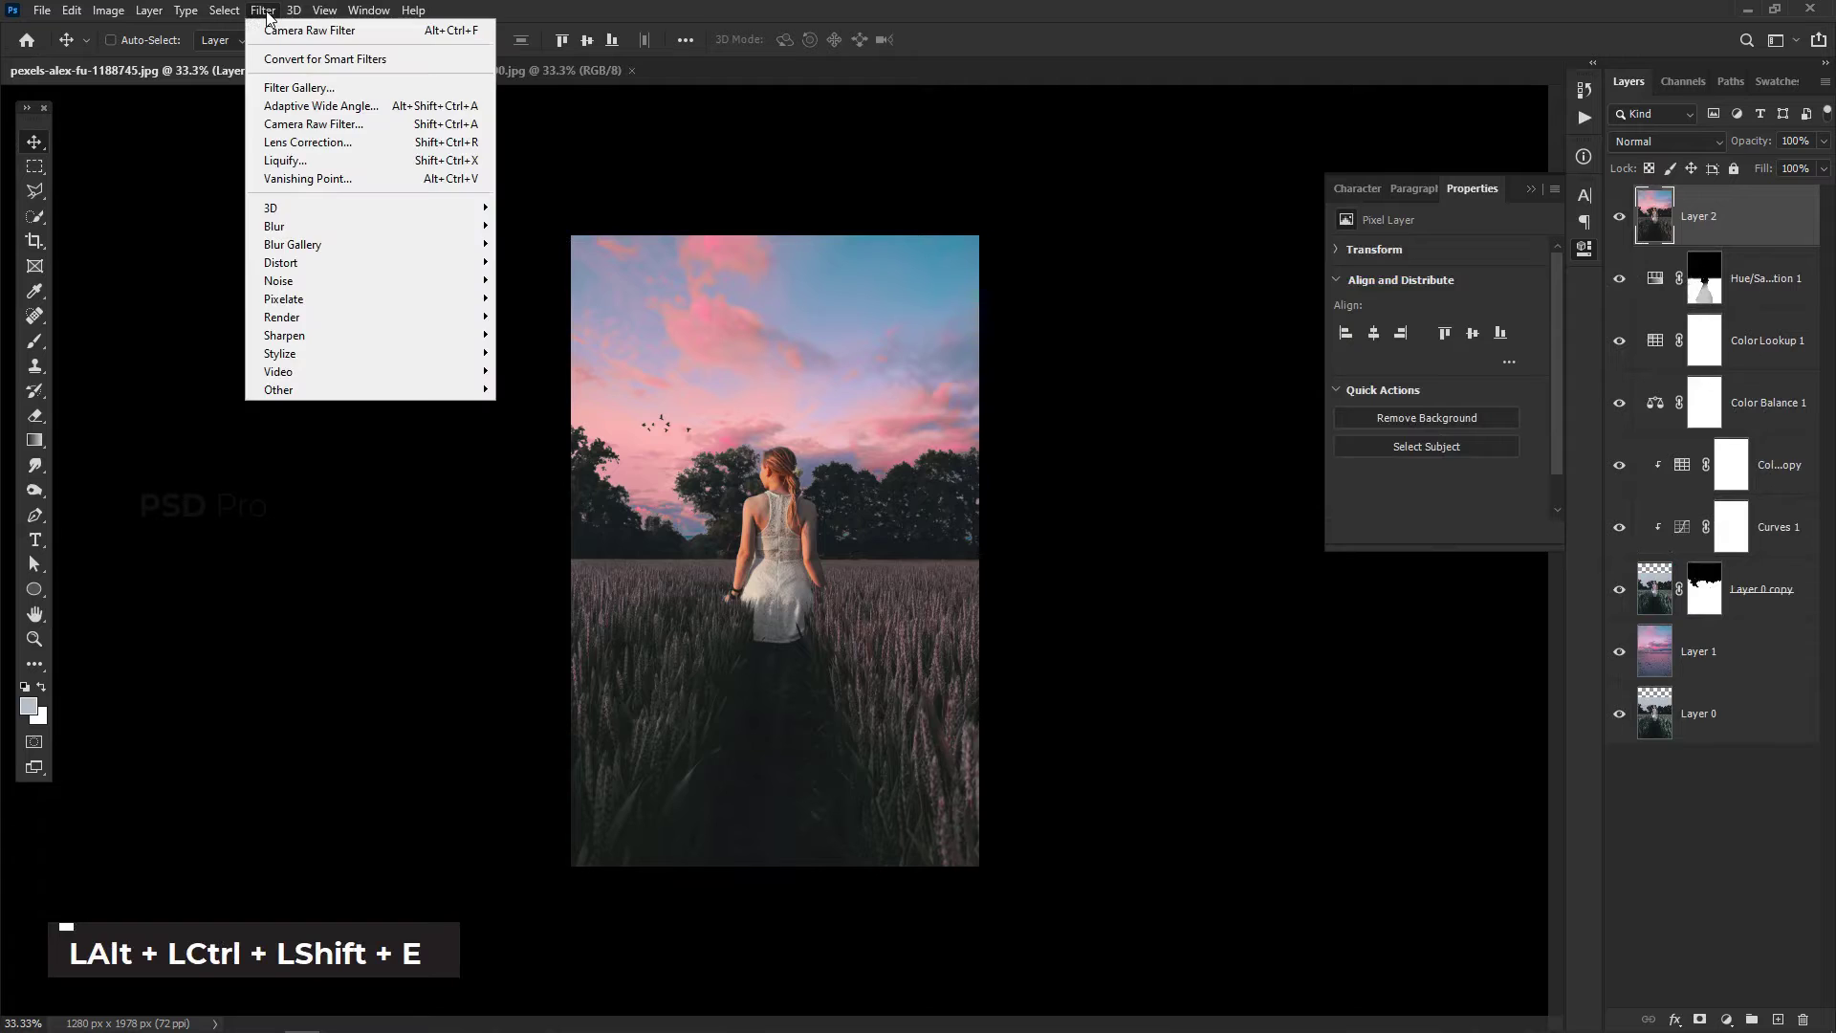
{"action": "left_click", "coordinate": [310, 132]}
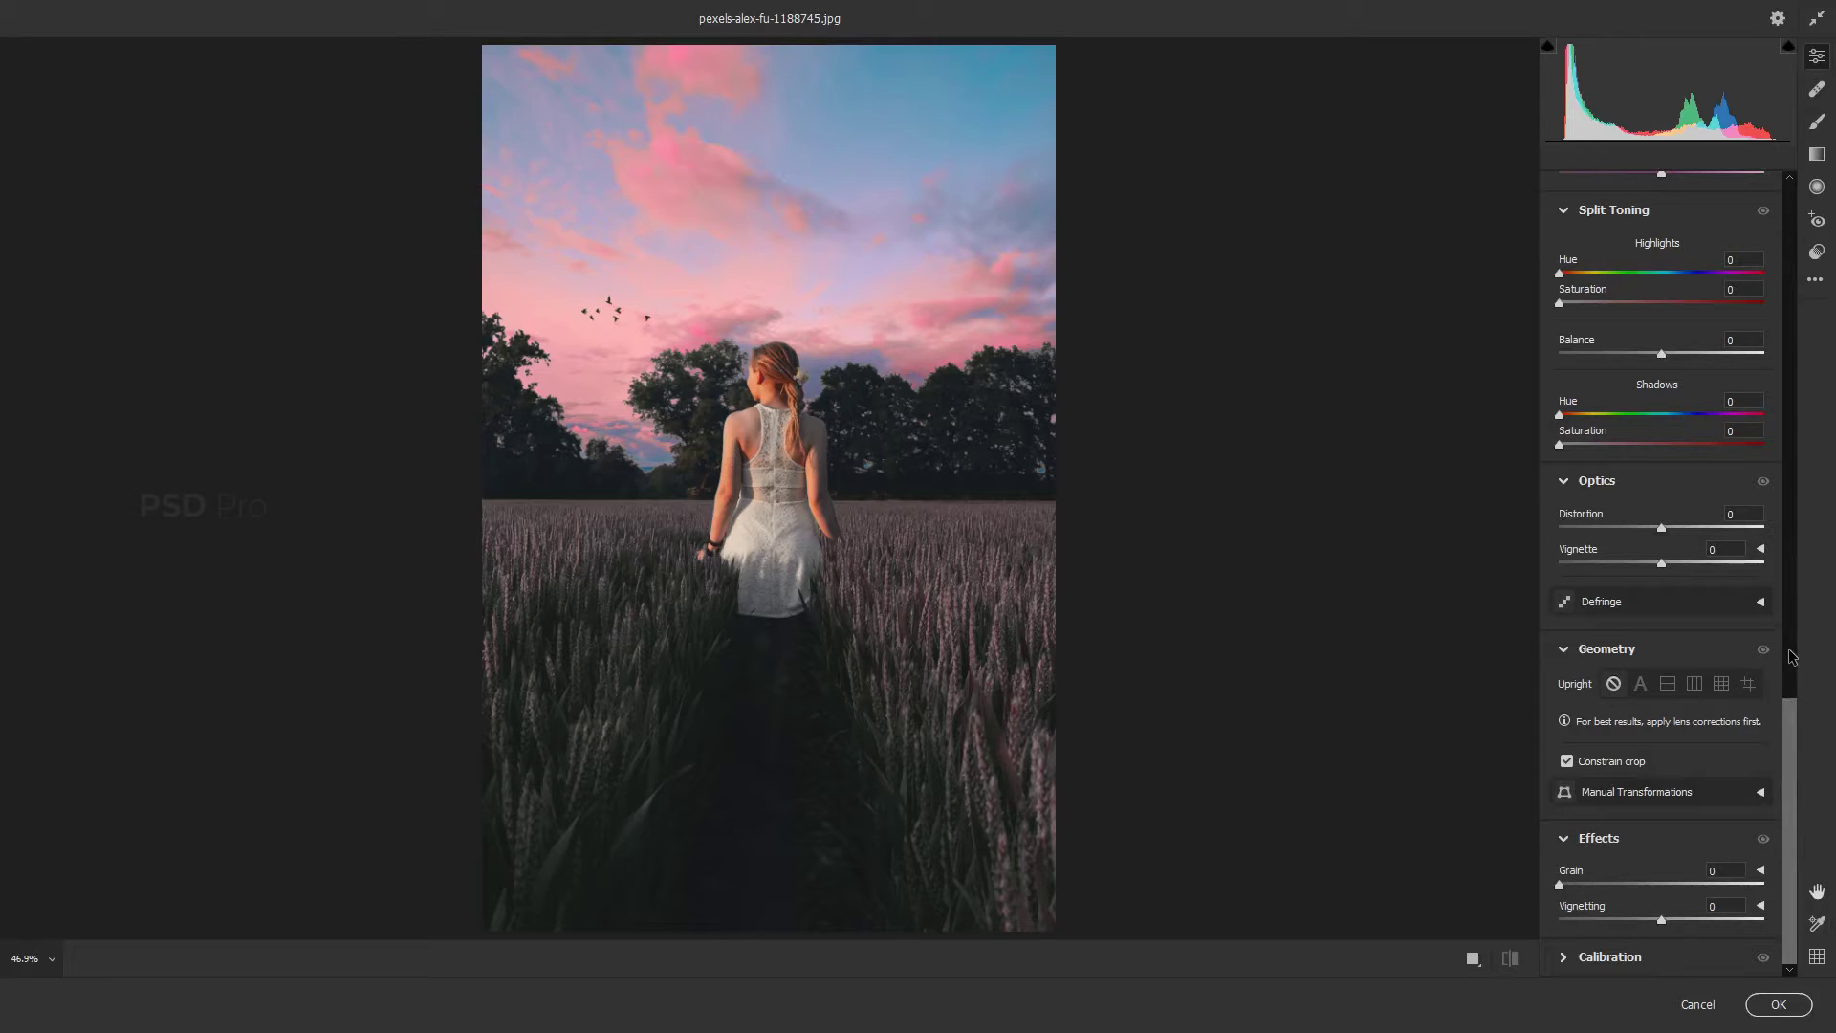
Set Temperature -8, Tint +19, Exposure -0.10, Contrast -8, Highlights +4, Shadows -36, Whites +19 and Blacks -7 in the Basic adjustments
{"action": "left_click_drag", "start_coordinate": [1786, 727], "coordinate": [1812, 220]}
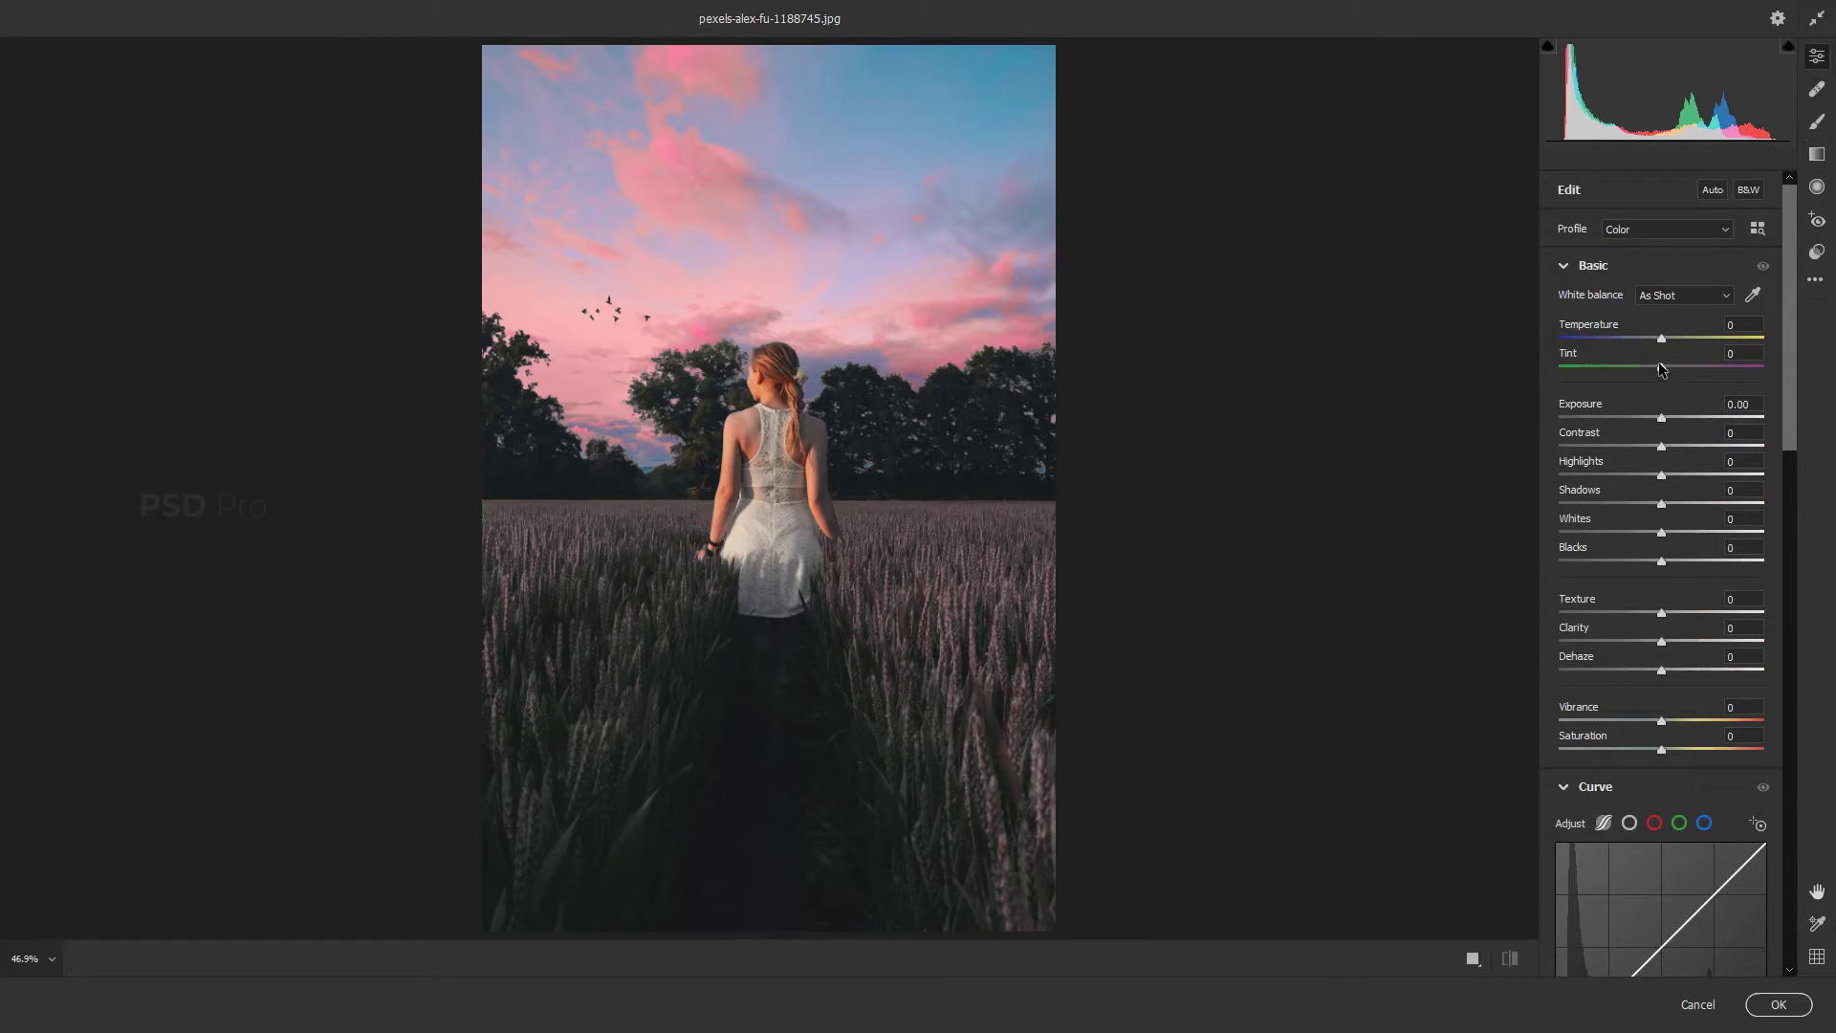
{"action": "left_click_drag", "start_coordinate": [1661, 346], "coordinate": [1659, 419]}
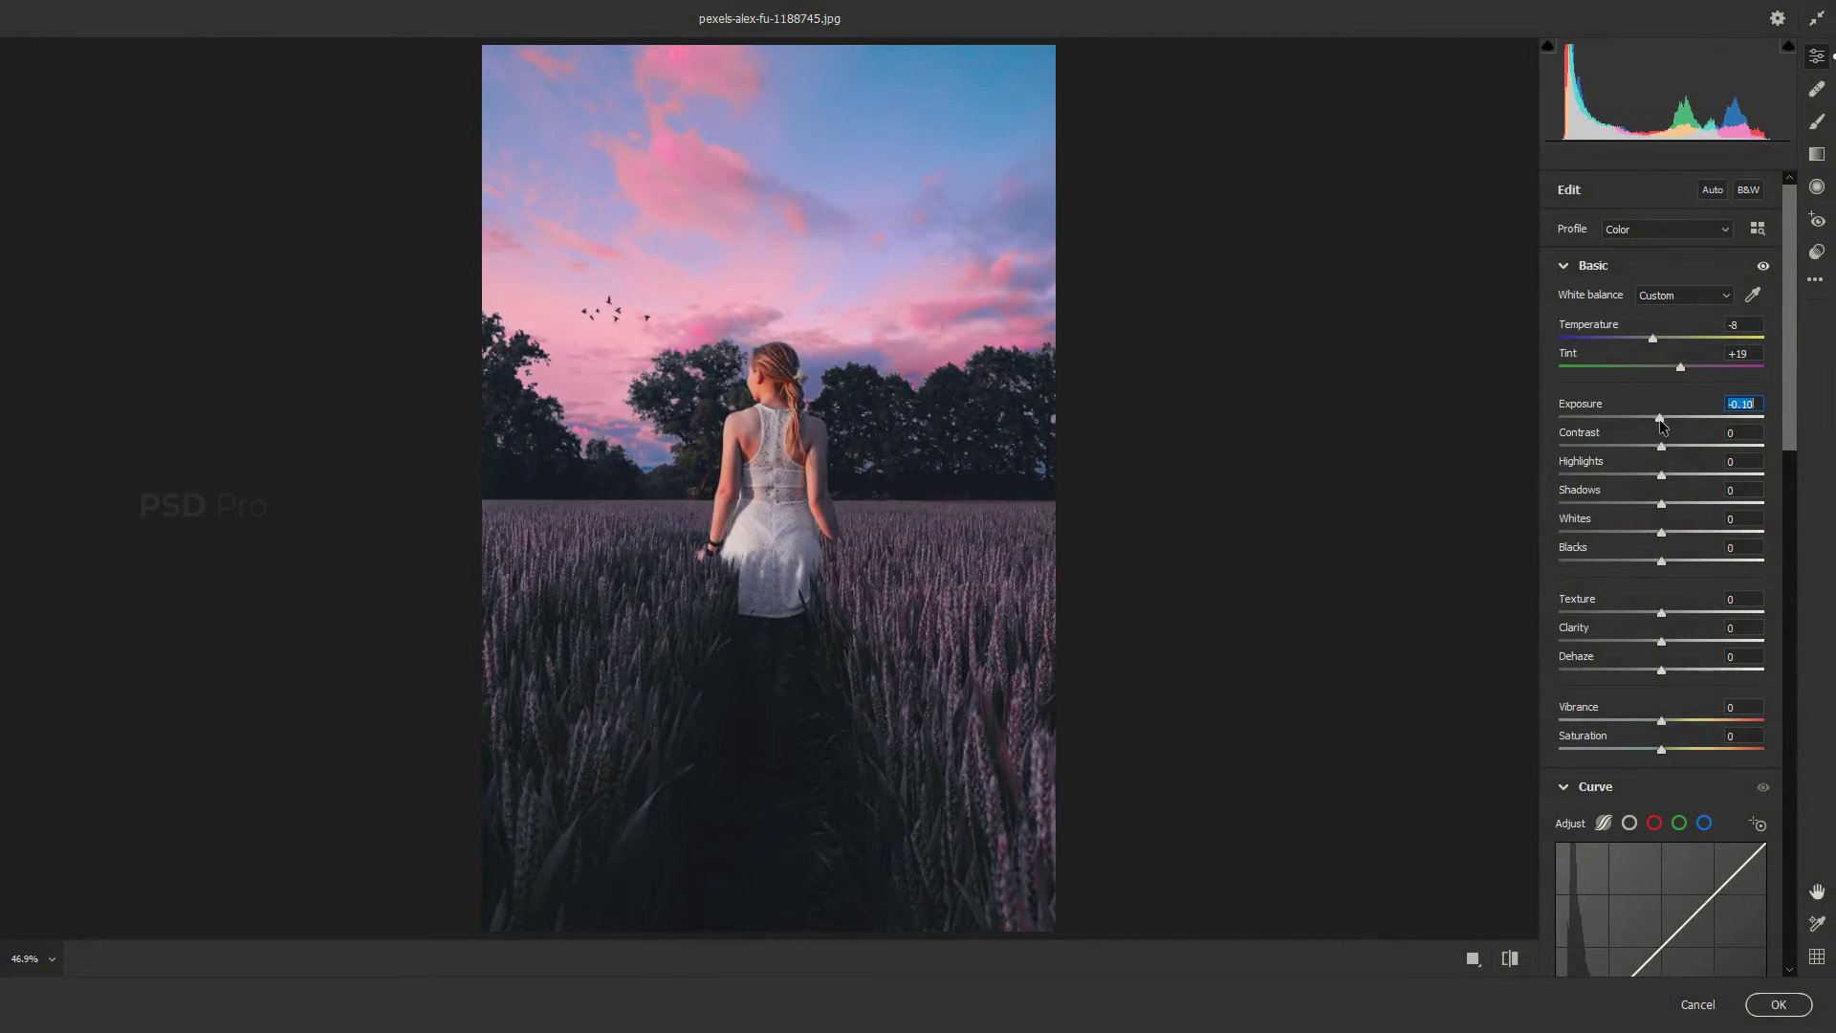
{"action": "left_click", "coordinate": [1661, 446]}
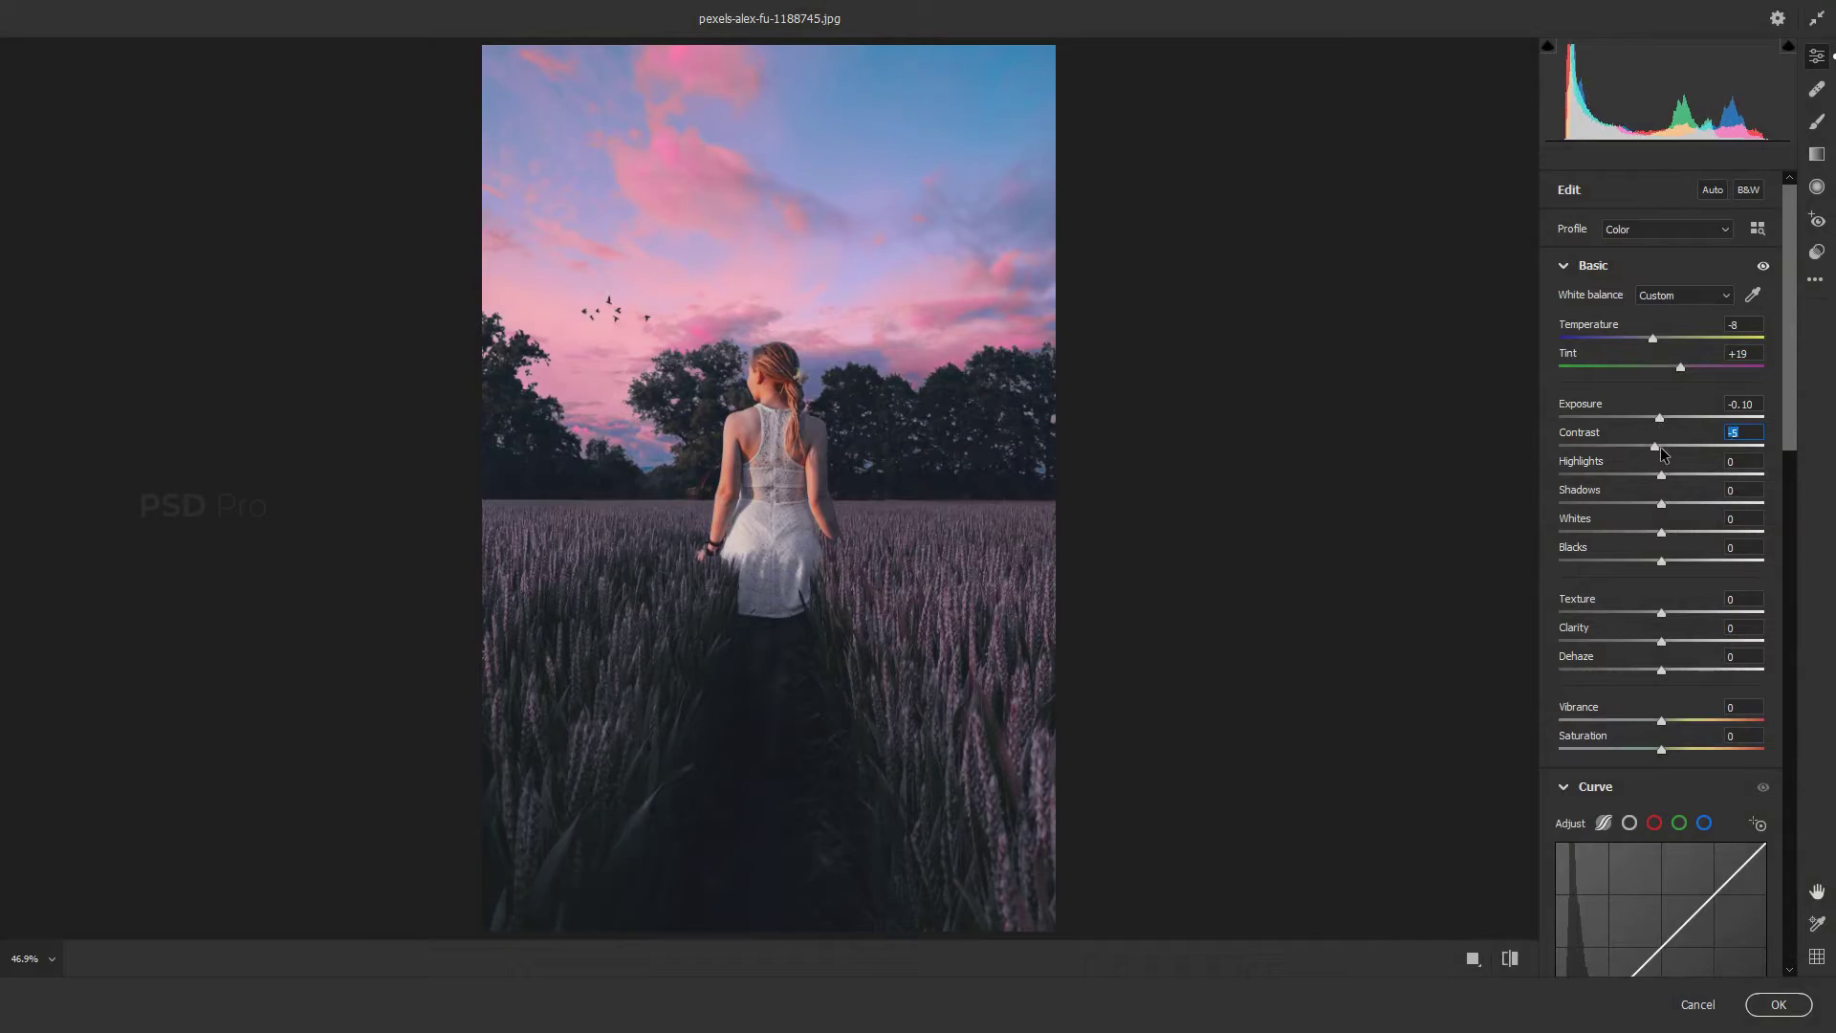
{"action": "left_click_drag", "start_coordinate": [1661, 447], "coordinate": [1650, 571]}
{"action": "key", "text": "ctrl+minus"}
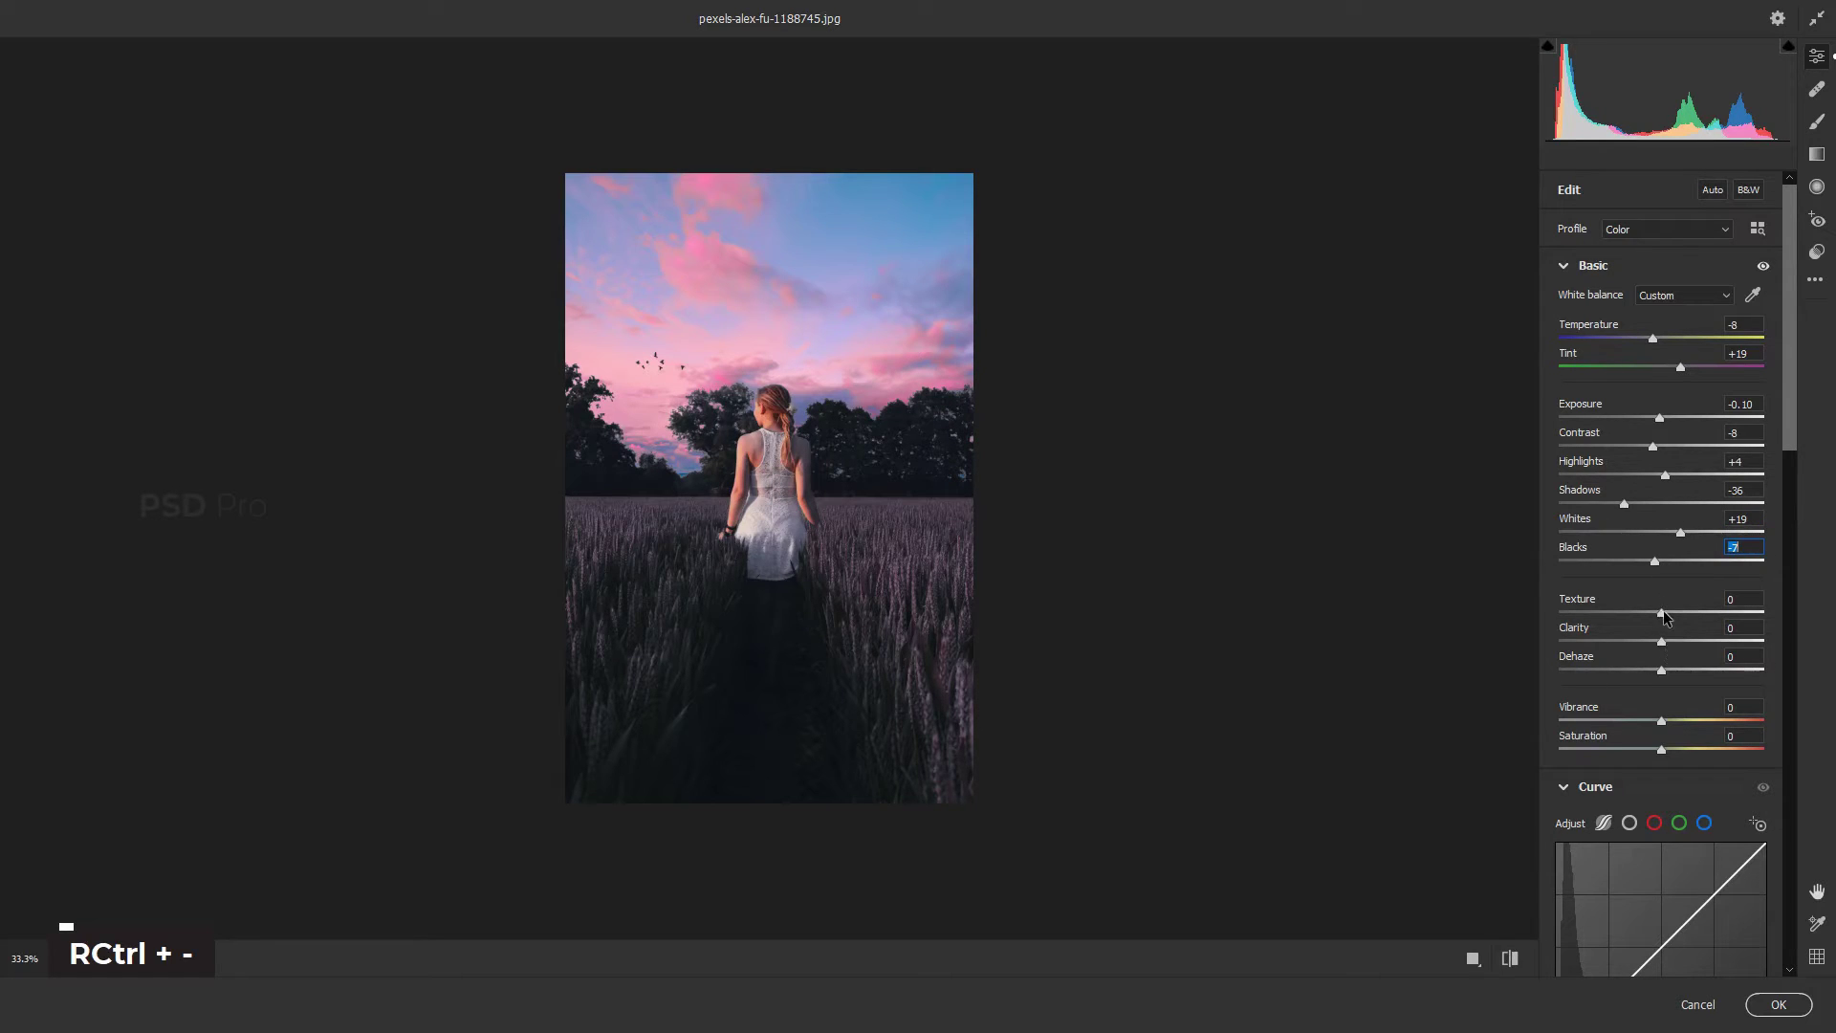
Set Texture to +5, try Dehaze at +7 and -21, and raise Vibrance slightly
{"action": "left_click_drag", "start_coordinate": [1661, 611], "coordinate": [1667, 679]}
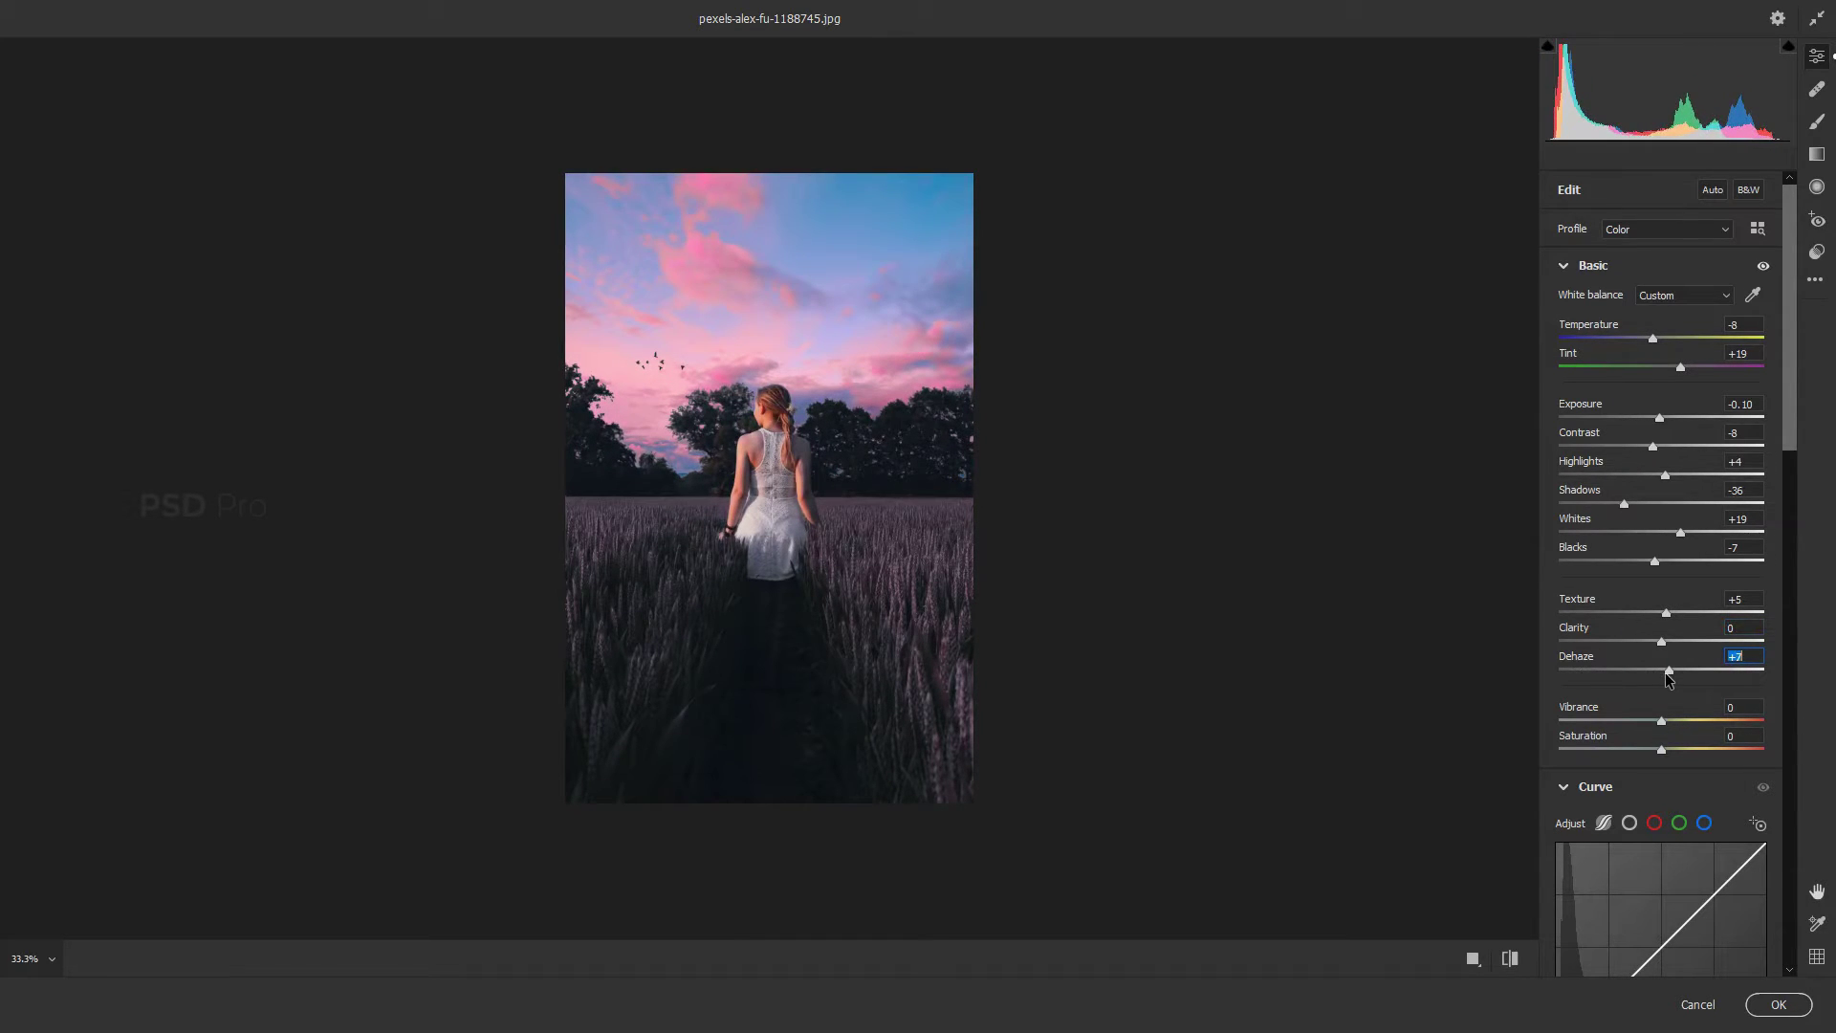
{"action": "key", "text": "ctrl+equal"}
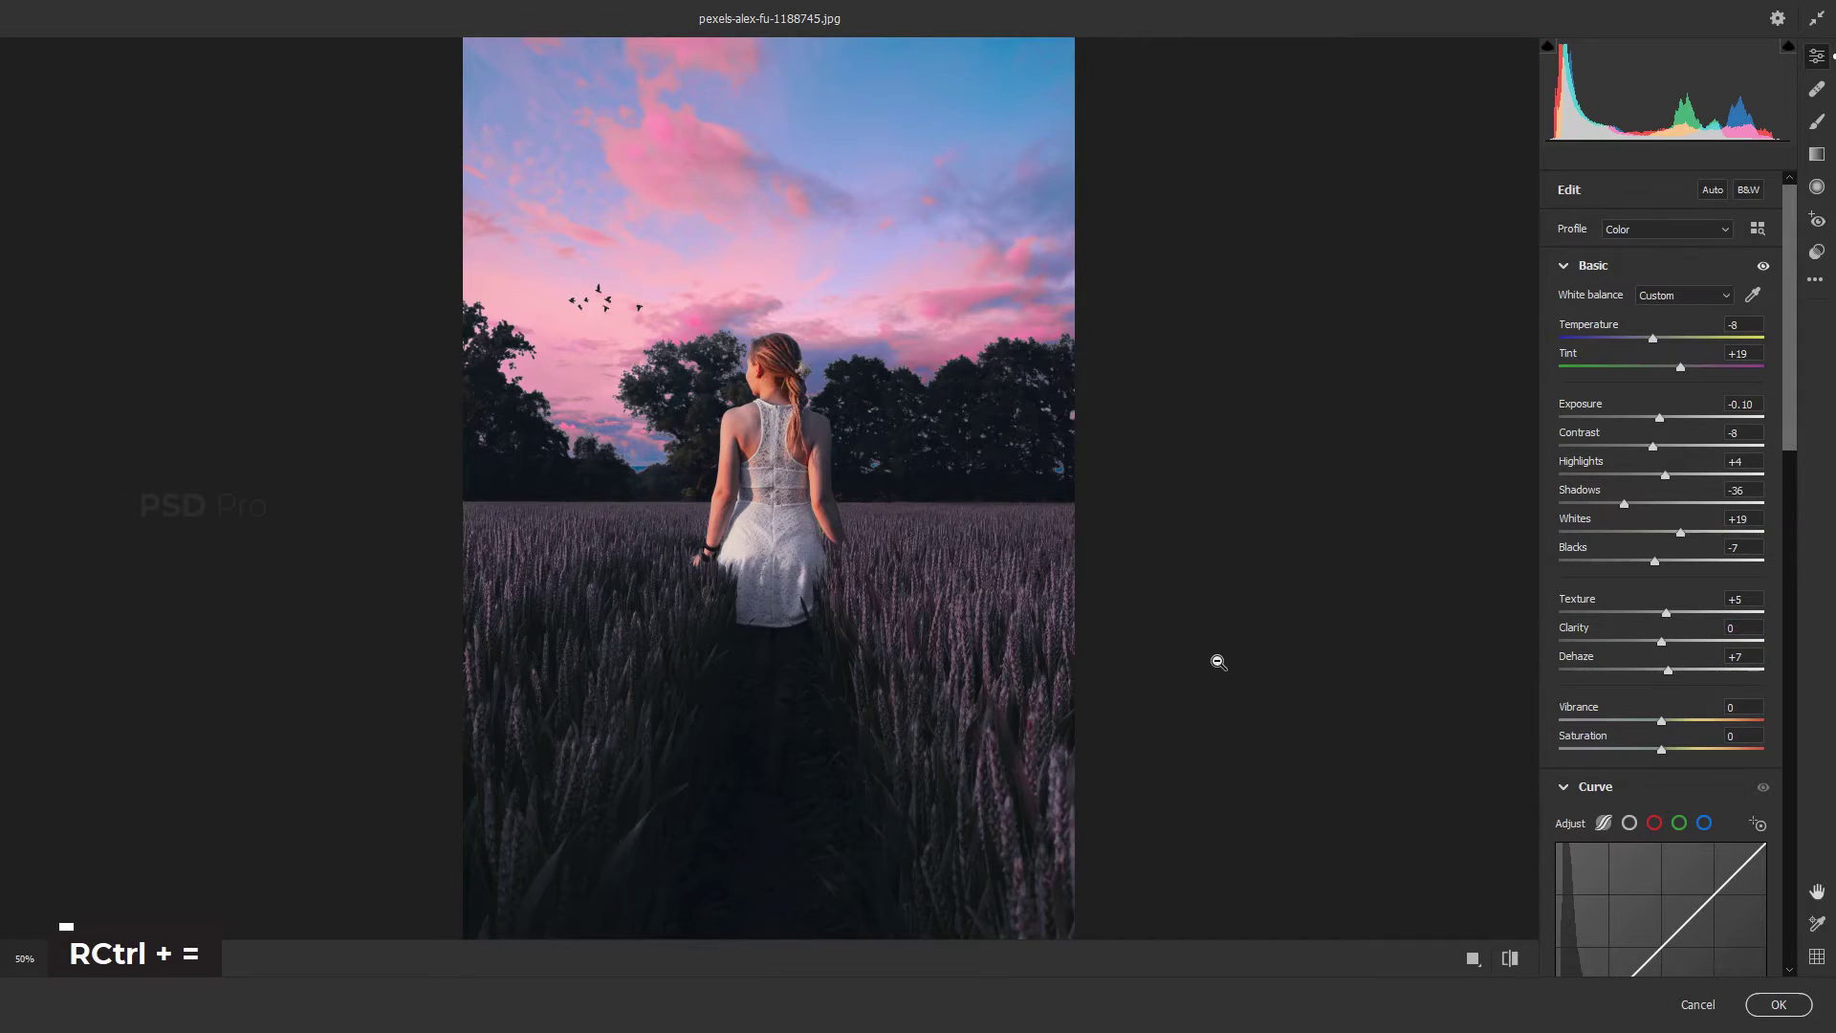
{"action": "key", "text": "ctrl+minus"}
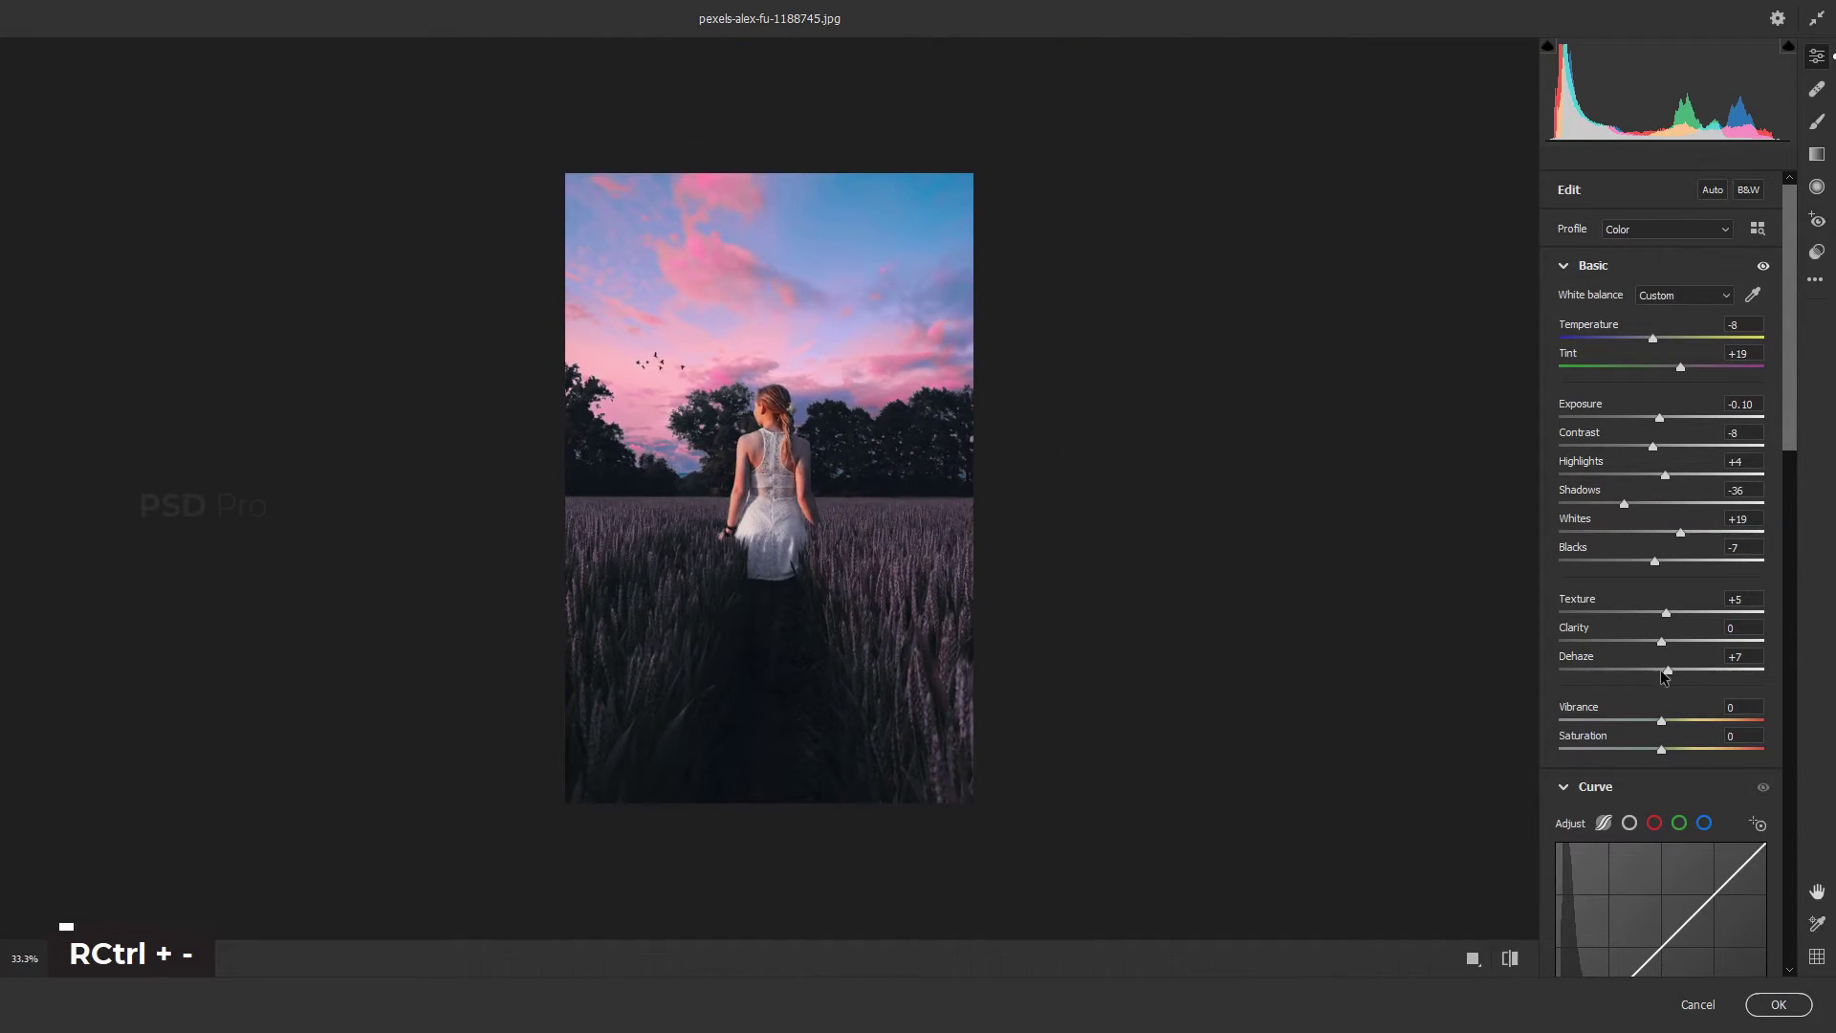
{"action": "mouse_move", "coordinate": [1663, 674]}
{"action": "left_mouse_down"}
{"action": "mouse_move", "coordinate": [1606, 680]}
{"action": "mouse_move", "coordinate": [1634, 679]}
{"action": "left_mouse_up"}
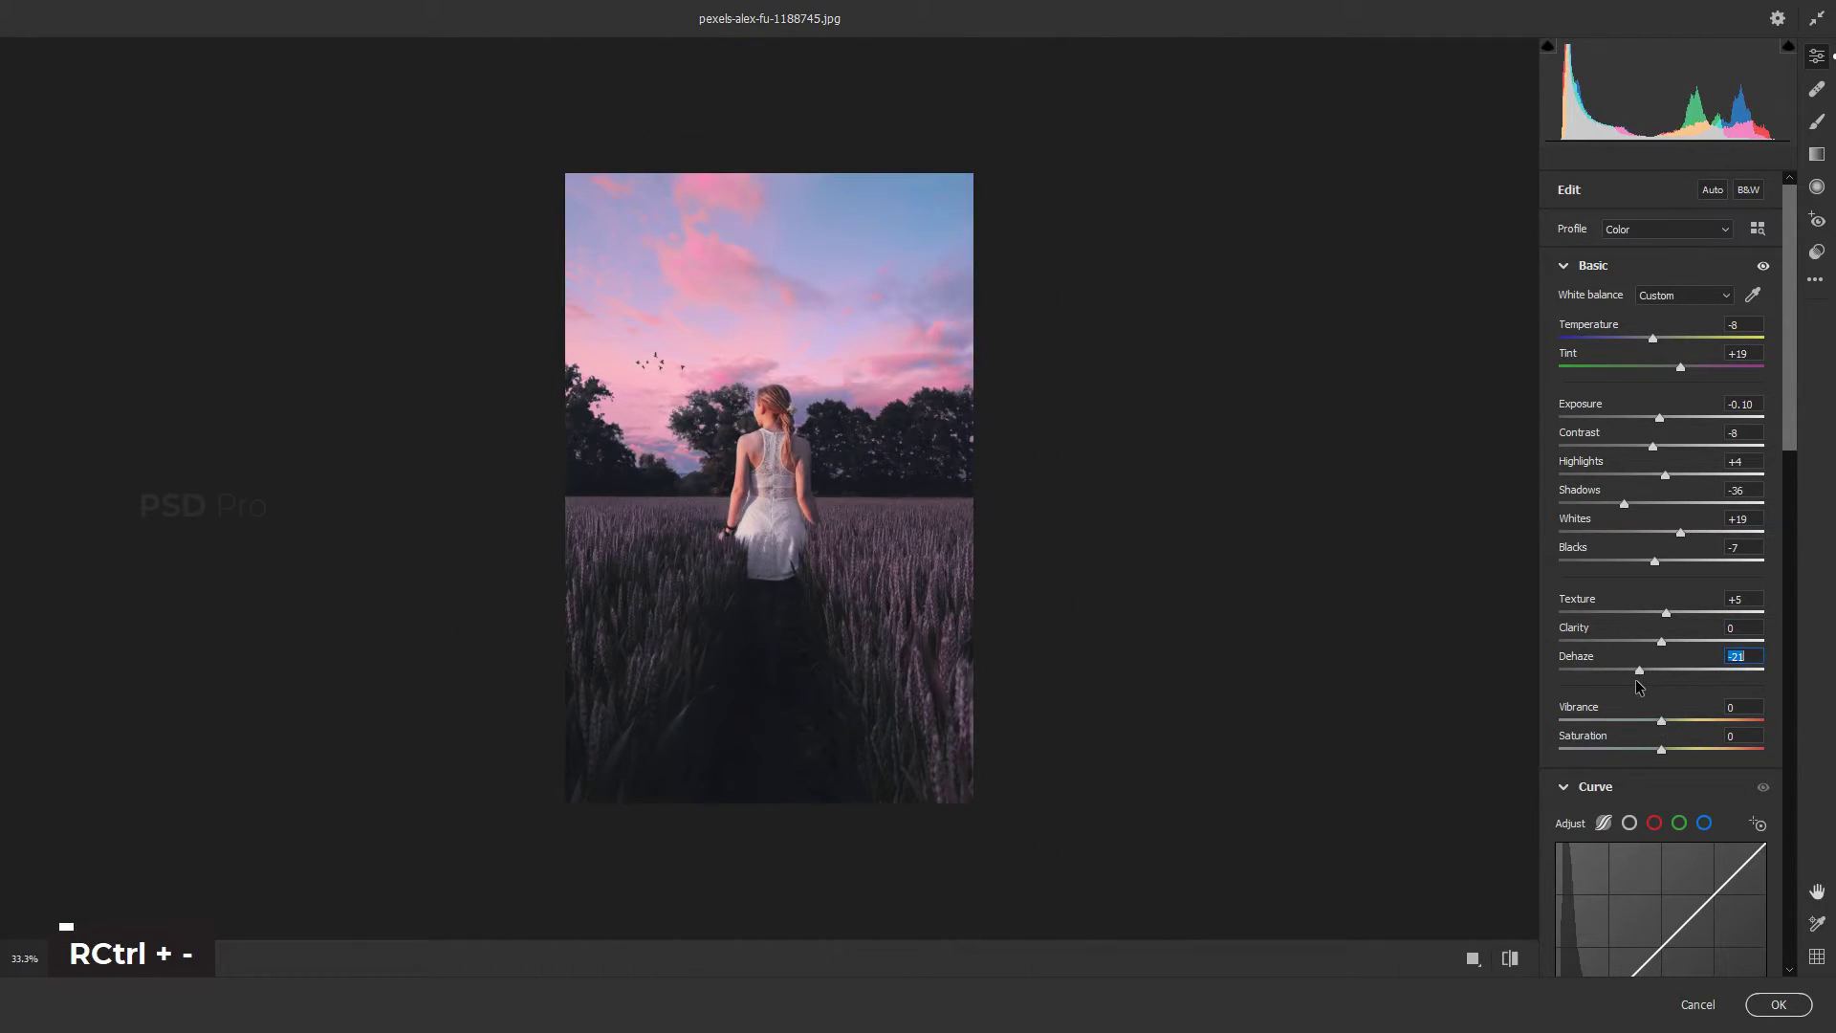
{"action": "key", "text": "ctrl+equal"}
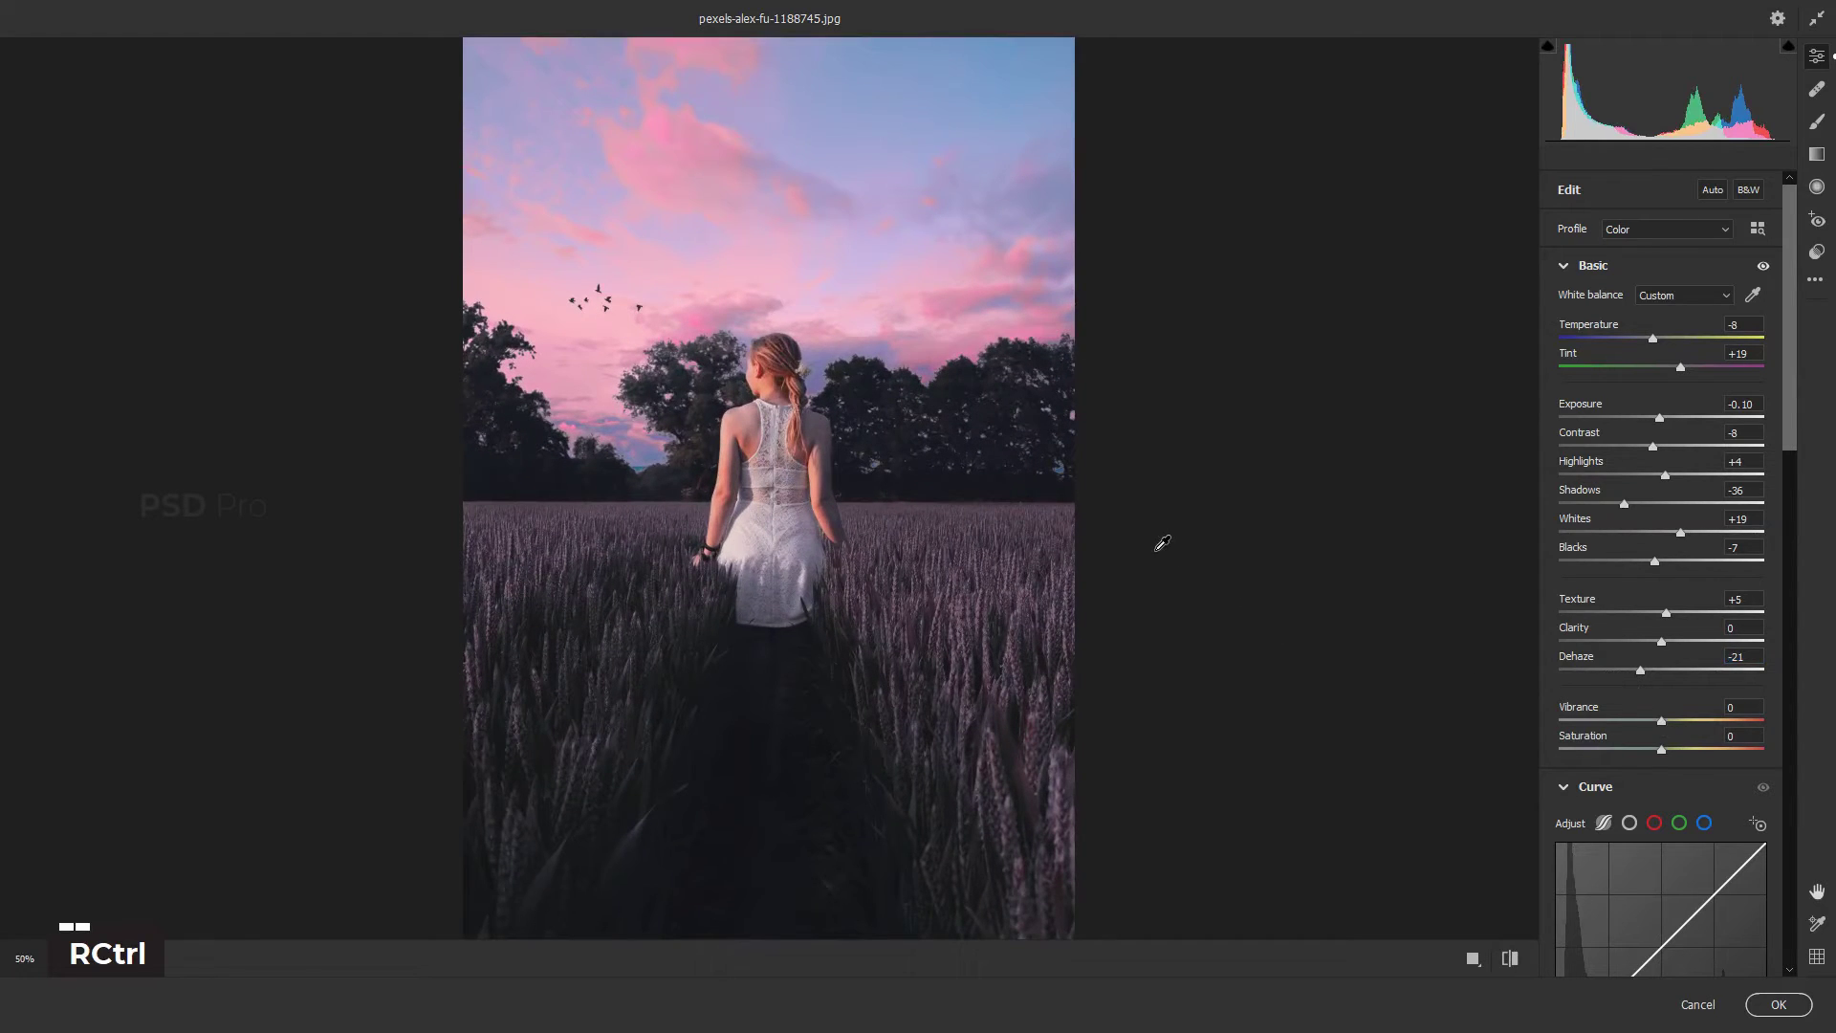
{"action": "key", "text": "ctrl+minus"}
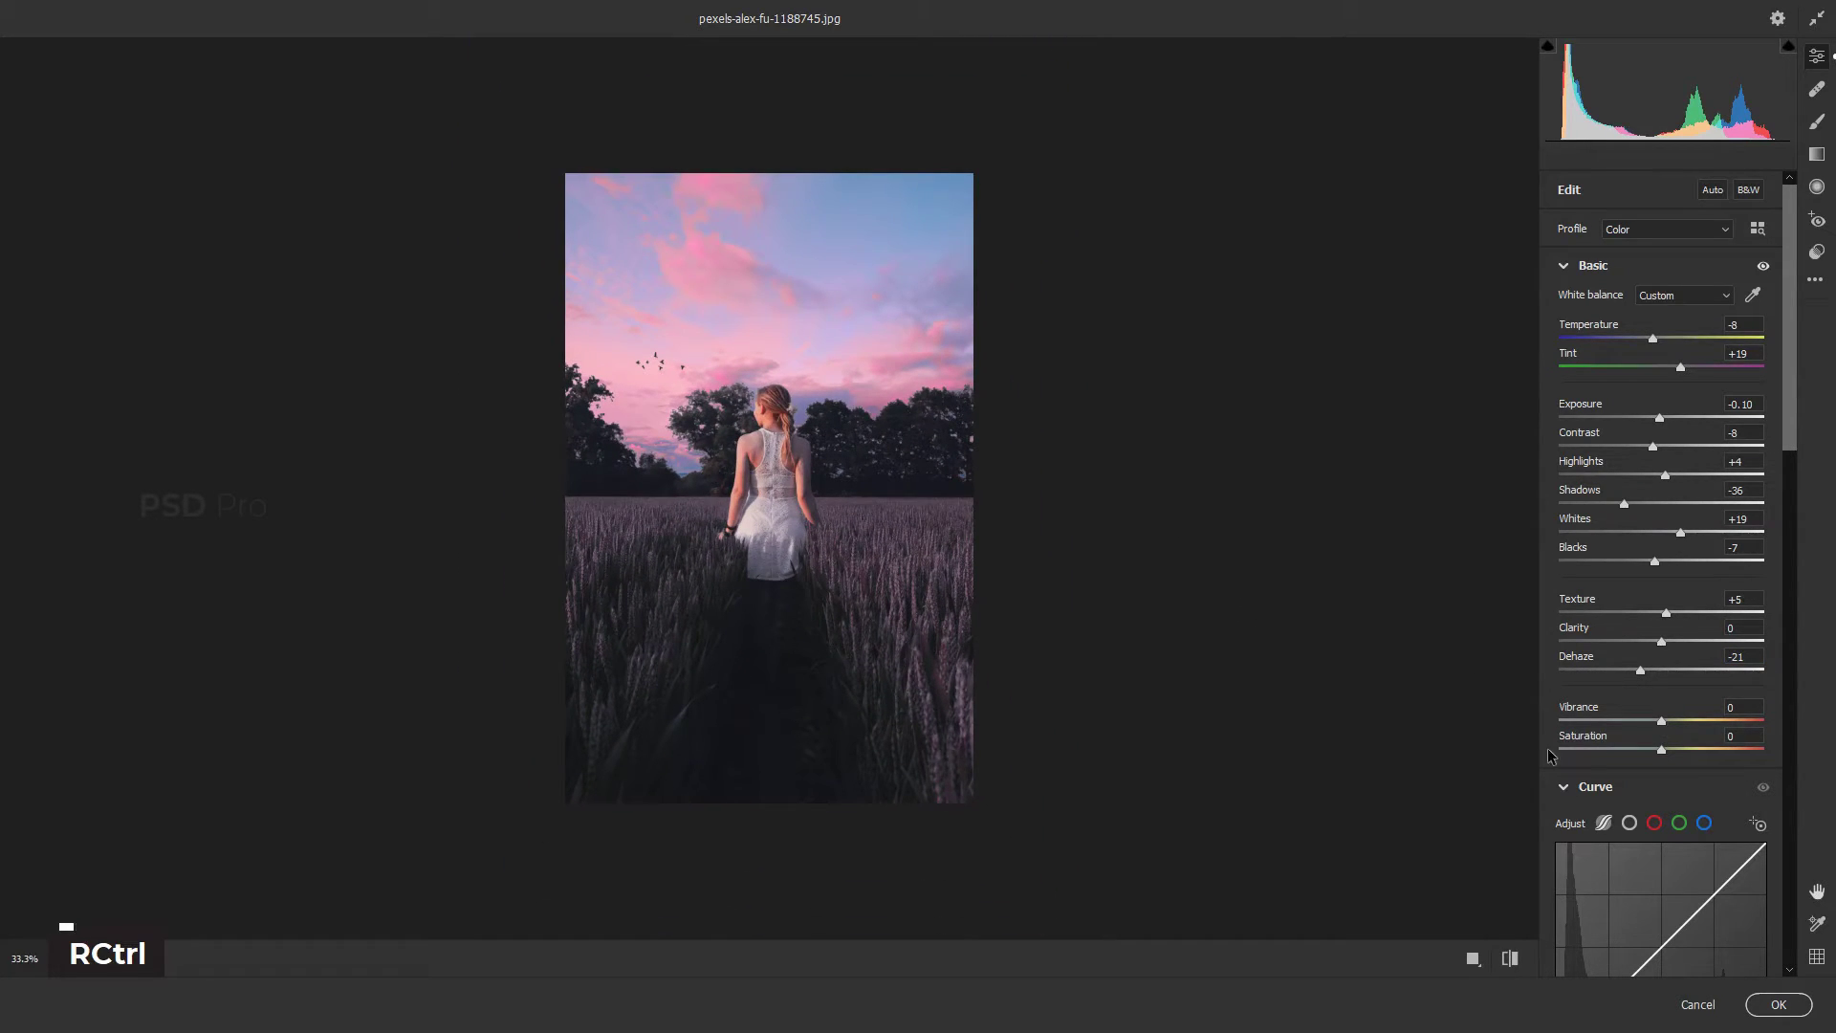
{"action": "left_click_drag", "start_coordinate": [1641, 675], "coordinate": [1671, 734]}
Set the parametric curve to Highlights +19, Lights +2, Darks -3 and Shadows +5, and set Sharpening to 10
{"action": "left_click_drag", "start_coordinate": [1793, 432], "coordinate": [1795, 612]}
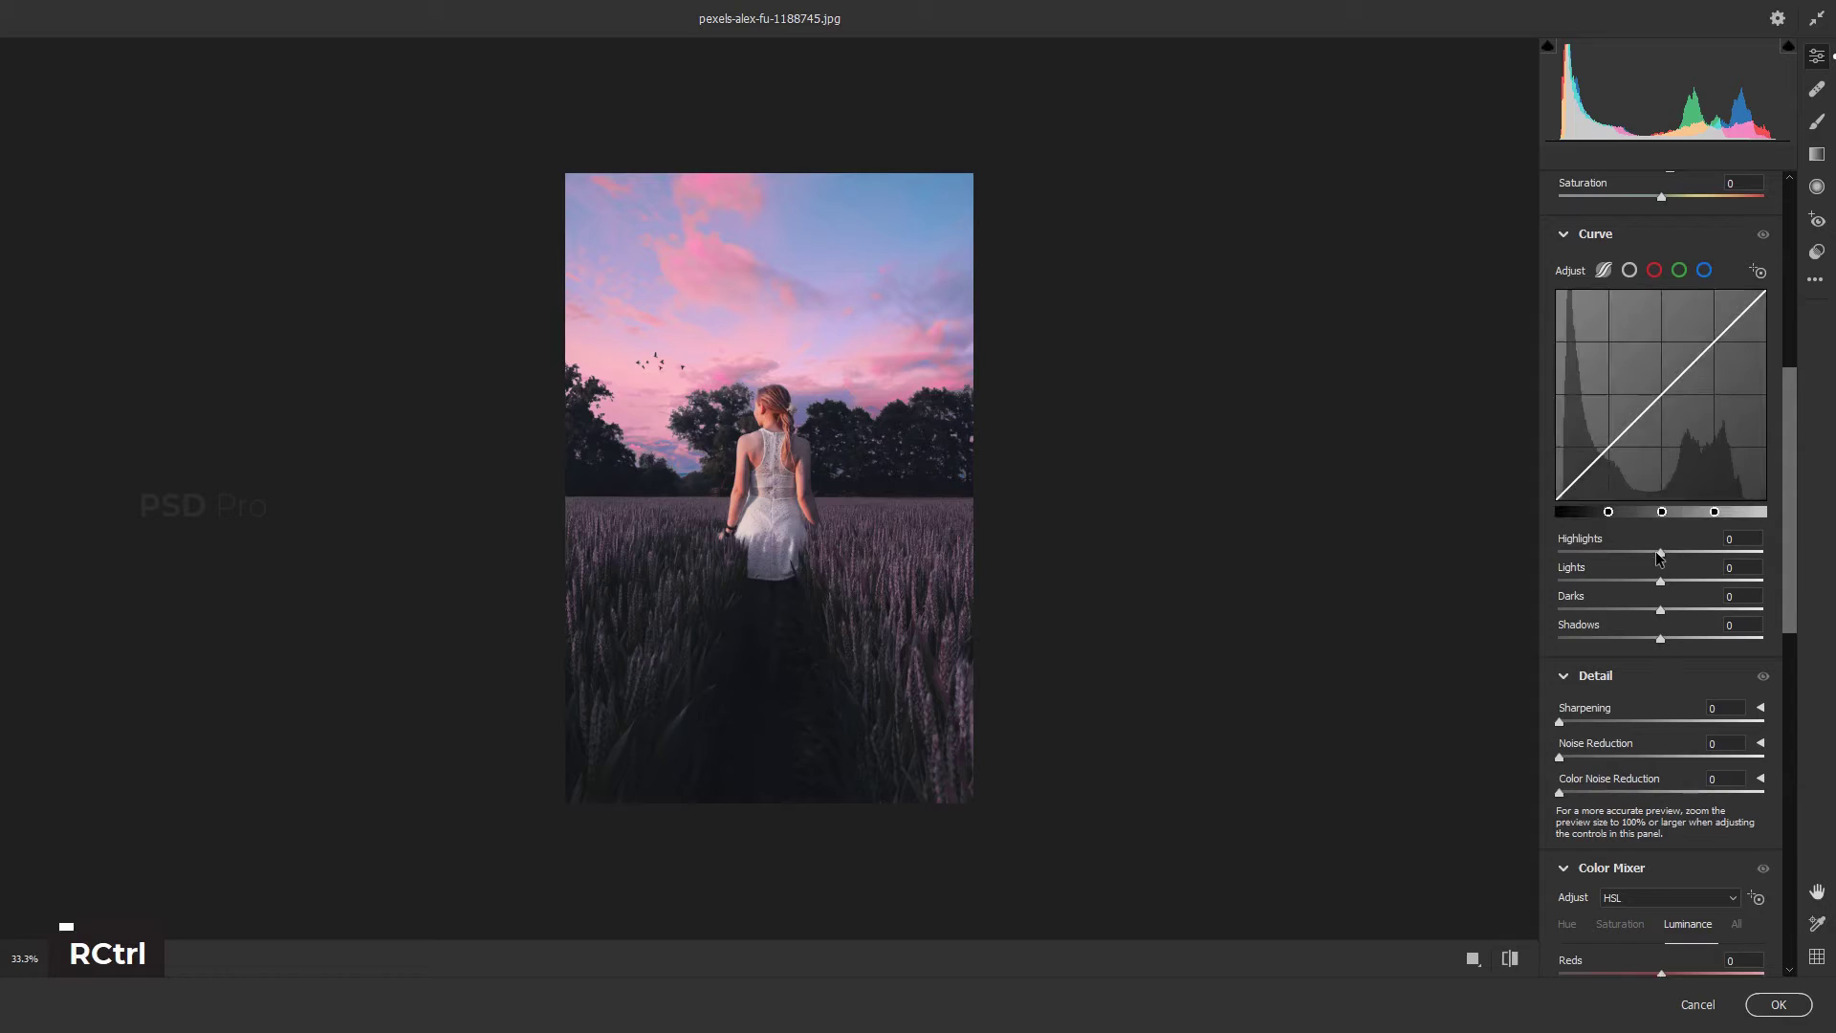
{"action": "left_click_drag", "start_coordinate": [1659, 553], "coordinate": [1667, 641]}
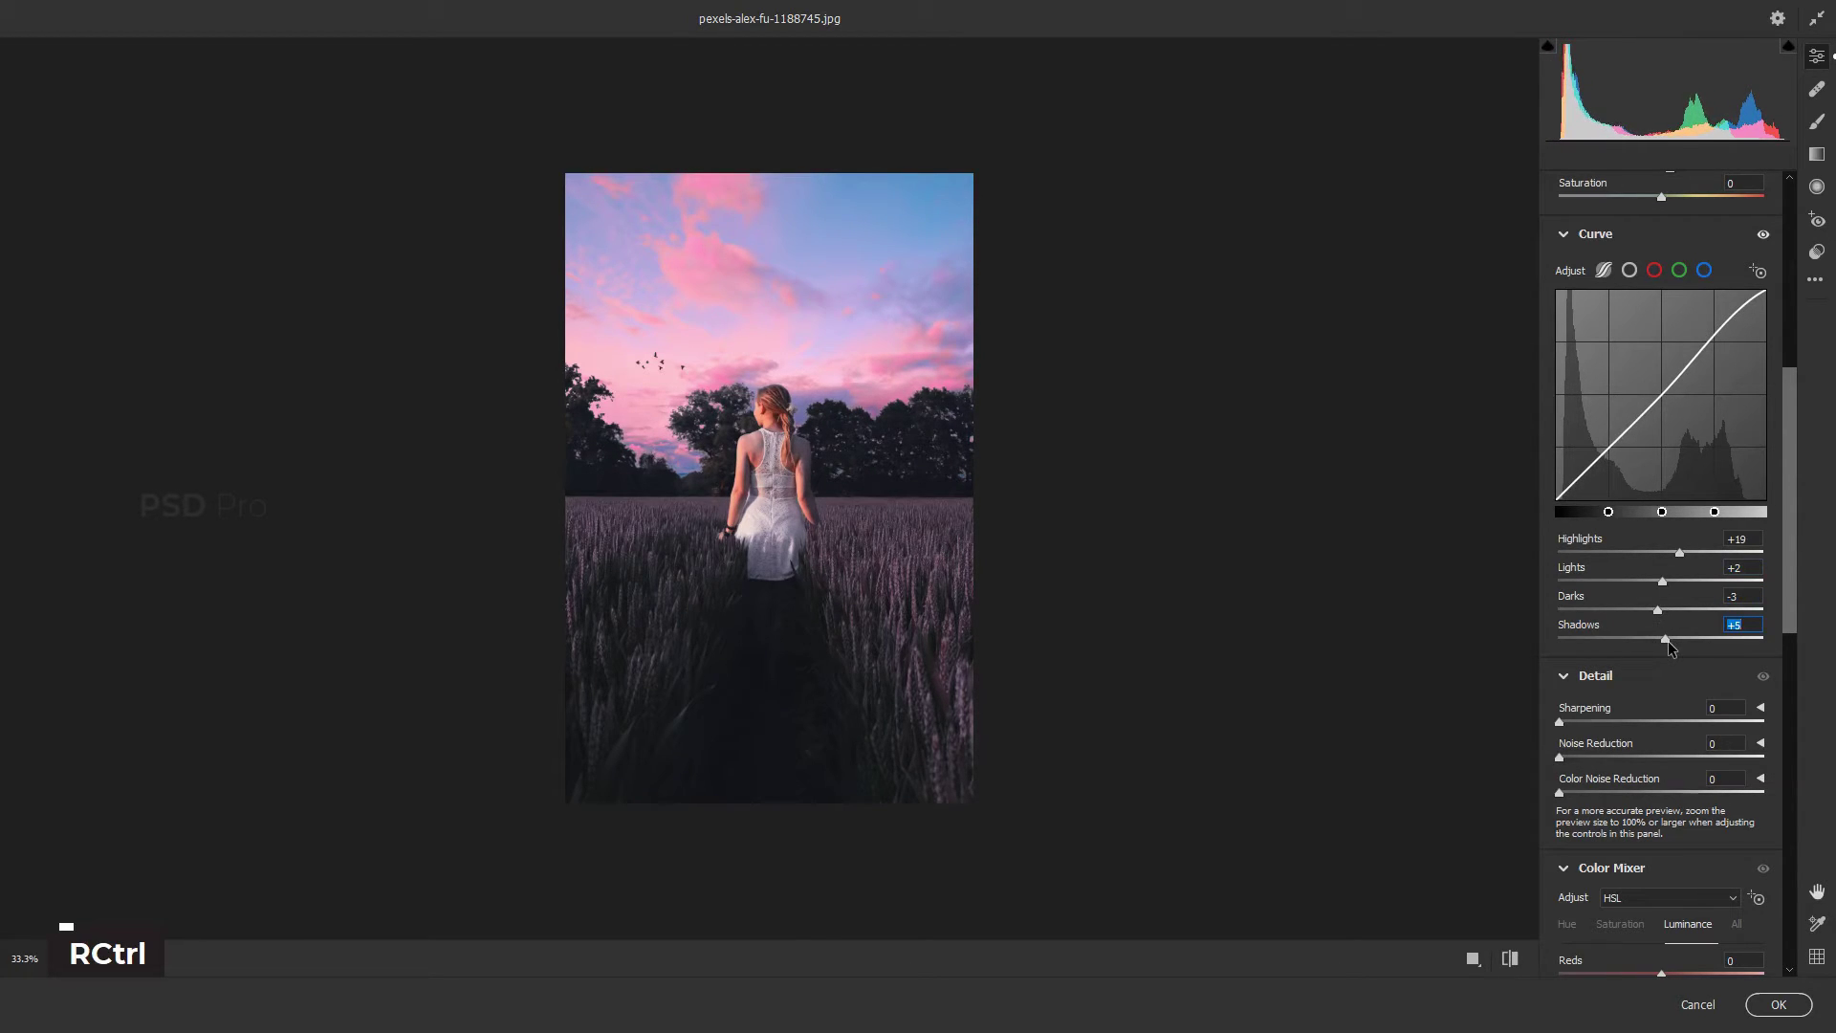
{"action": "left_click_drag", "start_coordinate": [1789, 555], "coordinate": [1790, 611]}
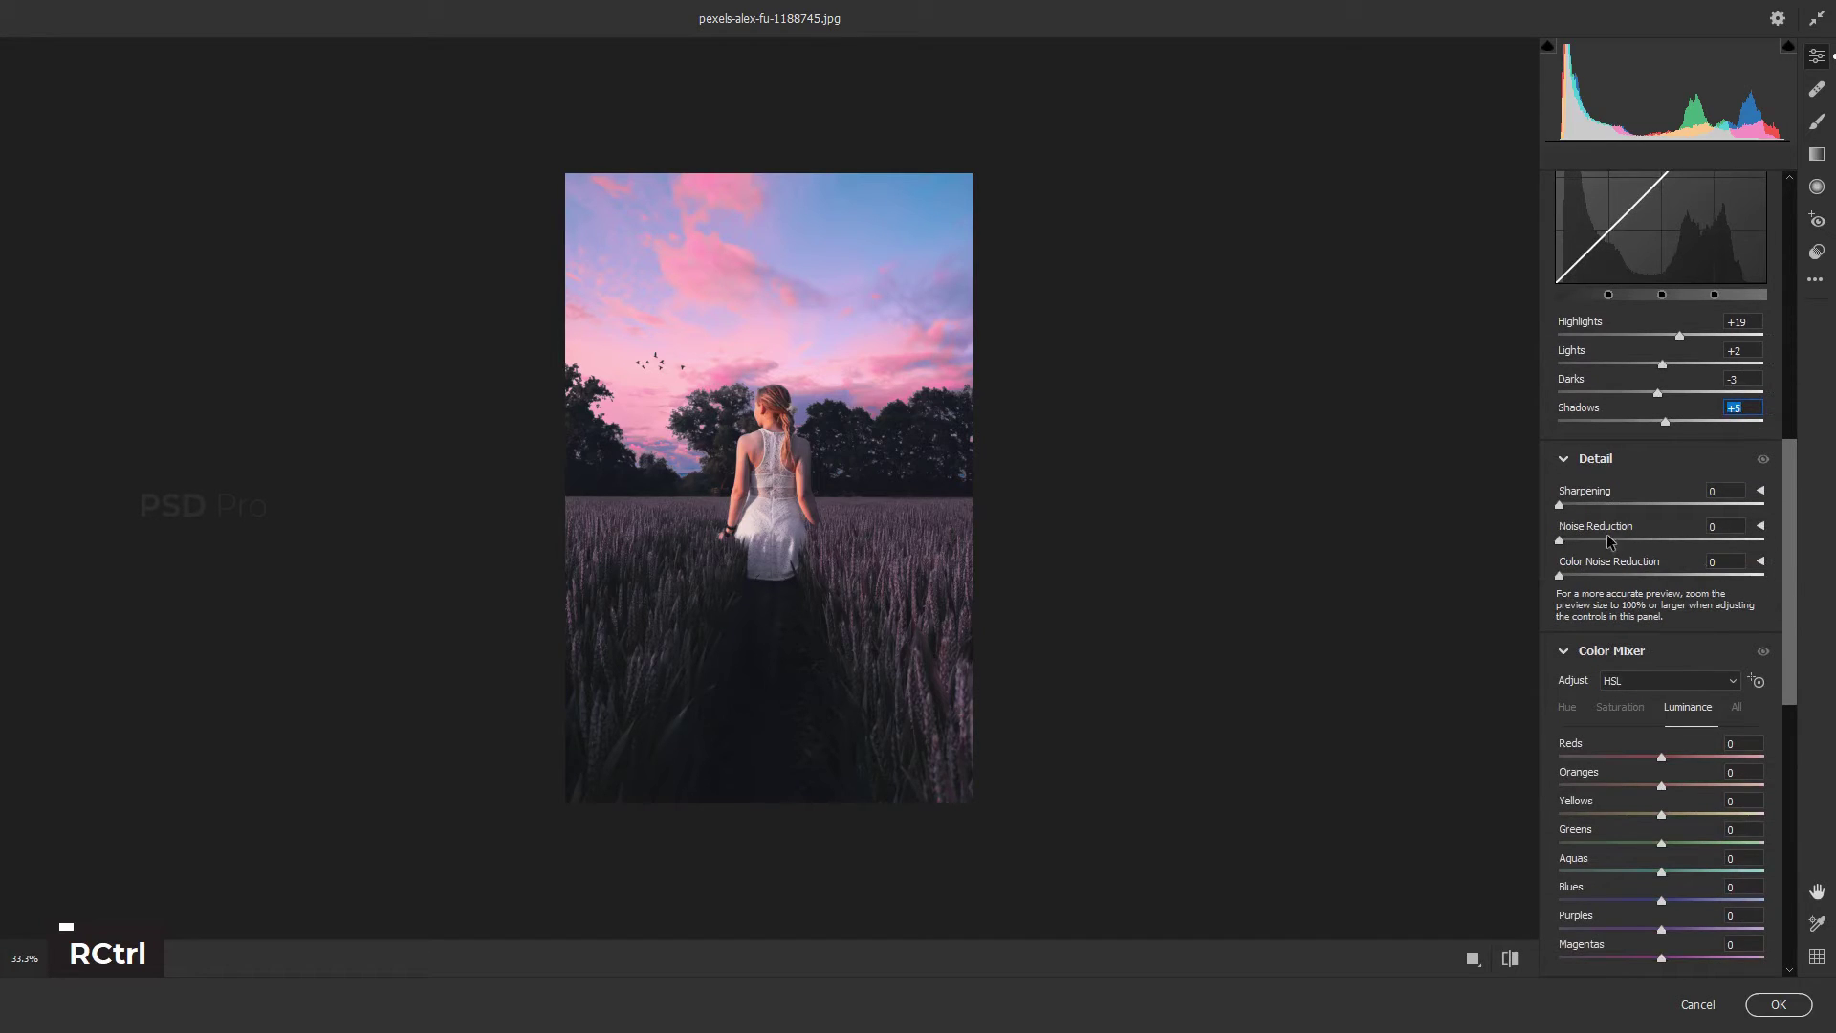
{"action": "left_click_drag", "start_coordinate": [1560, 503], "coordinate": [1592, 506]}
{"action": "left_click_drag", "start_coordinate": [1578, 525], "coordinate": [1570, 525]}
{"action": "type", "text": "10"}
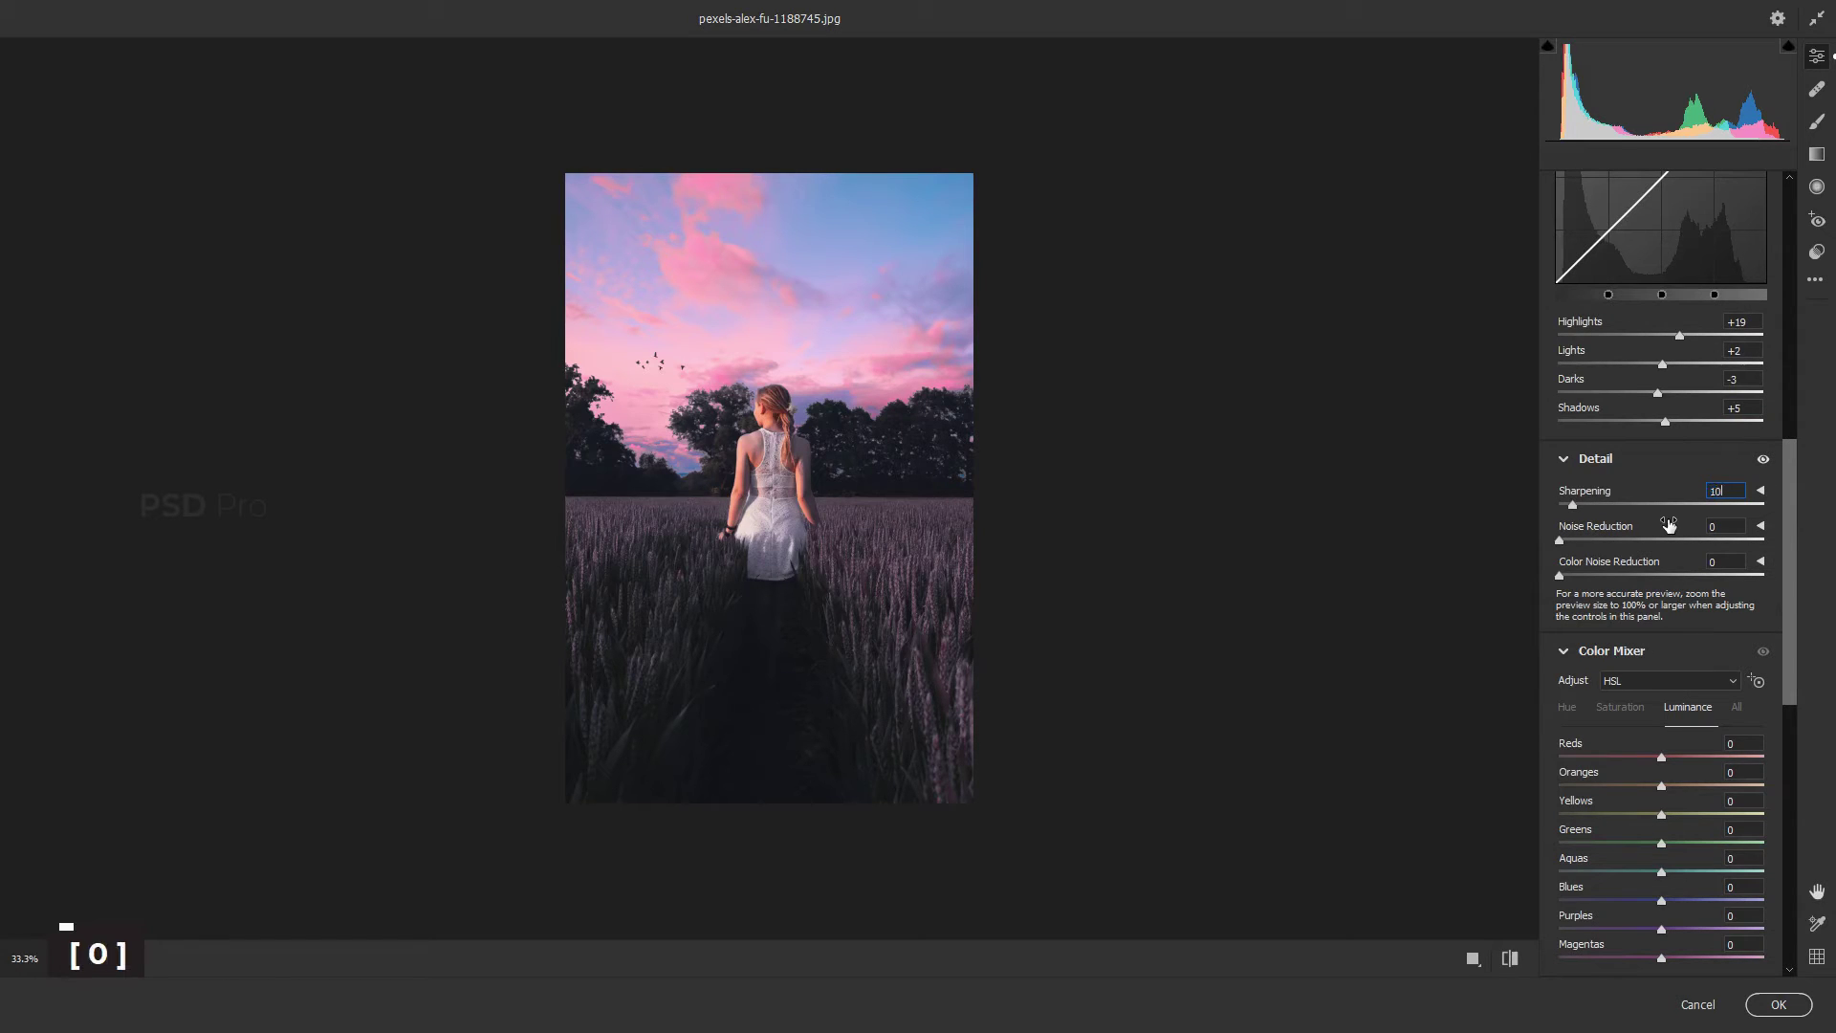
Split-tone the shadows with Hue 175 and Saturation 15, and compare the image with and without the toning
{"action": "left_click_drag", "start_coordinate": [1793, 574], "coordinate": [1795, 782]}
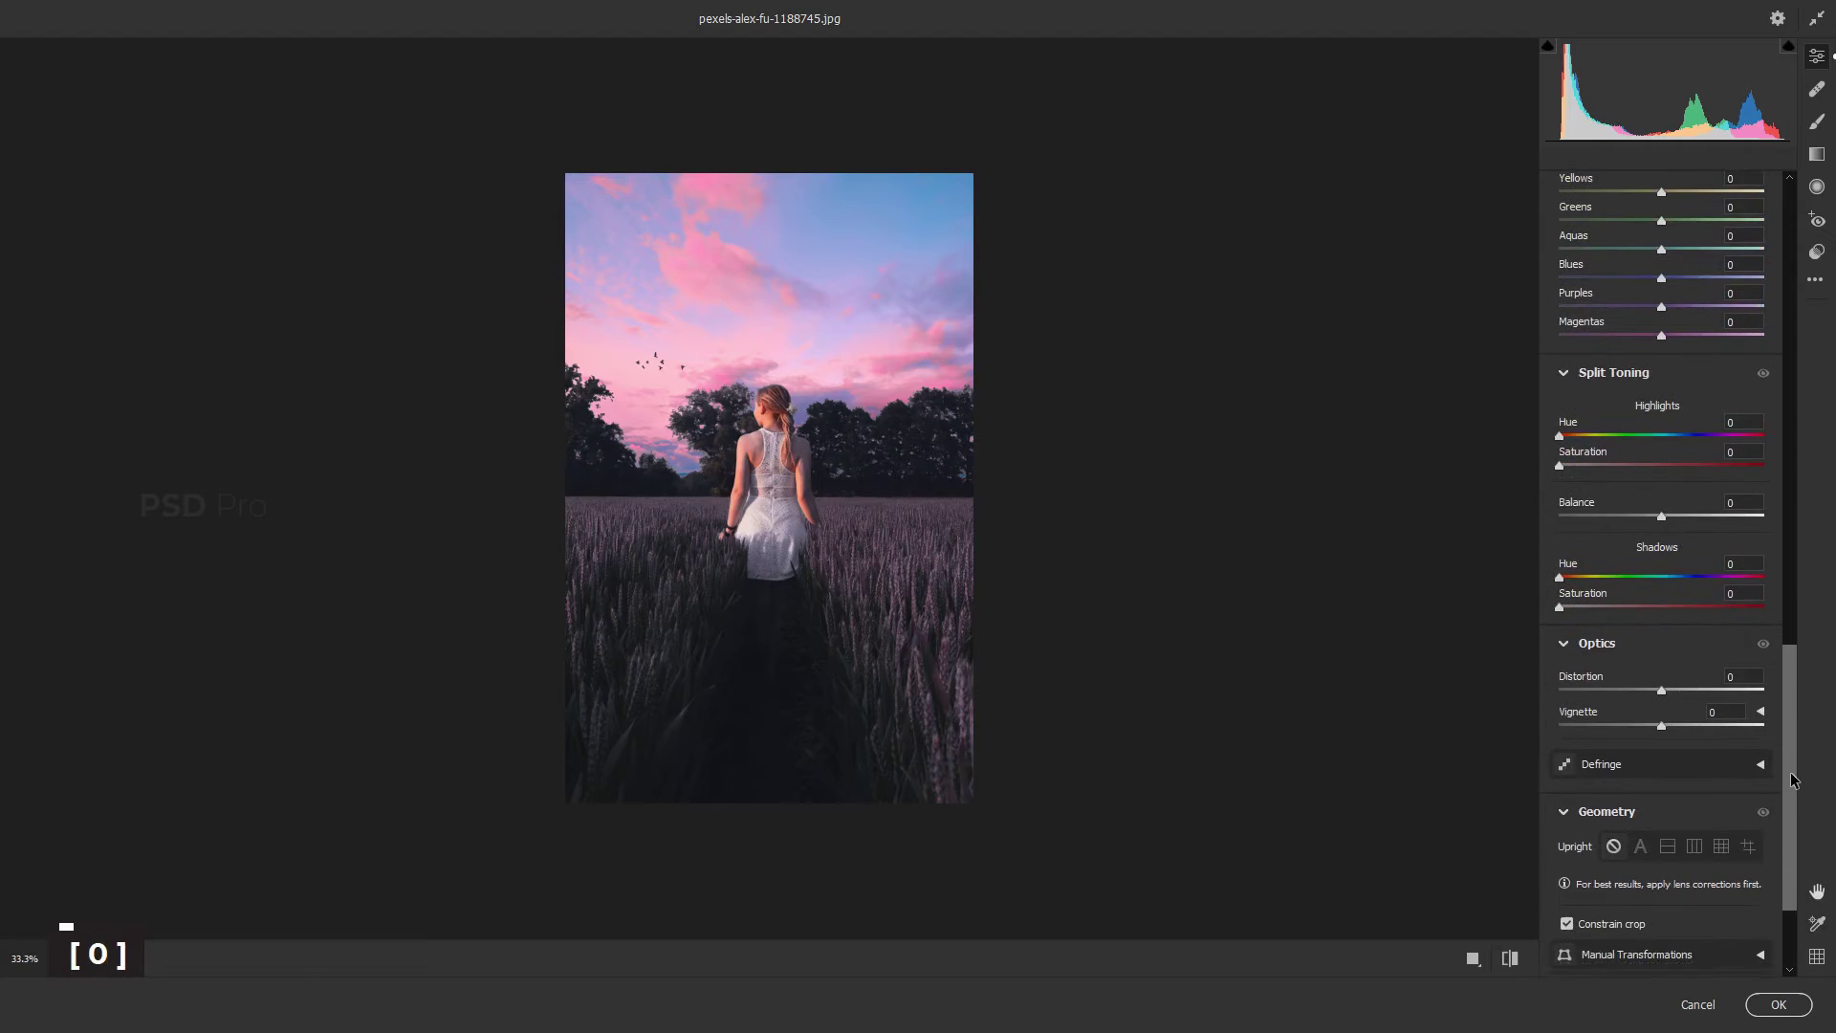
{"action": "mouse_move", "coordinate": [1560, 608]}
{"action": "left_mouse_down"}
{"action": "mouse_move", "coordinate": [1643, 608]}
{"action": "mouse_move", "coordinate": [1587, 577]}
{"action": "mouse_move", "coordinate": [1736, 579]}
{"action": "mouse_move", "coordinate": [1592, 615]}
{"action": "left_mouse_up"}
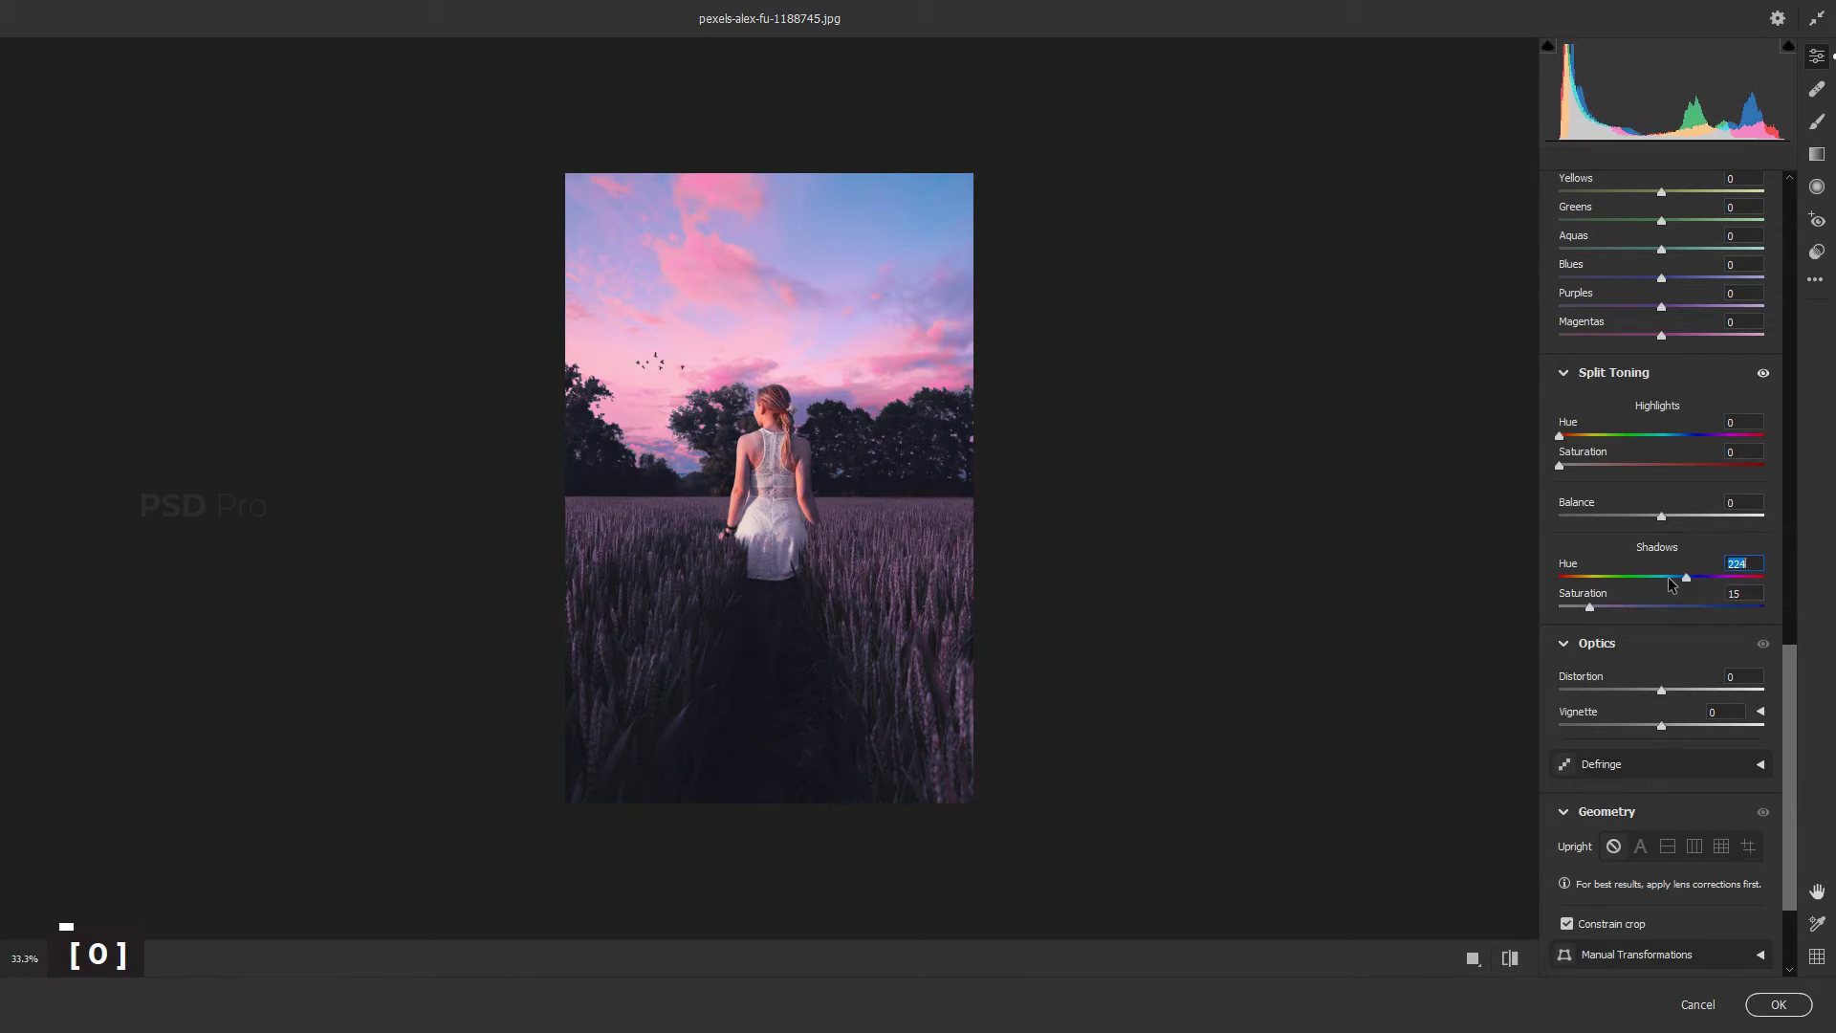
{"action": "left_click_drag", "start_coordinate": [1710, 583], "coordinate": [1656, 603]}
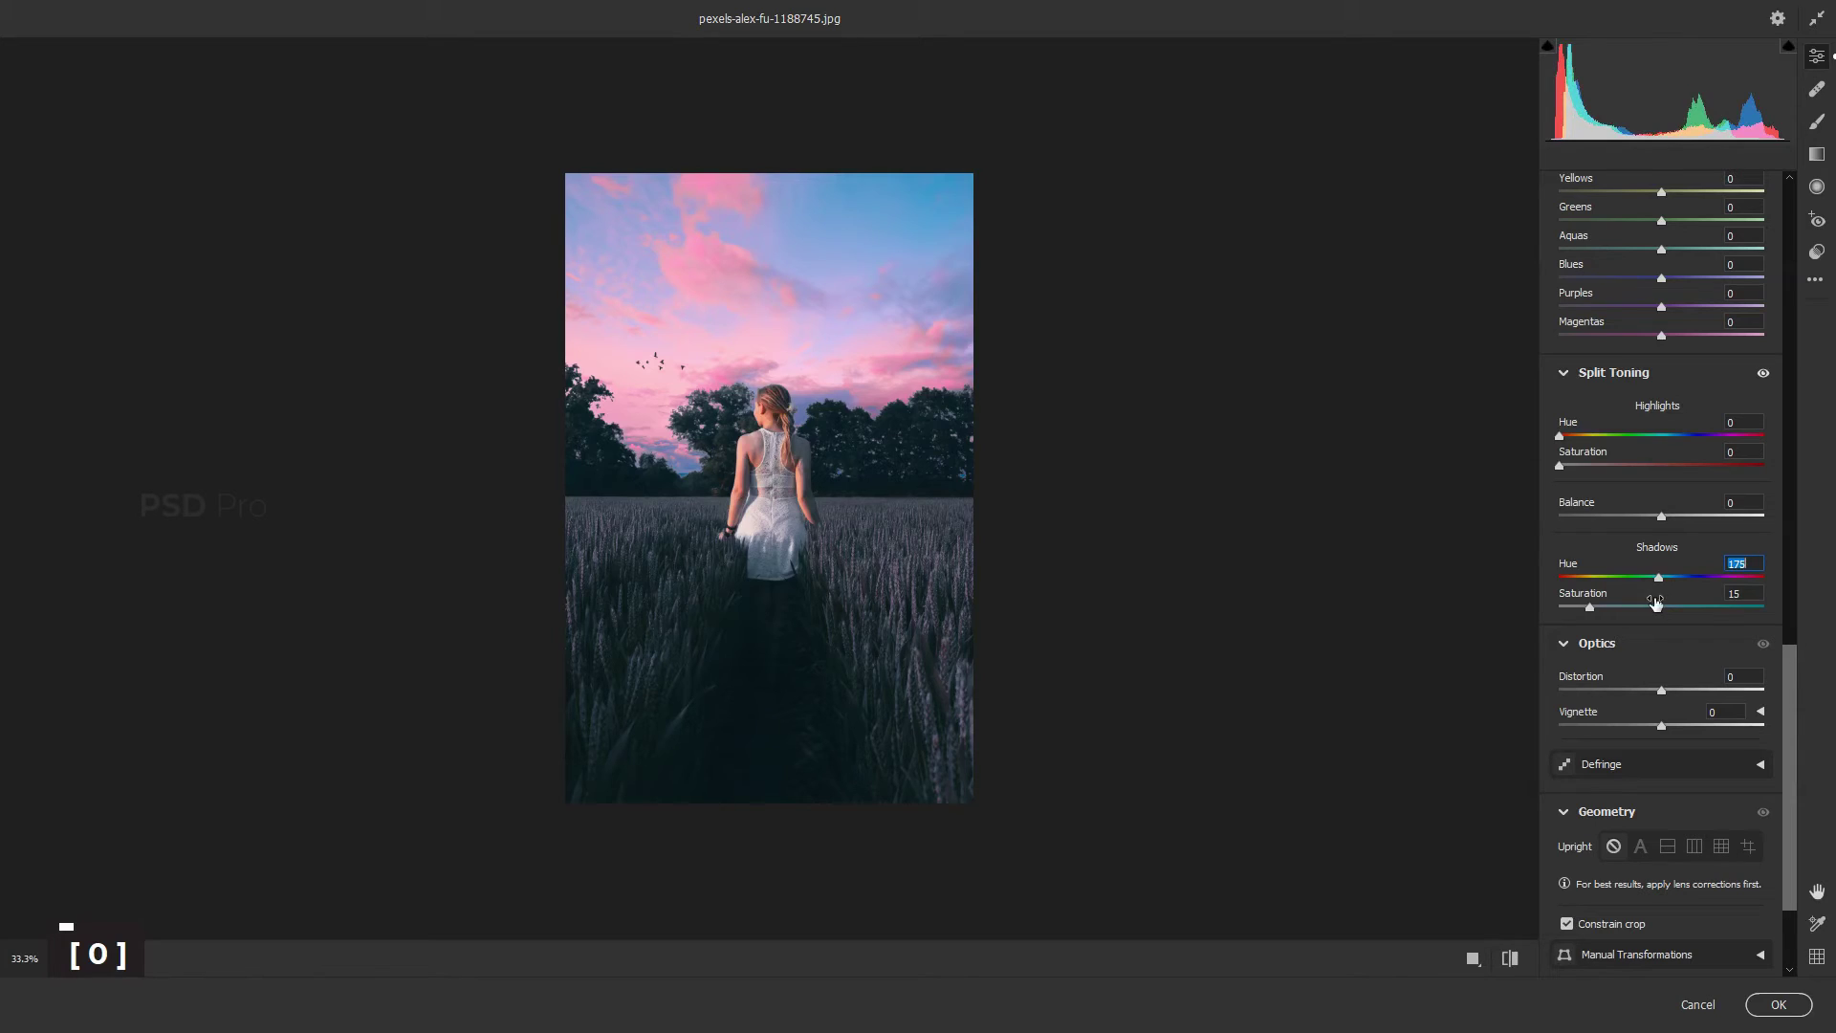
{"action": "left_click", "coordinate": [1764, 374]}
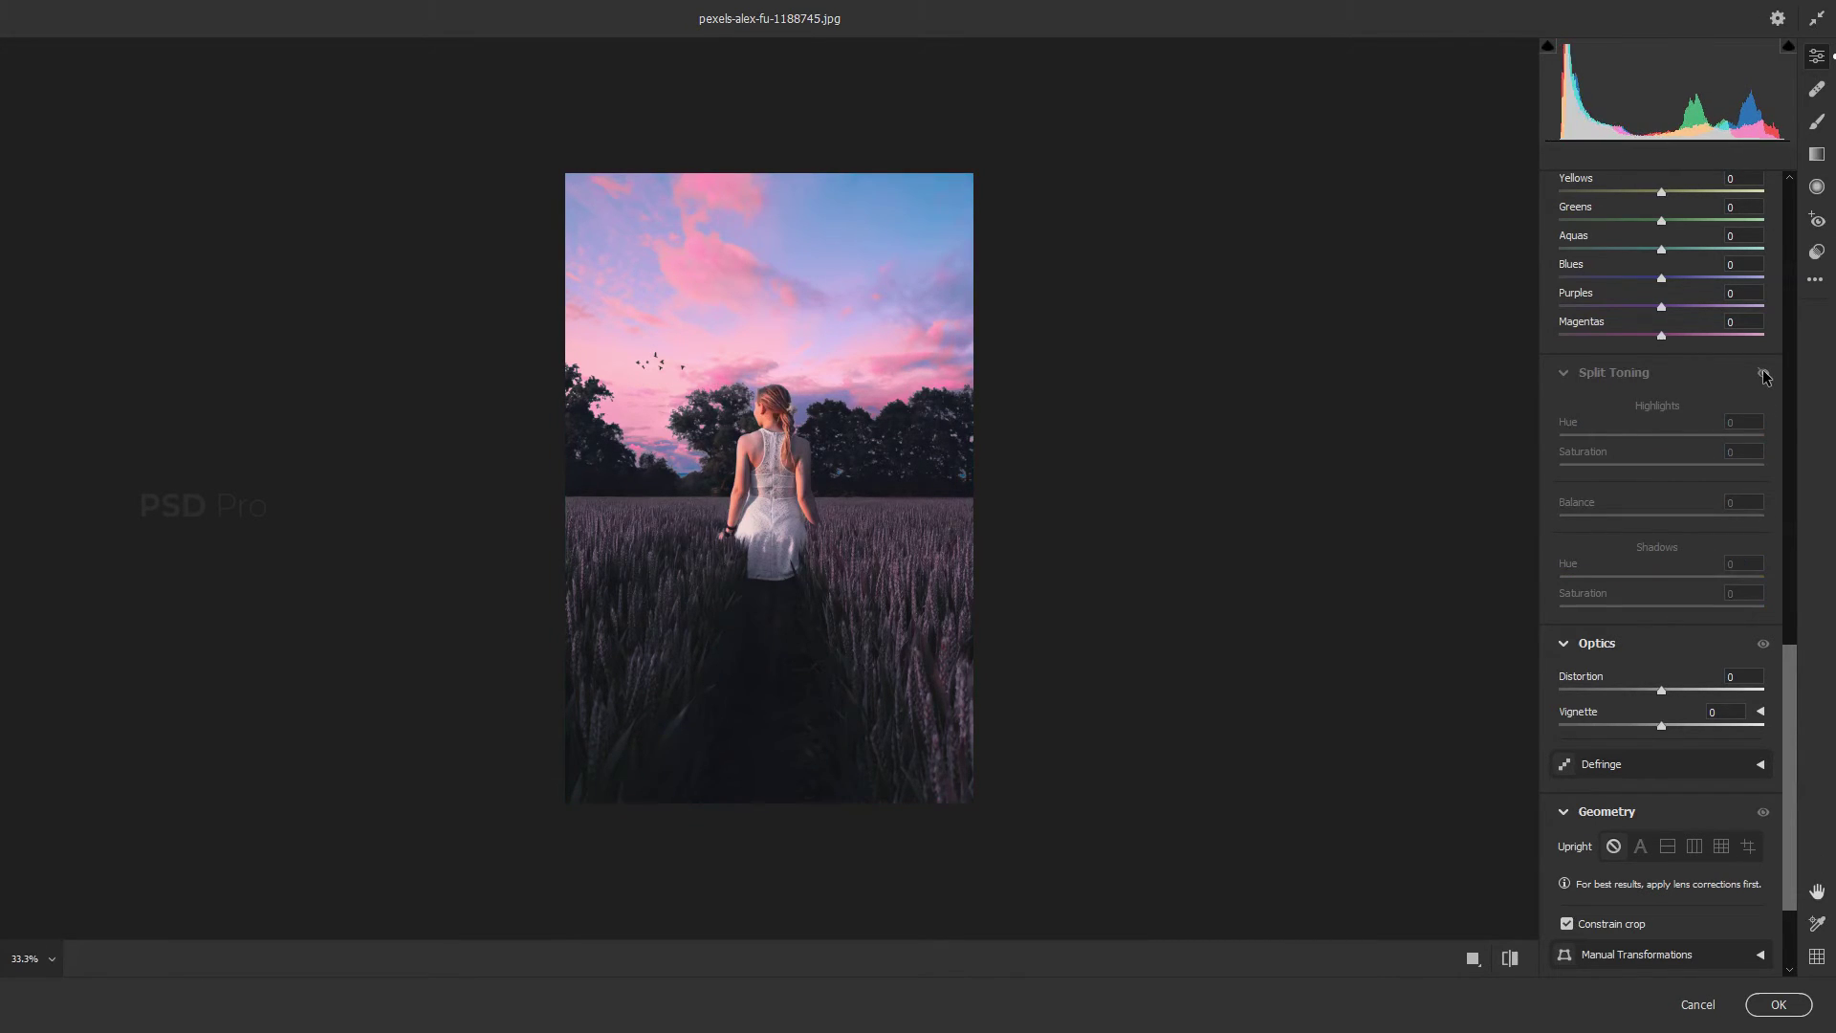
{"action": "left_click", "coordinate": [1763, 374]}
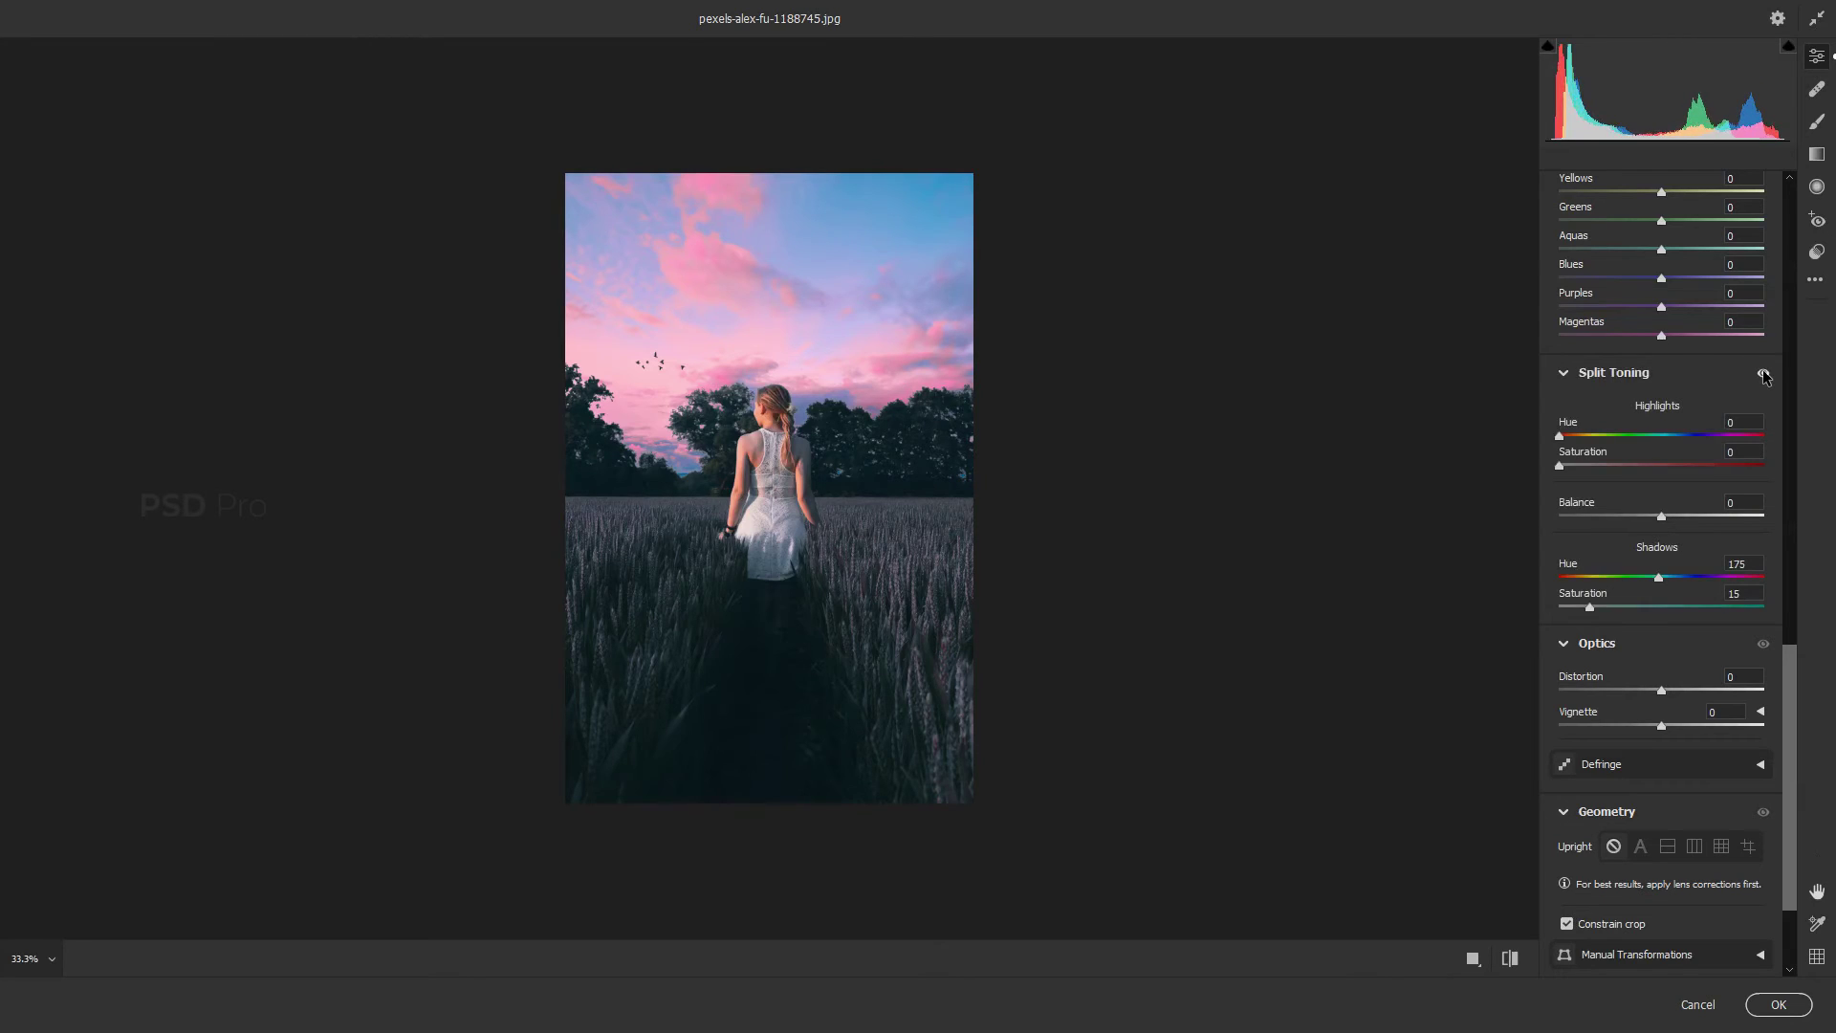
Set the split-toning shadows to Hue 207 and Saturation 13, and compare the image with and without the toning
{"action": "left_click", "coordinate": [1763, 374]}
{"action": "left_click", "coordinate": [1763, 374]}
{"action": "left_click", "coordinate": [1763, 373]}
{"action": "left_click", "coordinate": [1763, 374]}
{"action": "left_click_drag", "start_coordinate": [1589, 606], "coordinate": [1706, 578]}
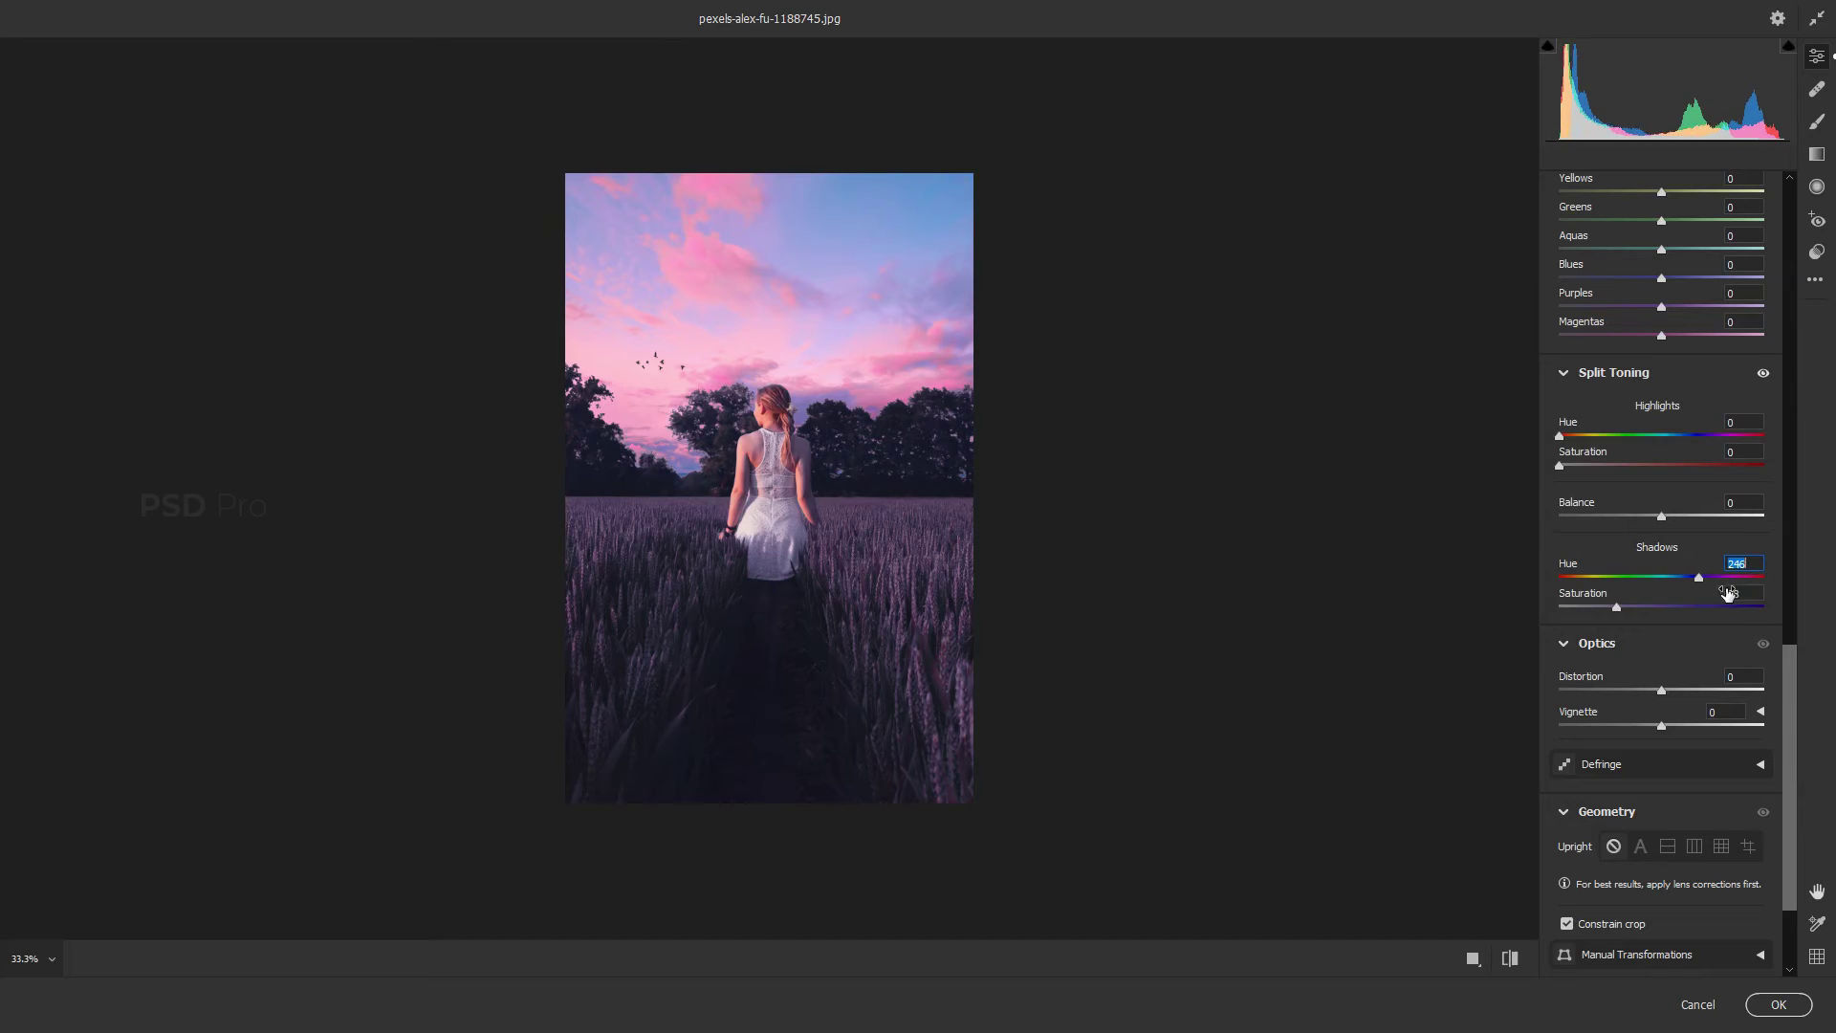
{"action": "left_click_drag", "start_coordinate": [1725, 587], "coordinate": [1587, 610]}
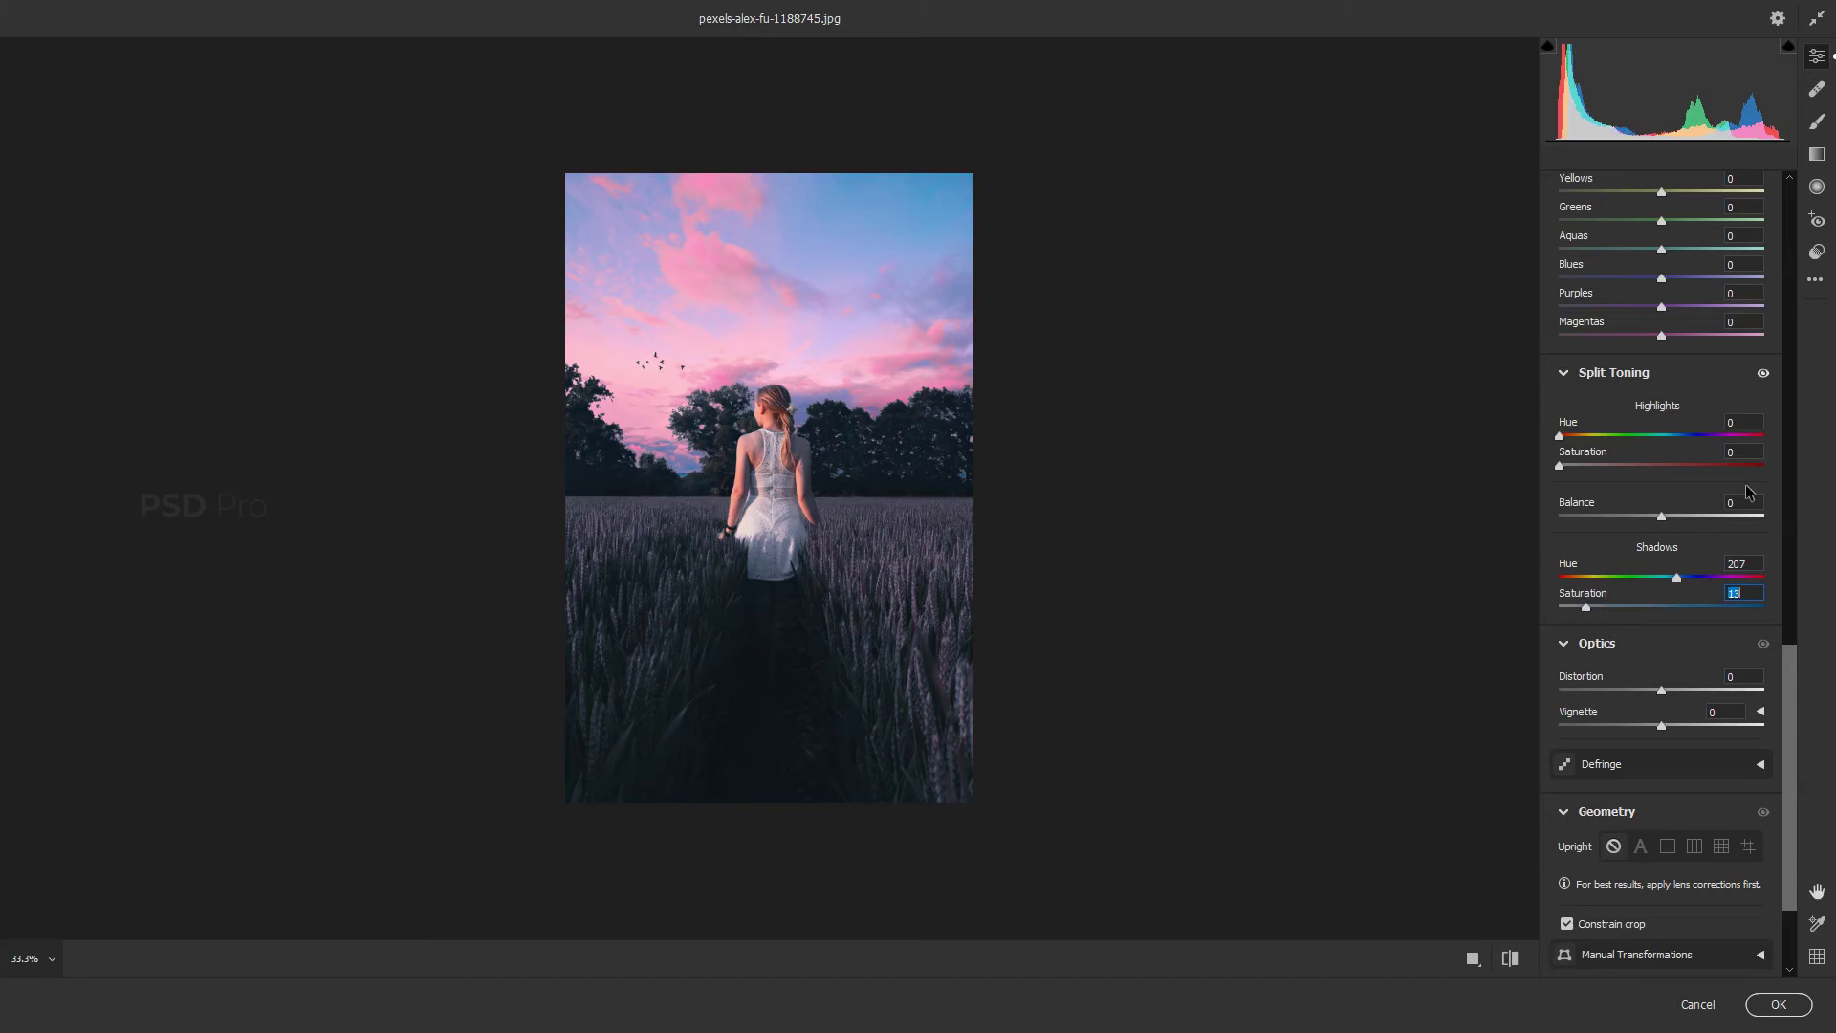
{"action": "left_click", "coordinate": [1764, 374]}
{"action": "left_click", "coordinate": [1764, 374]}
{"action": "left_click", "coordinate": [1764, 373]}
{"action": "left_click", "coordinate": [1764, 374]}
Try toning the highlights with Hue 156 and Saturation 14, compare with and without it, and reset the highlights Saturation to 0
{"action": "mouse_move", "coordinate": [1559, 468]}
{"action": "left_mouse_down"}
{"action": "mouse_move", "coordinate": [1621, 438]}
{"action": "mouse_move", "coordinate": [1806, 442]}
{"action": "mouse_move", "coordinate": [1589, 468]}
{"action": "left_mouse_up"}
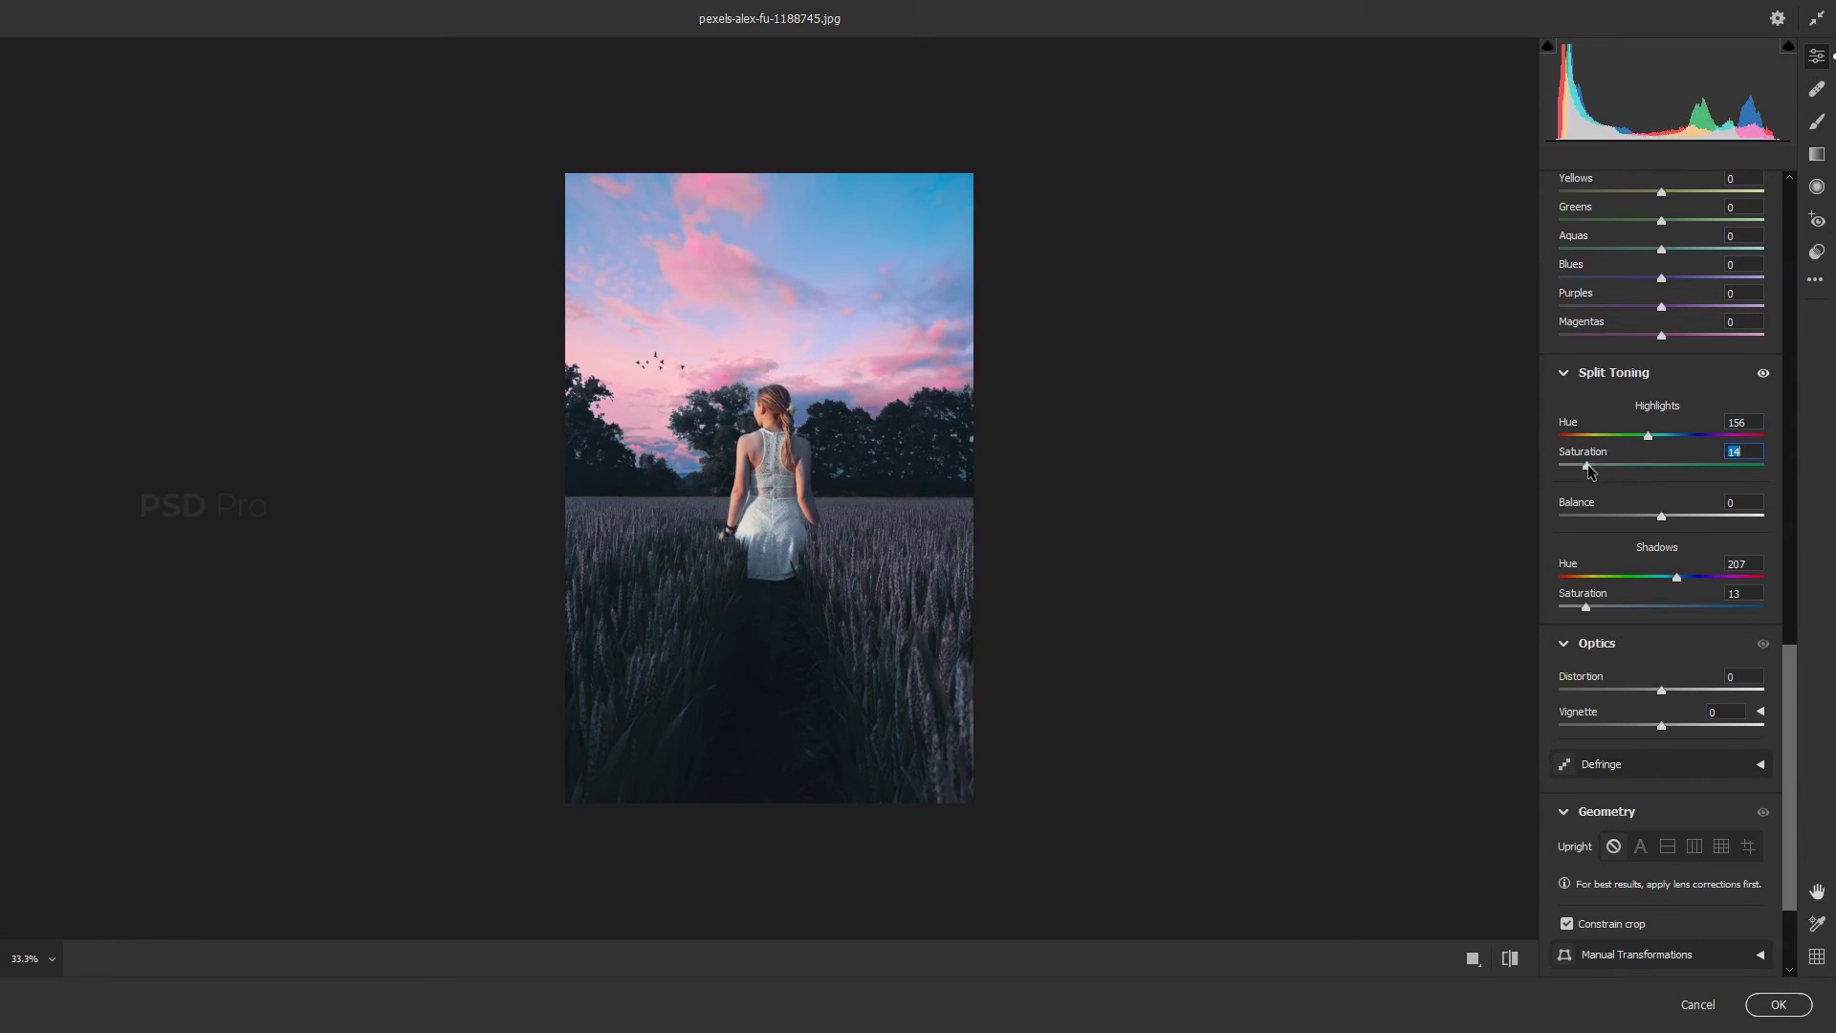
{"action": "left_click", "coordinate": [1763, 374]}
{"action": "left_click", "coordinate": [1763, 374]}
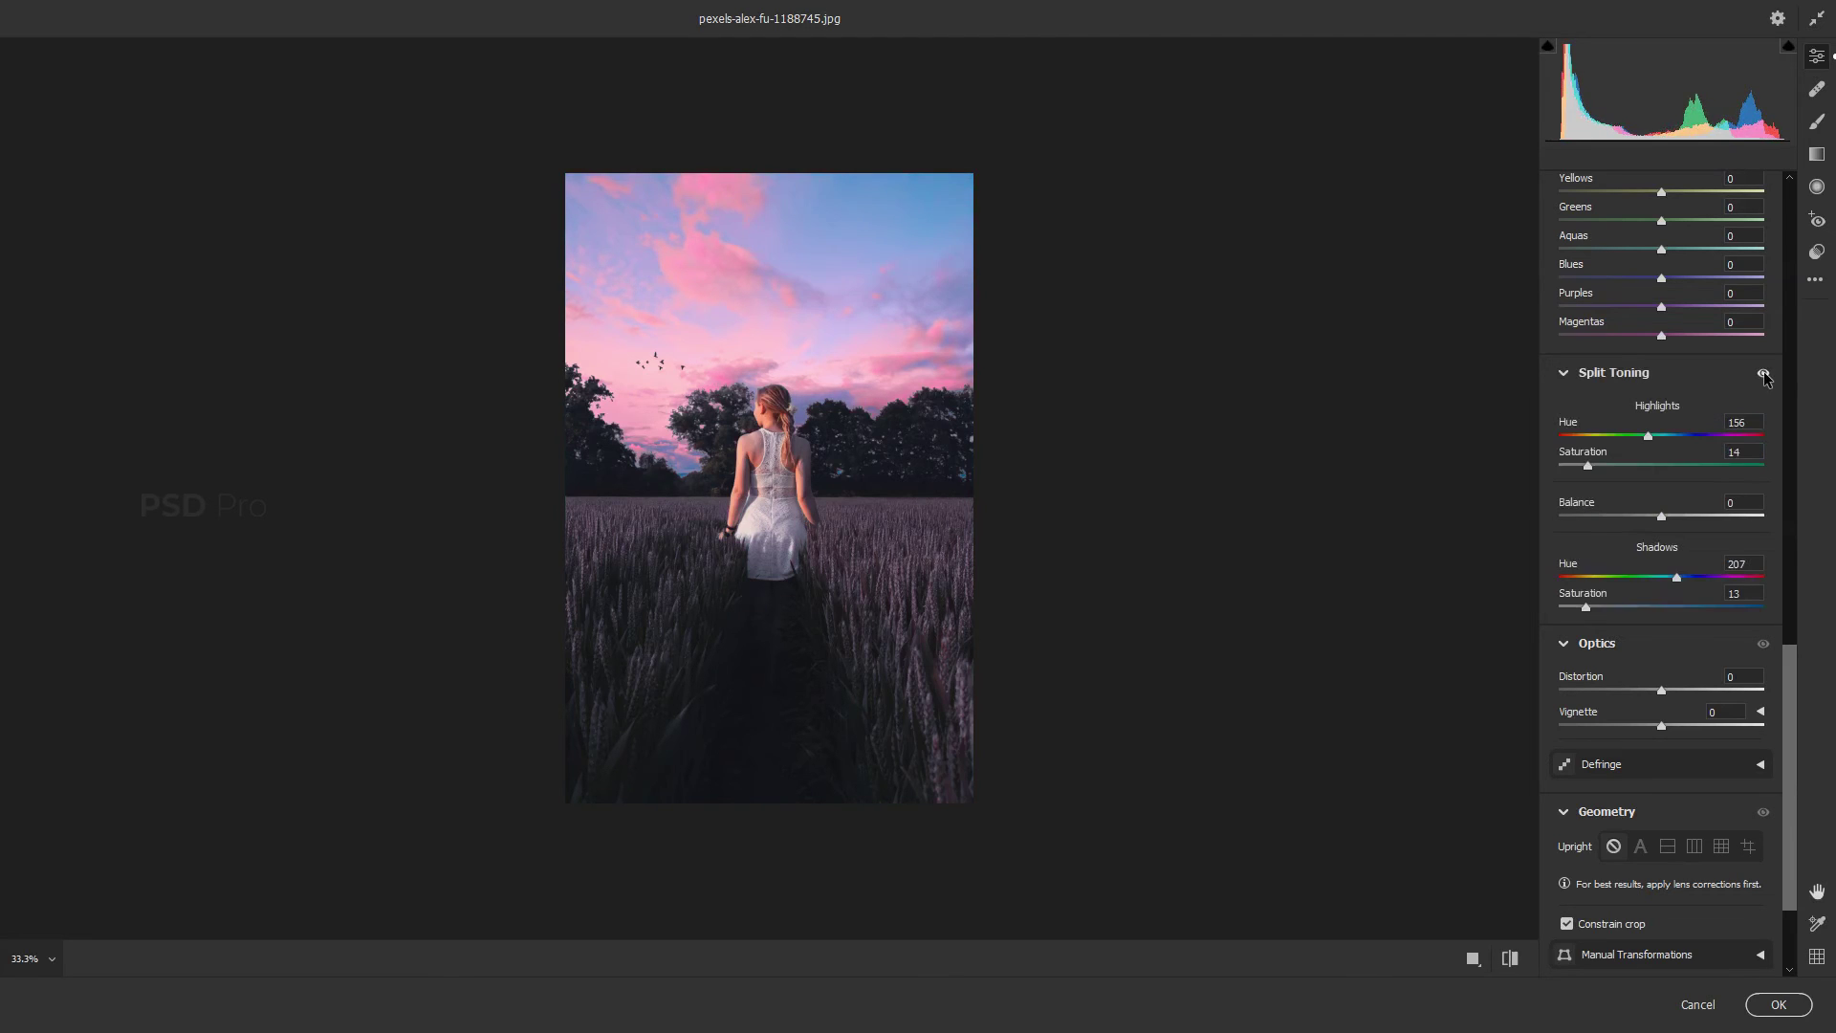
{"action": "left_click", "coordinate": [1763, 374]}
{"action": "left_click", "coordinate": [1763, 374]}
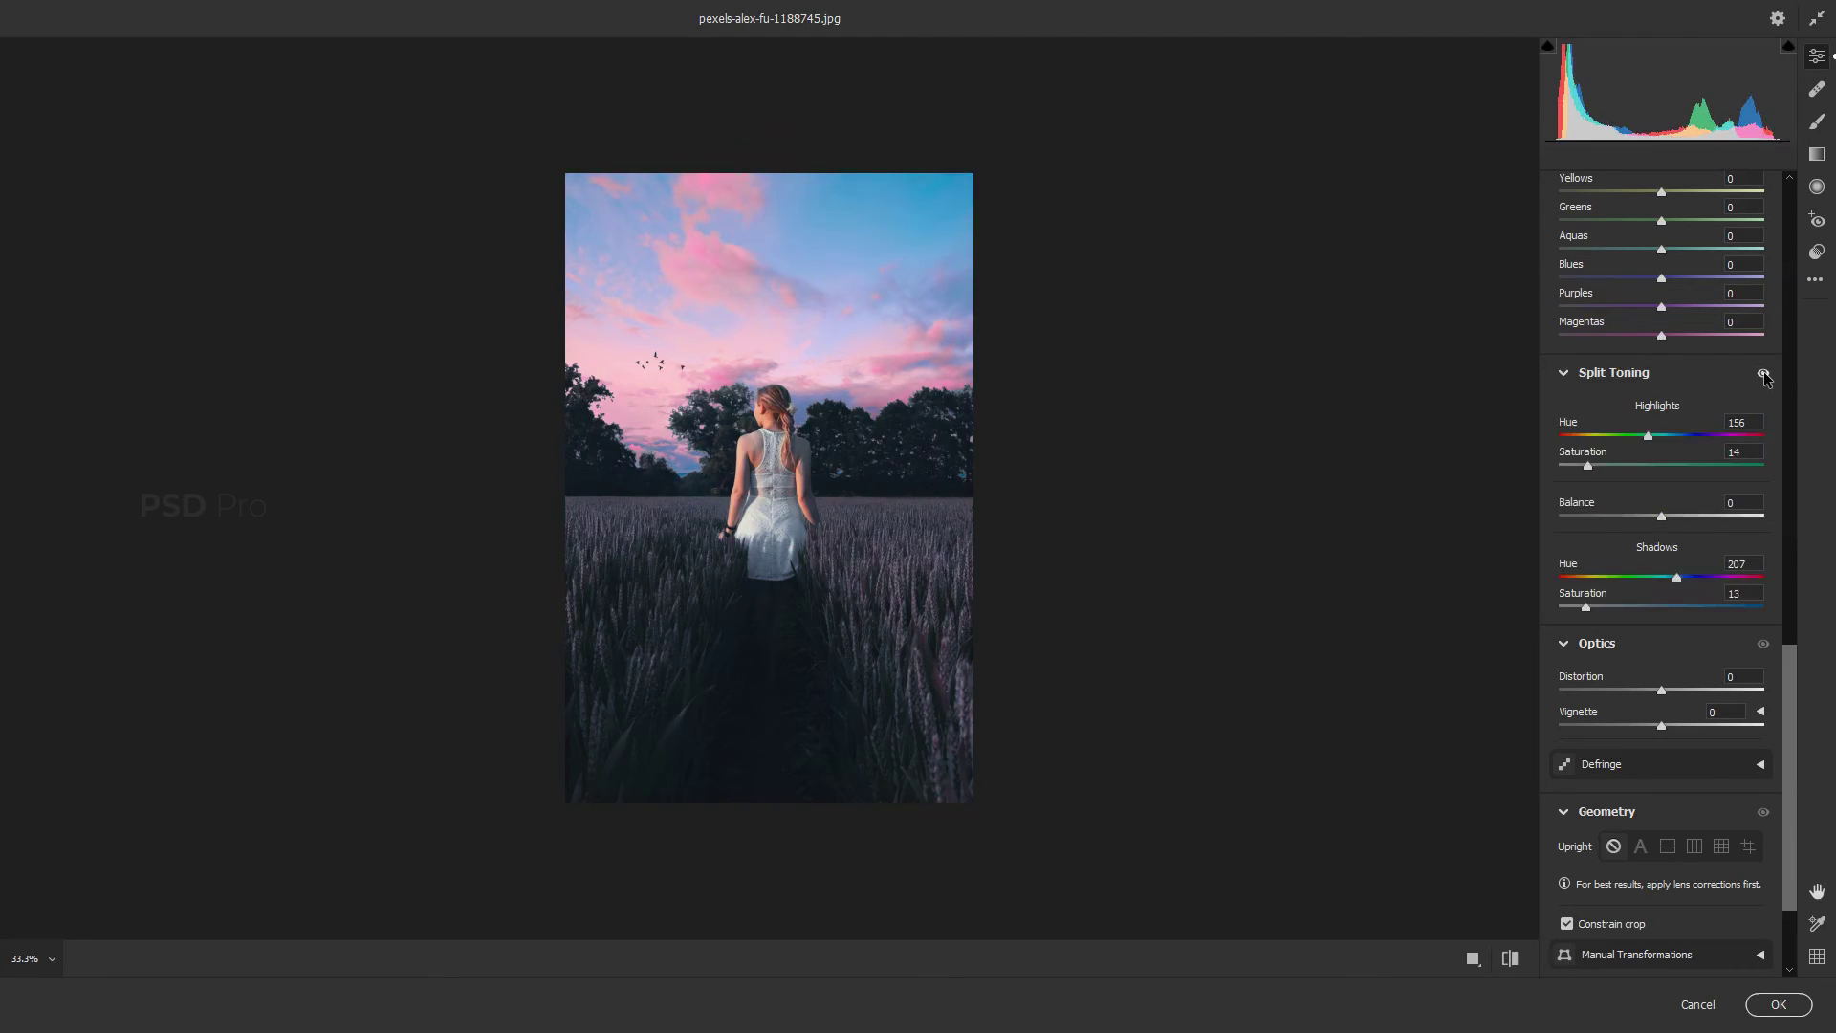
{"action": "left_click", "coordinate": [1763, 374]}
{"action": "left_click", "coordinate": [1763, 374]}
{"action": "left_click", "coordinate": [1763, 374]}
{"action": "left_click", "coordinate": [1763, 374]}
{"action": "double_click", "coordinate": [1585, 465]}
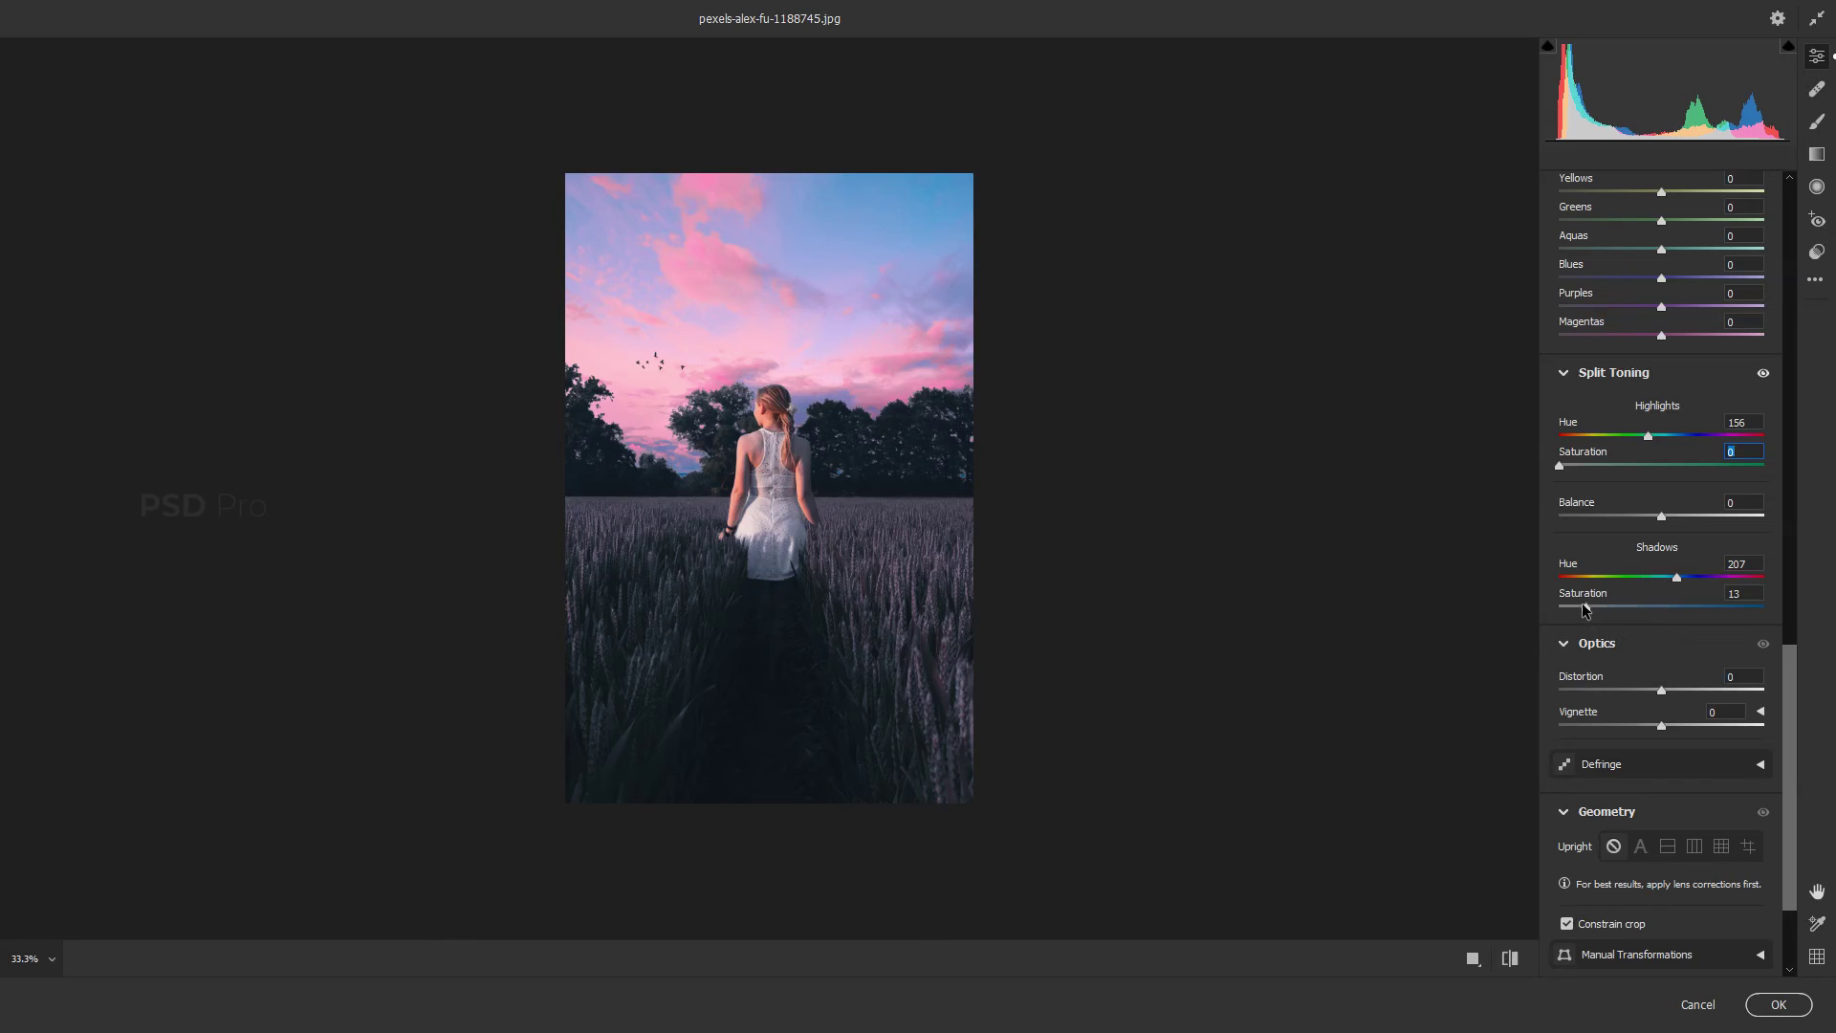
Set the split-toning shadows Saturation to 10 and add a small amount of Grain
{"action": "mouse_move", "coordinate": [1583, 608]}
{"action": "left_mouse_down"}
{"action": "mouse_move", "coordinate": [1563, 609]}
{"action": "mouse_move", "coordinate": [1579, 607]}
{"action": "left_mouse_up"}
{"action": "scroll", "coordinate": [1795, 770], "scroll_direction": "down", "scroll_amount": 3}
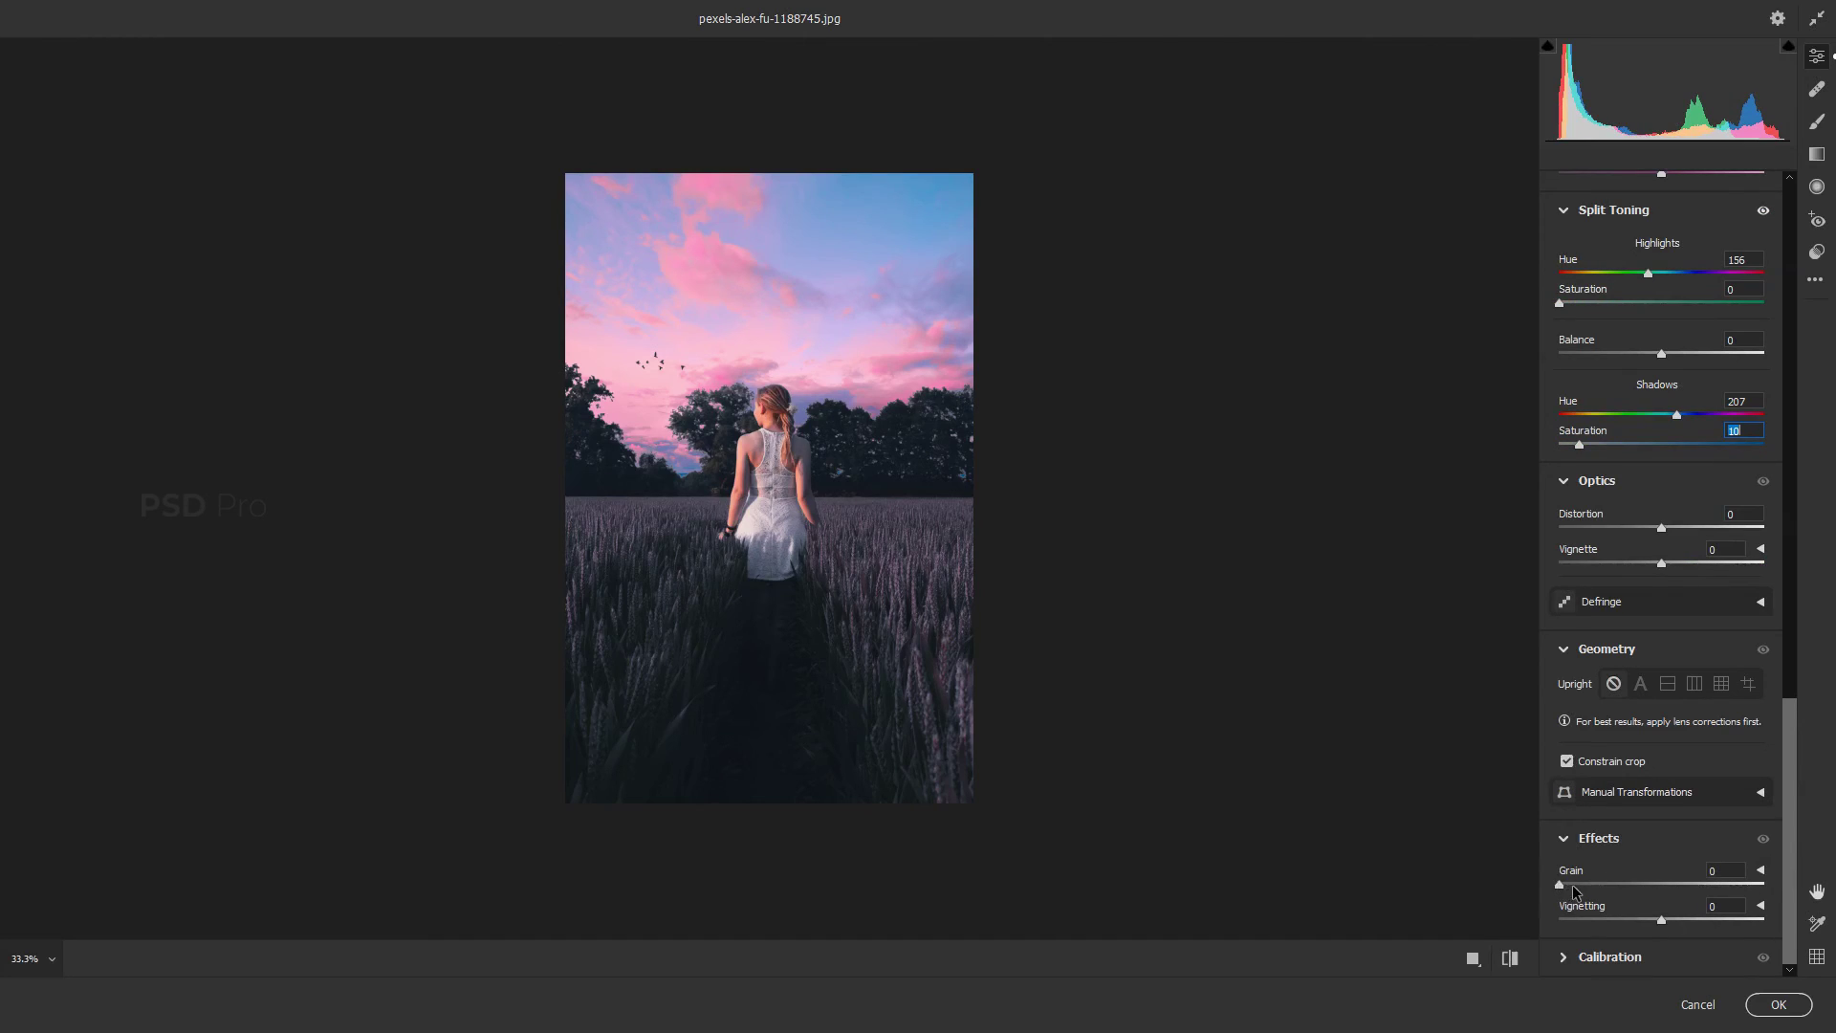
{"action": "mouse_move", "coordinate": [1580, 883]}
{"action": "left_mouse_down"}
{"action": "mouse_move", "coordinate": [1654, 891]}
{"action": "mouse_move", "coordinate": [1570, 885]}
{"action": "left_mouse_up"}
Apply the Camera Raw grading and compare the image with Layer 2 hidden and shown
{"action": "left_click_drag", "start_coordinate": [1790, 874], "coordinate": [1771, 316]}
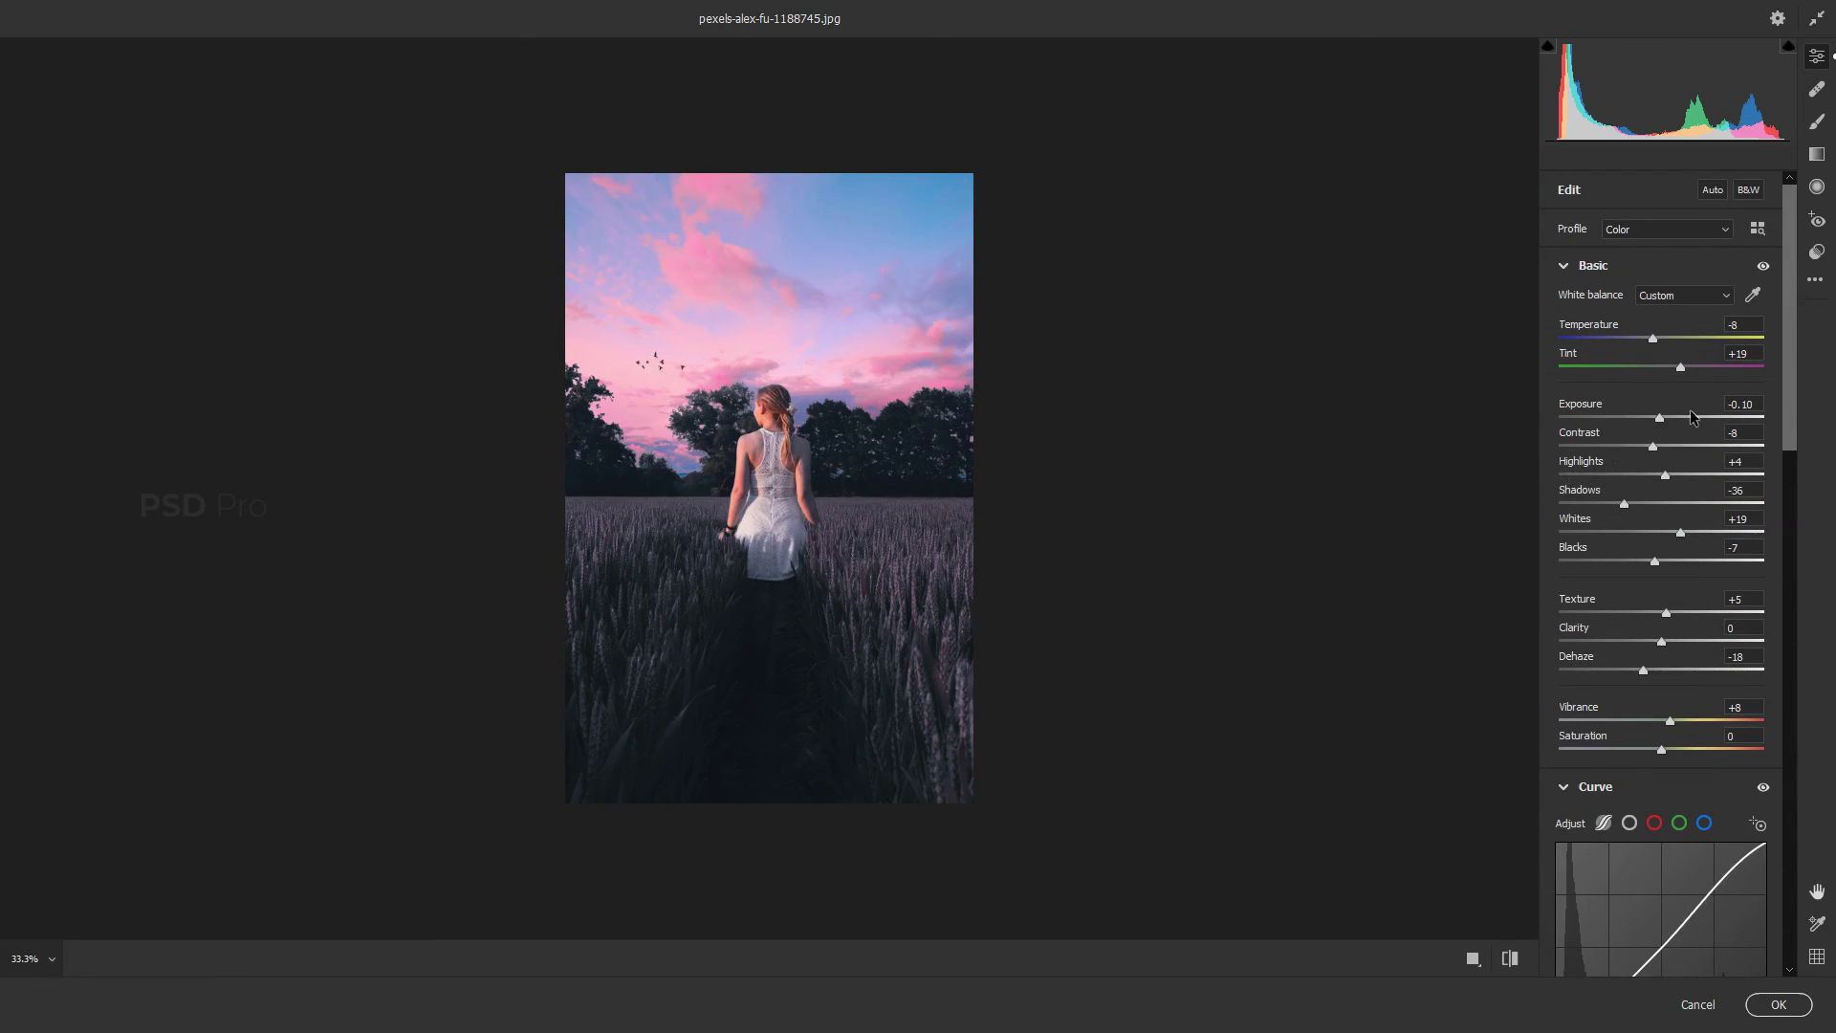
{"action": "left_click", "coordinate": [1778, 1005]}
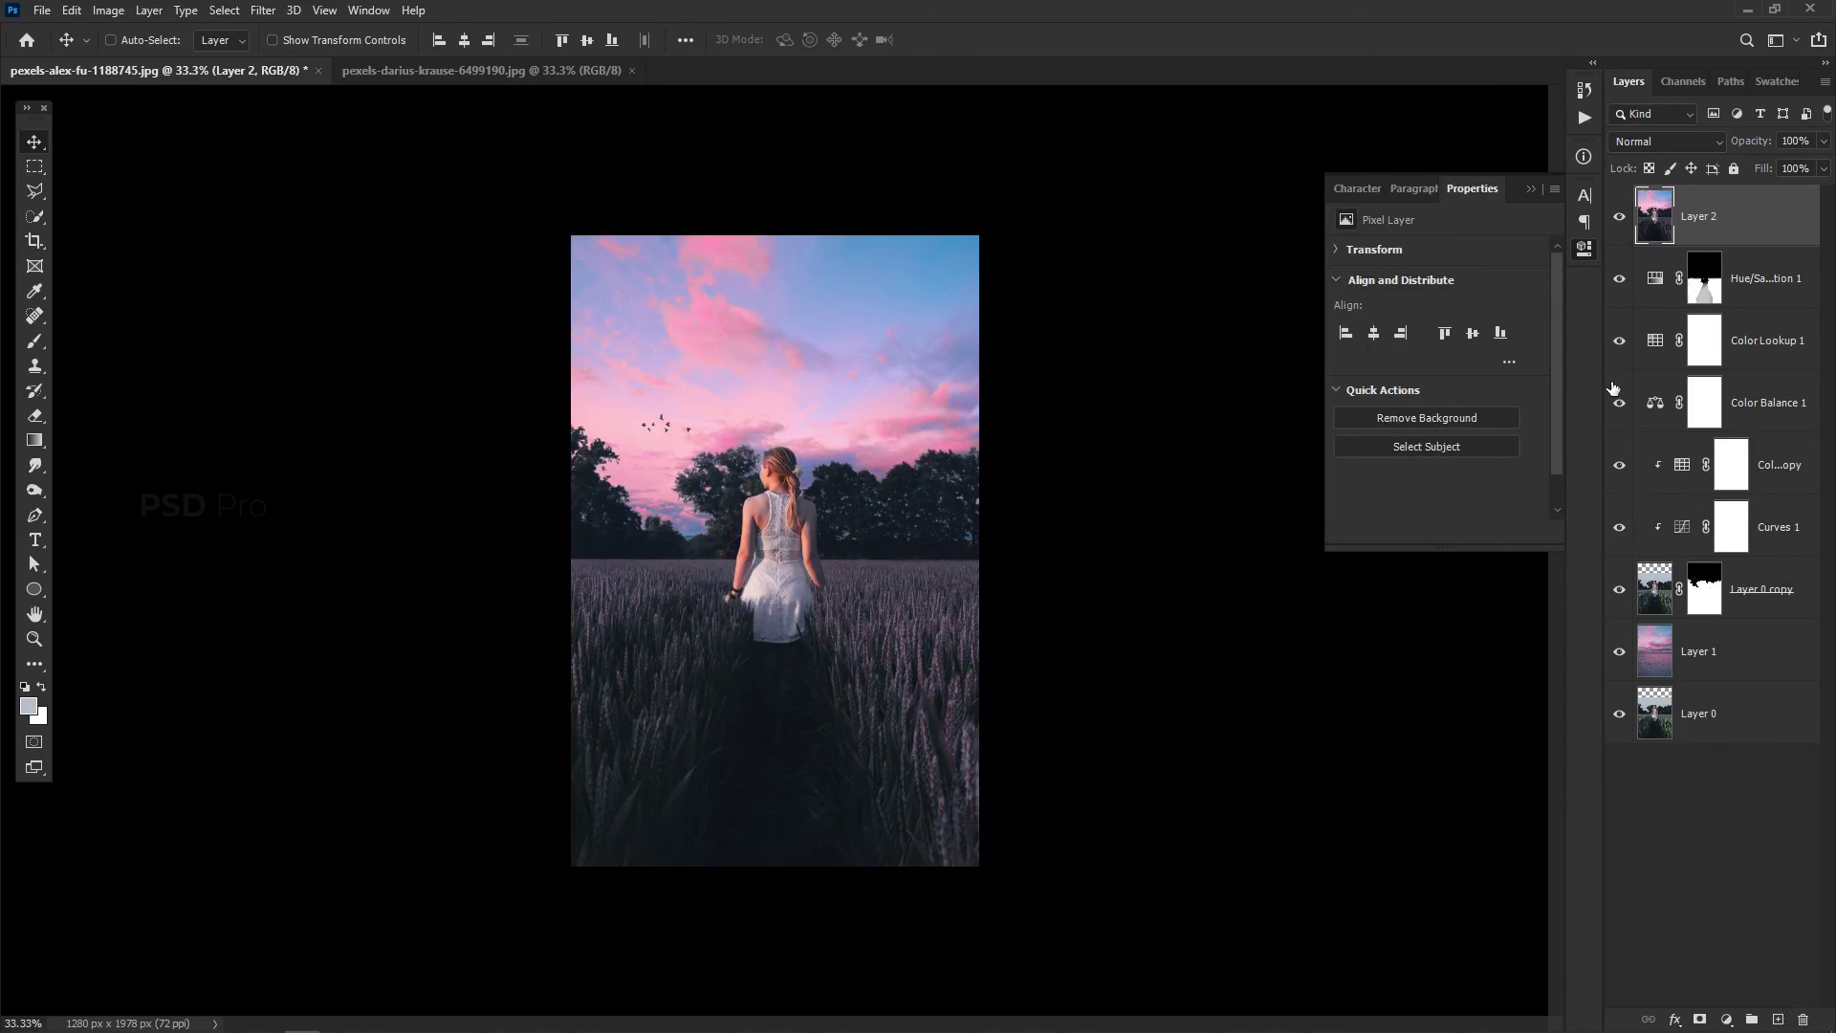
{"action": "left_click", "coordinate": [1618, 217]}
{"action": "left_click", "coordinate": [1618, 217]}
Collapse the layer properties, hide the interface panels and zoom in to view the finished composite
{"action": "left_click", "coordinate": [1529, 188]}
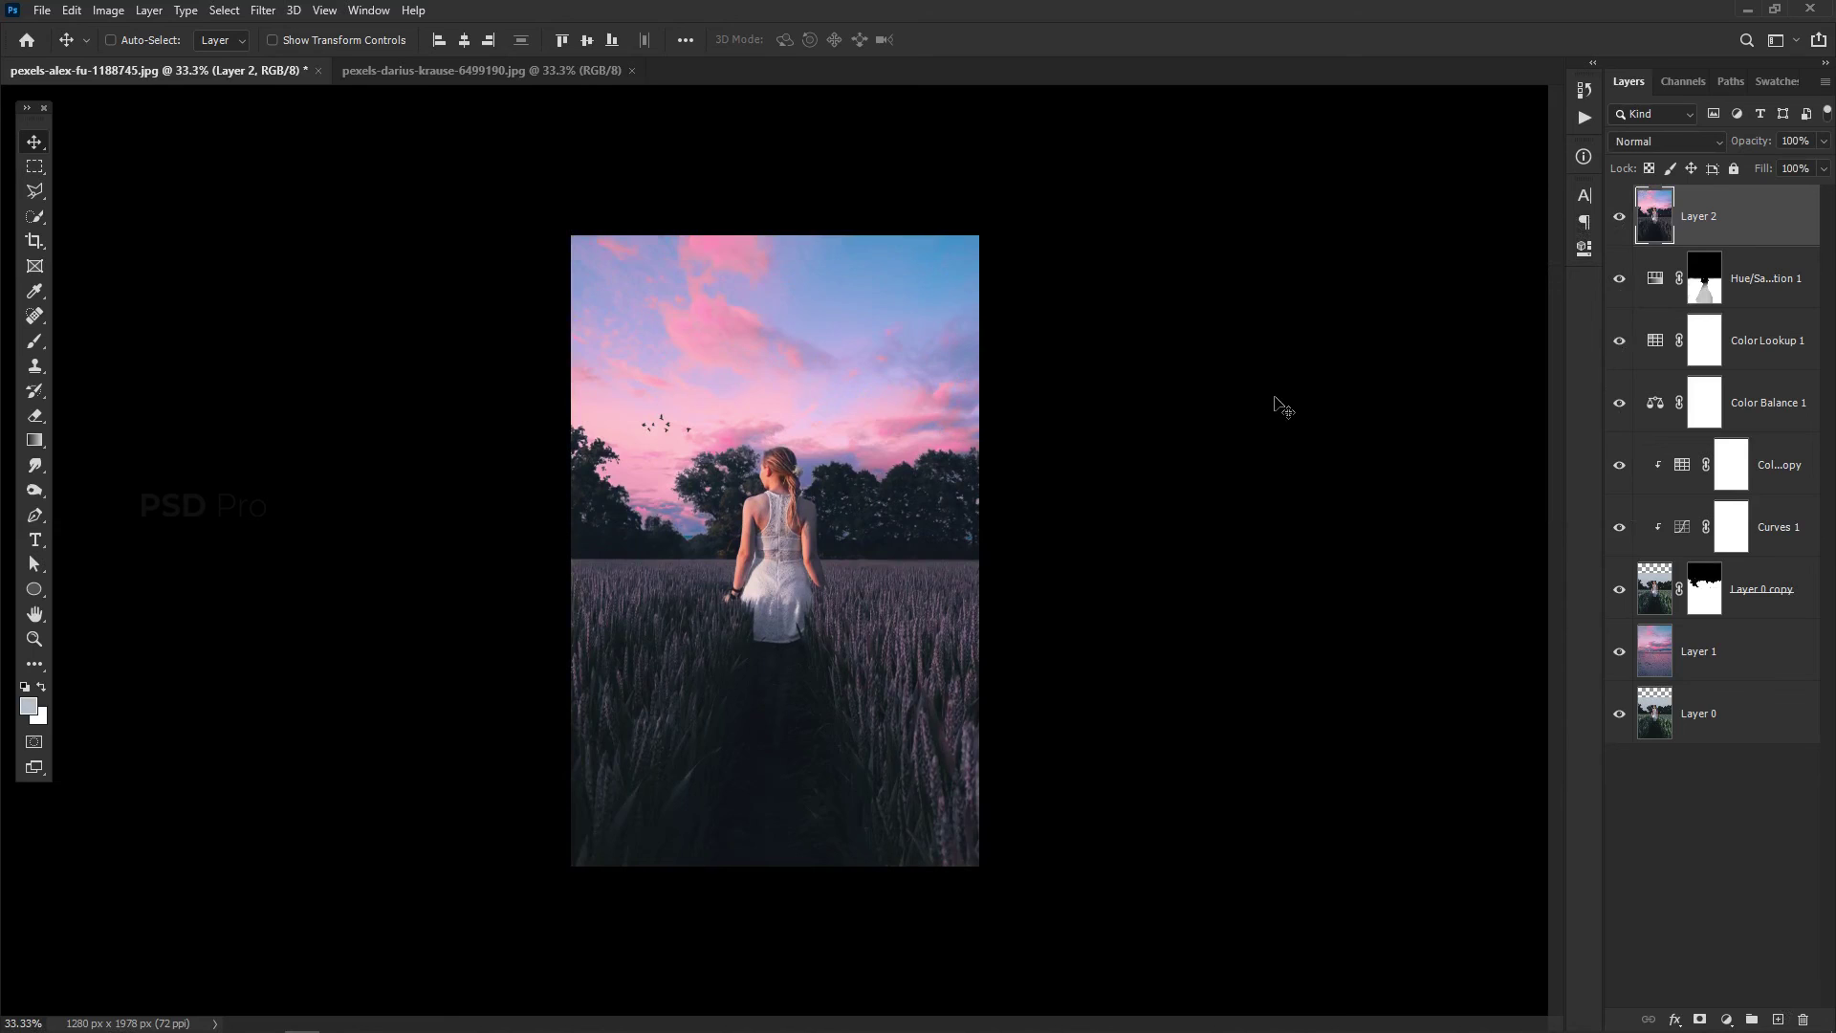
{"action": "key", "text": "Tab"}
{"action": "key", "text": "ctrl+equal"}
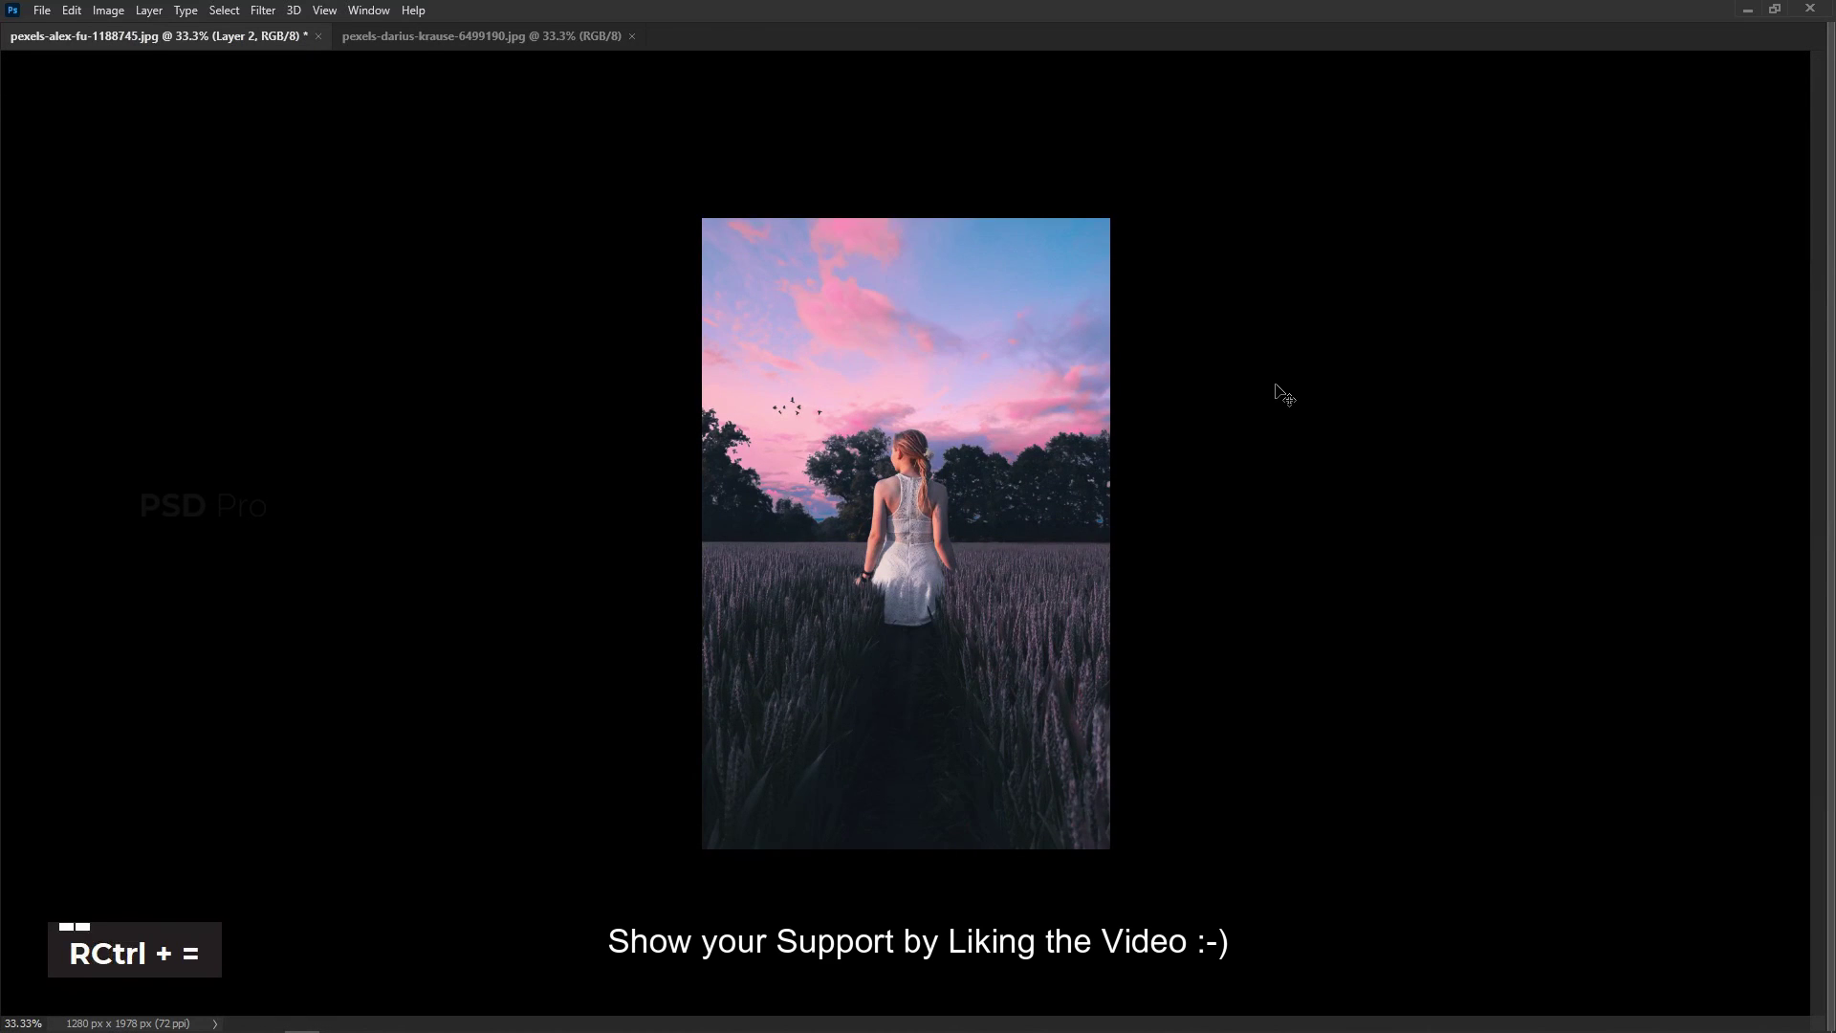